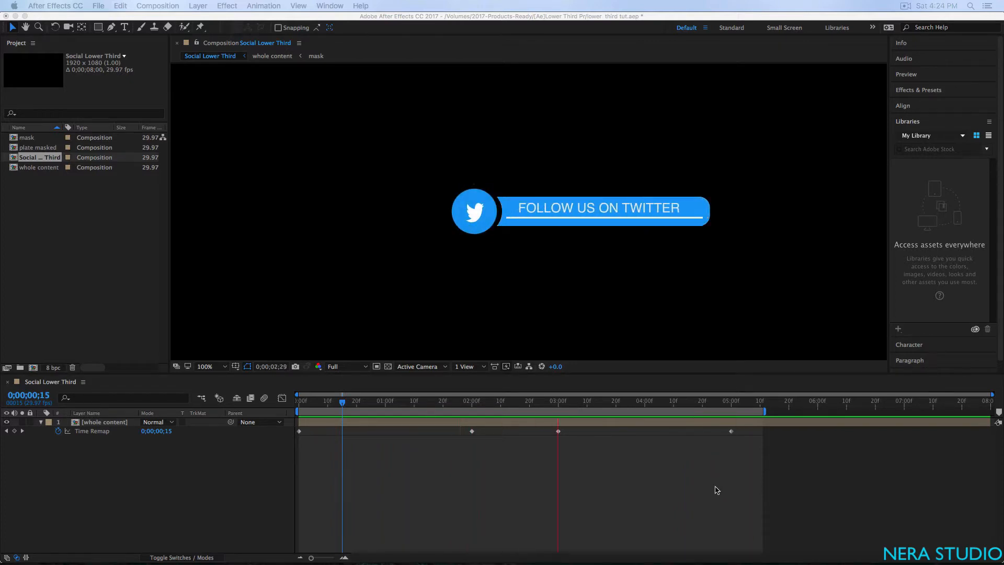
Step: Stop the composition preview, switch to Firefox and look over the Motion Templates product page
key("space")
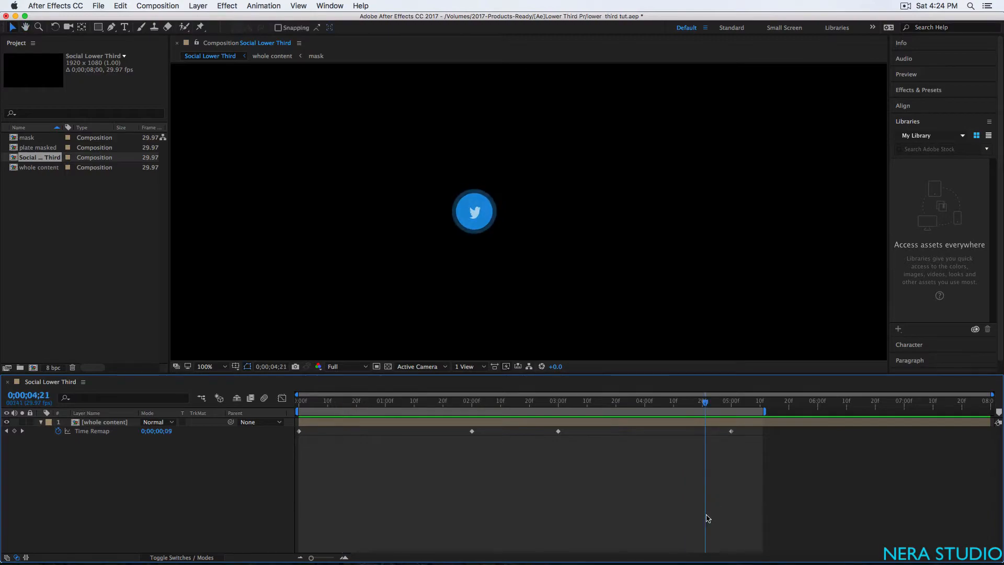
left_click(554, 540)
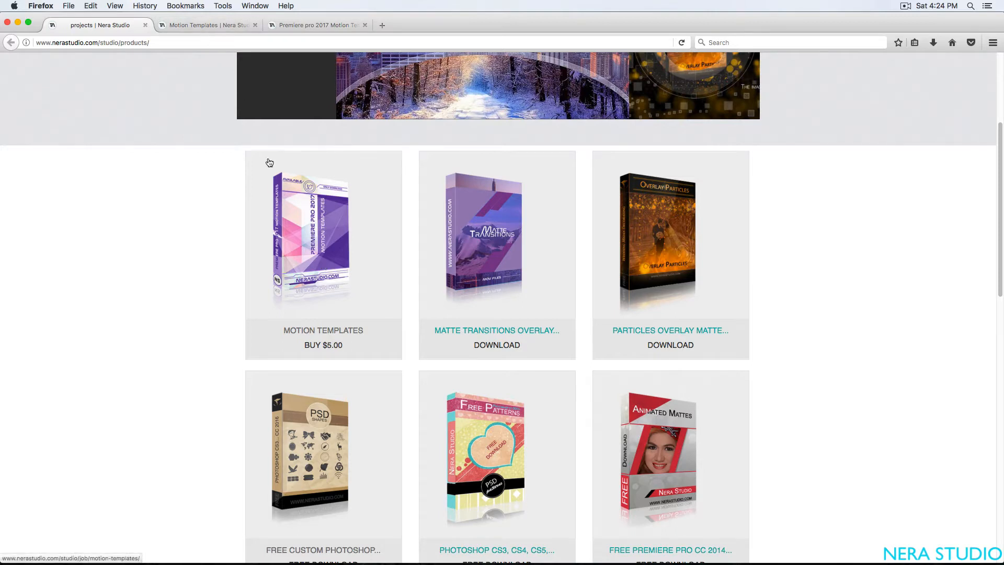
left_click(206, 26)
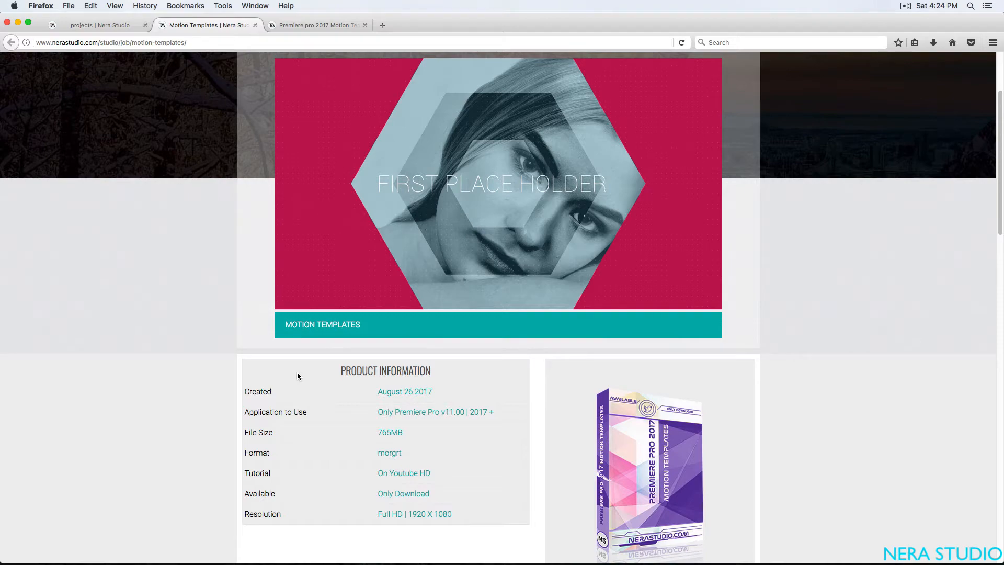
scroll(244, 381, "down", 5)
scroll(244, 380, "up", 5)
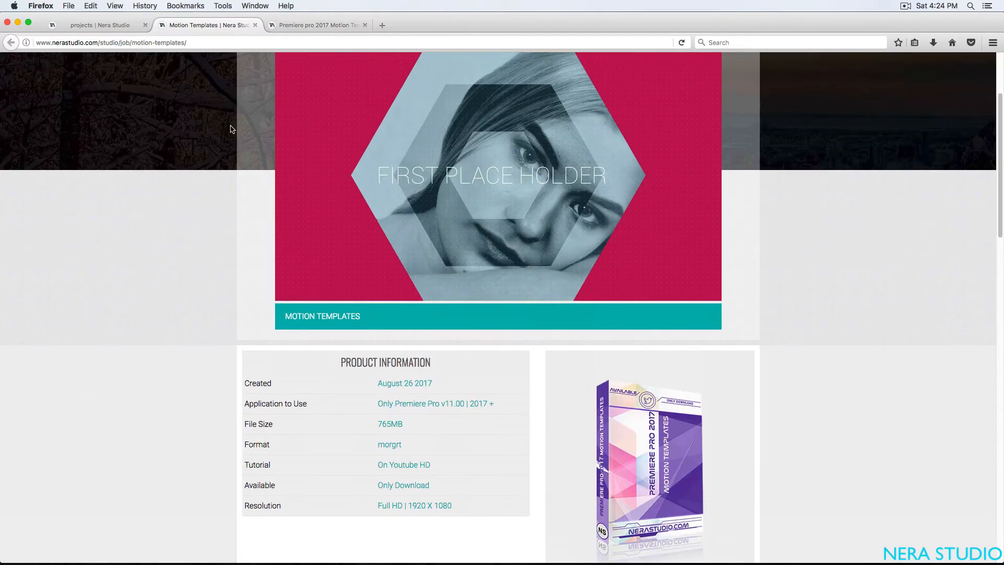
Step: View the social lower third and vertical pattern images in the Premiere Pro 2017 motion templates screenshot gallery
left_click(312, 24)
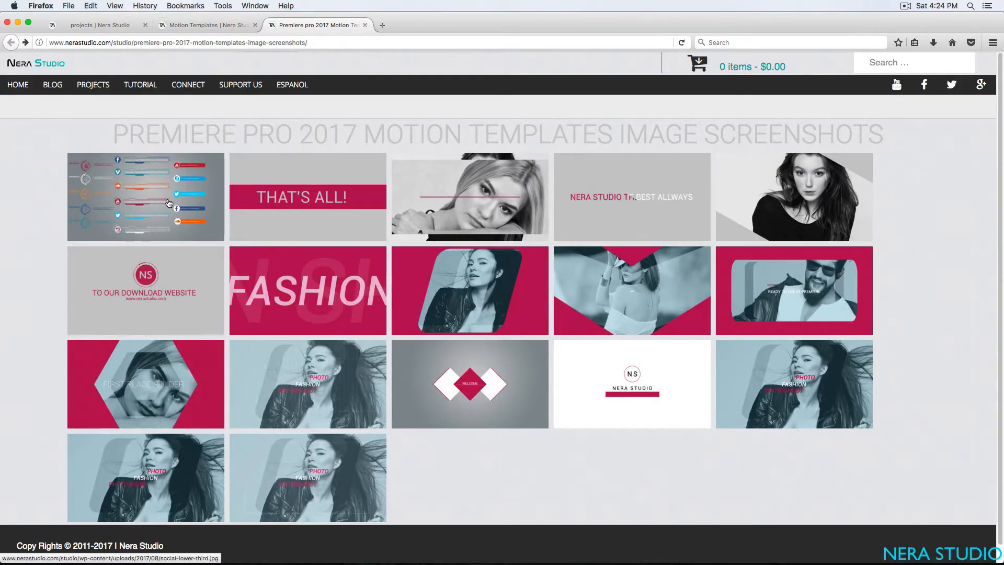
left_click(148, 207)
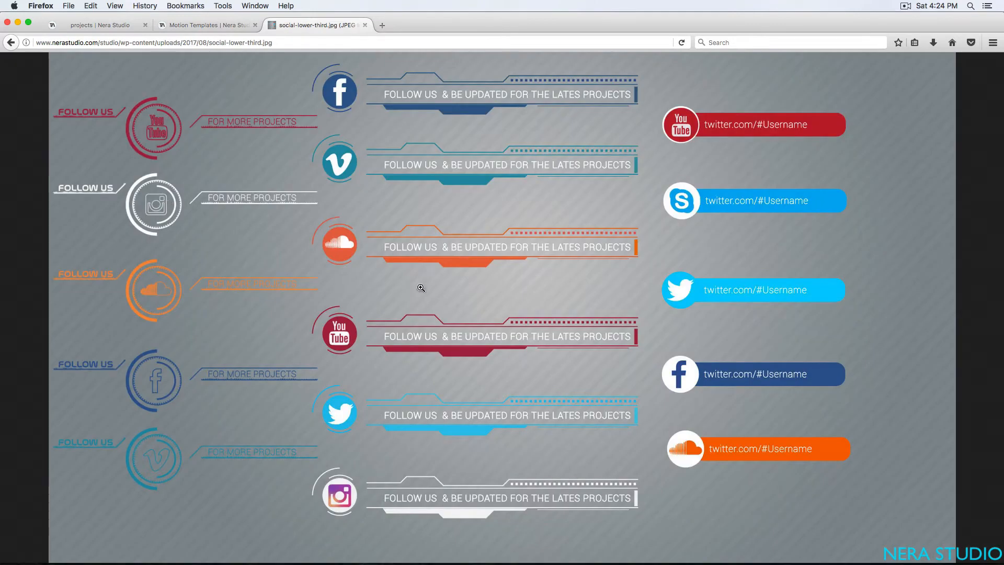
left_click(11, 42)
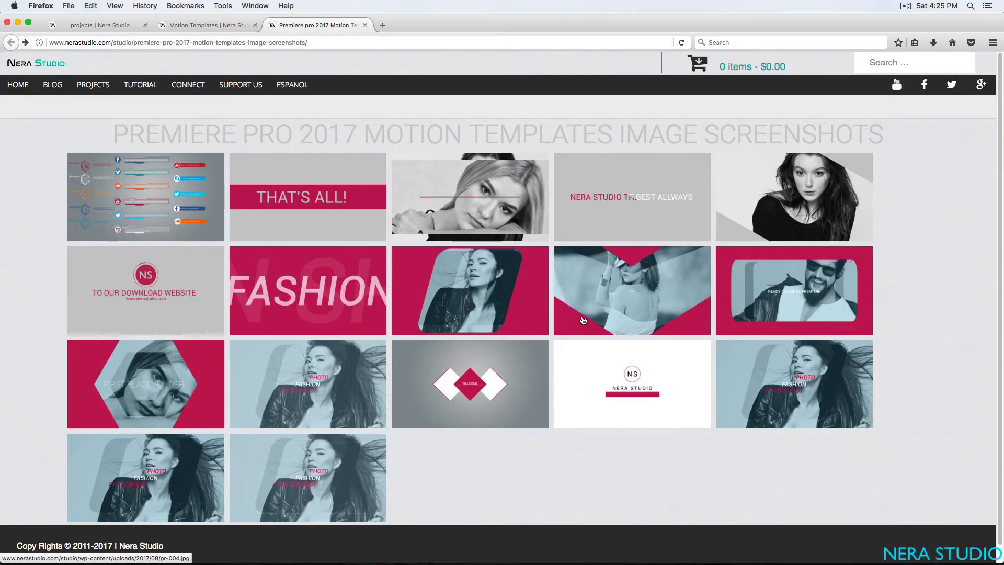
left_click(353, 379)
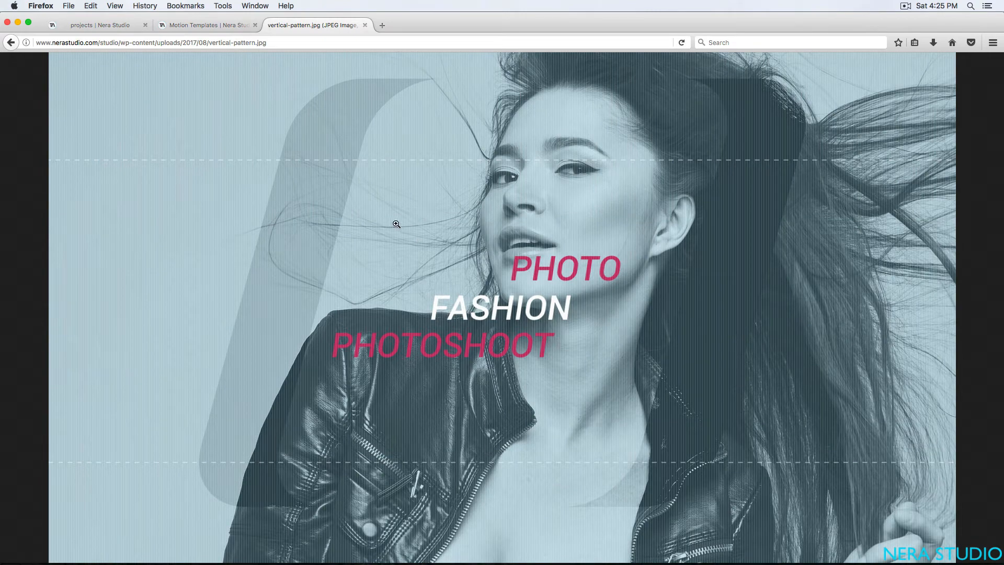
left_click(10, 45)
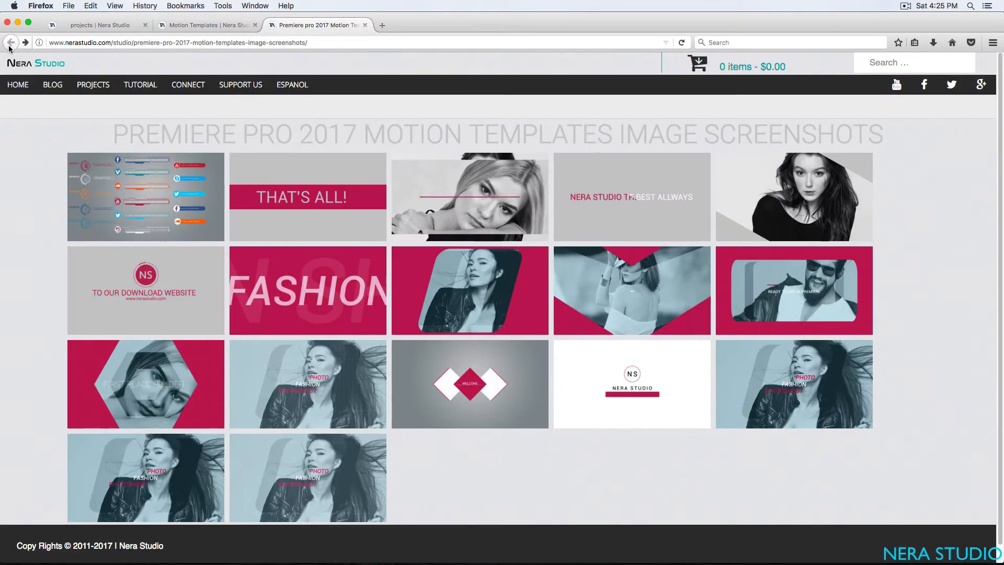
Step: Switch to QuickTime Player, watch Demo Two_Dots_Pattern-1080p.mp4, leave full screen and minimize its window
mouse_move(424, 562)
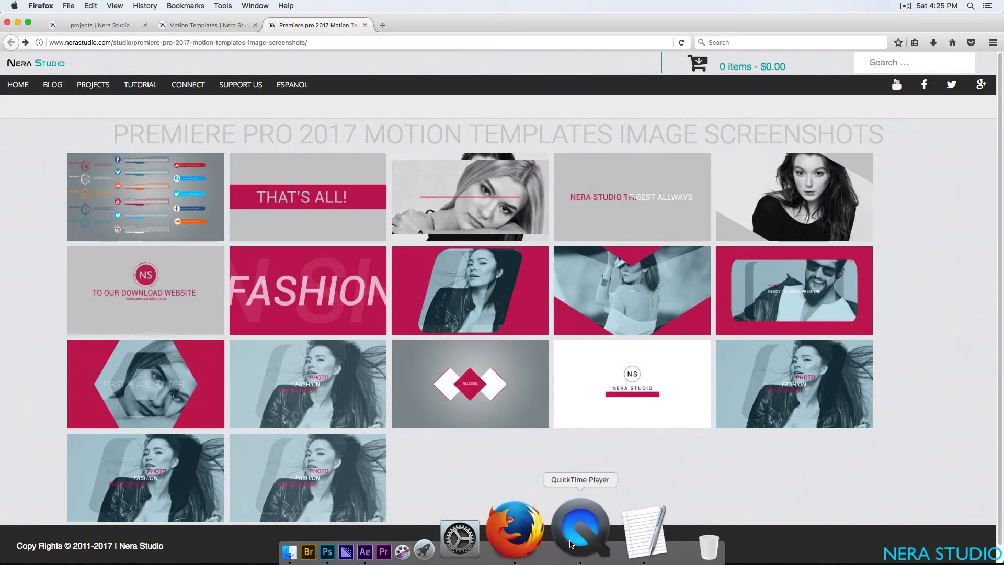
right_click(580, 543)
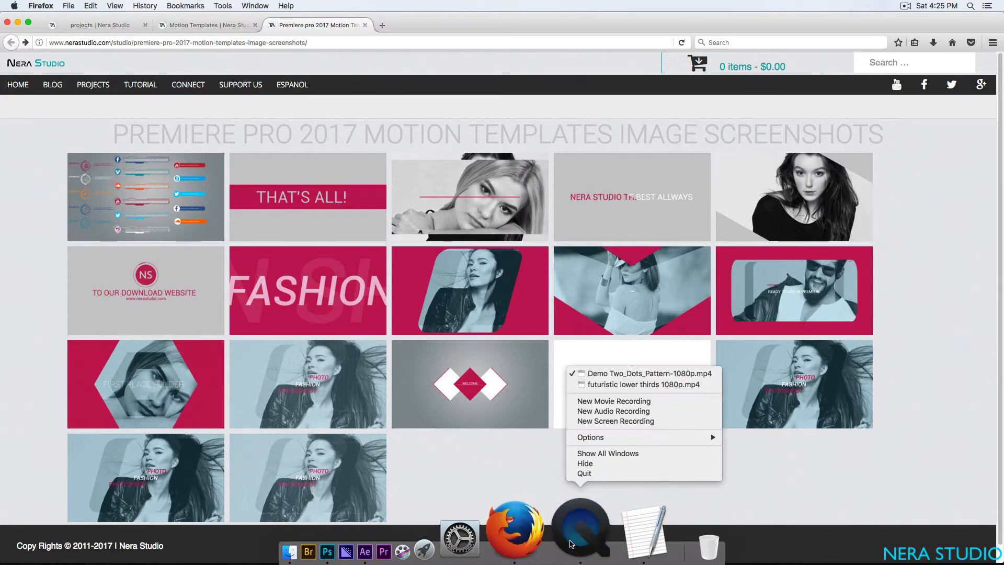
left_click(625, 373)
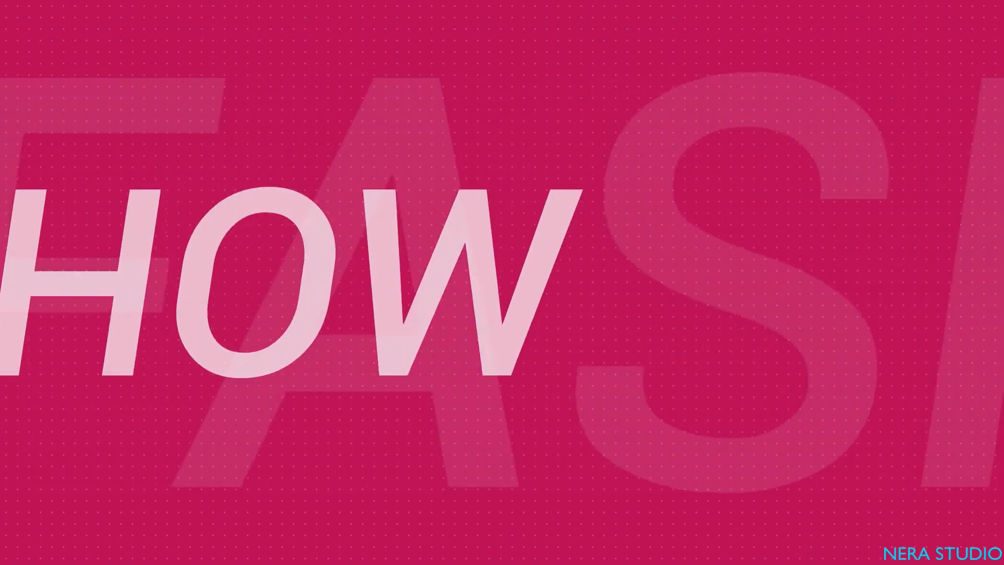
mouse_move(907, 430)
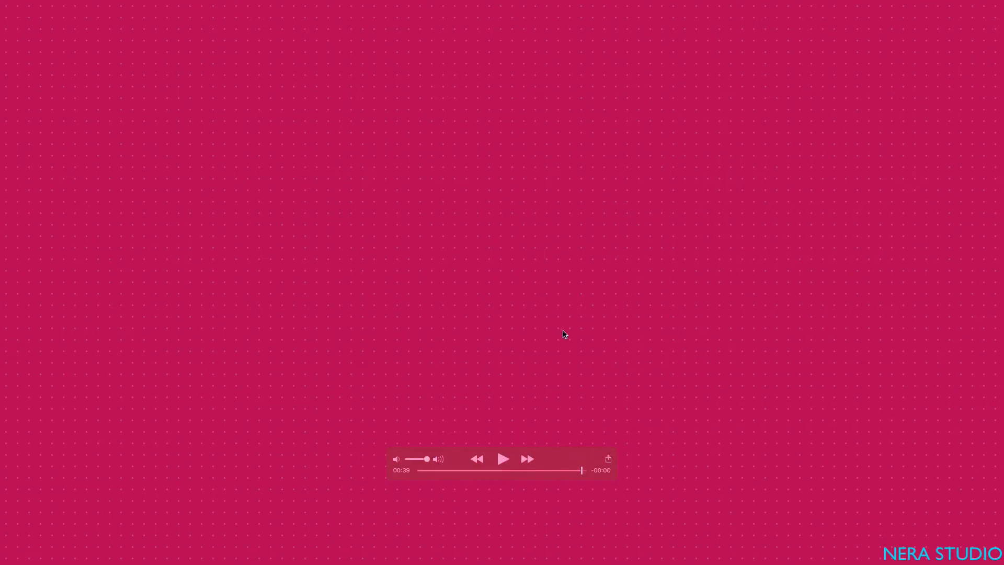
key("Escape")
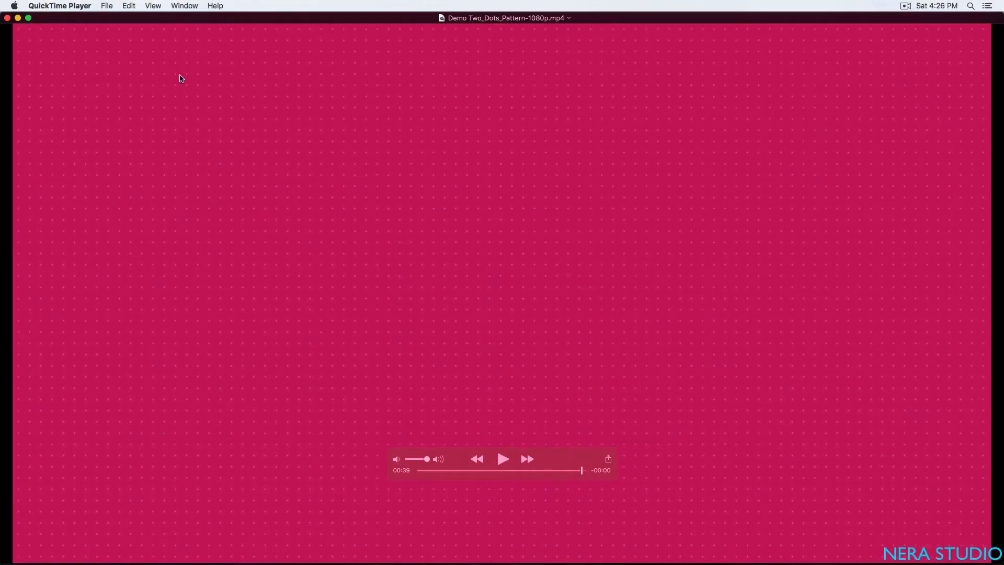
left_click(17, 18)
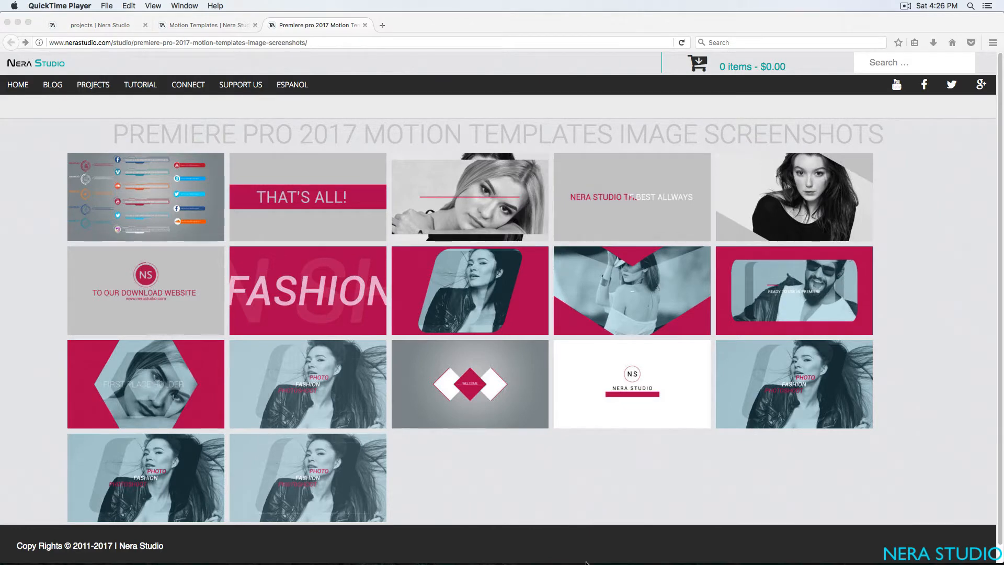
Step: Look over the template files in Finder's [Ae] Nera Templates folder and minimize its window
left_click(372, 544)
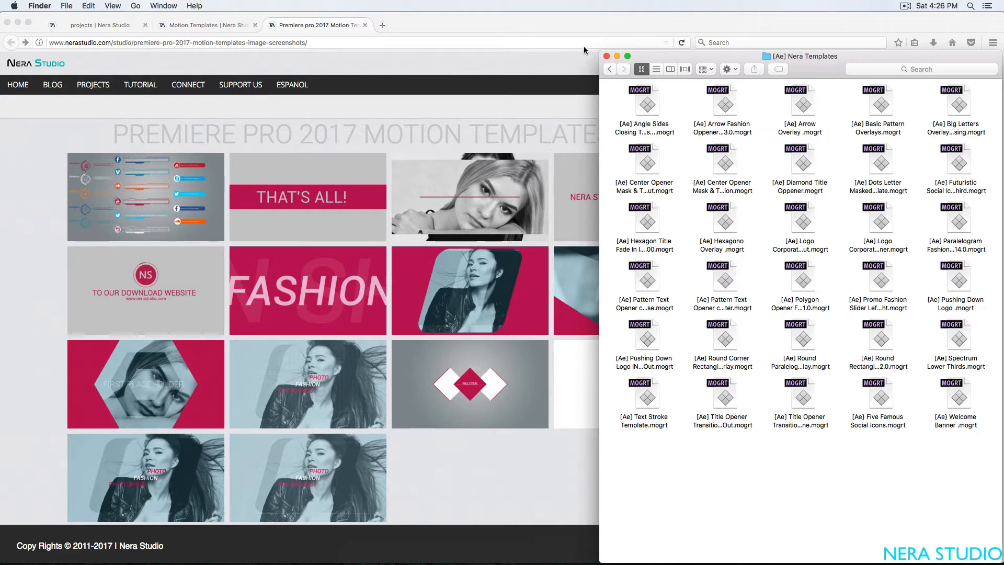
left_click(616, 56)
Step: Switch to After Effects, delete the mask, plate masked, Social Lower Third and whole content compositions, and save the project
mouse_move(483, 563)
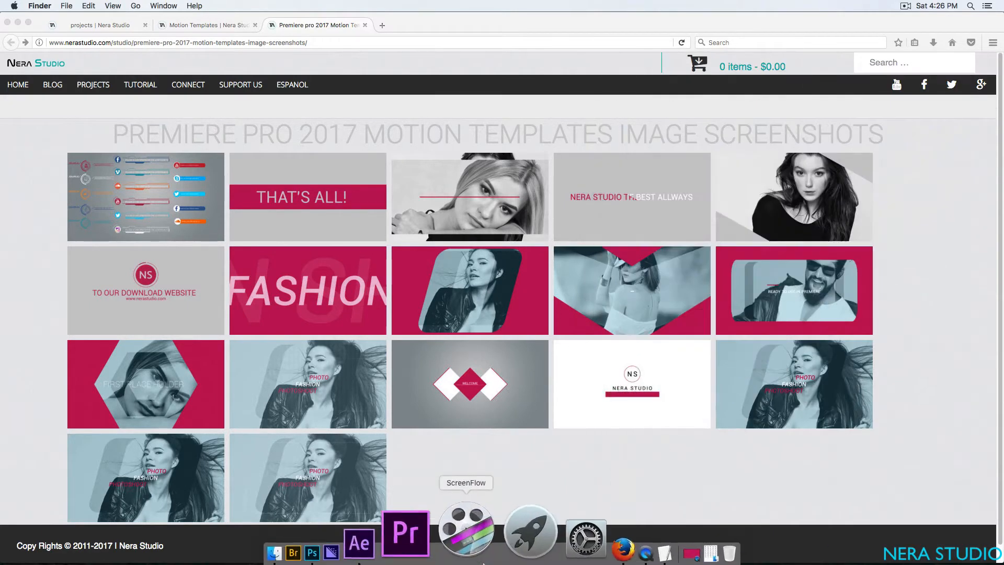
left_click(449, 528)
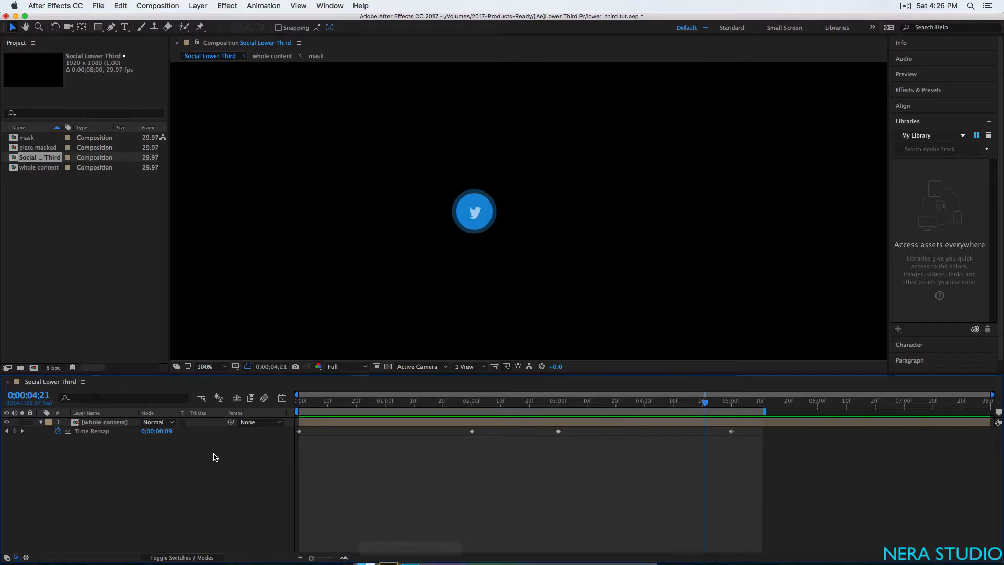
left_click(66, 208)
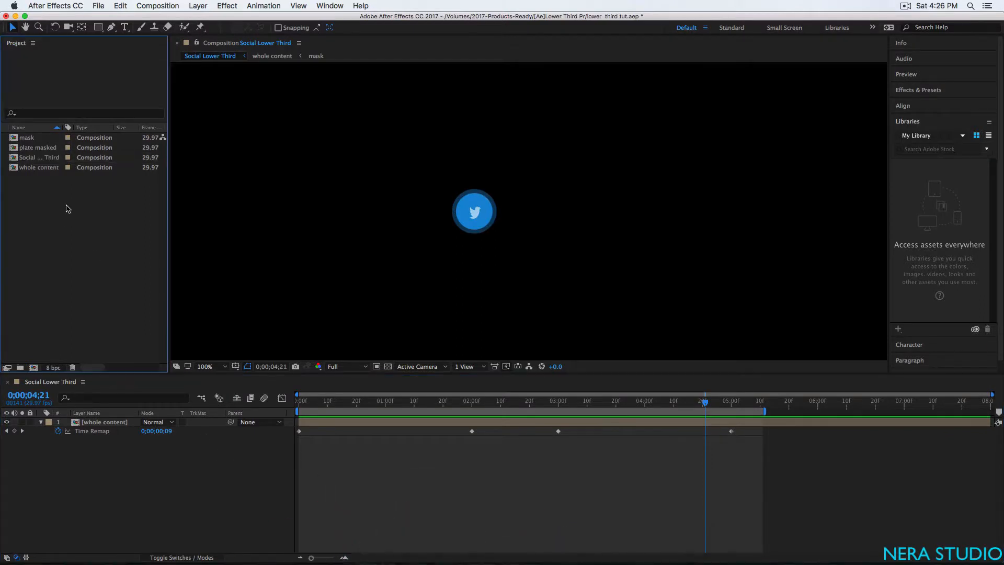
left_click_drag(73, 220, 16, 135)
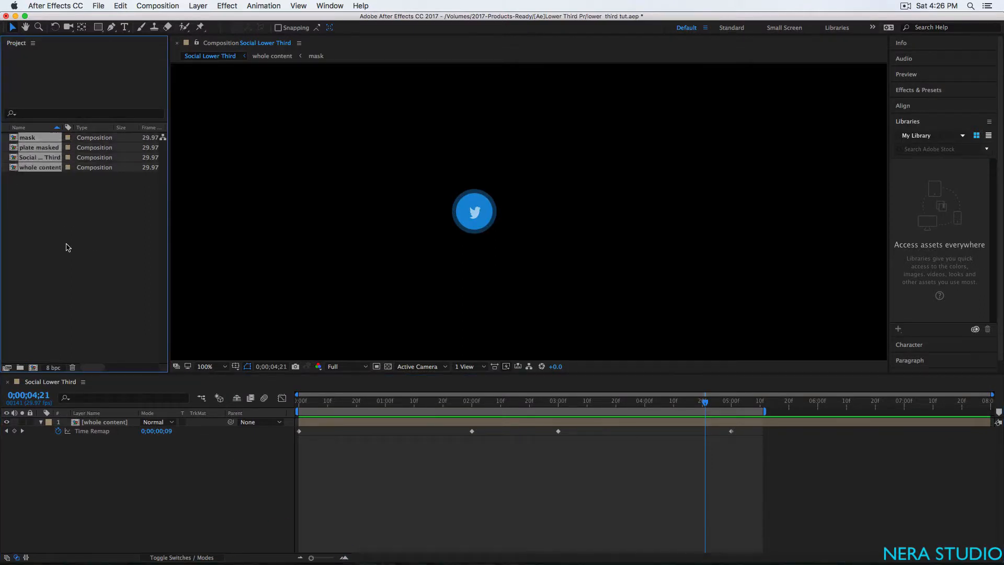
key("Delete")
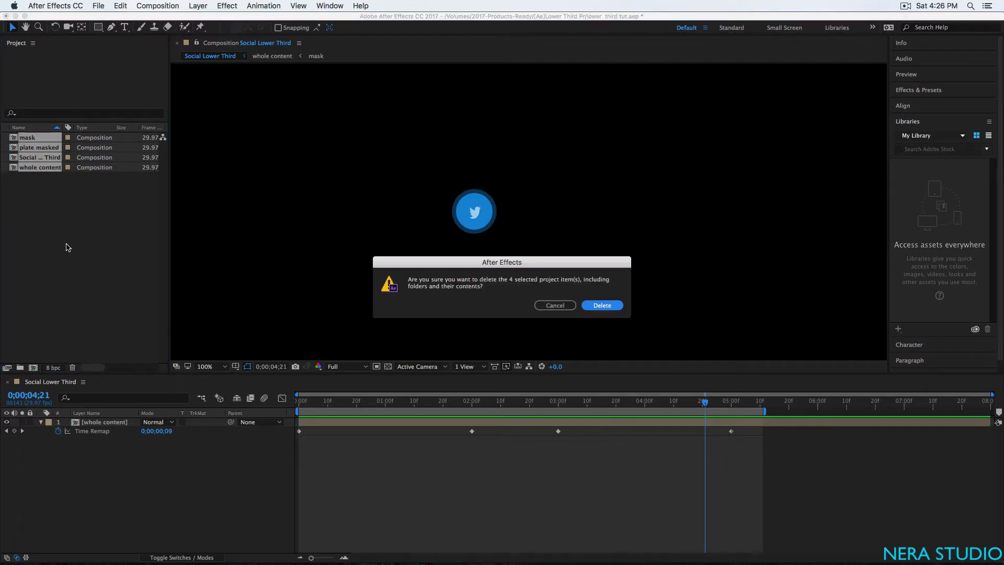
left_click(590, 305)
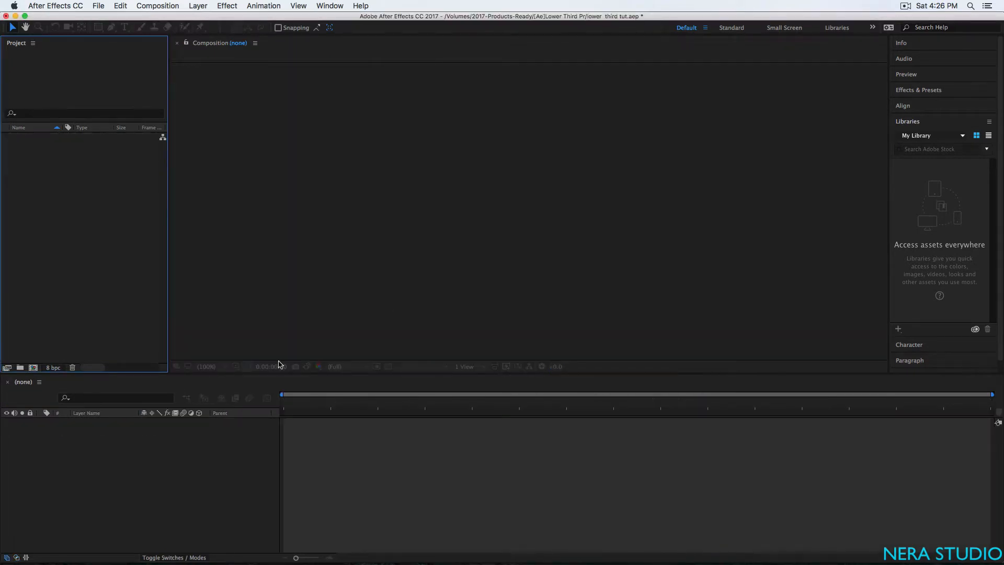
left_click(252, 445)
key("super+s")
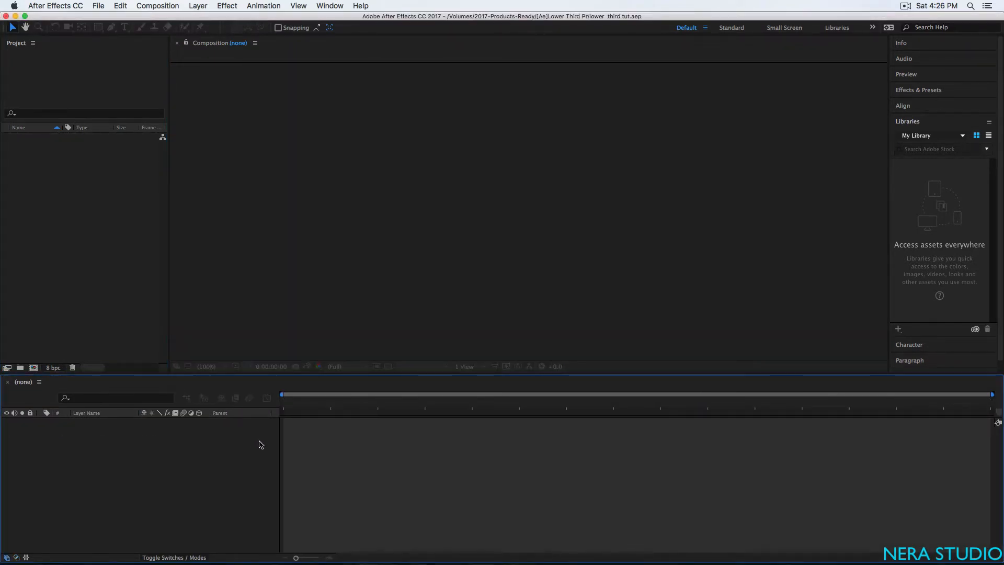
Step: Create a new composition named LLower Third with a duration of 8 seconds
key("super+n")
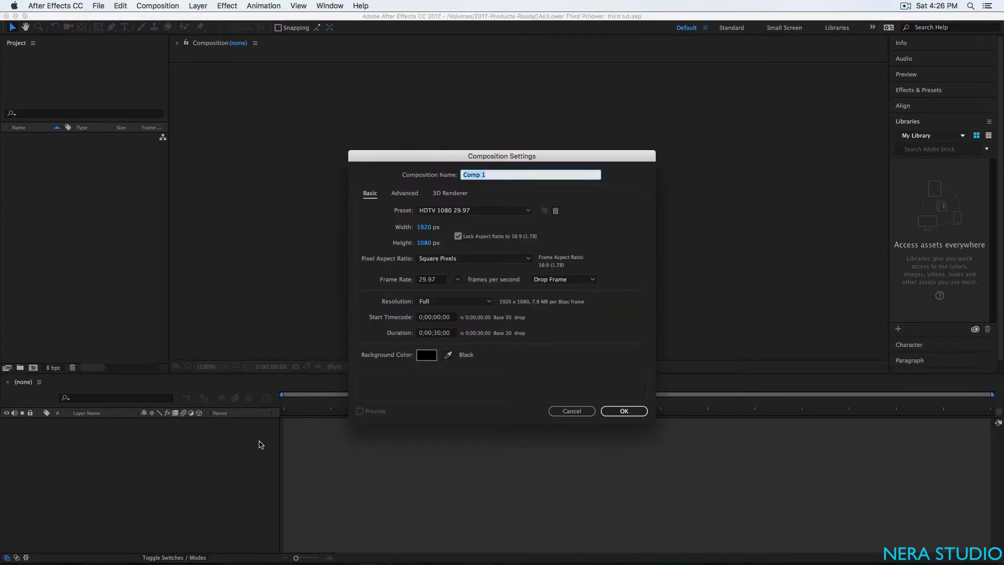
type("LO")
type("ower Third")
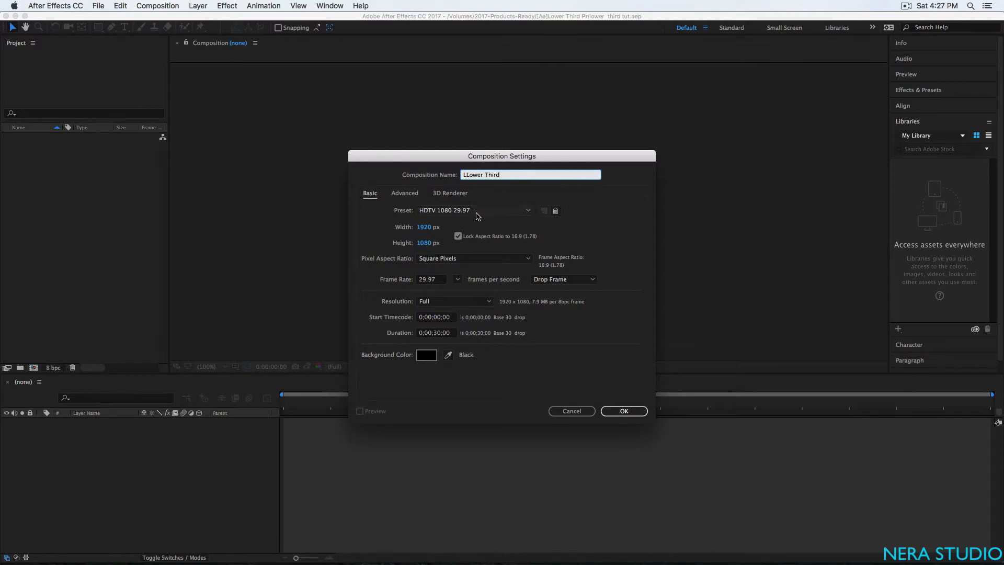
left_click(439, 333)
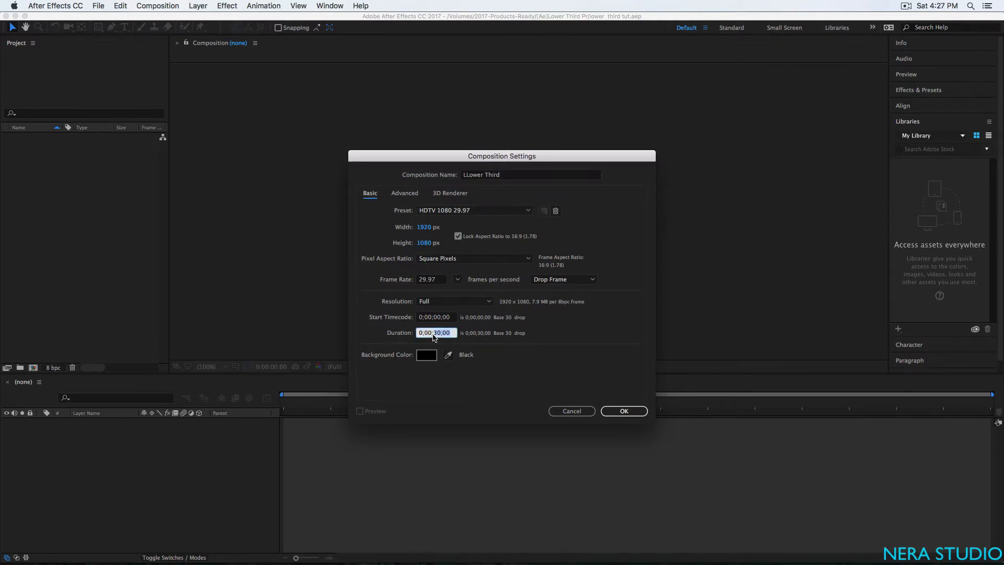
type("800")
left_click(627, 411)
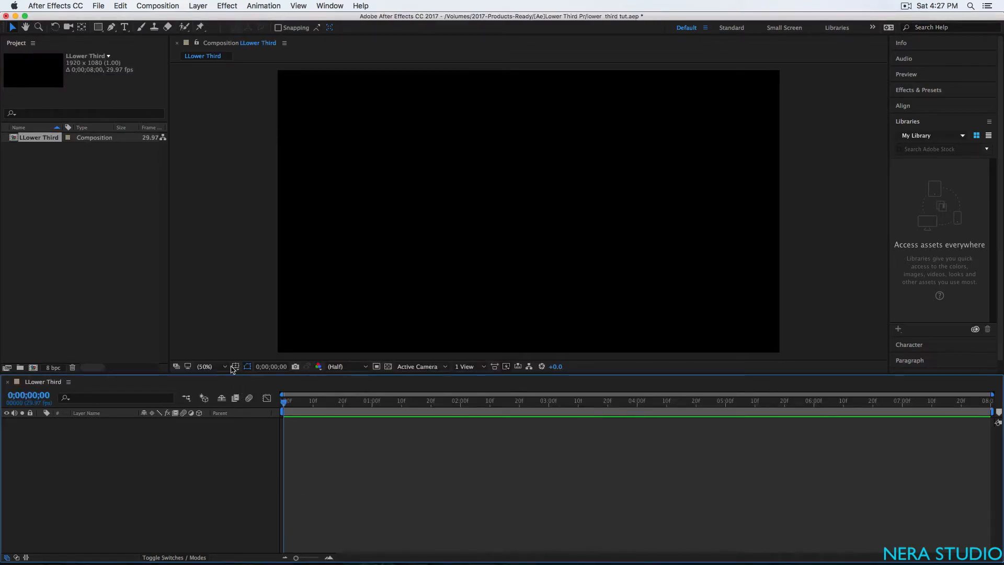
Step: Set the composition viewer's magnification to 100% and its resolution to Half
left_click(225, 366)
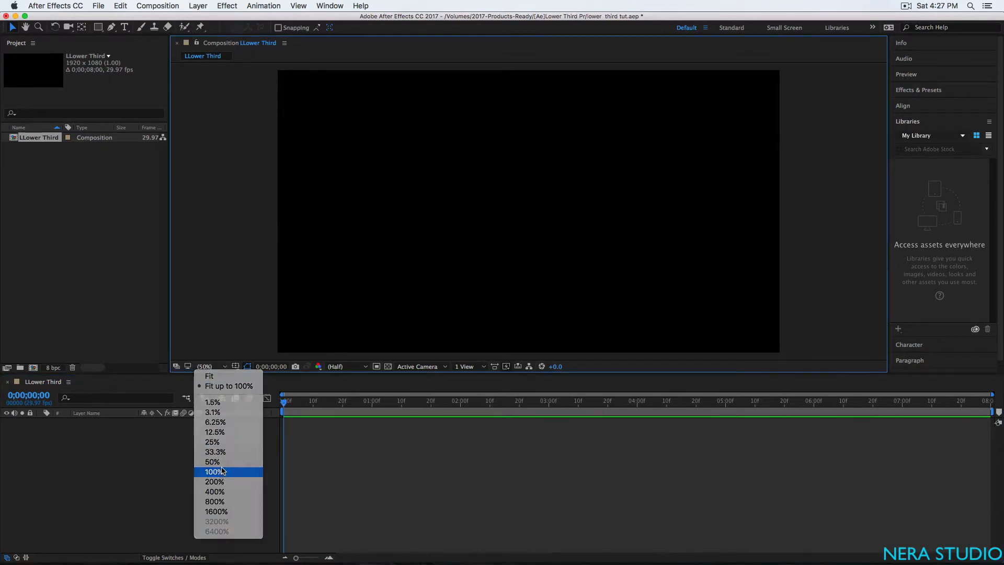
left_click(222, 470)
left_click(362, 366)
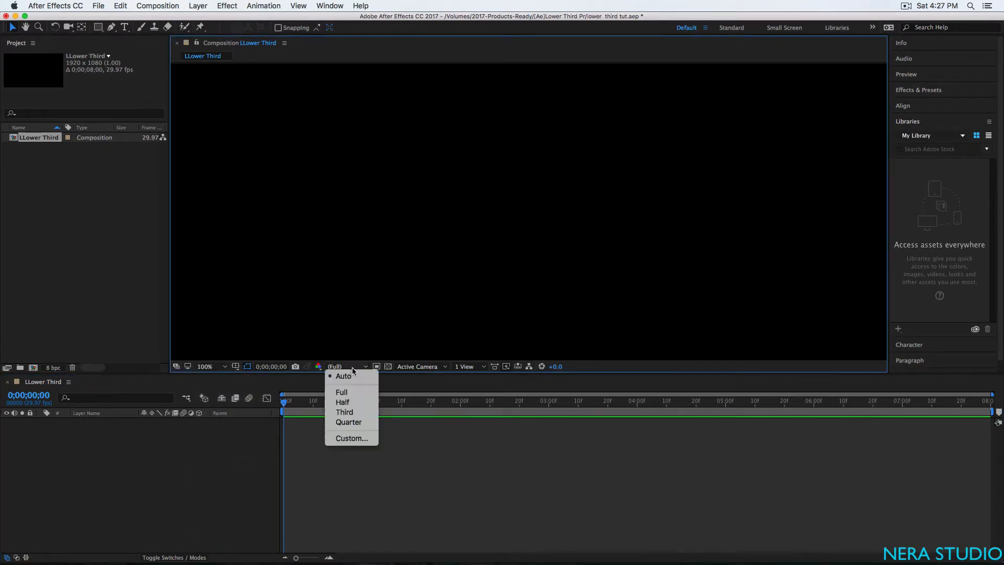
left_click(348, 403)
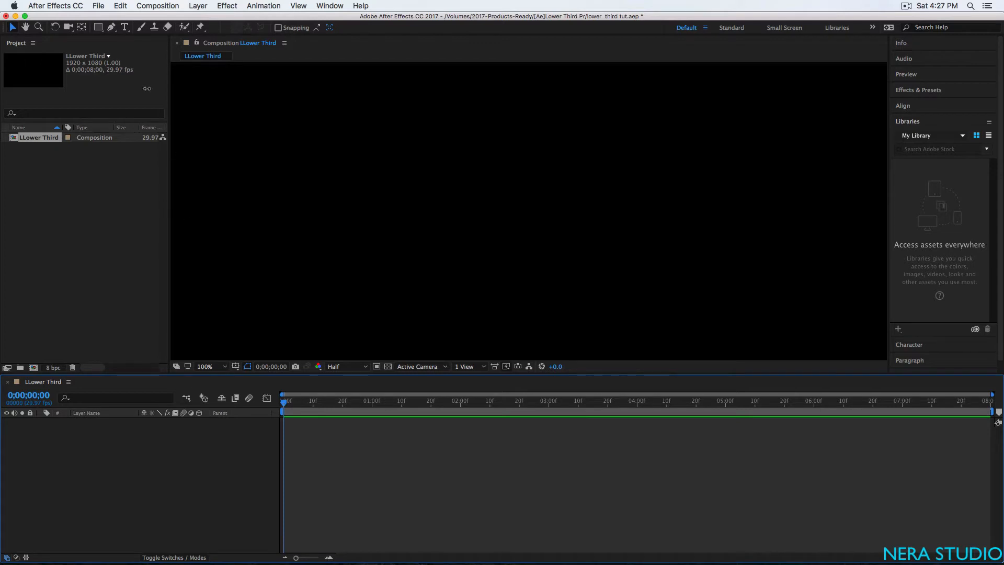
Step: Draw a small circle with the Ellipse Tool on a new shape layer, just left of the composition's center
left_click(98, 27)
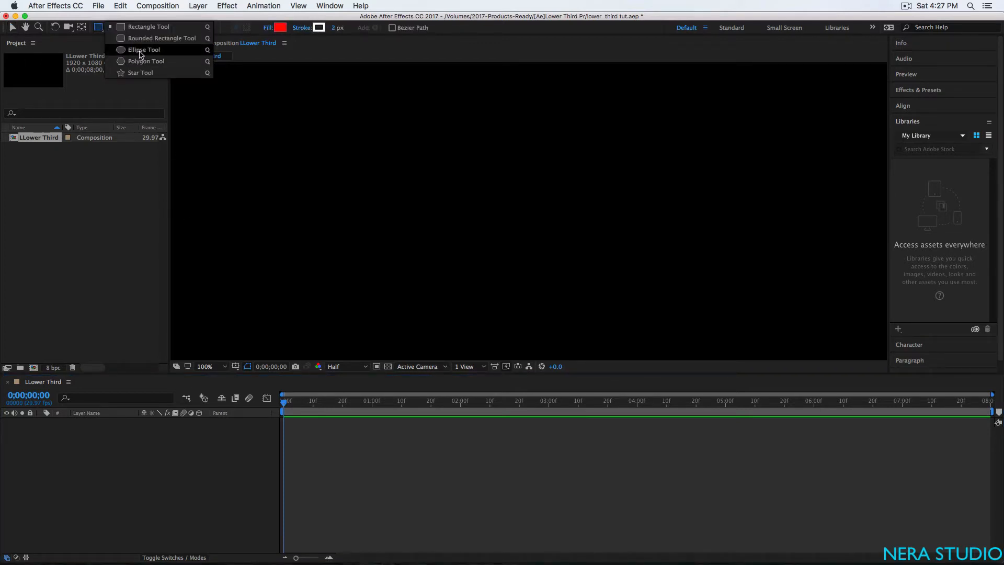
left_click(140, 50)
left_click(456, 200)
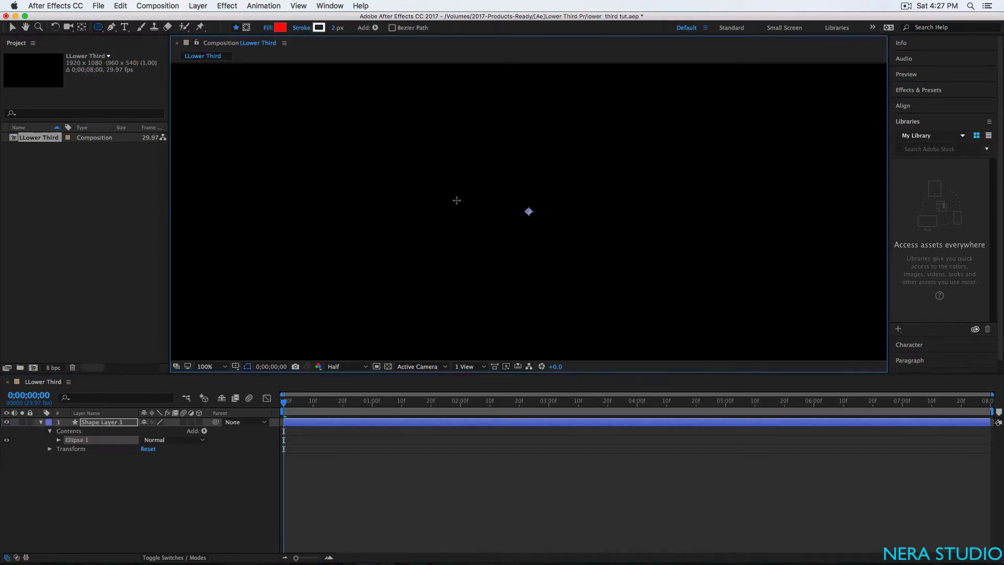
left_click_drag(457, 200, 475, 220)
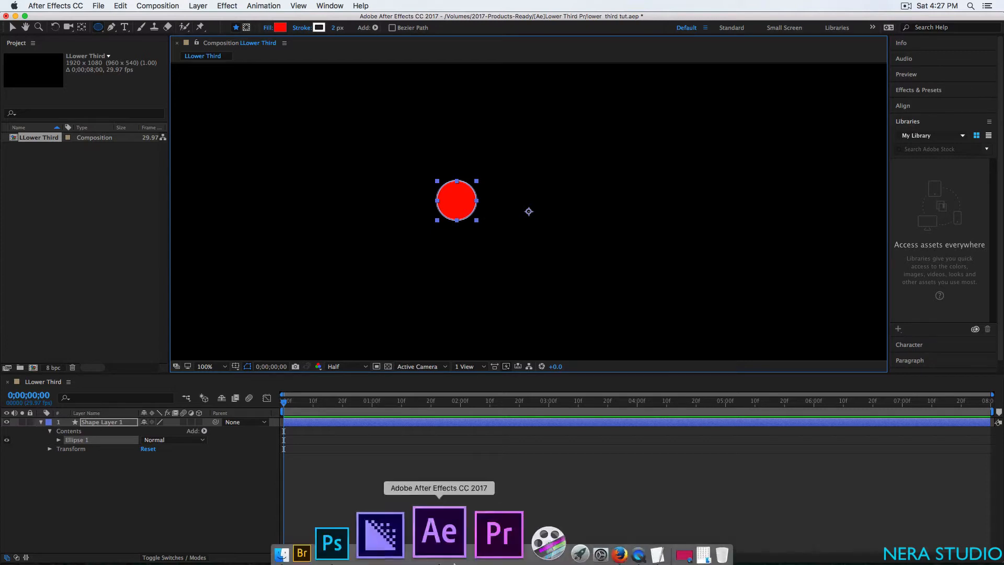
Step: Set the circle's fill color to hex 1DA1F2
left_click(569, 551)
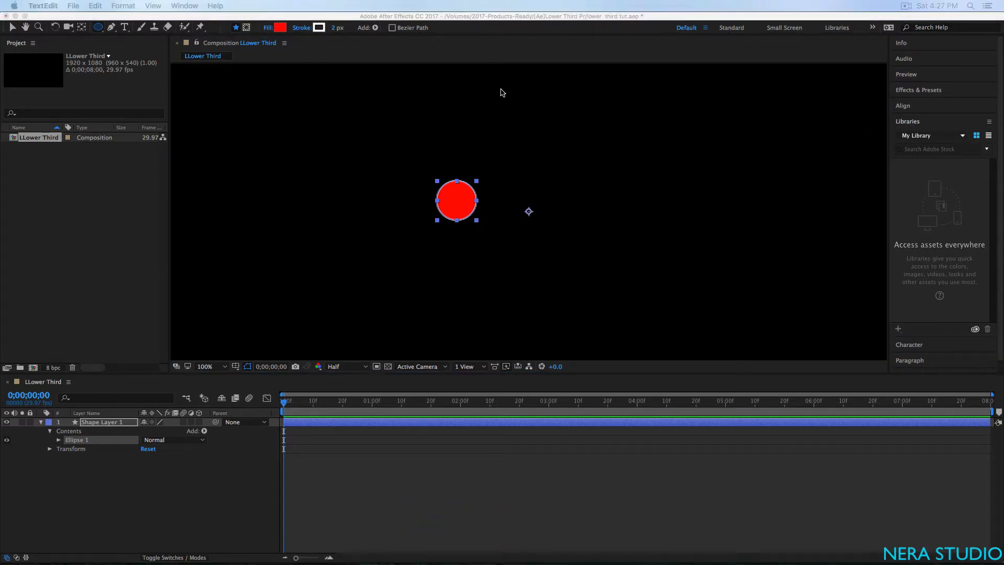
left_click(282, 28)
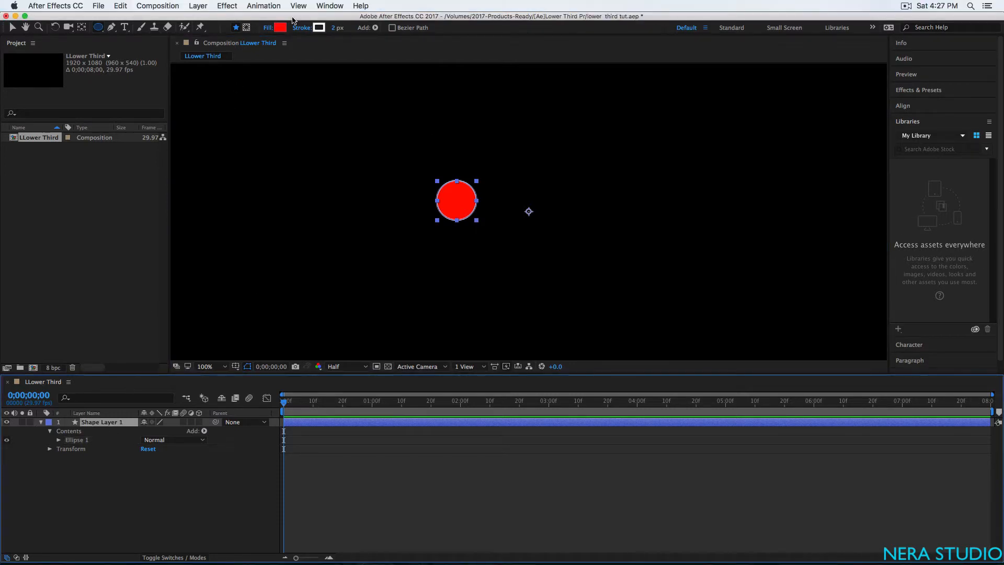
left_click(280, 27)
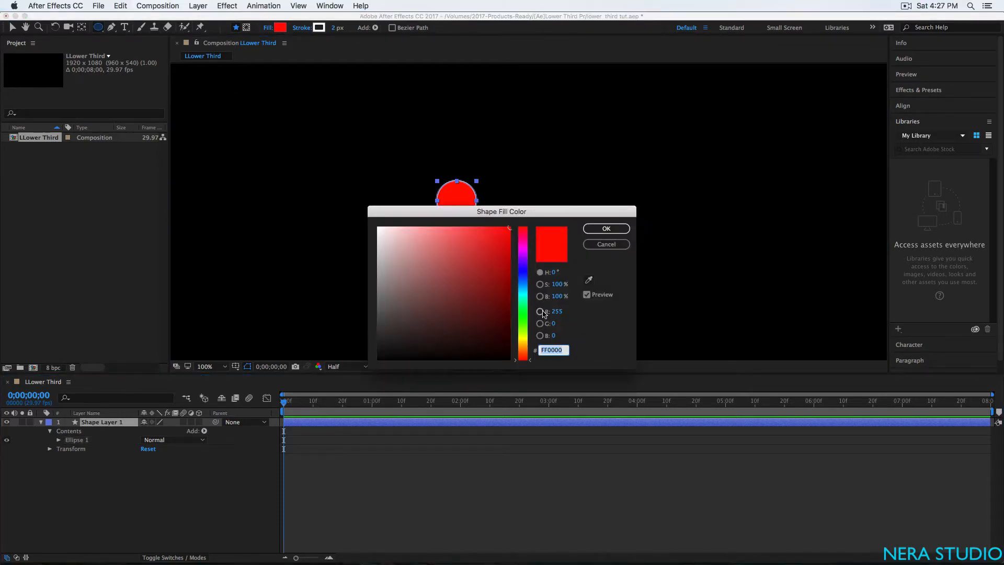
type("1DA1F2")
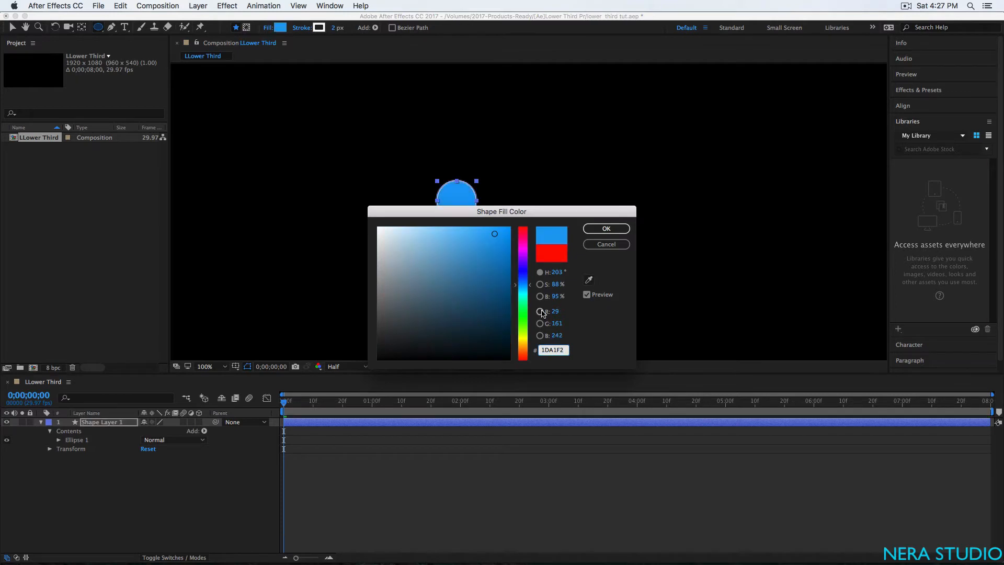
left_click(605, 229)
left_click(236, 503)
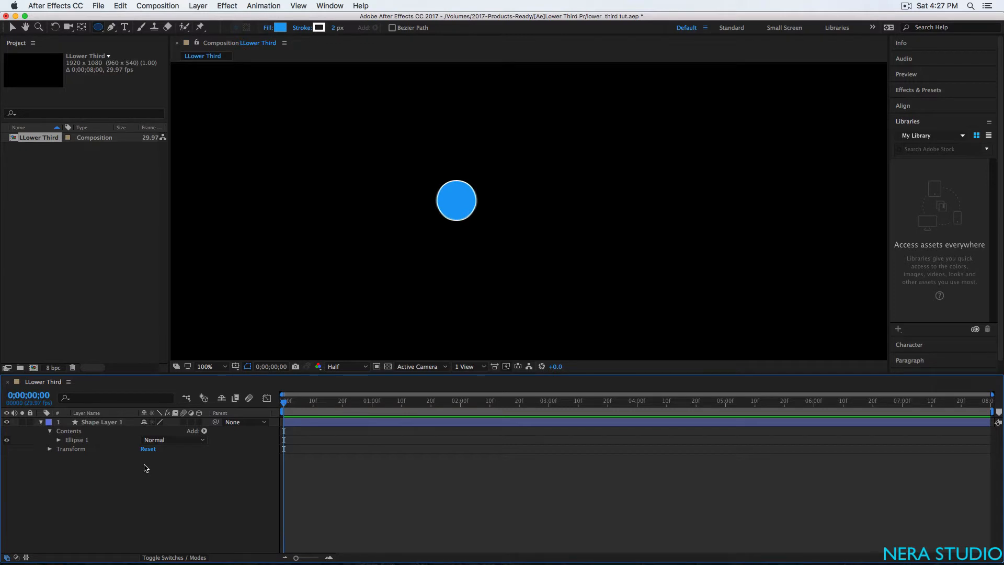
Step: Center the circle's shape layer vertically in the composition with the Align options
left_click(97, 424)
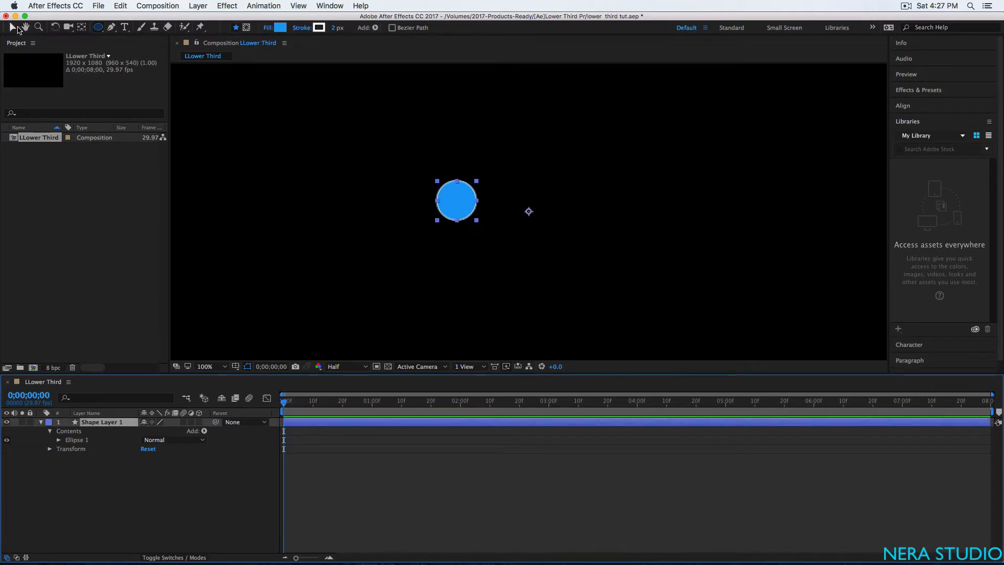
left_click(12, 27)
left_click(913, 107)
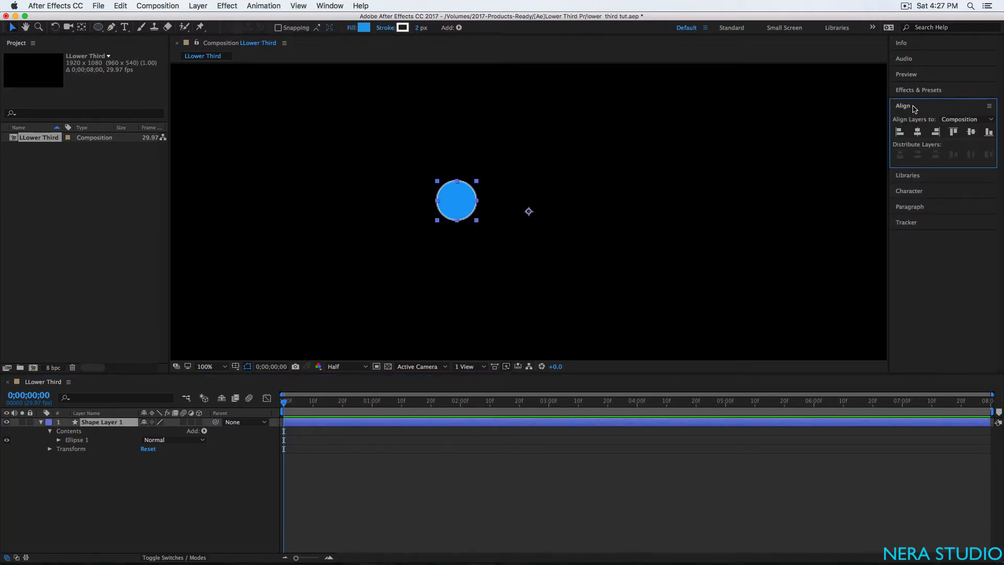
left_click(974, 134)
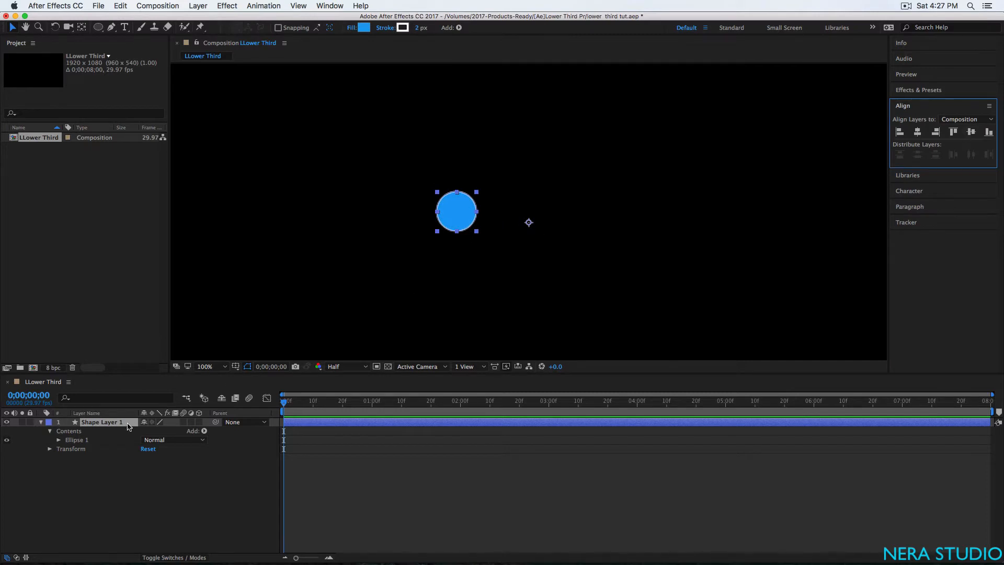
Step: Rename Shape Layer 1 as circle and collapse its properties
left_click(106, 425)
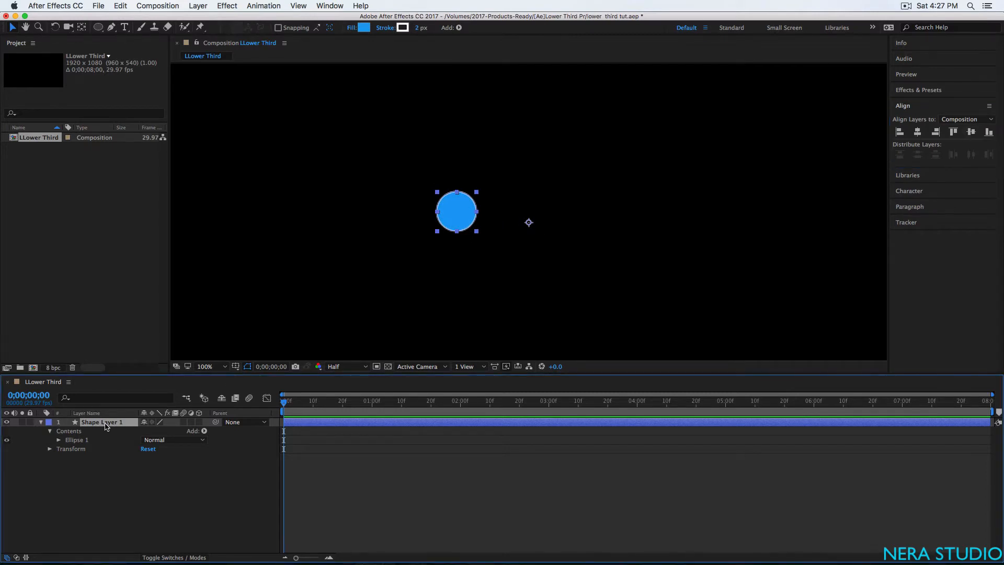
key("Return")
type("cir")
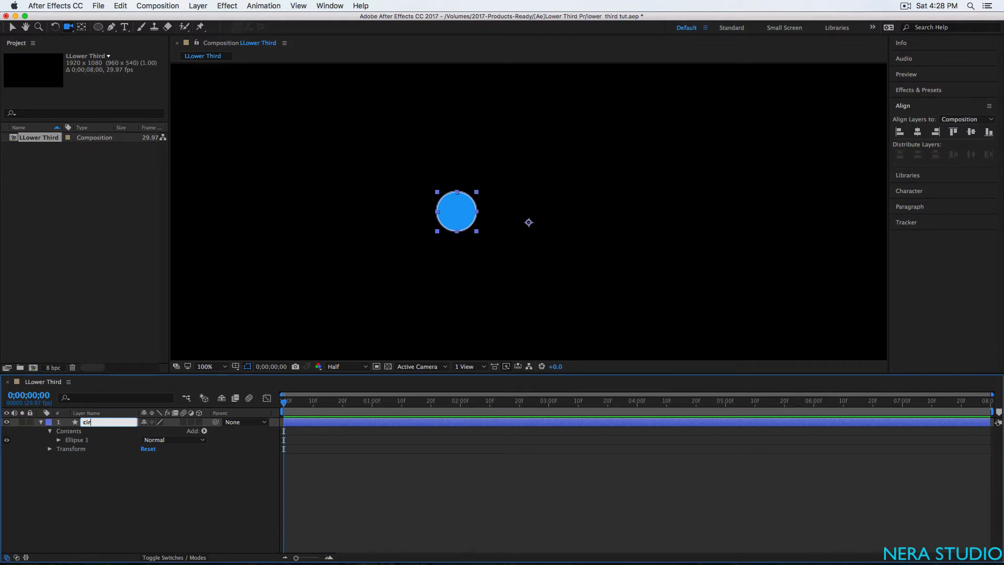
type("cle")
key("Return")
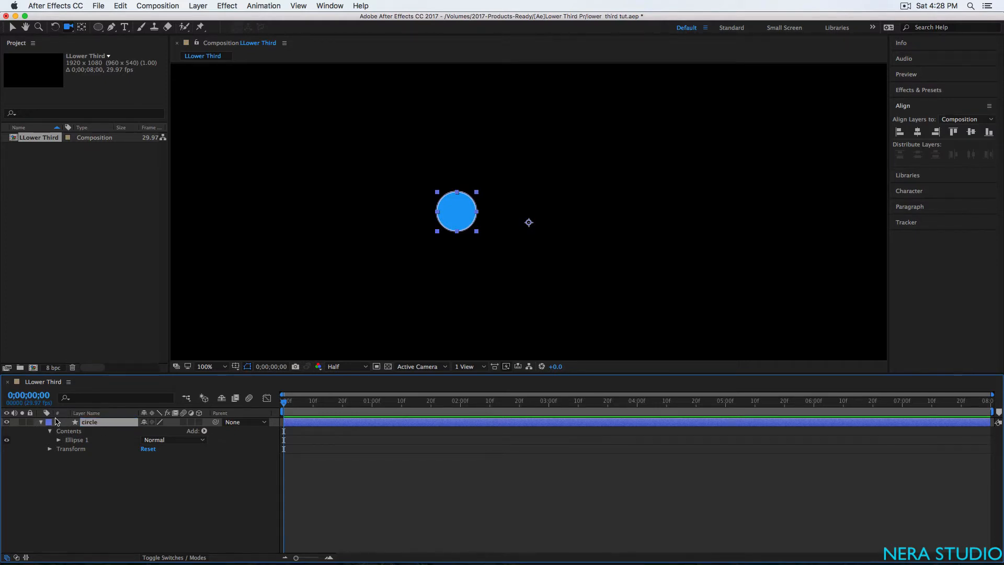
left_click(41, 426)
left_click(144, 494)
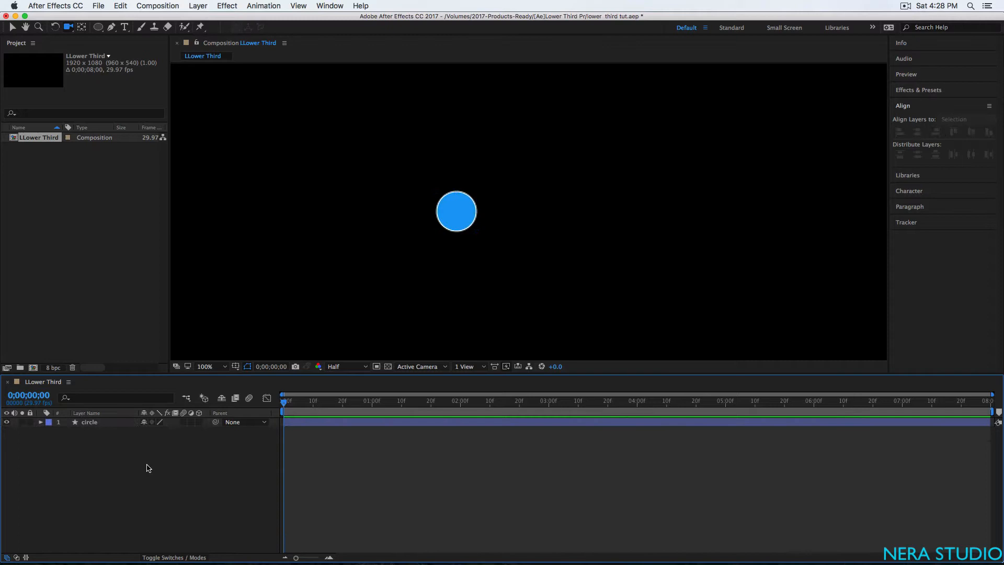
Step: Draw a long, thin rounded rectangle on a new shape layer, extending right from the circle's center, and center it vertically in the composition
left_click(88, 423)
left_click(127, 494)
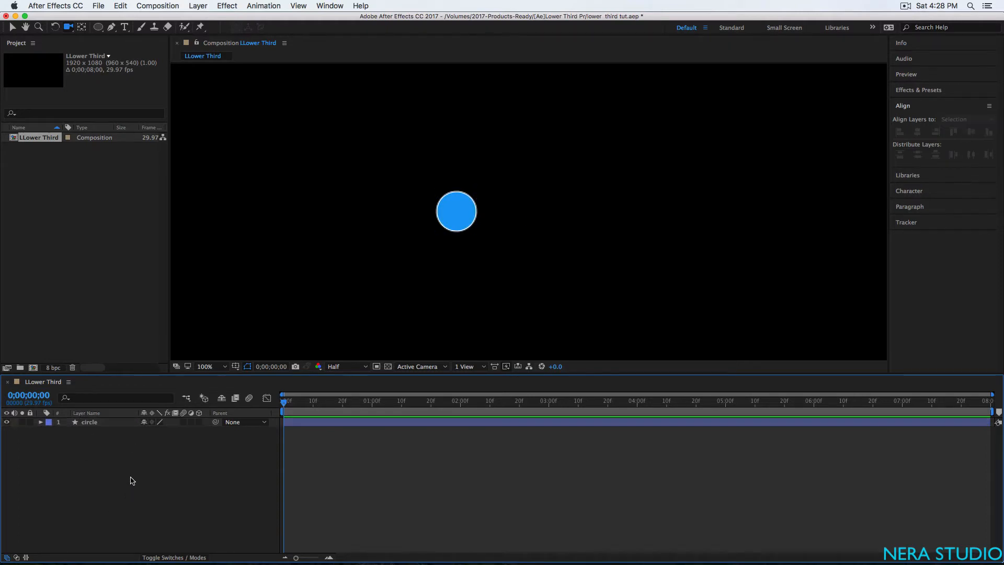
left_click(98, 28)
left_click(157, 38)
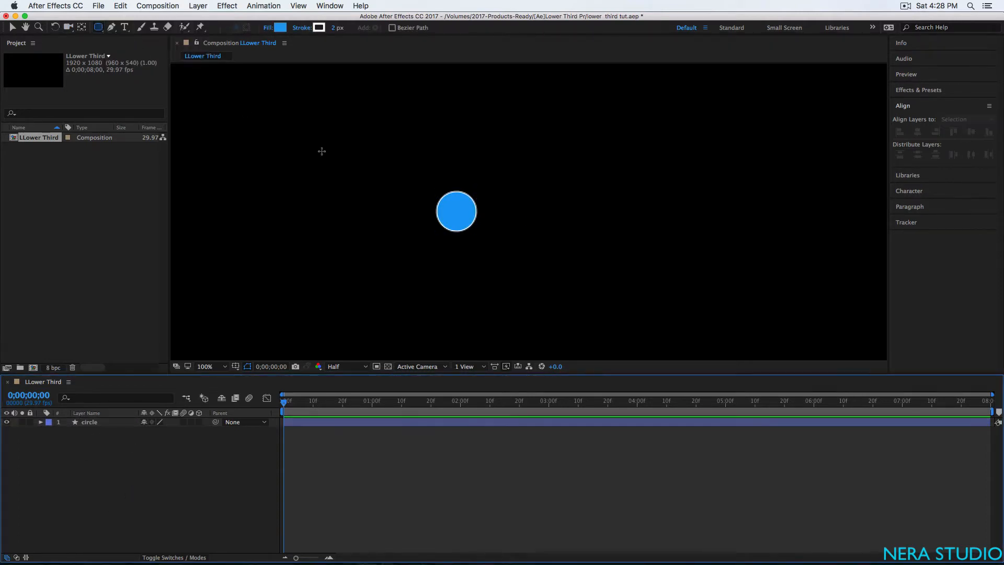
left_click_drag(457, 200, 658, 227)
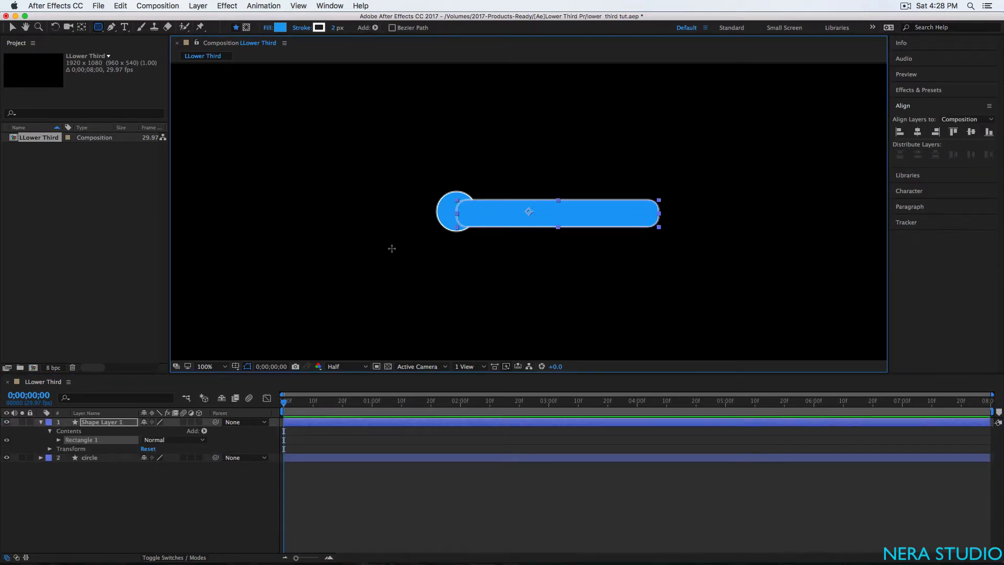
left_click(13, 28)
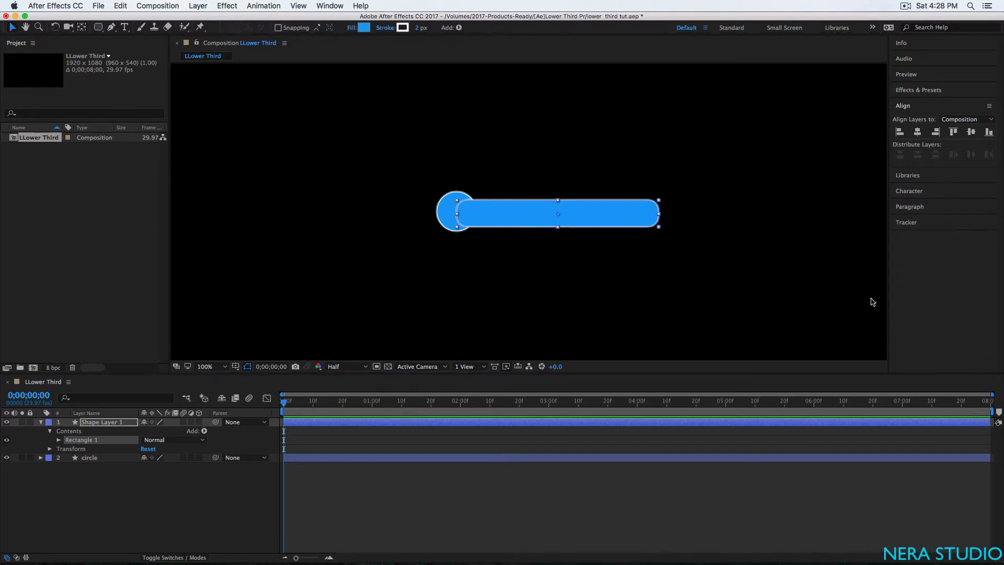
left_click(971, 133)
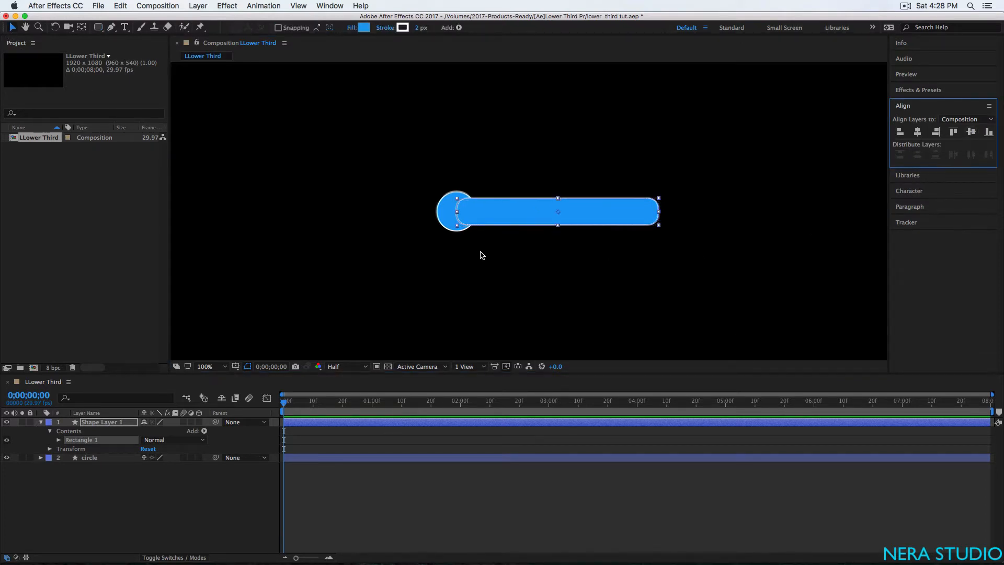
Step: Place the rounded rectangle's layer below the circle layer and rename it plate
left_click_drag(115, 422, 112, 478)
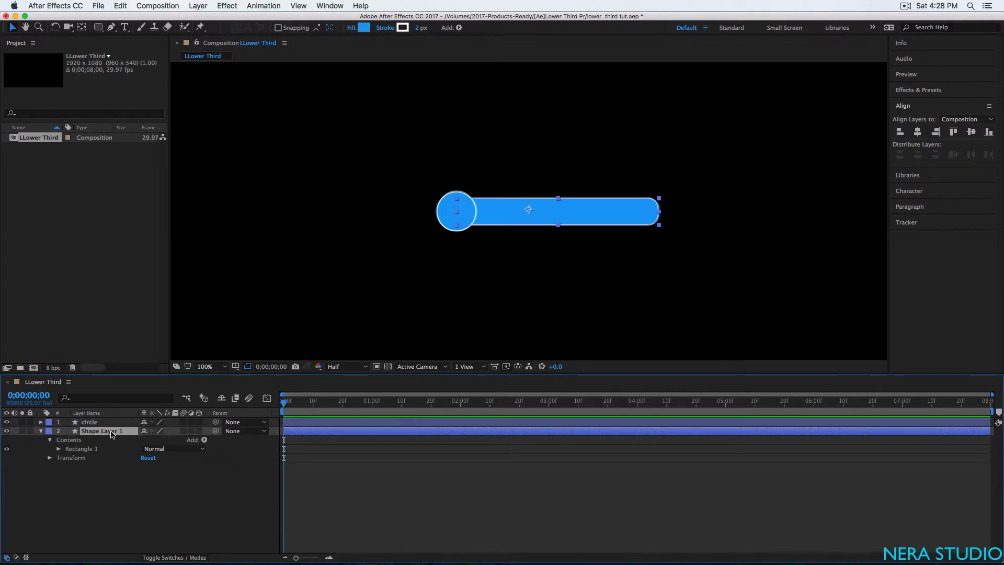
key("Return")
type("plate")
key("Return")
left_click(42, 430)
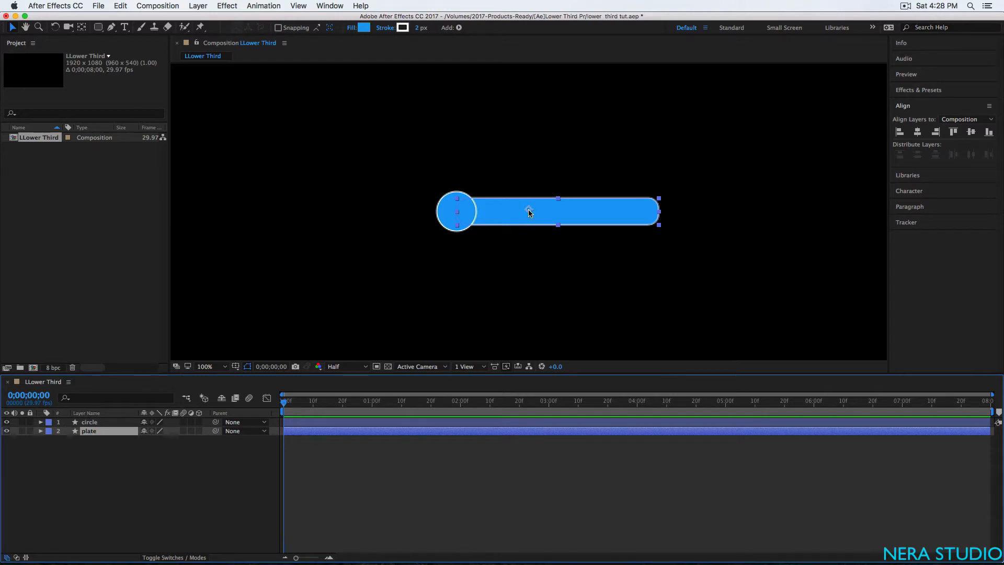
Step: Move the anchor points of the plate and circle layers to the centers of their shapes with the Pan Behind Tool
left_click(83, 29)
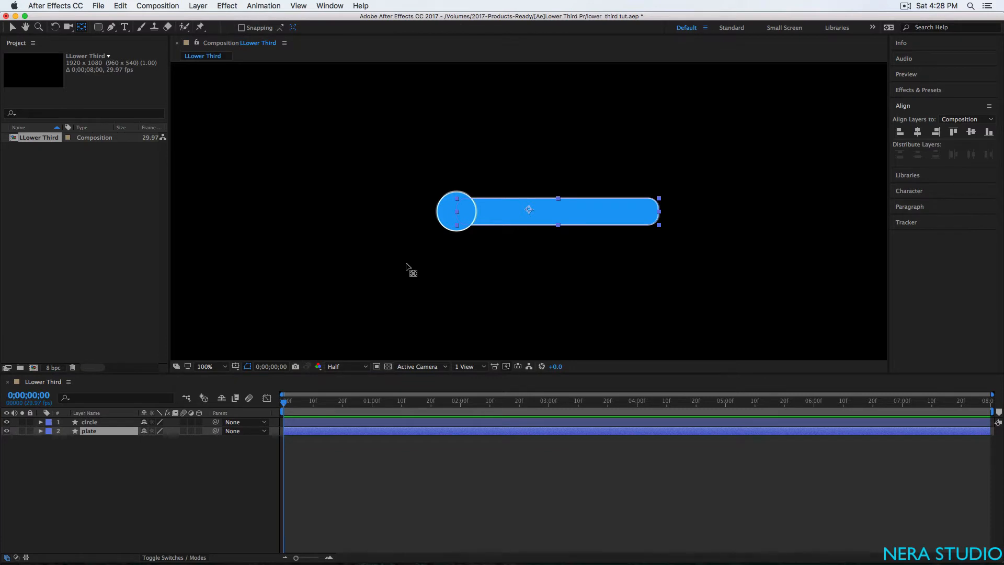
left_click(529, 210)
left_click_drag(529, 210, 558, 212)
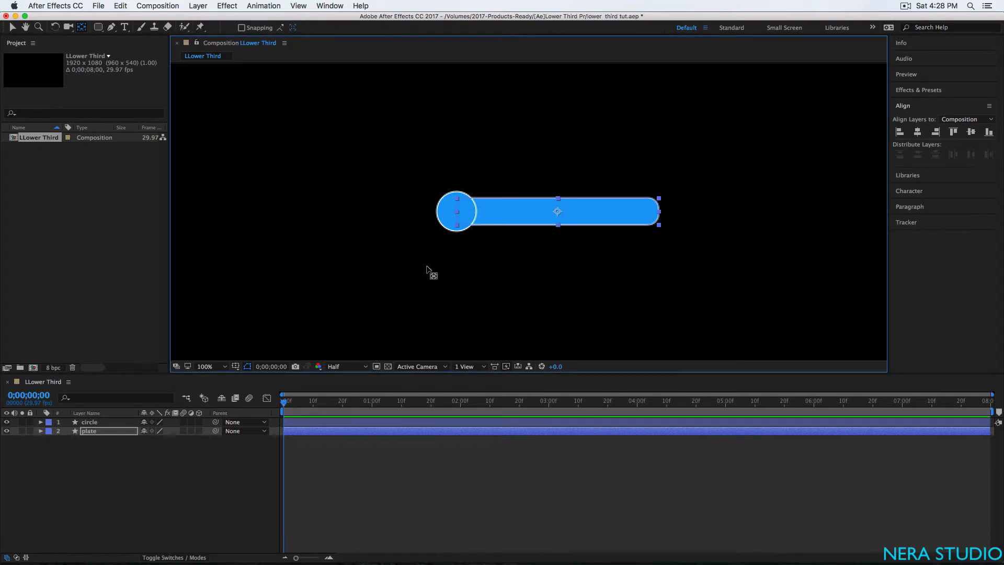
left_click(86, 422)
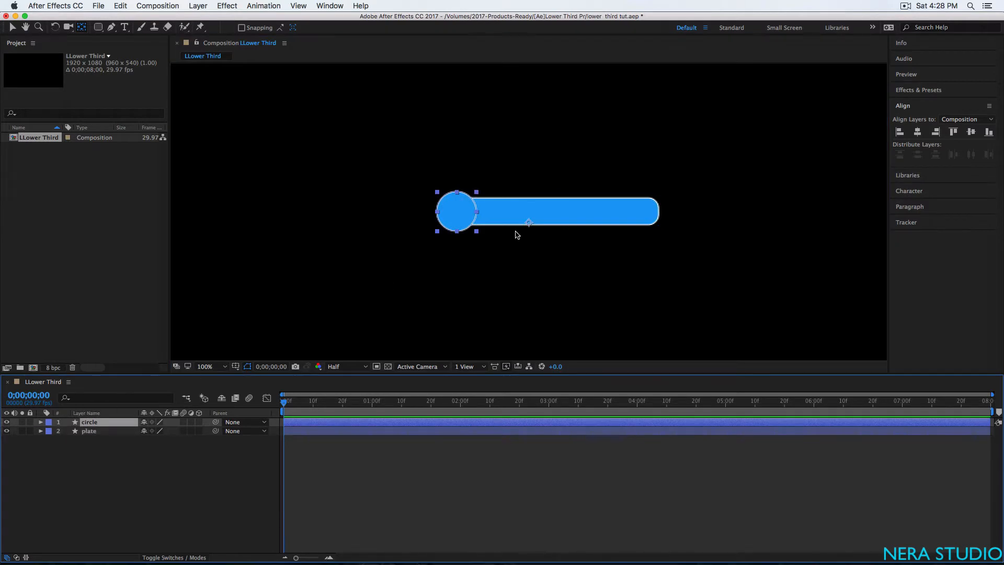
left_click_drag(528, 223, 457, 212)
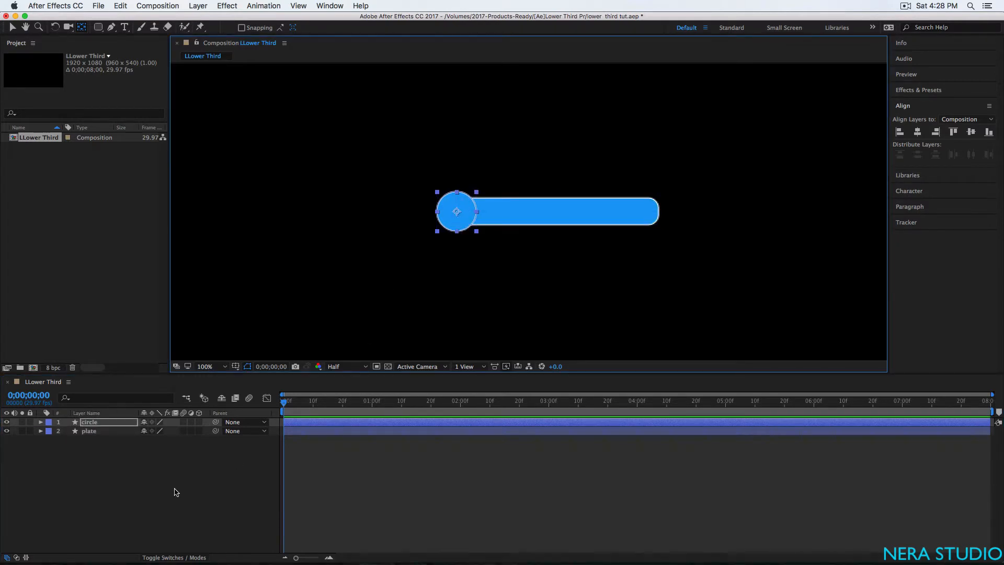
Step: Duplicate the circle and plate layers and move the circle 2 copy below the original circle layer
left_click_drag(101, 442, 92, 421)
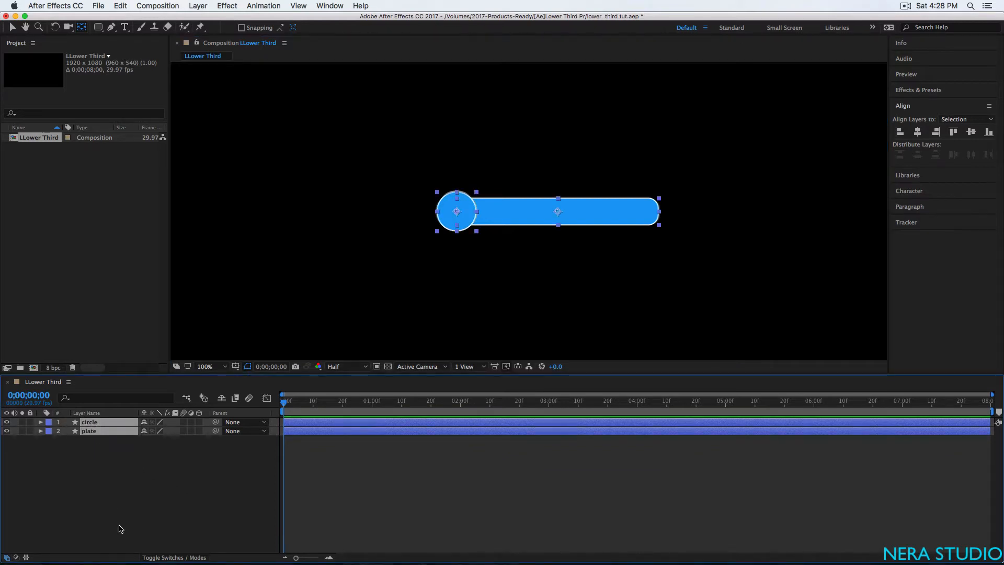
key("super+d")
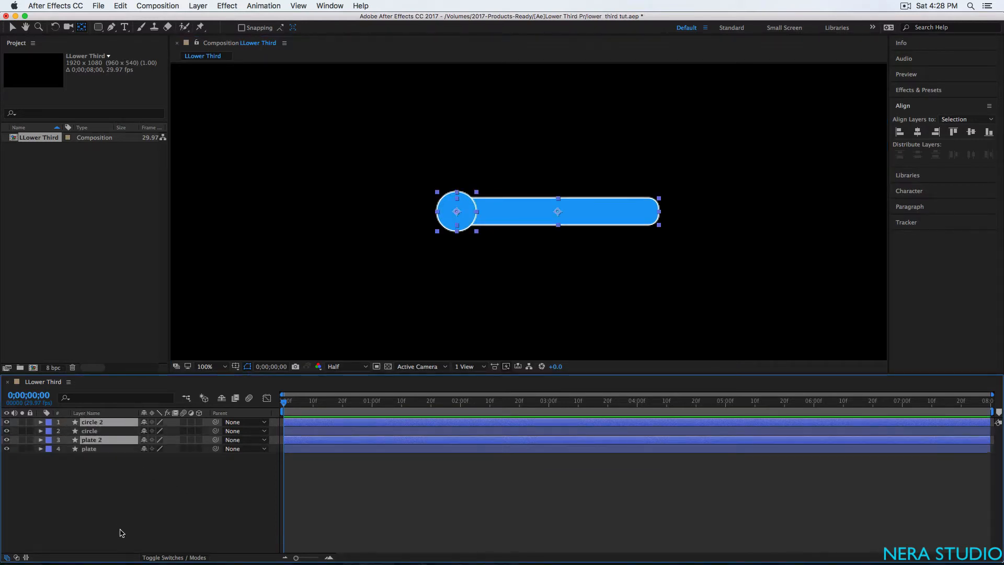
left_click(109, 471)
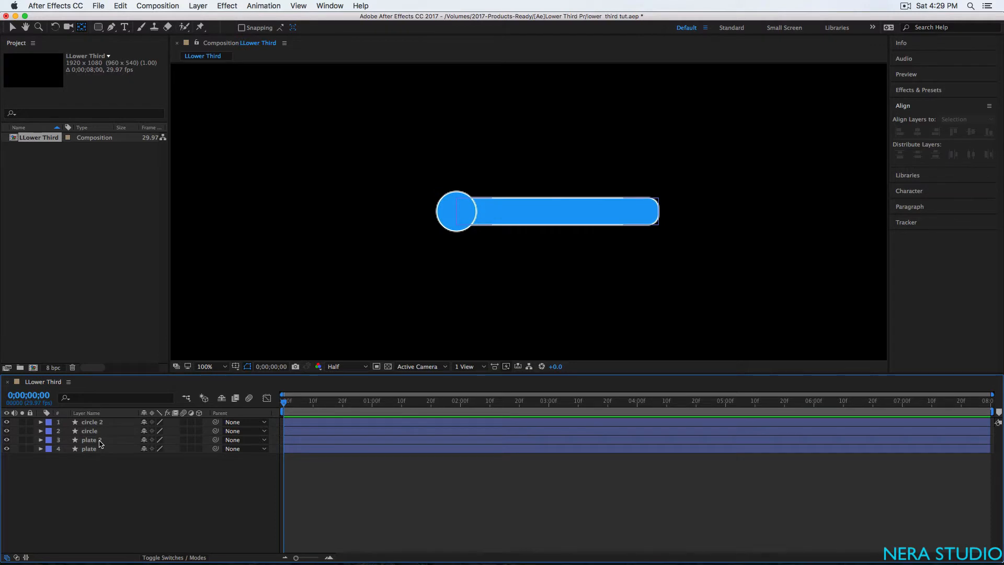
left_click_drag(98, 422, 100, 435)
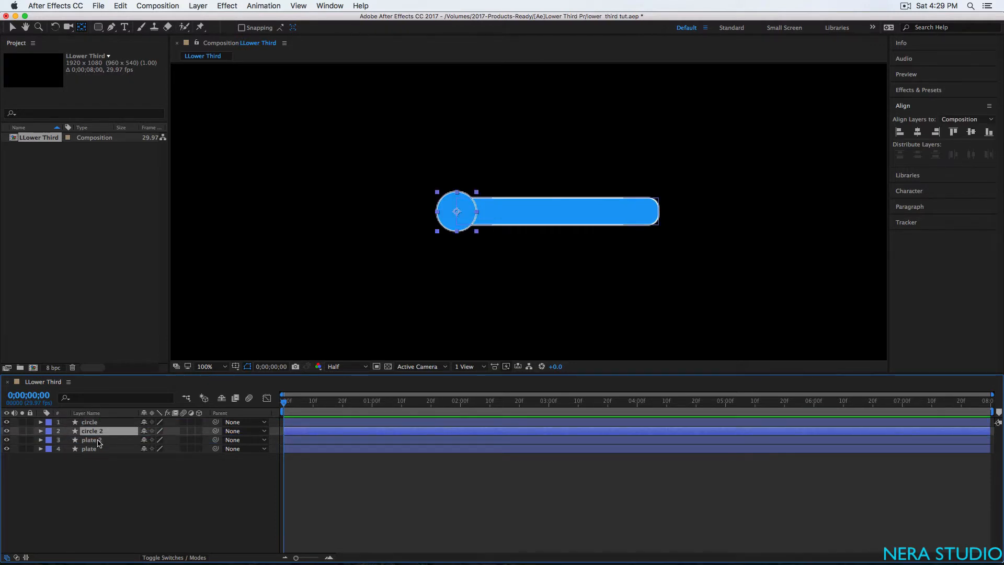
Step: Scale the plate 2 layer to 150% horizontally and 124% vertically
left_click(99, 440)
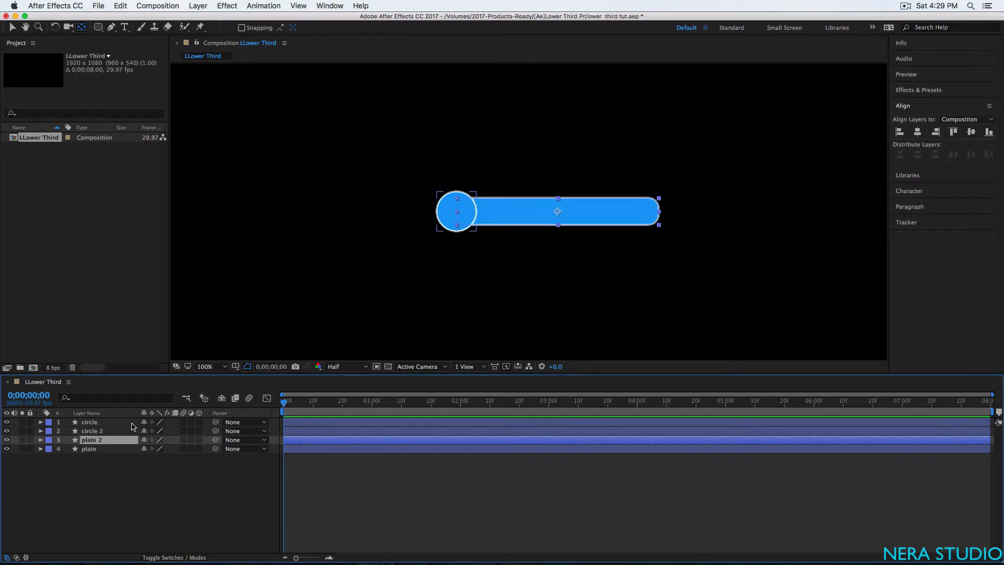
key("s")
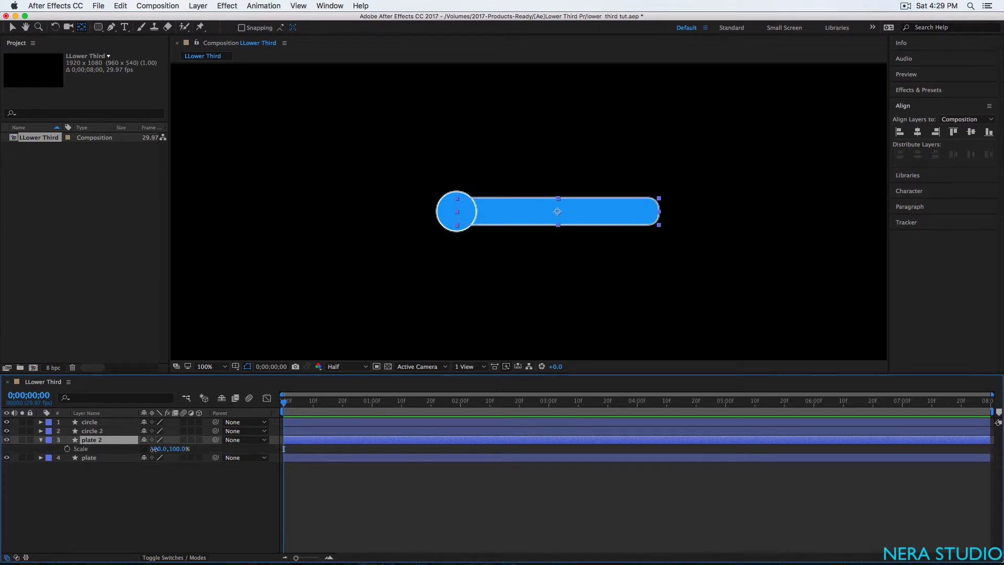
left_click_drag(155, 449, 182, 448)
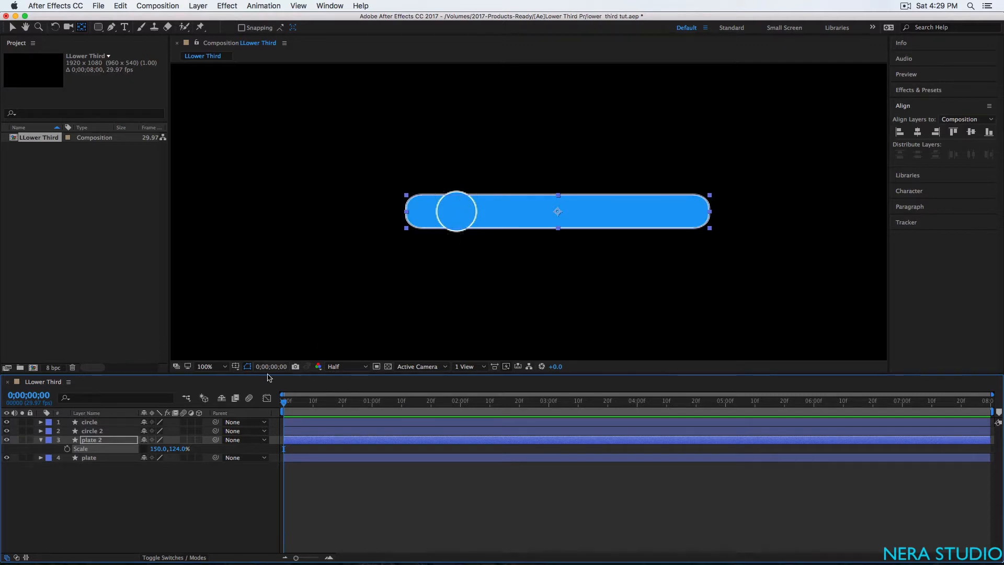
Step: Shift the plate 2 layer left to position 551.2, 540.0 so its right end sits behind the circle
left_click(96, 440)
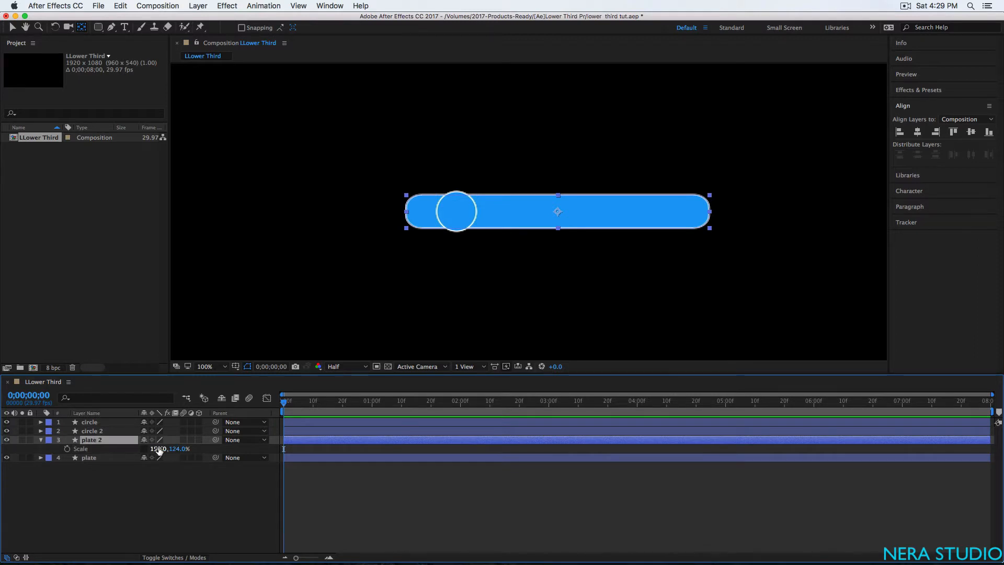
key("p")
left_click_drag(153, 449, 58, 448)
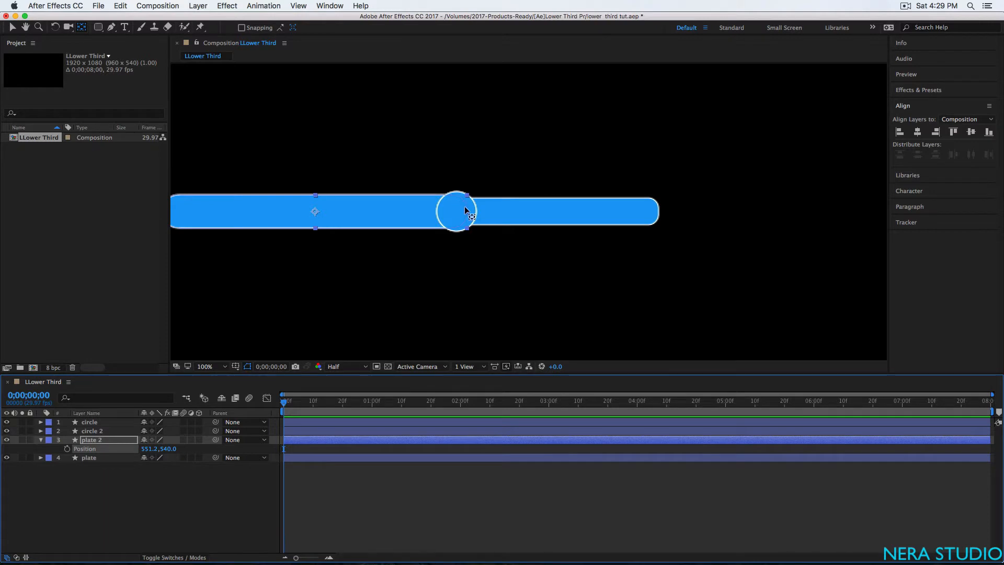
Step: Pre-compose the circle 2 and plate 2 layers into a new composition named Mask, moving all attributes into it
left_click(95, 444)
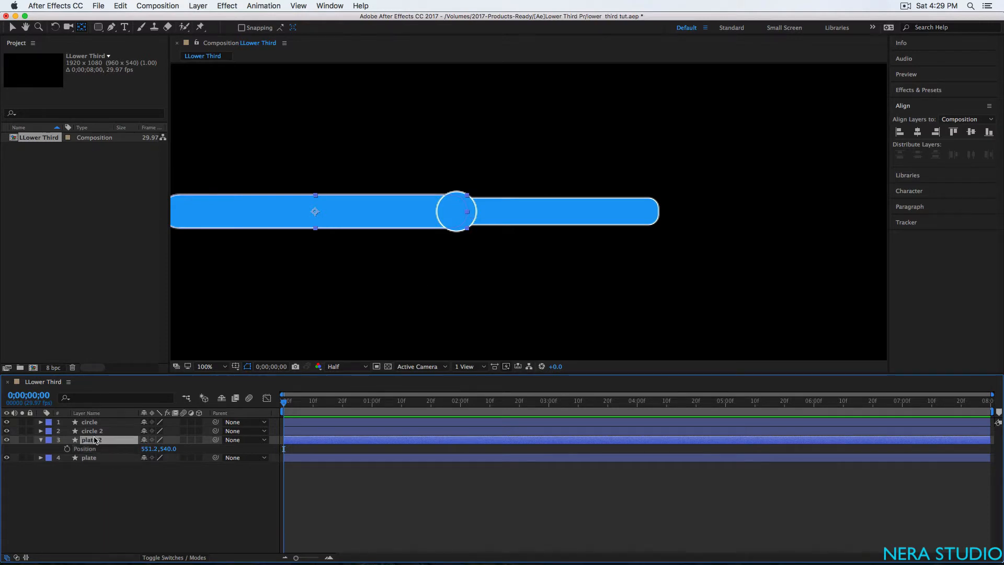
left_click(95, 433, "shift")
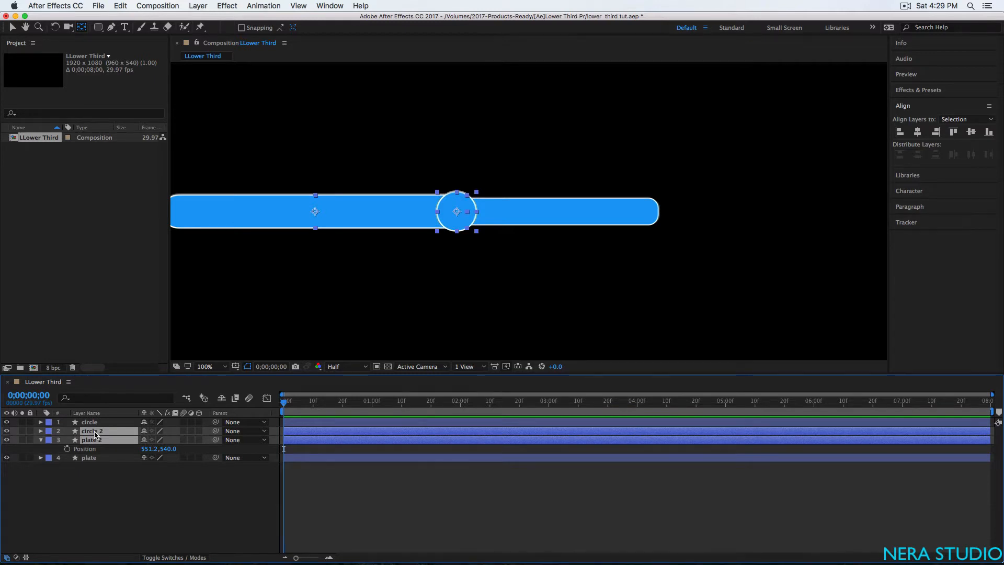
right_click(95, 433)
left_click(130, 474)
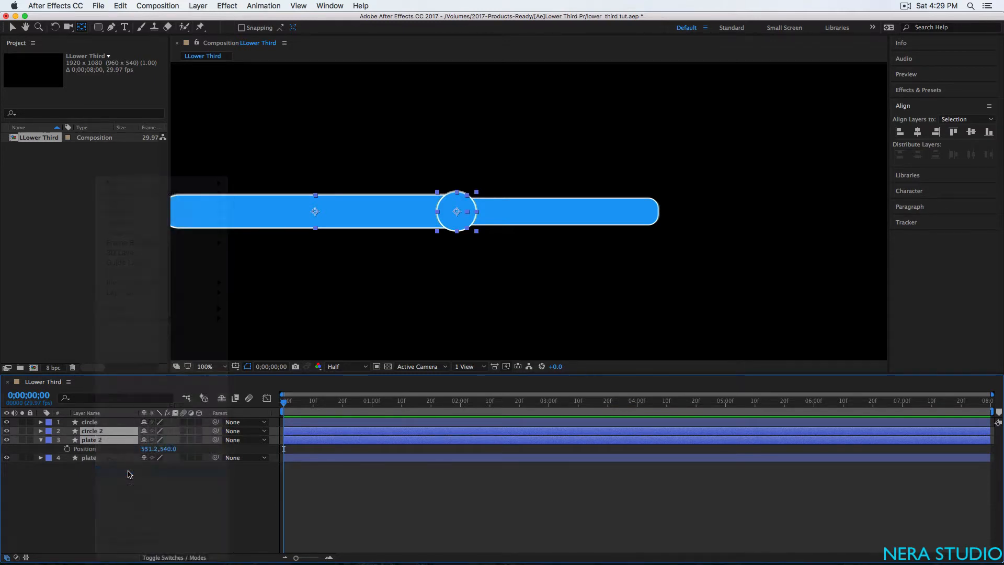
left_click(429, 296)
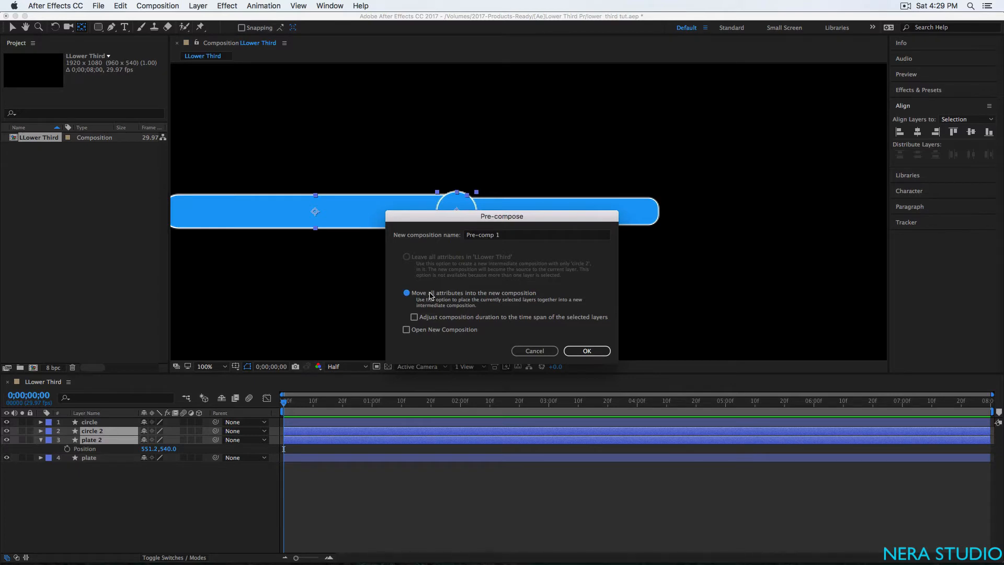
key("Tab")
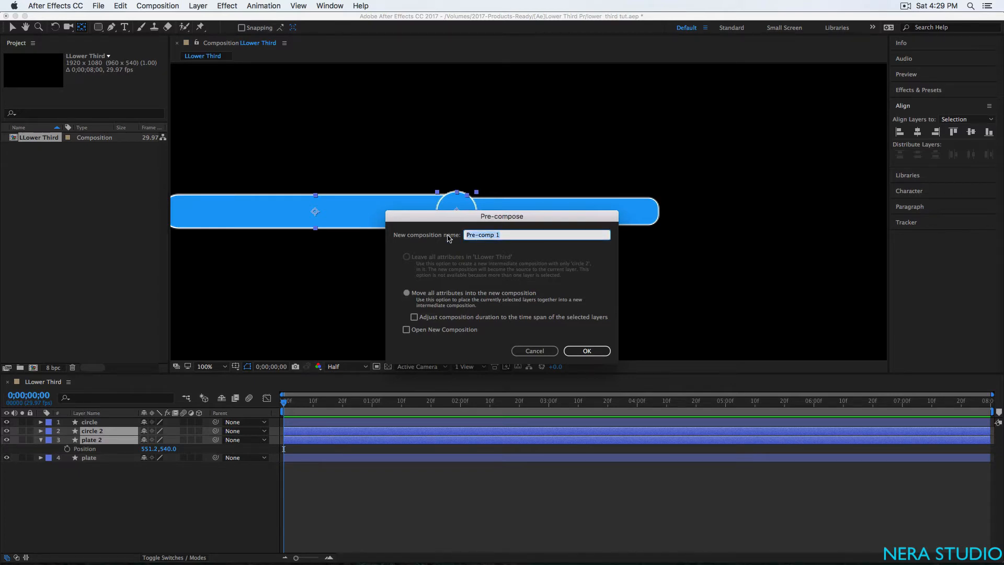
type("Mask")
key("Return")
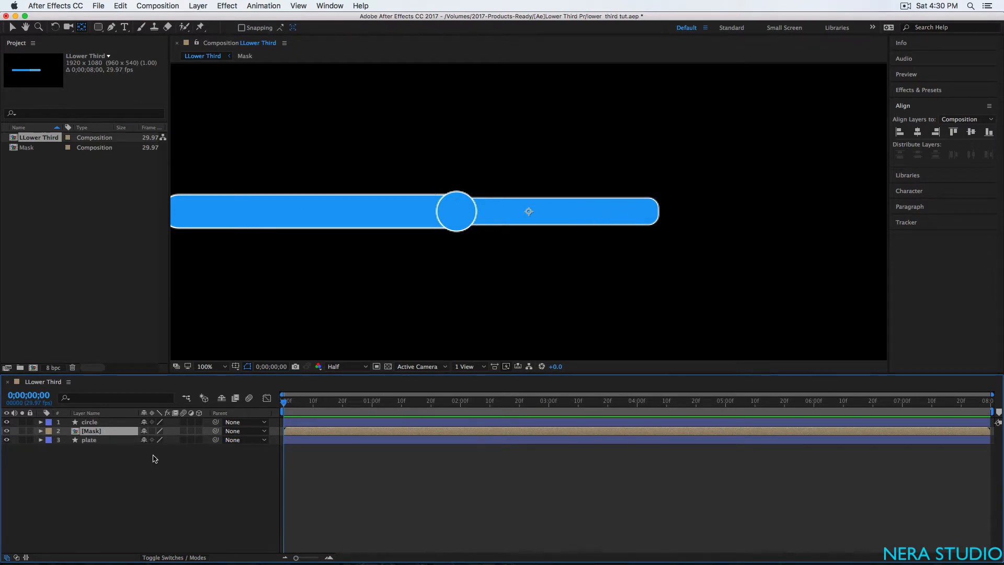
Step: Keyframe the plate layer's position at 0;00;01;00 where it stands and at 0;00;00;00 with 555.2, 540.0
left_click(99, 442)
key("p")
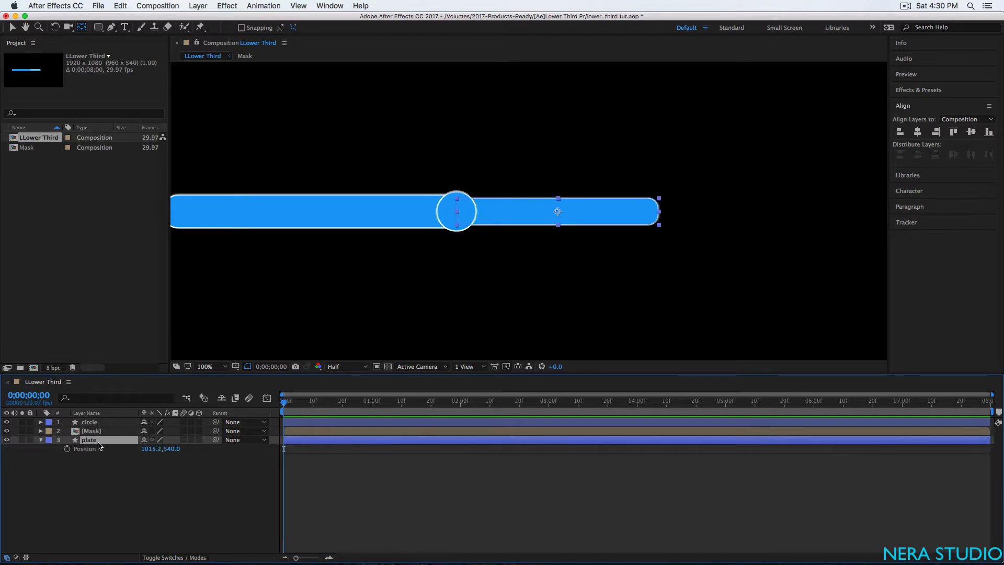
left_click(36, 398)
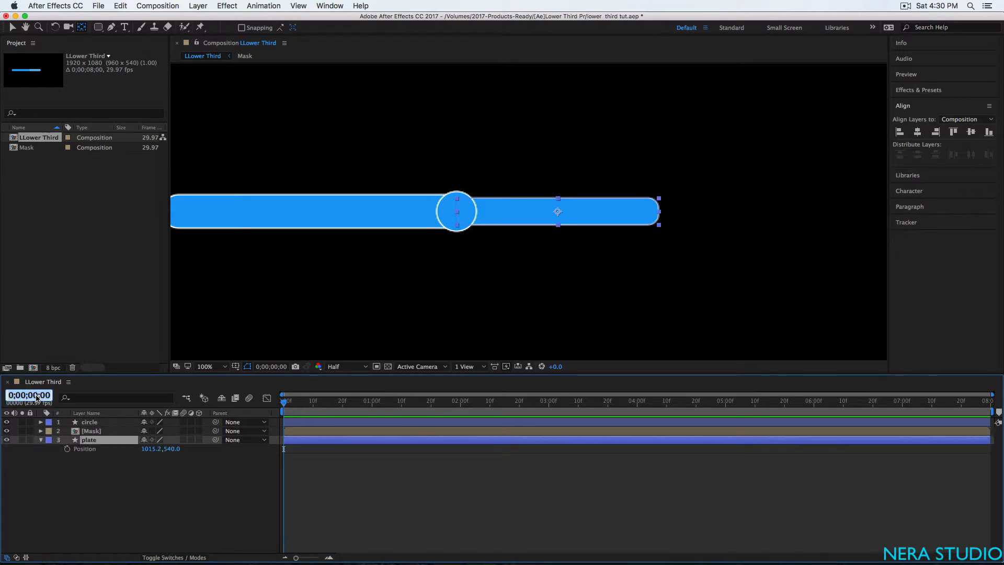
type("100")
key("Return")
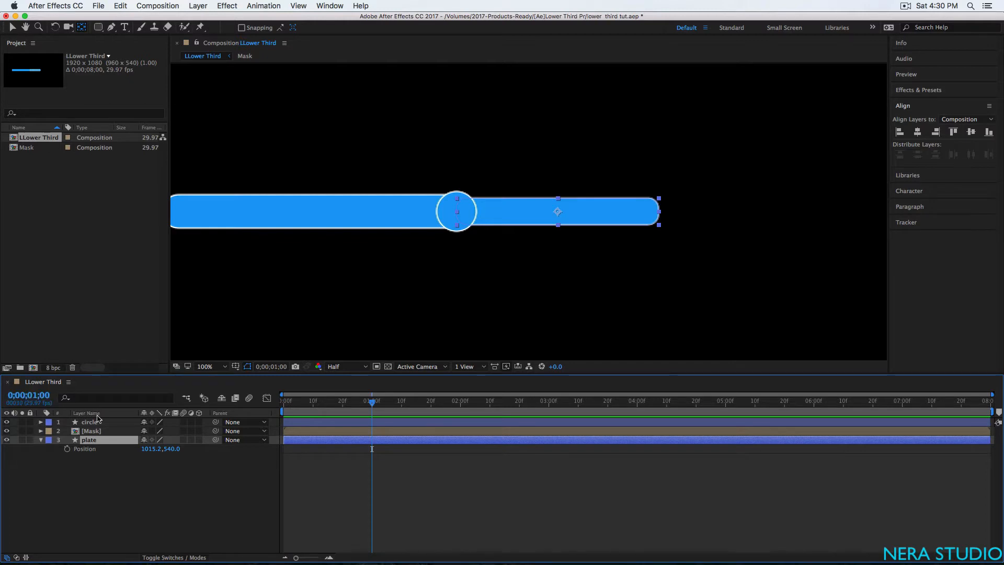
left_click(67, 449)
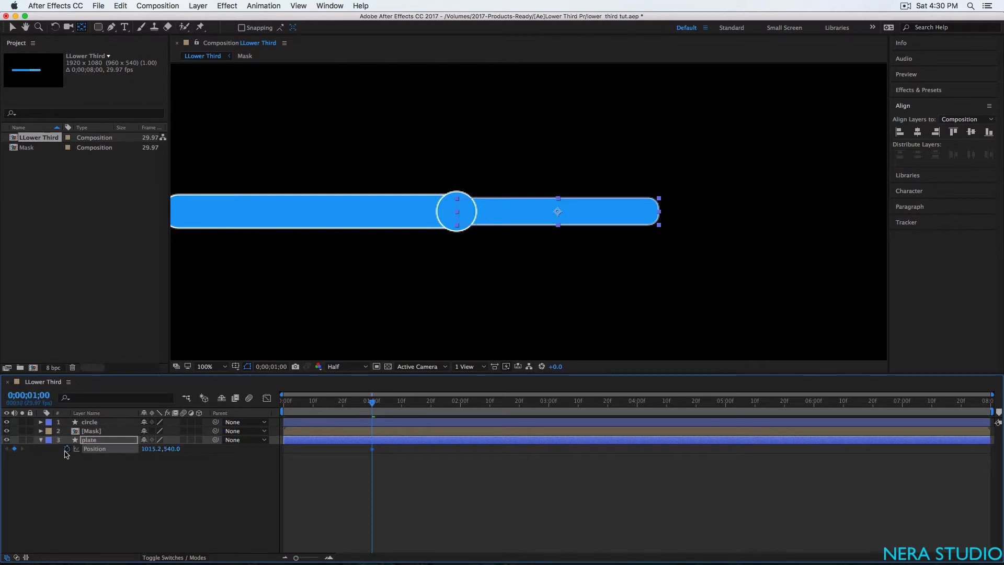
left_click_drag(372, 402, 266, 422)
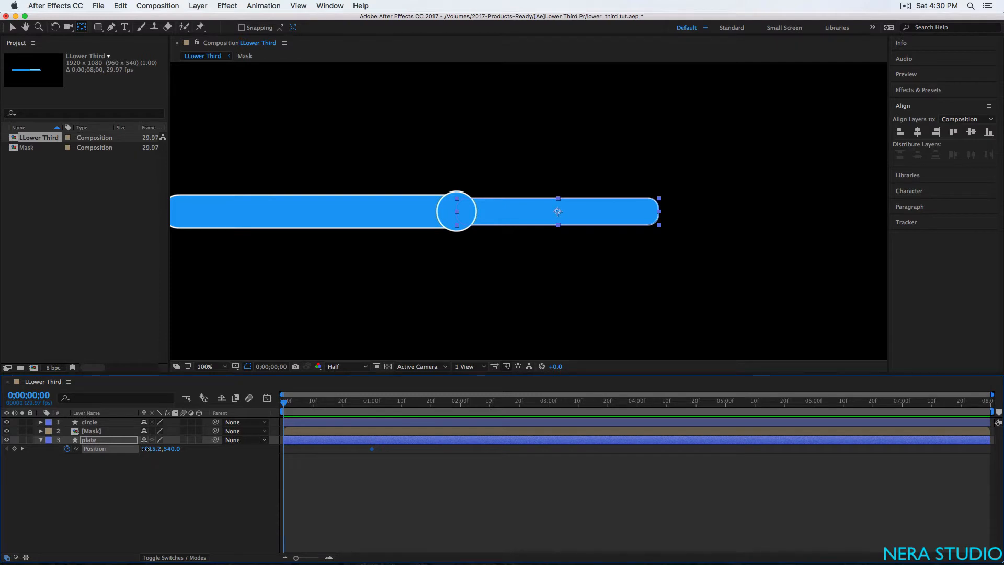
left_click_drag(145, 449, 126, 452)
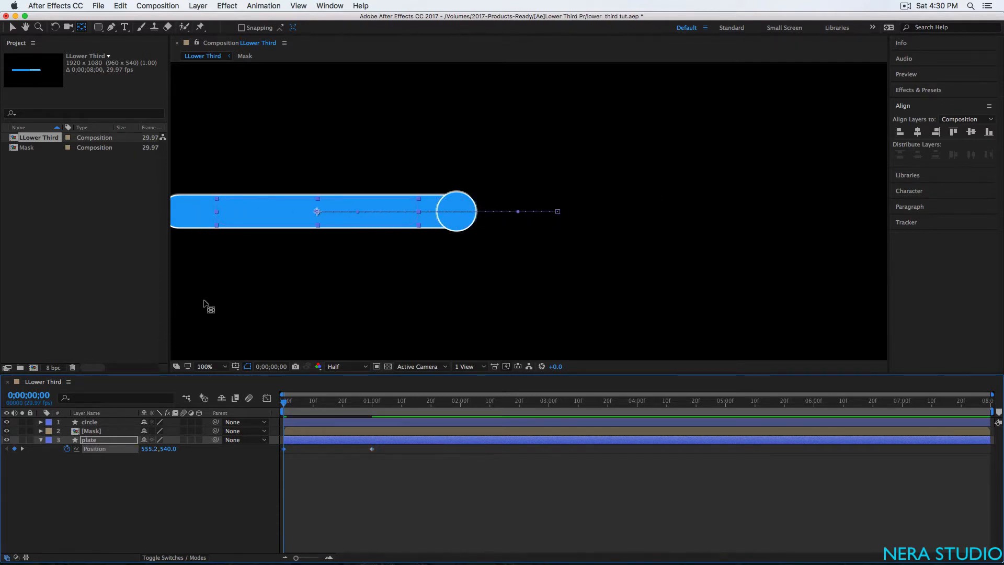
Step: Apply Easy Ease to both position keyframes of the plate layer
left_click_drag(409, 466, 280, 445)
right_click(284, 449)
mouse_move(344, 554)
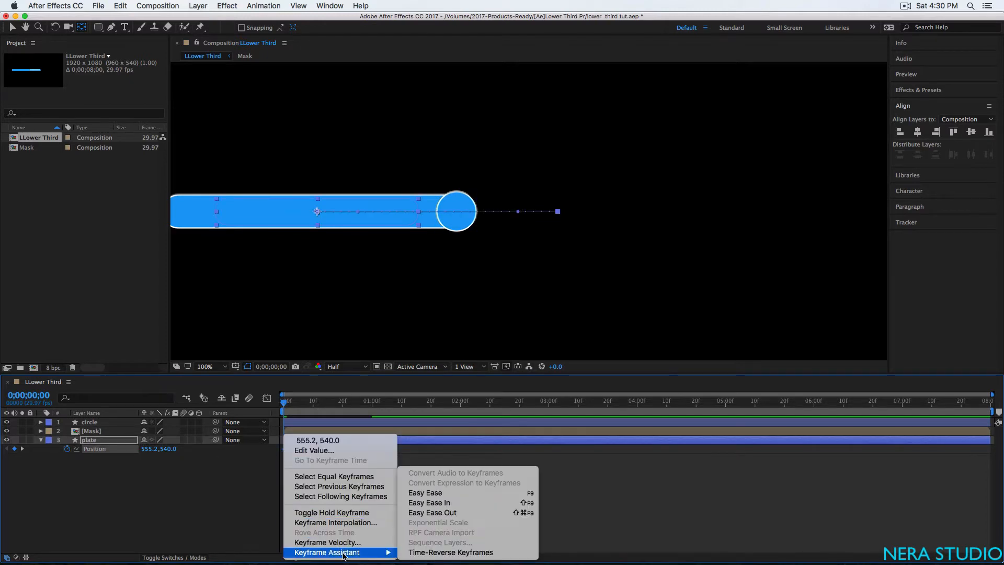
left_click(438, 493)
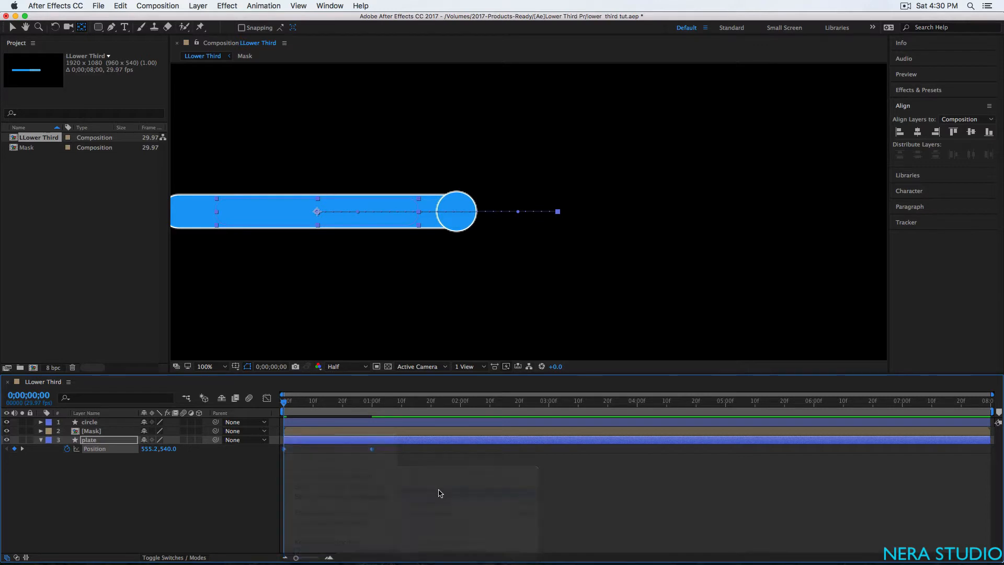
Step: Reshape the plate's position speed graph so it peaks sharply near the start and slows gradually toward the one-second keyframe
left_click(266, 398)
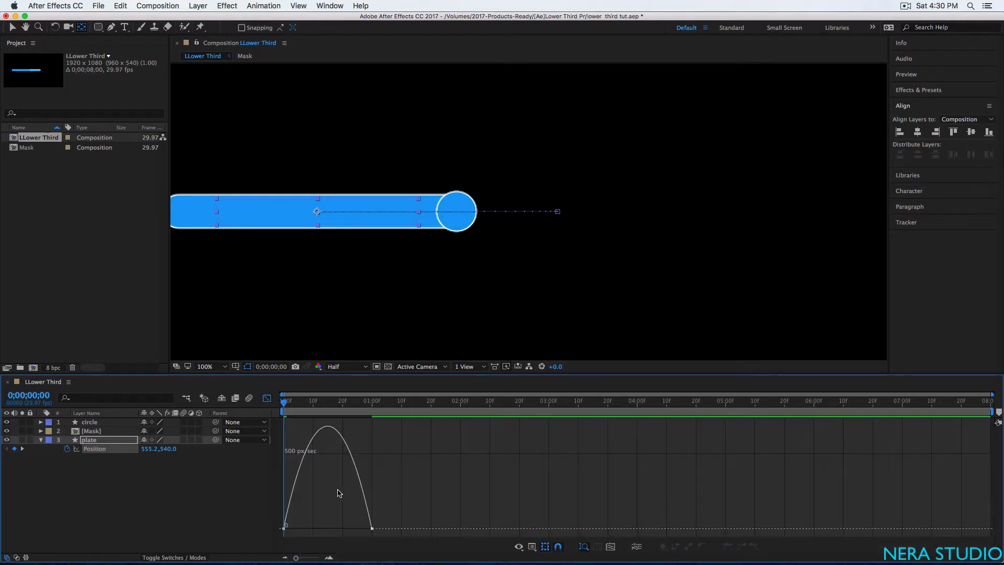
mouse_move(357, 514)
left_mouse_down()
mouse_move(373, 533)
mouse_move(328, 529)
left_mouse_up()
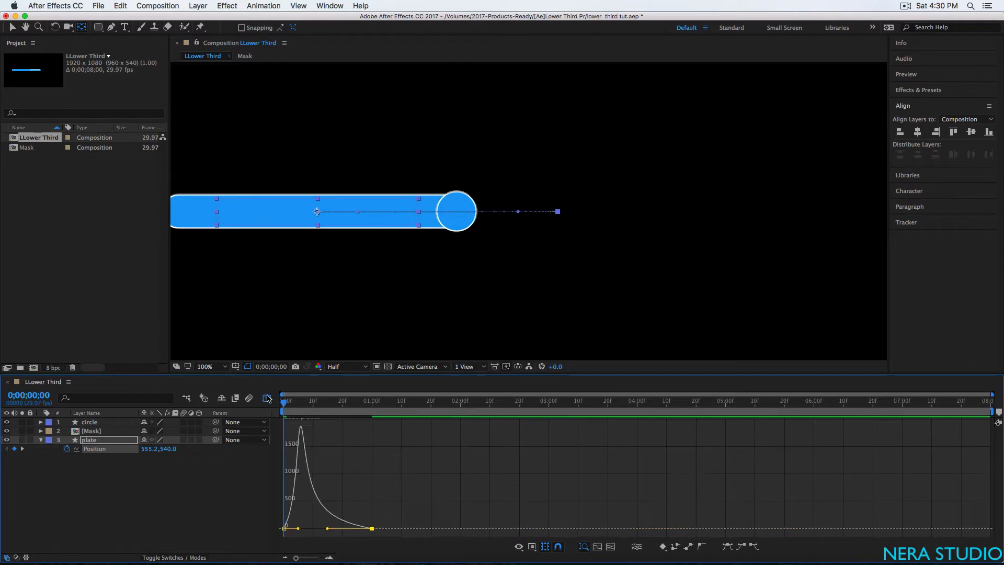
left_click(267, 398)
Step: End the work area at about 0;00;01;14 and preview the plate's slide-out animation
left_click(414, 407)
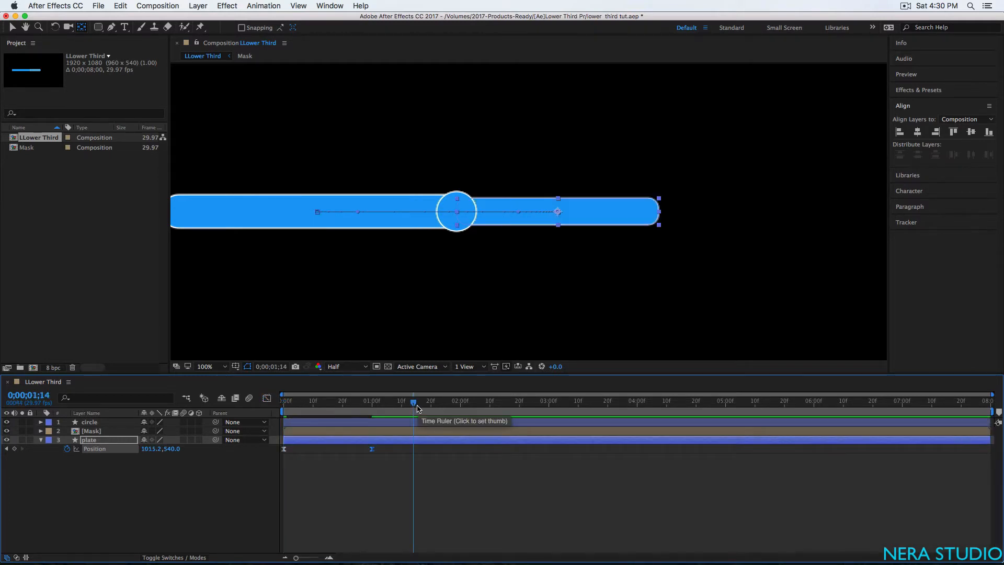
key("space")
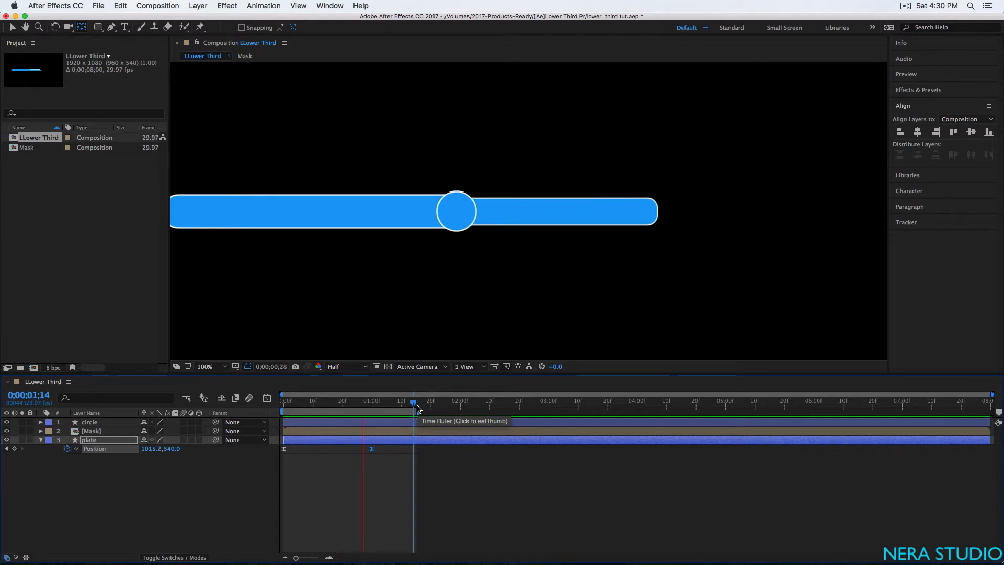
key("space")
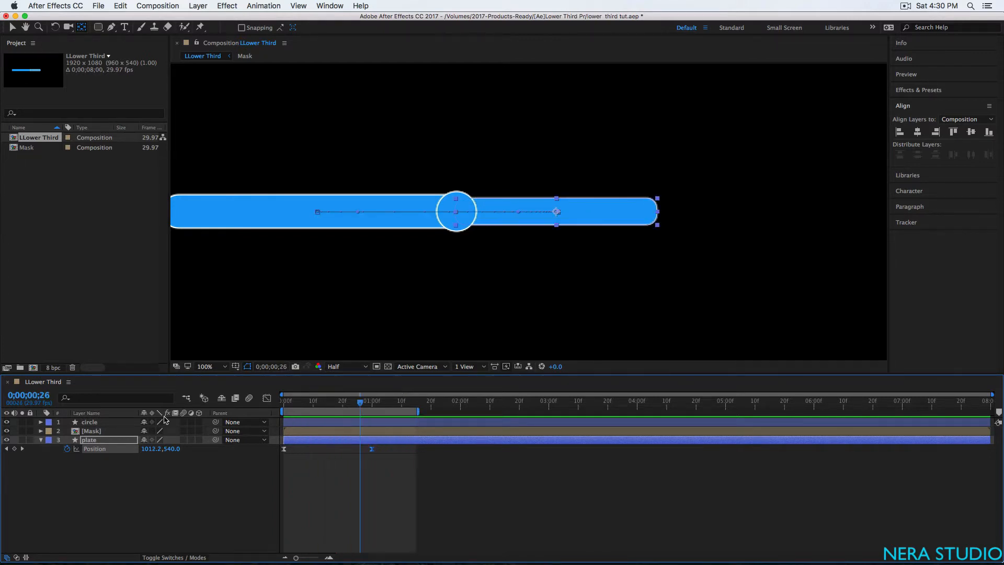
Step: Duplicate the Mask layer, move the copy below the plate layer, and hide that copy
left_click(96, 433)
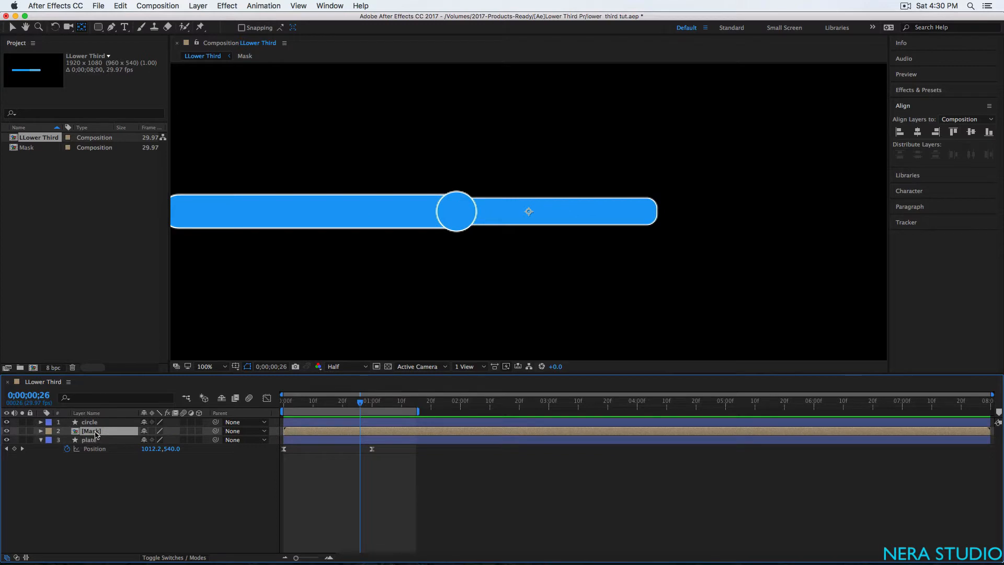
key("super+d")
left_click_drag(97, 432, 87, 469)
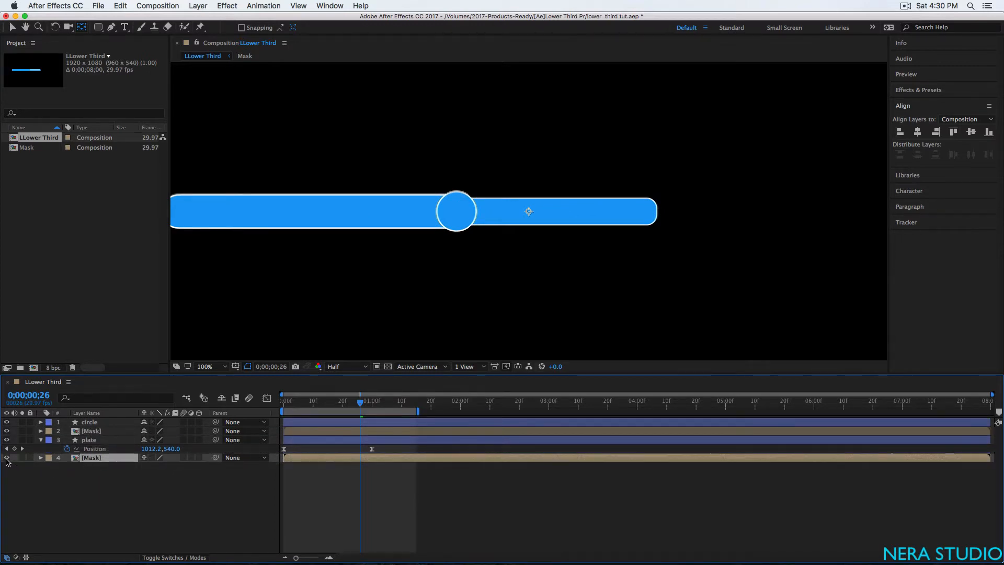
left_click(6, 457)
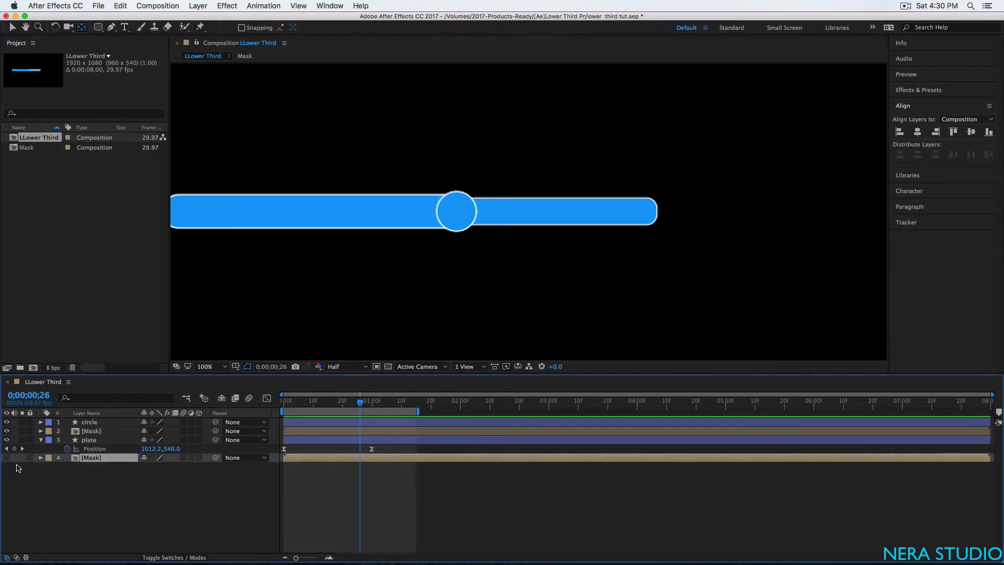
Step: Set the plate layer's track matte to Alpha Inverted Matte using the Mask layer directly above it
left_click(91, 431)
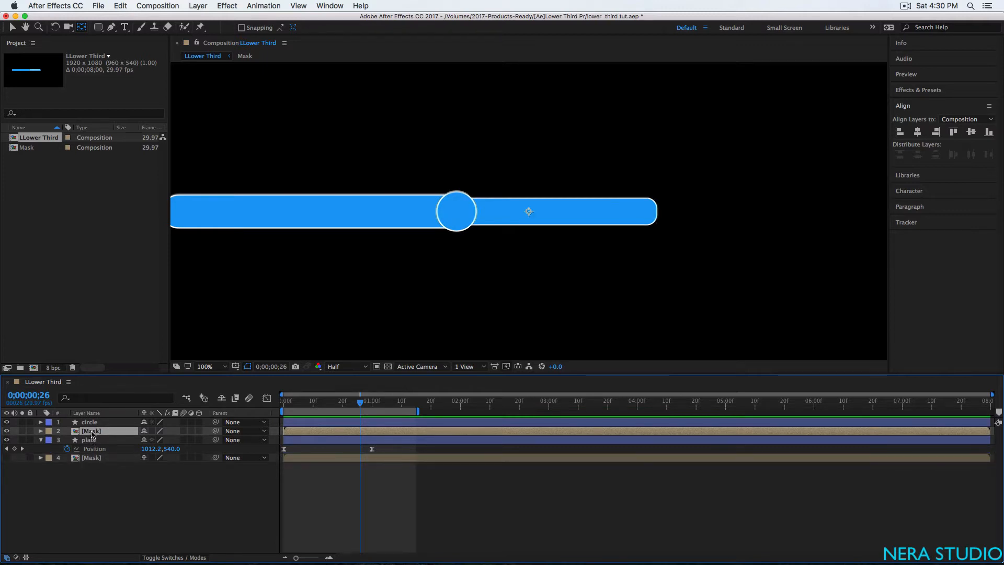
left_click(88, 439)
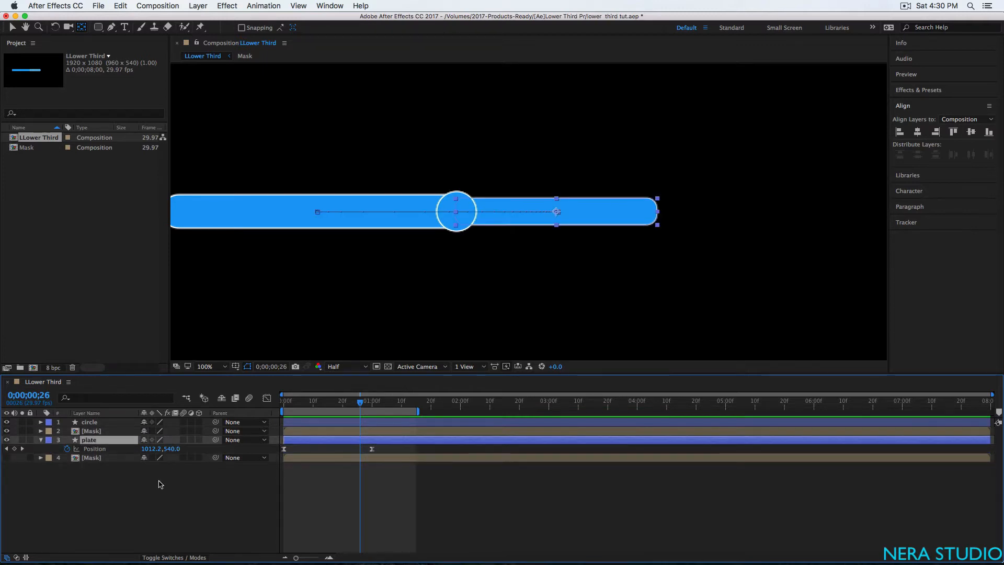
left_click(166, 558)
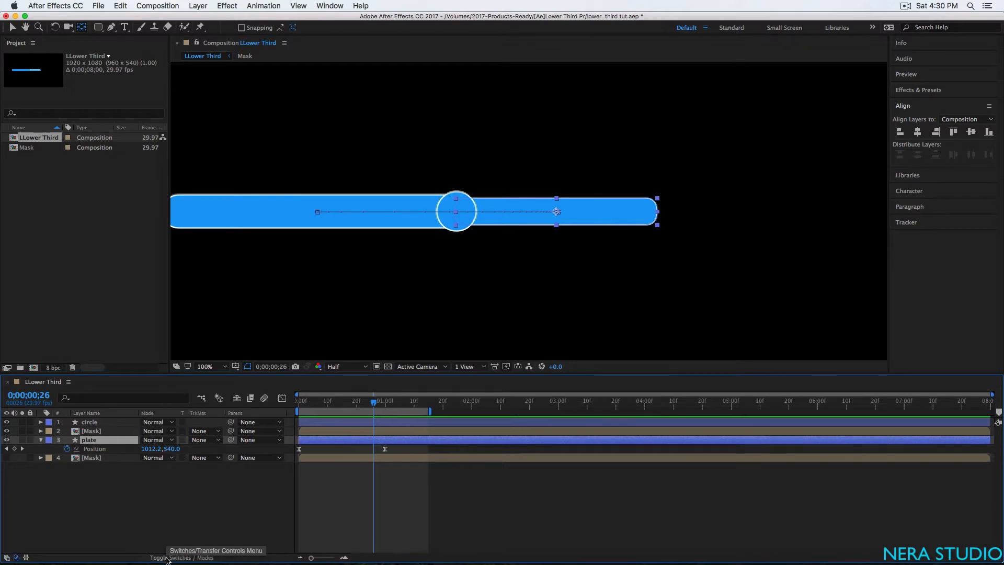
left_click(209, 441)
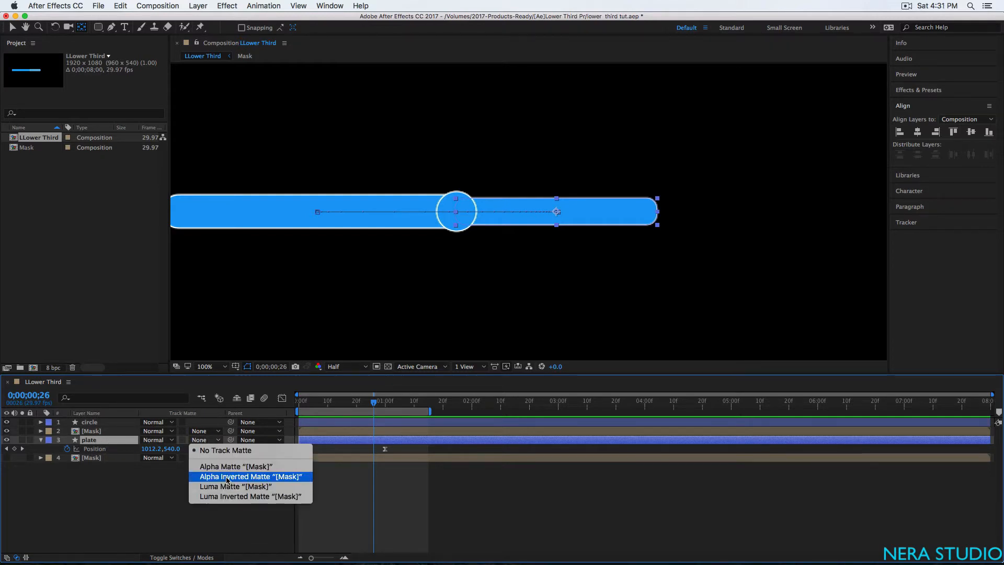
left_click(227, 480)
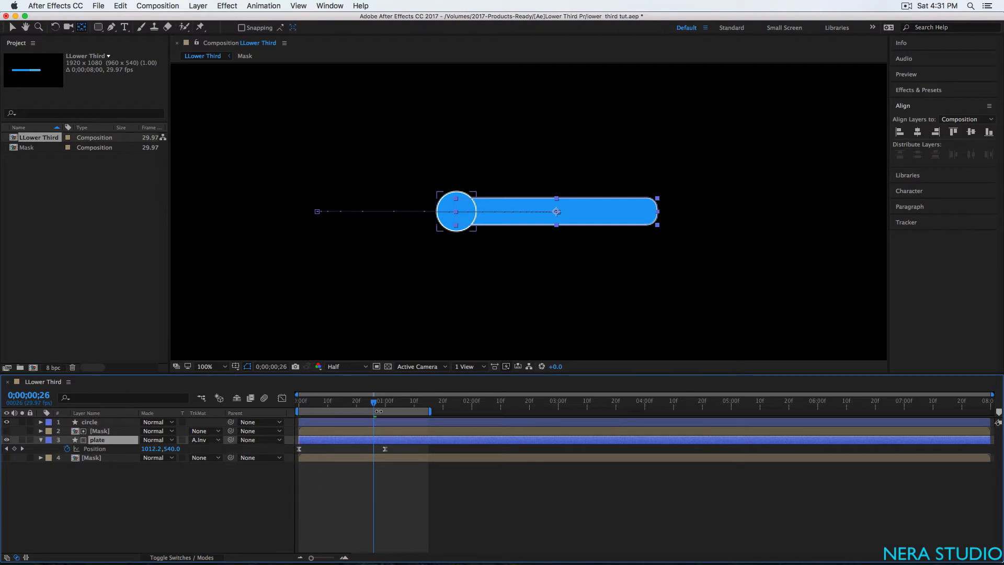
Step: At 0;00;01;00, shift the Mask matte layer to position 969.0, 540.0 to open a small gap beside the circle
mouse_move(373, 404)
left_mouse_down()
mouse_move(309, 404)
mouse_move(385, 404)
left_mouse_up()
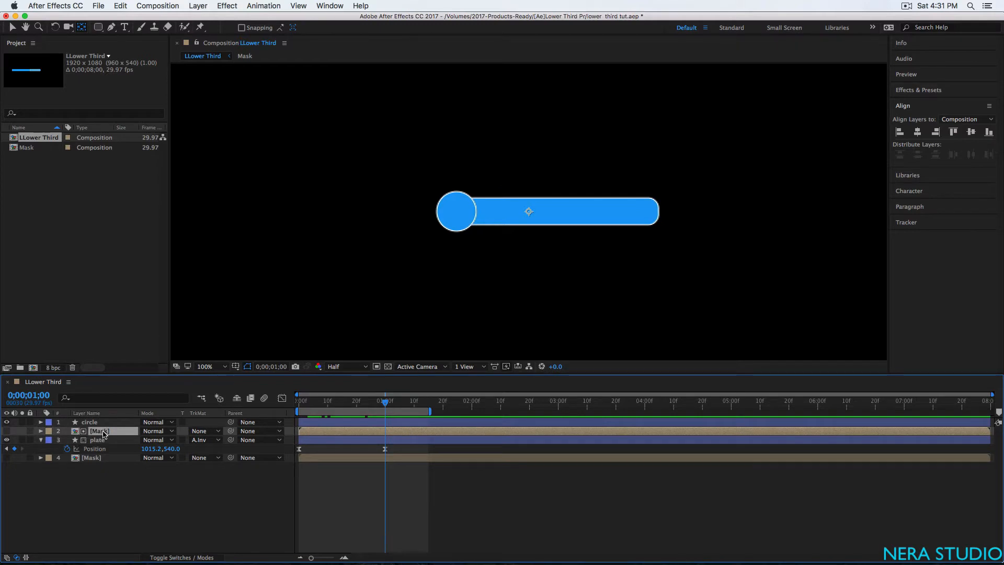
key("p")
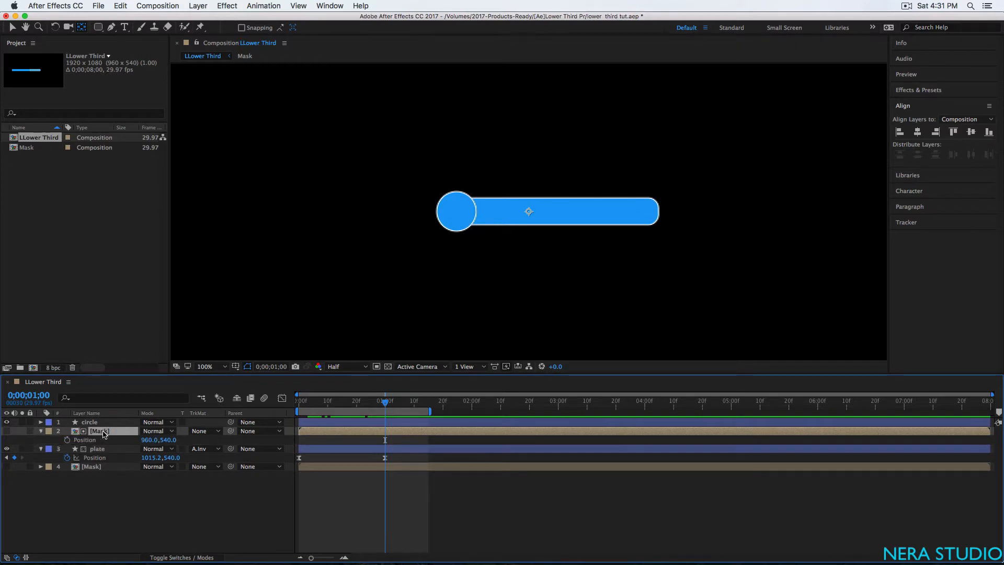
left_click_drag(146, 440, 150, 441)
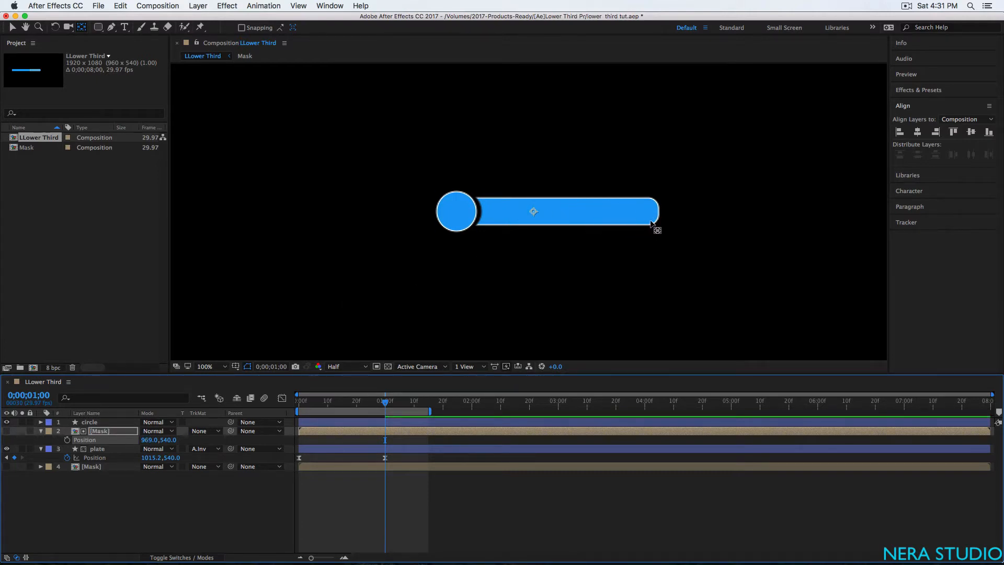
Step: Delete Stroke 1 from the plate layer's Rectangle 1 contents
left_click(94, 450)
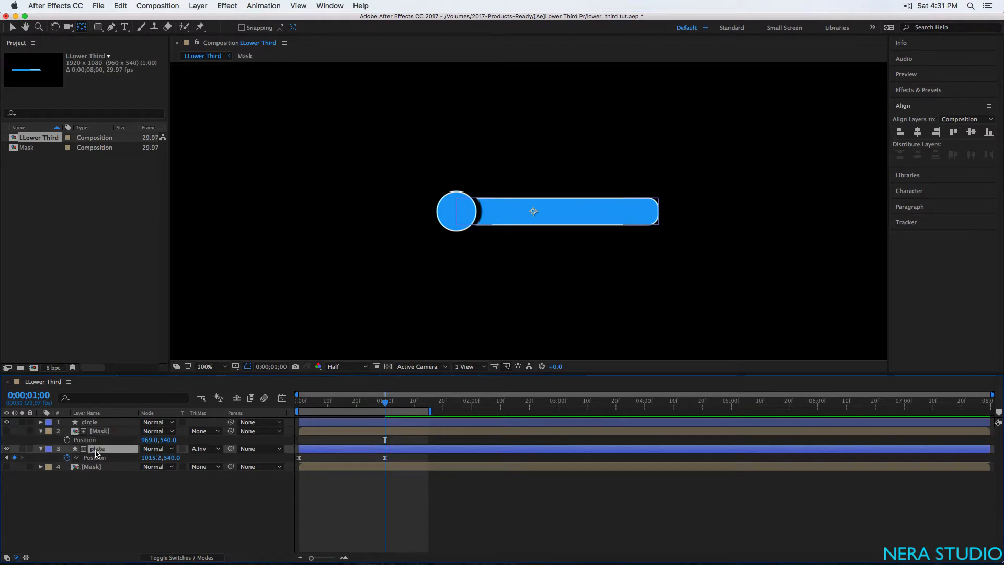
left_click(42, 449)
left_click(41, 449)
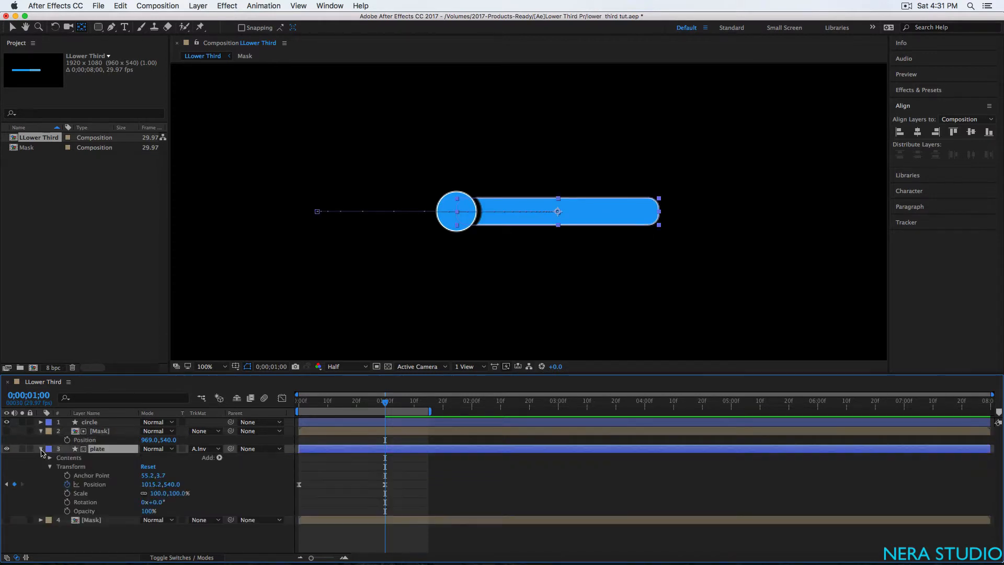
left_click(50, 467)
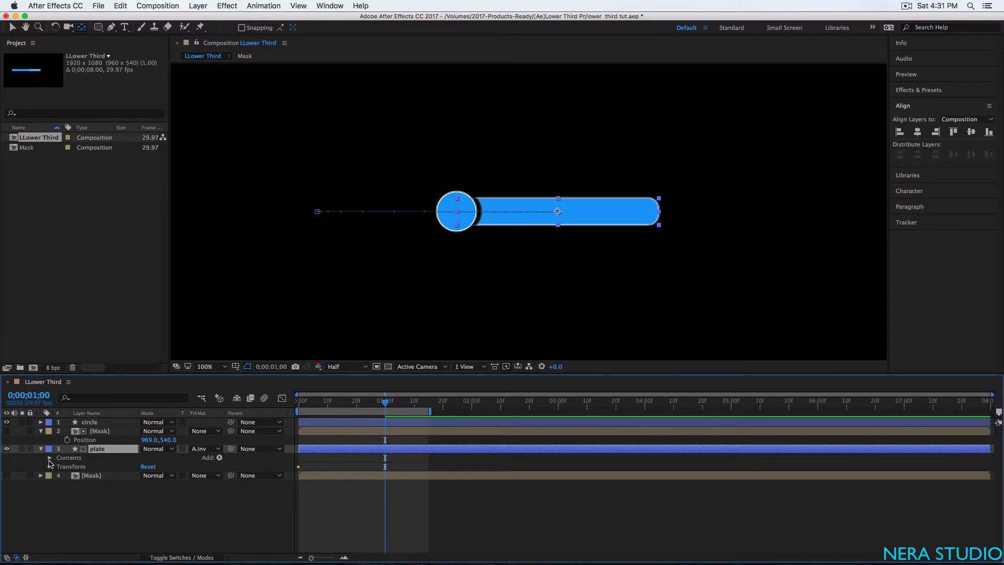
left_click(50, 458)
left_click(58, 467)
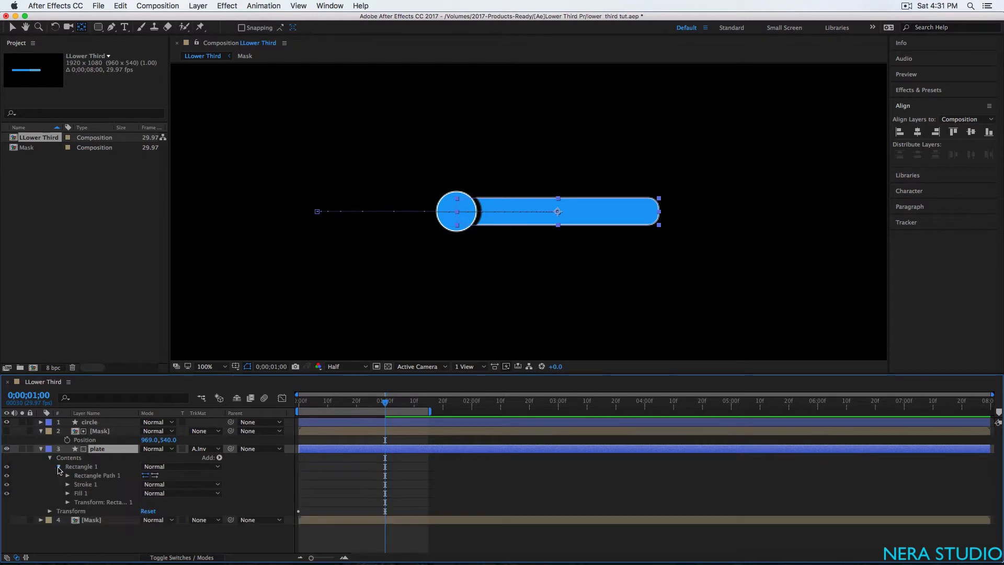
left_click(82, 484)
key("Delete")
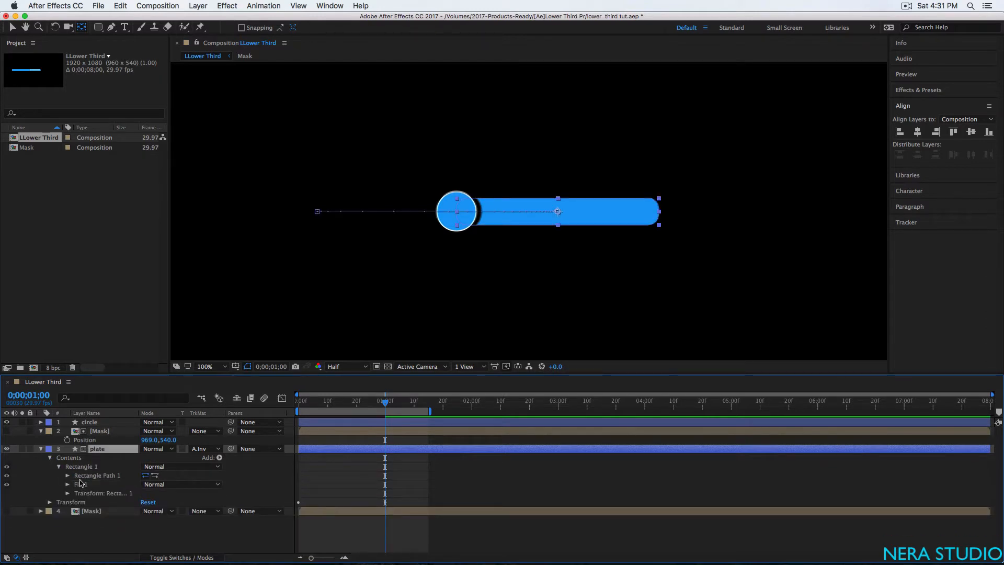
Step: Collapse the properties of the expanded layers and duplicate the circle layer twice
left_click(40, 432)
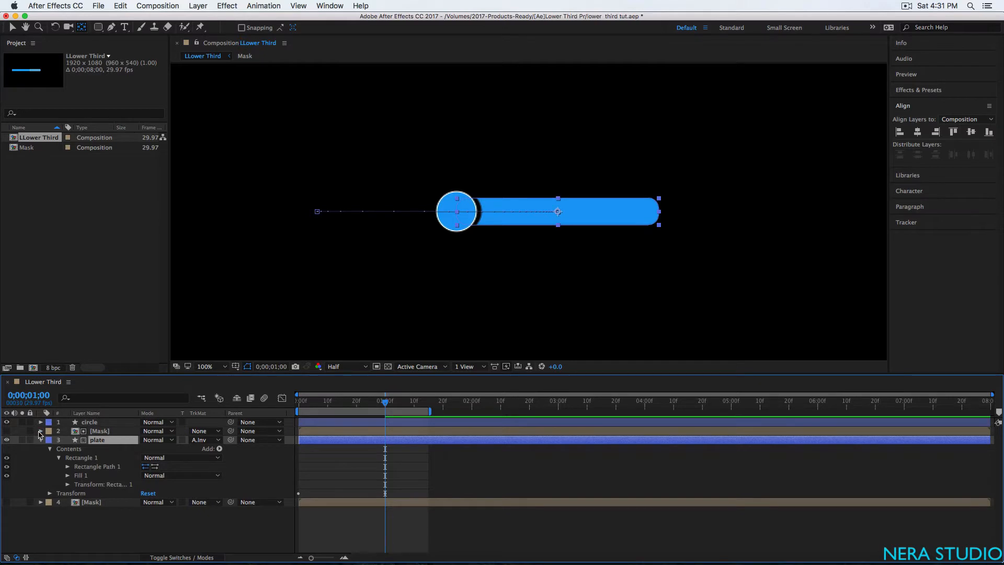
left_click(40, 431)
left_click(40, 432)
left_click(42, 442)
left_click(62, 470)
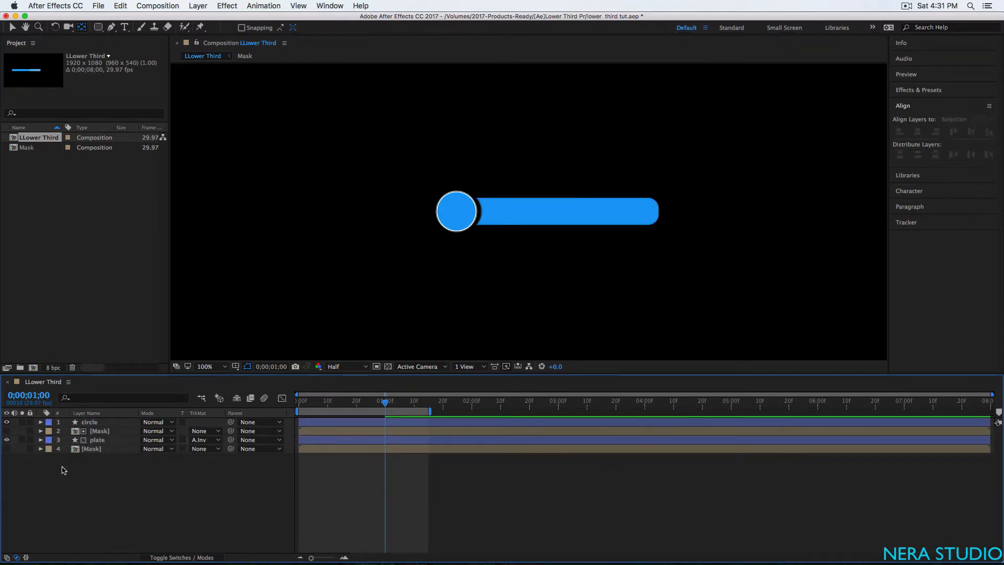
left_click(92, 422)
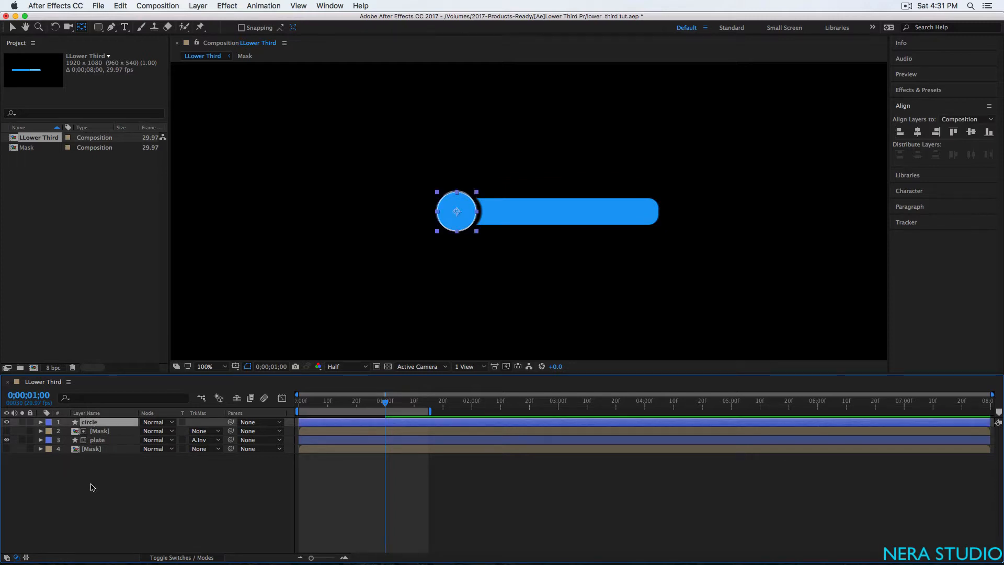
key("super+d")
key("super+d")
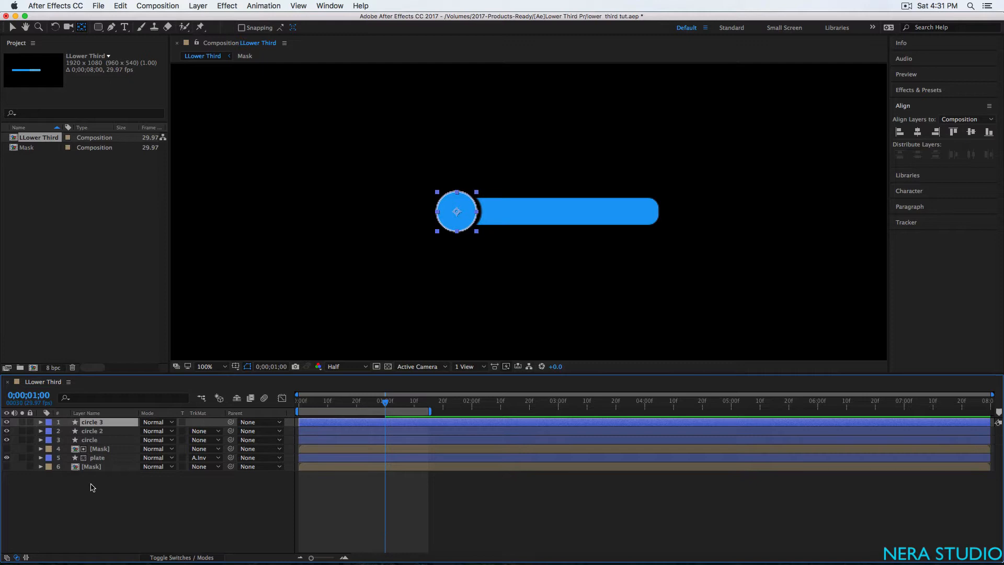
Step: Delete Stroke 1 from Ellipse 1 in the original circle layer
left_click(92, 442)
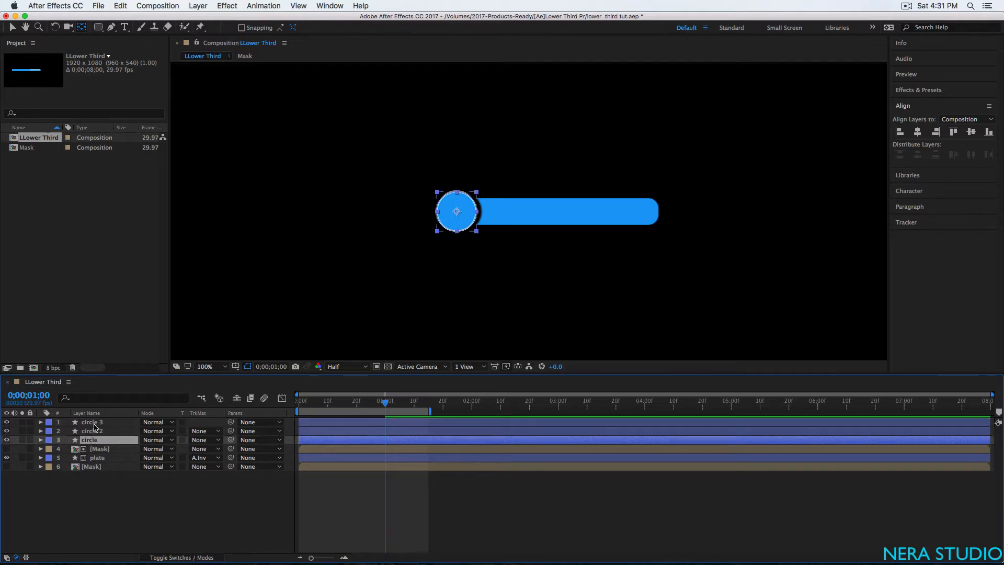
left_click(41, 439)
left_click(58, 458)
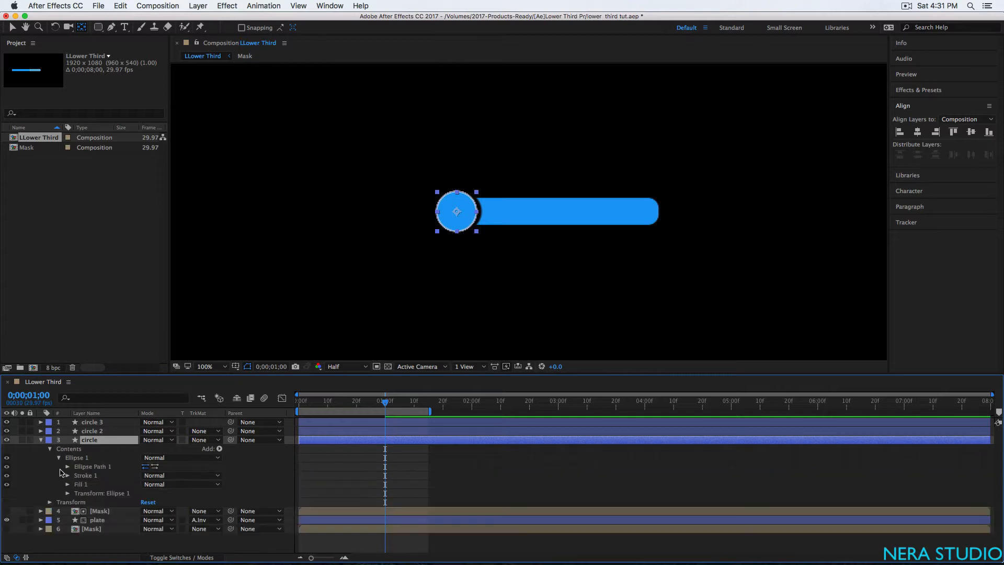
left_click(82, 476)
key("Delete")
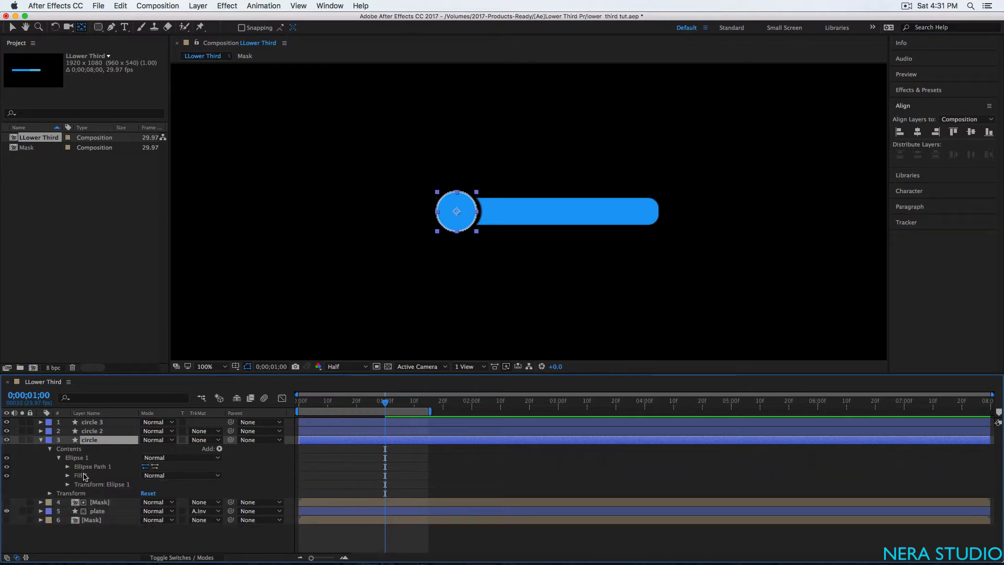
left_click(42, 440)
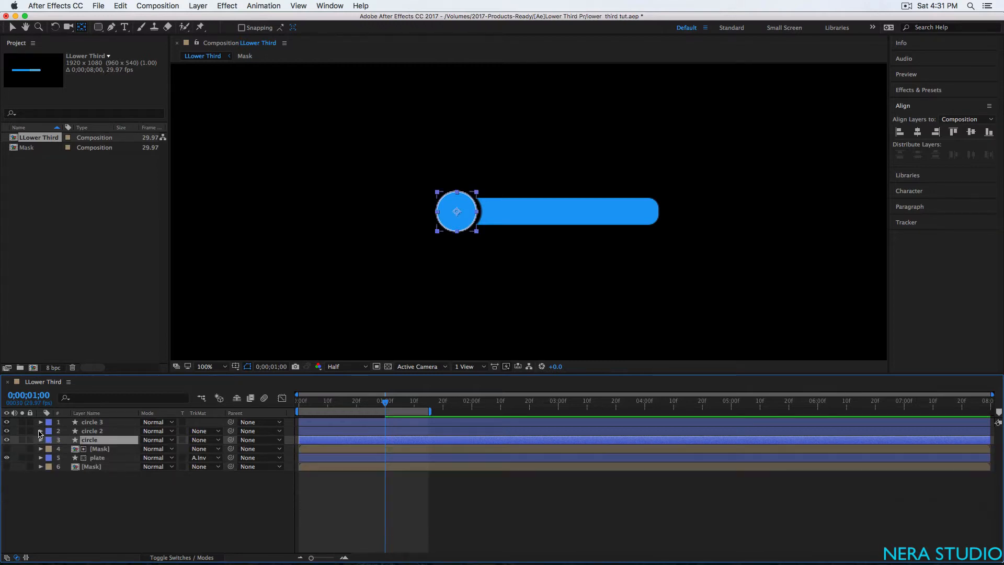
Step: Delete Stroke 1 from Ellipse 1 in the circle 2 layer
left_click(41, 430)
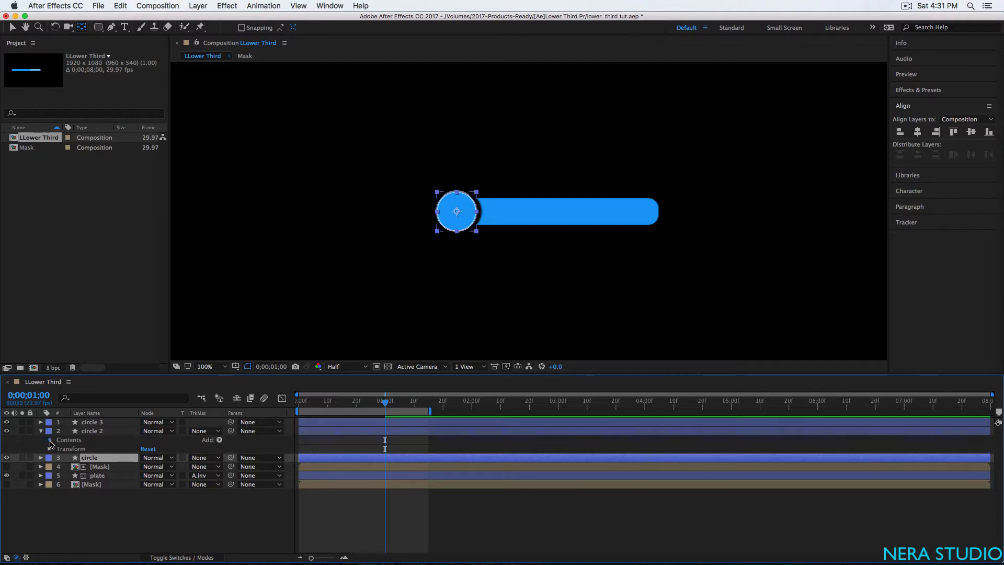
left_click(50, 441)
left_click(59, 449)
left_click(82, 467)
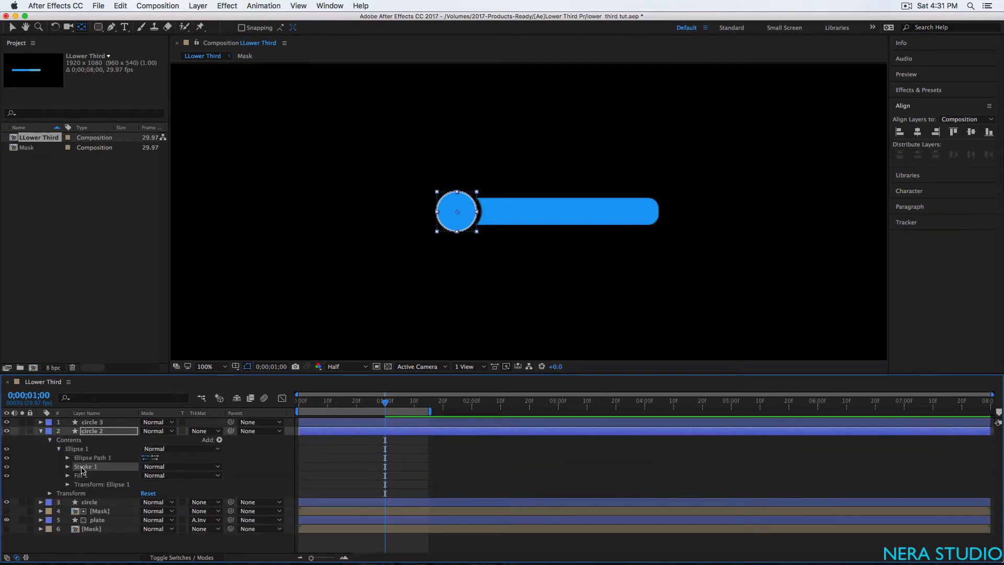
key("Delete")
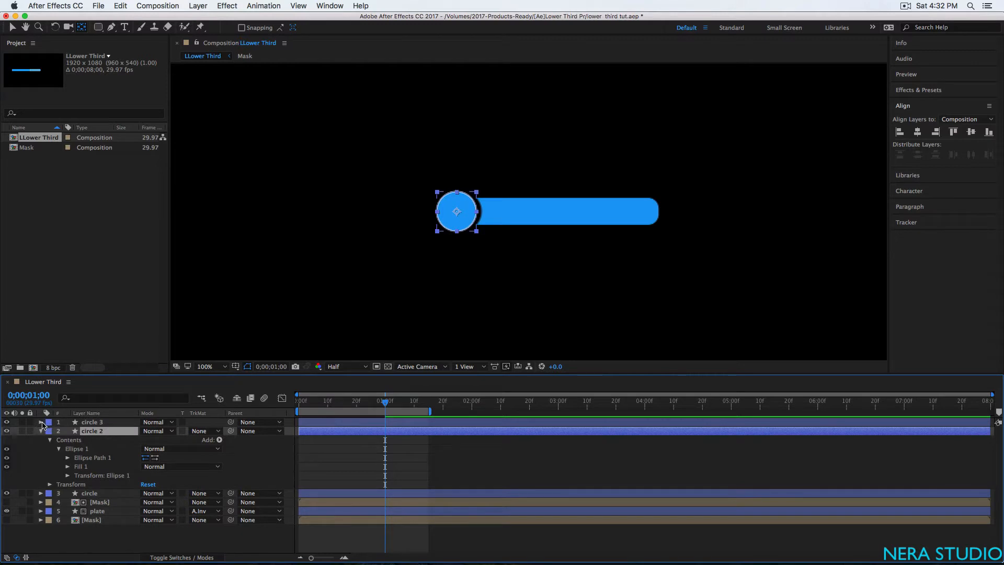
Step: Delete Fill 1 from Ellipse 1 in the circle 3 layer, keeping only its stroke
left_click(41, 422)
left_click(50, 431)
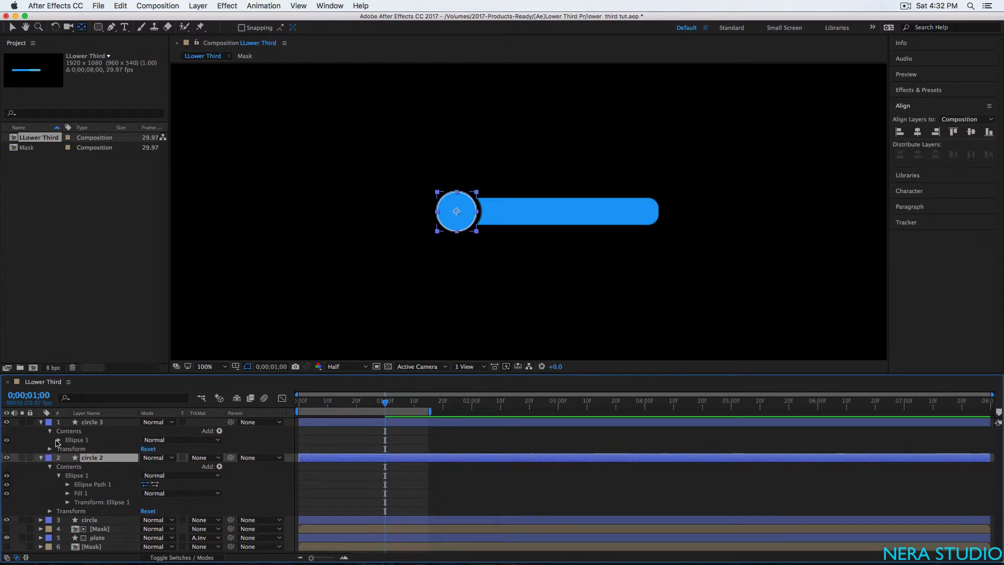
left_click(60, 441)
left_click(79, 467)
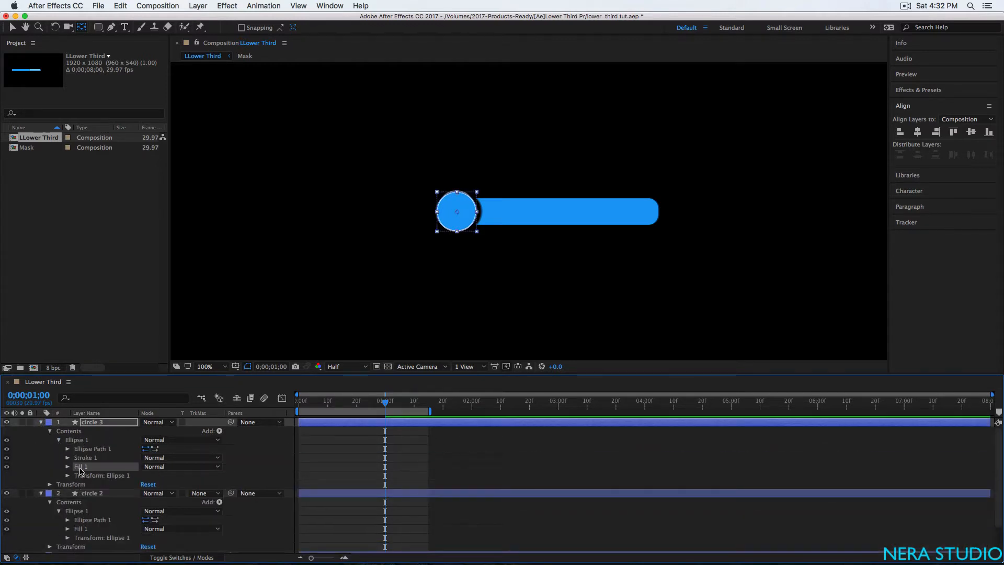
key("Delete")
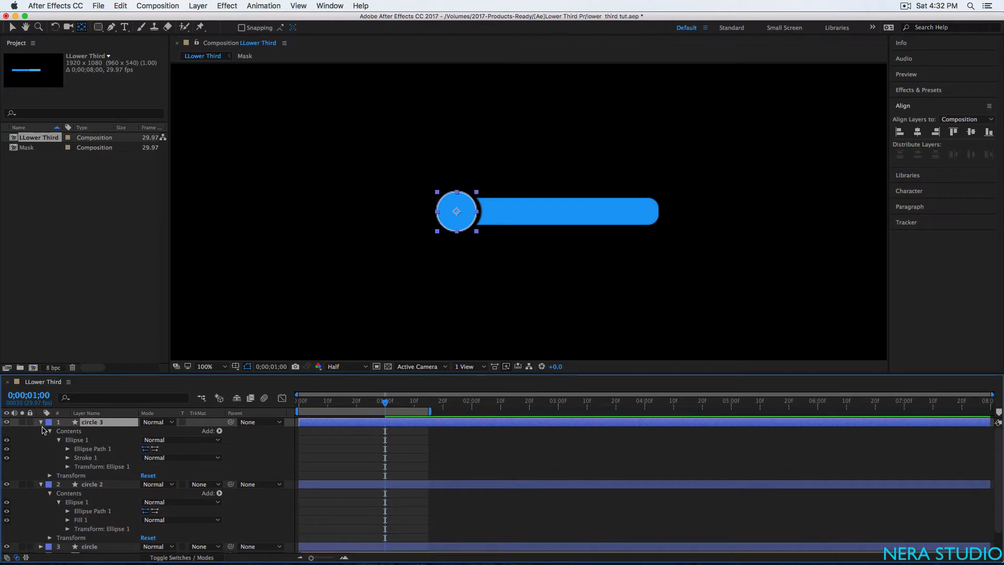
left_click(41, 423)
left_click(41, 431)
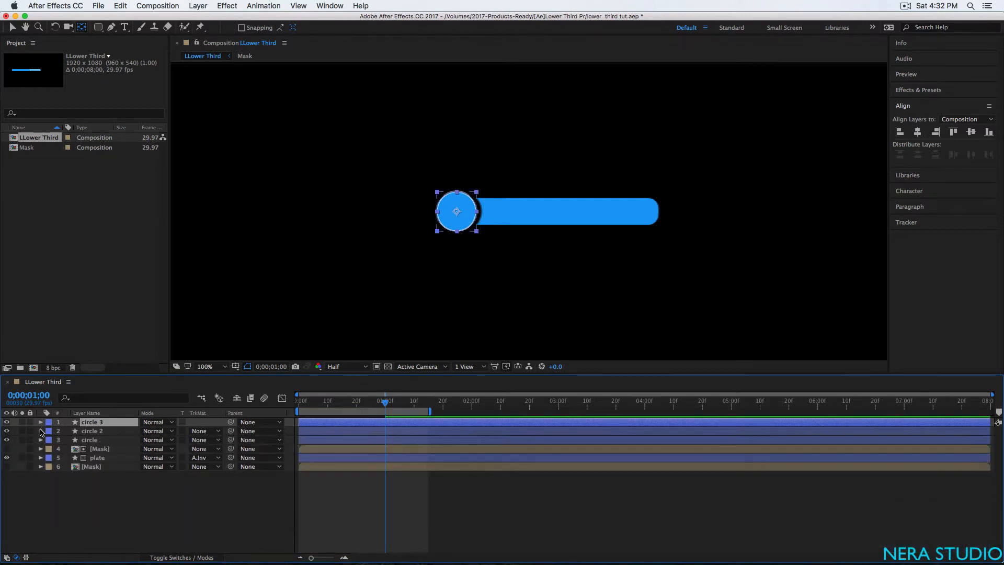
Step: Scale the circle 3 and circle 2 layers together to 126%
left_click(92, 432, "shift")
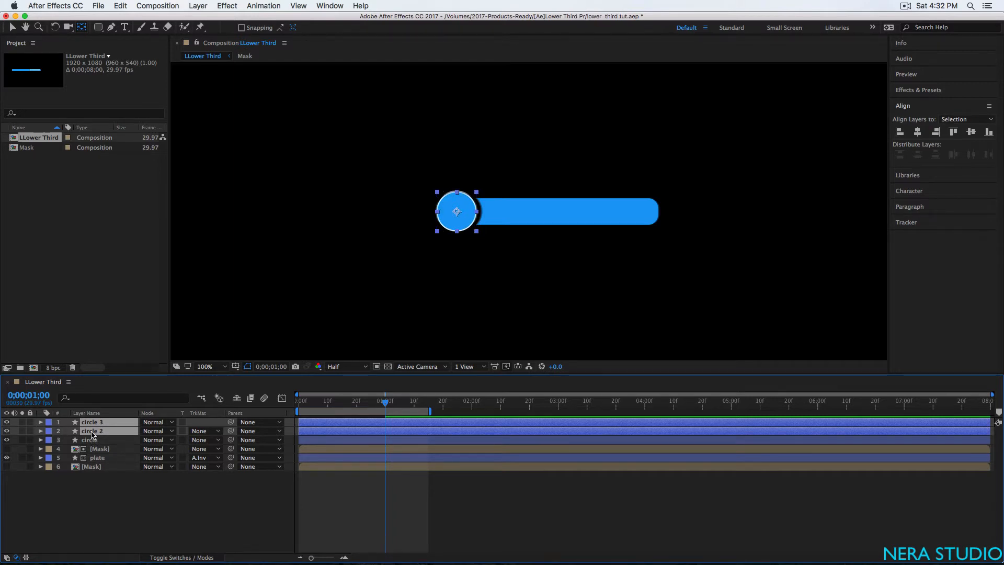
key("s")
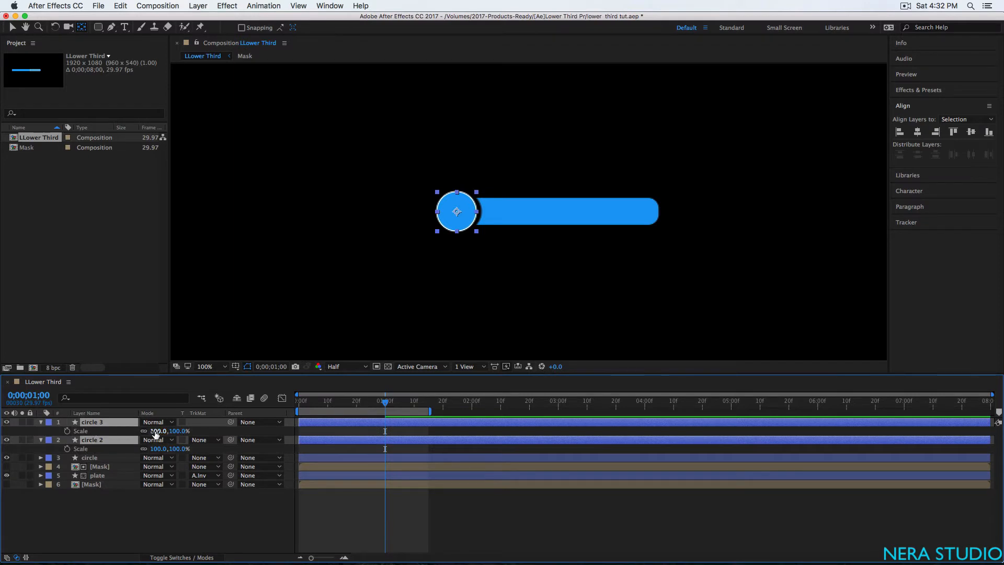
left_click_drag(156, 431, 168, 431)
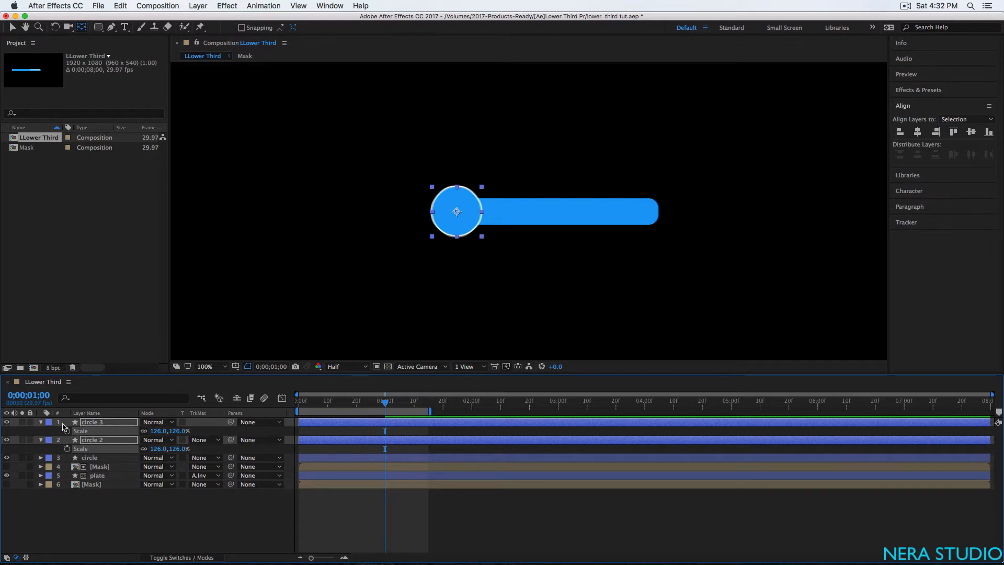
left_click(42, 438)
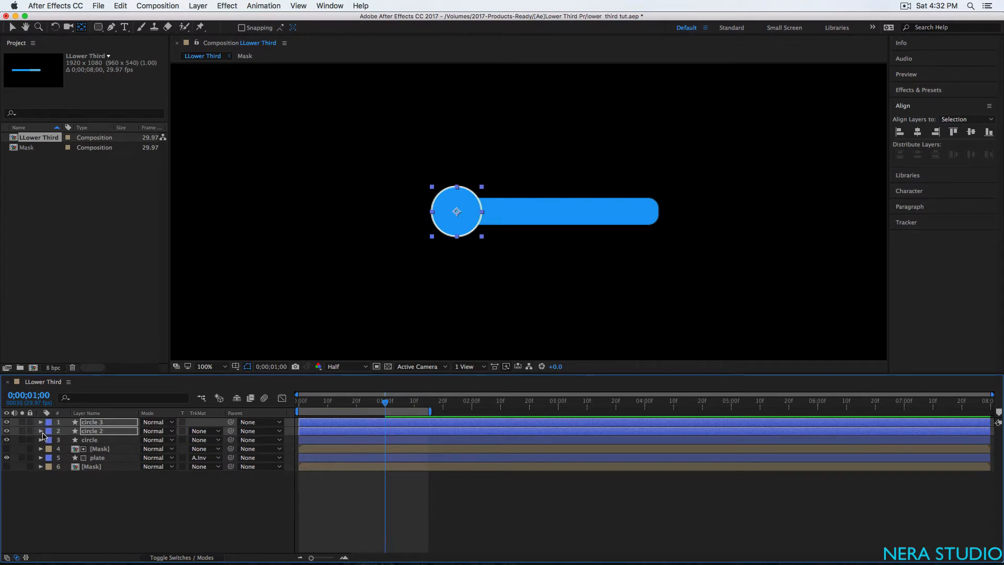
Step: Add Scale and Opacity keyframes to all three circle layers at 0;00;01;00
left_click(90, 441)
left_click(94, 423, "shift")
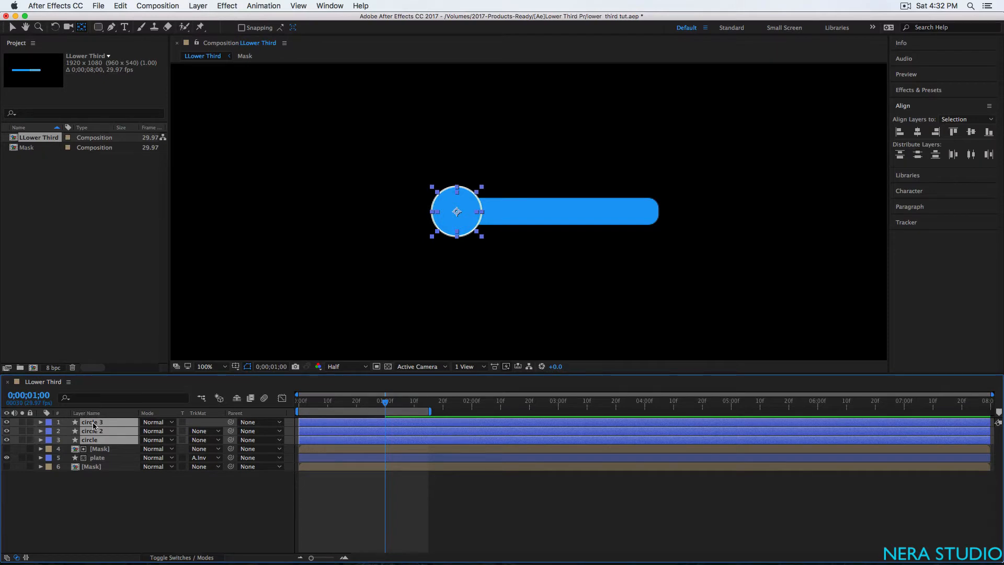
key("s")
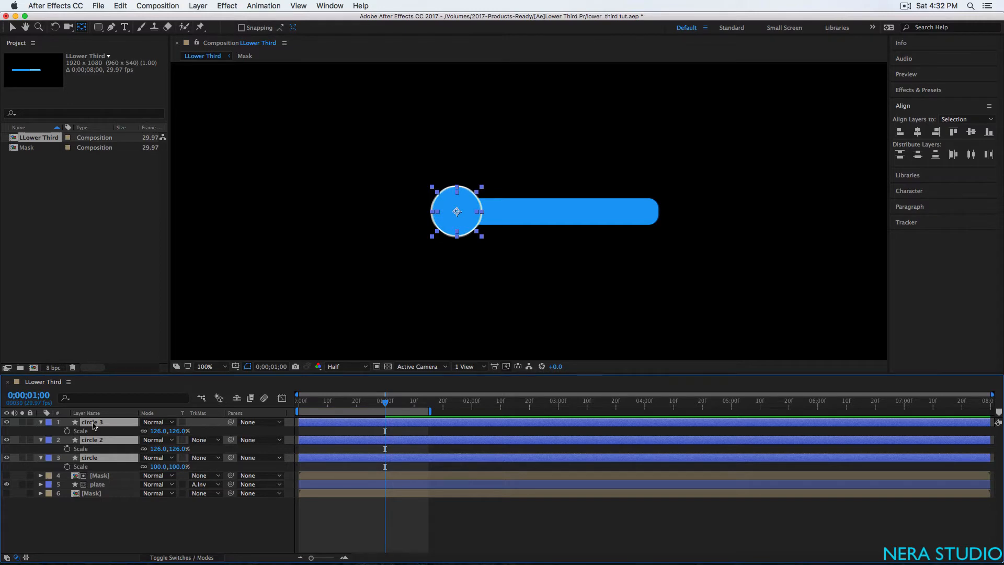
key("shift+t")
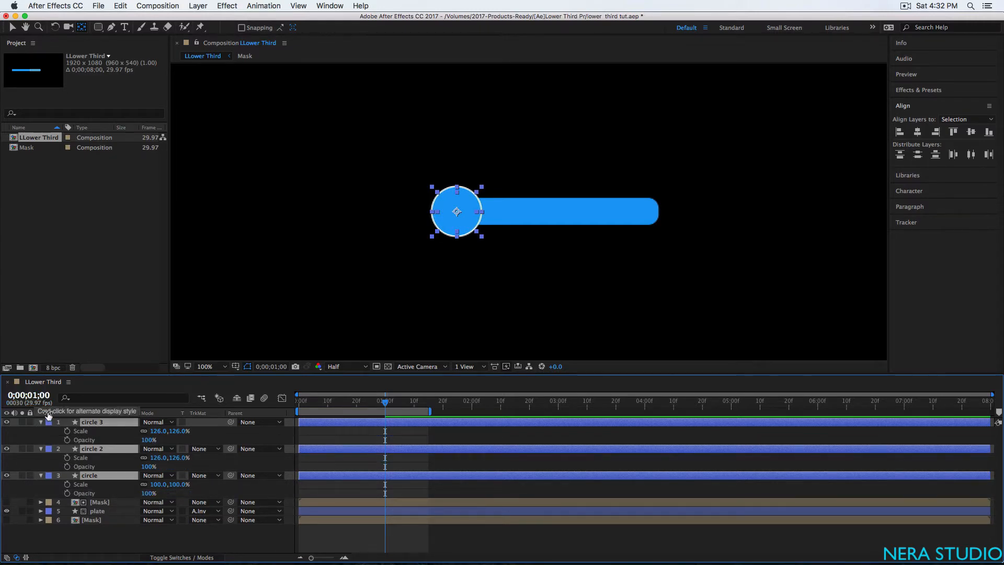
left_click(67, 431)
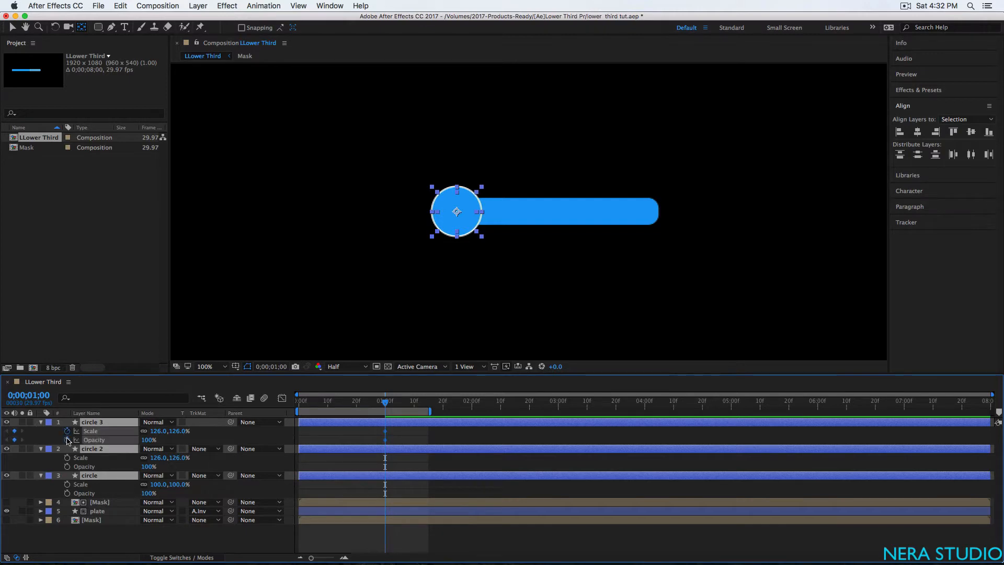
left_click(67, 466)
left_click(67, 484)
left_click(67, 493)
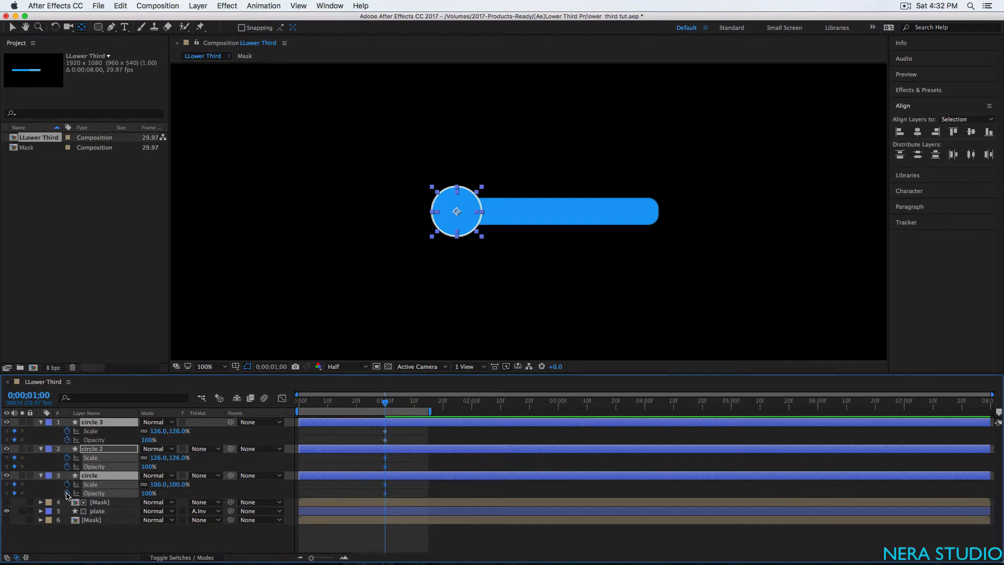
Step: At 0;00;00;00, set the Scale and Opacity of all three circle layers to 0%
left_click_drag(387, 403, 299, 413)
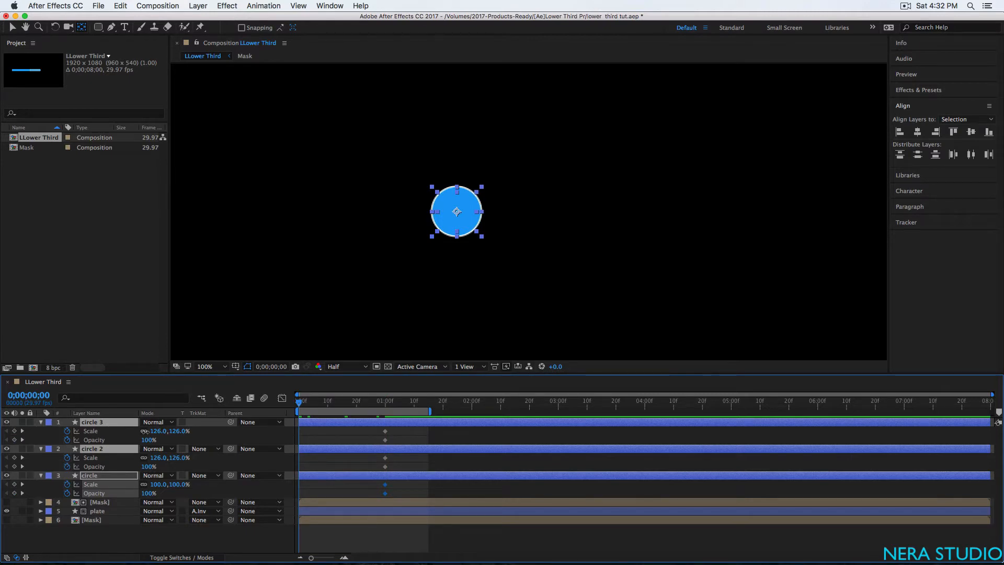
left_click_drag(151, 431, 126, 436)
left_click(156, 431)
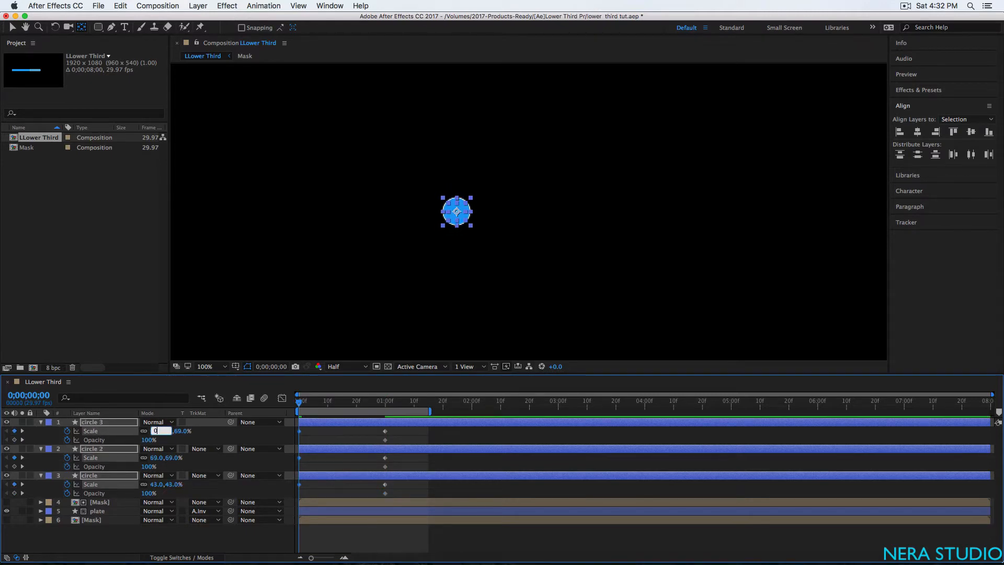
type("0")
left_click(147, 442)
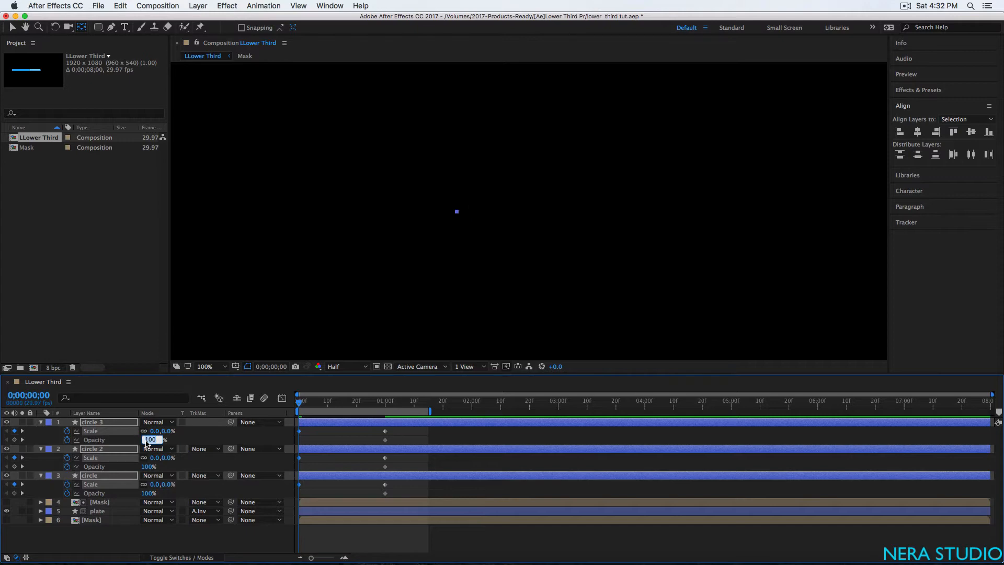
type("0")
key("Return")
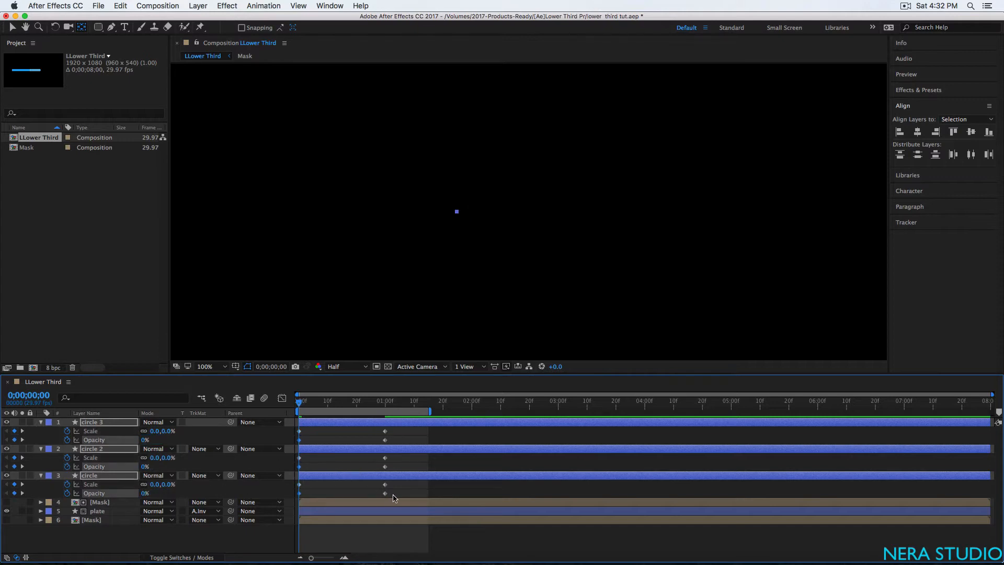
Step: Apply Easy Ease to all Scale and Opacity keyframes of the three circle layers
left_click_drag(394, 498, 295, 426)
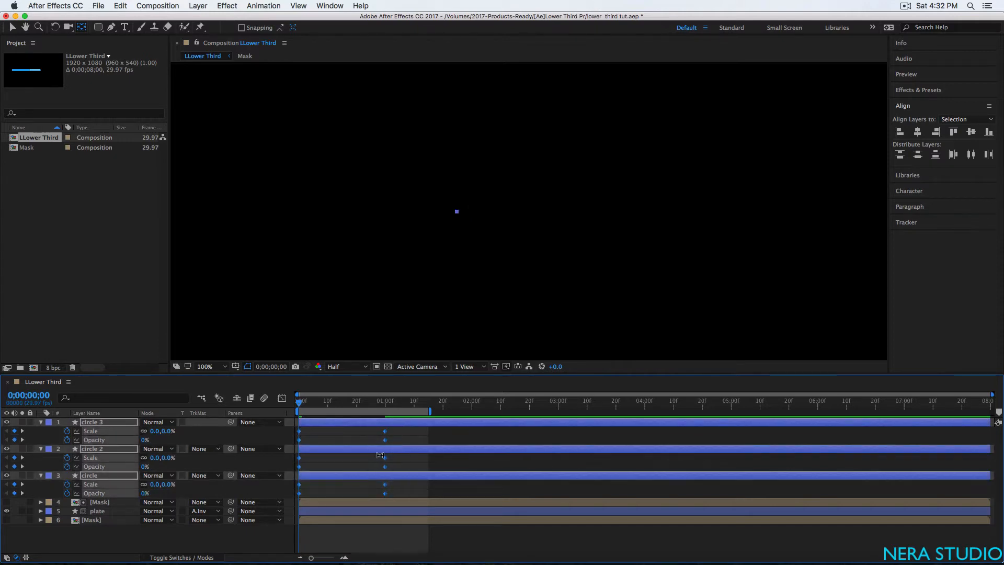
right_click(385, 439)
mouse_move(463, 553)
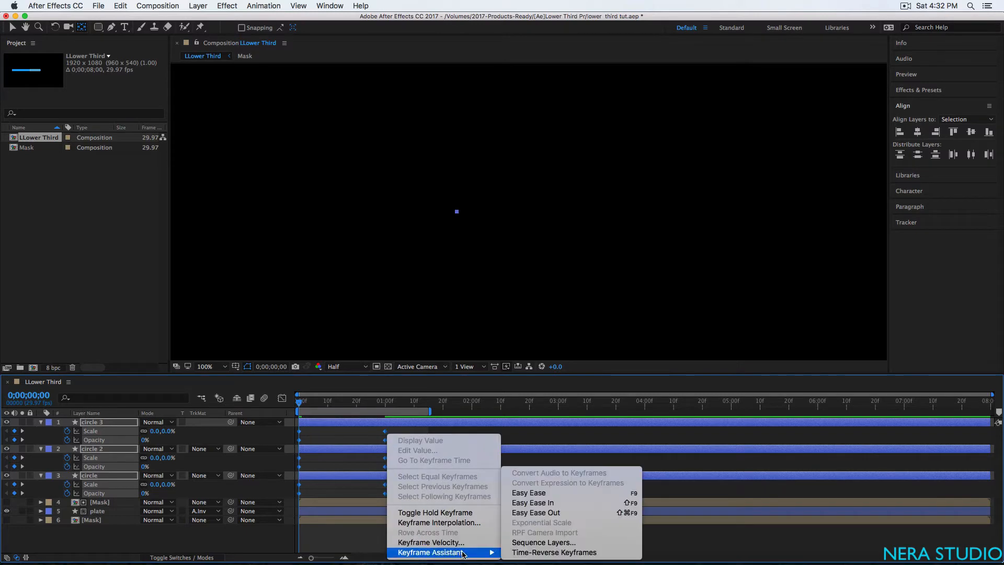
left_click(541, 494)
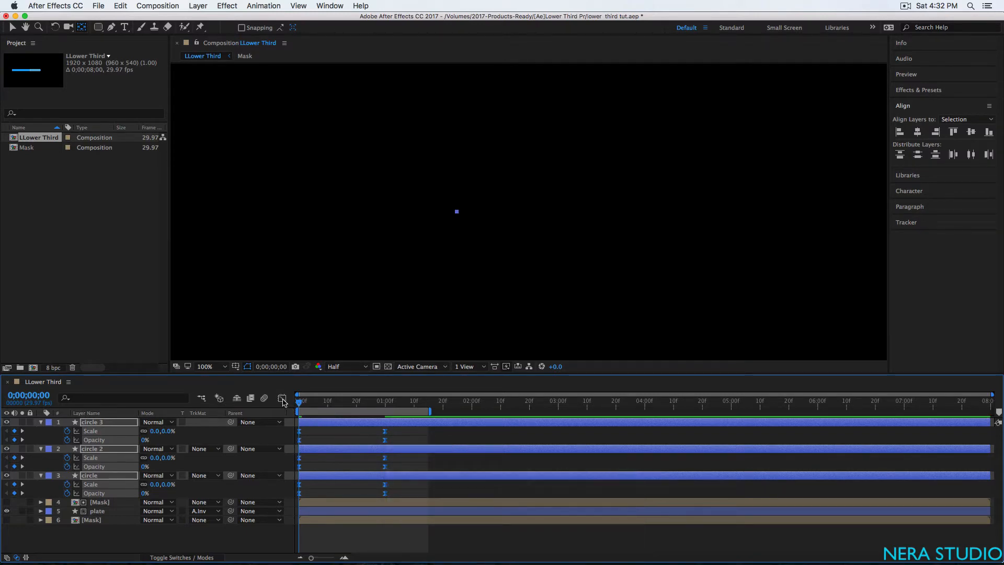
Step: Lengthen the ease into the circle layers' end keyframes in the graph editor and preview the animation
left_click(282, 400)
left_click_drag(369, 520, 317, 525)
left_click(281, 397)
left_click(243, 545)
key("space")
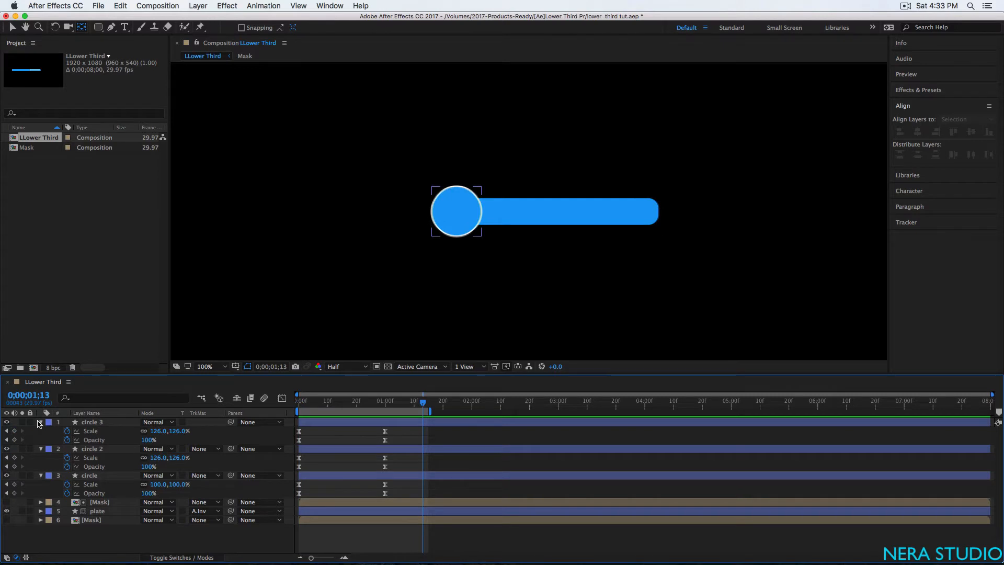
Step: Collapse the circle layers and remove all Opacity keyframes from the circle 2 layer
left_click(40, 422)
left_click(40, 430)
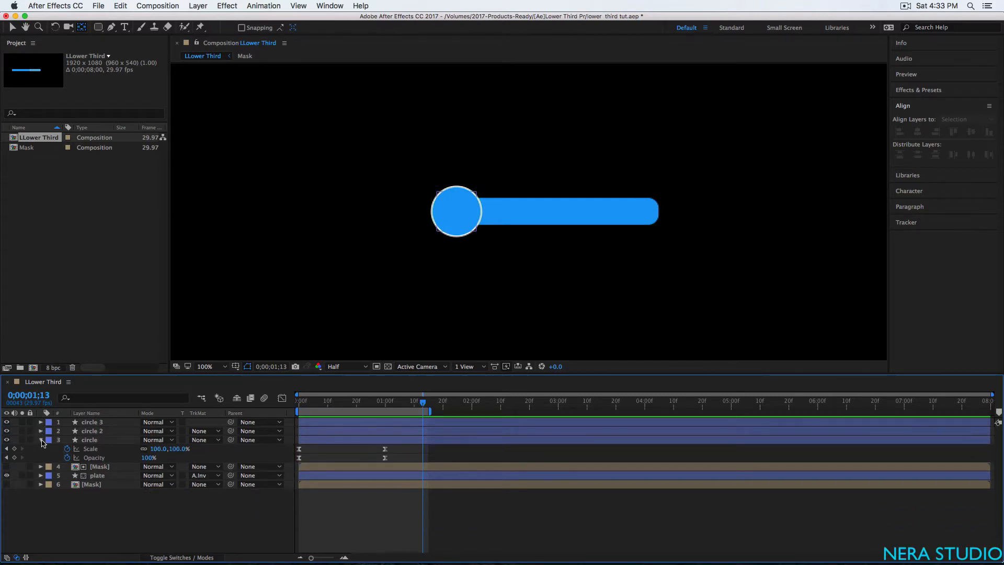
left_click(41, 440)
left_click(89, 431)
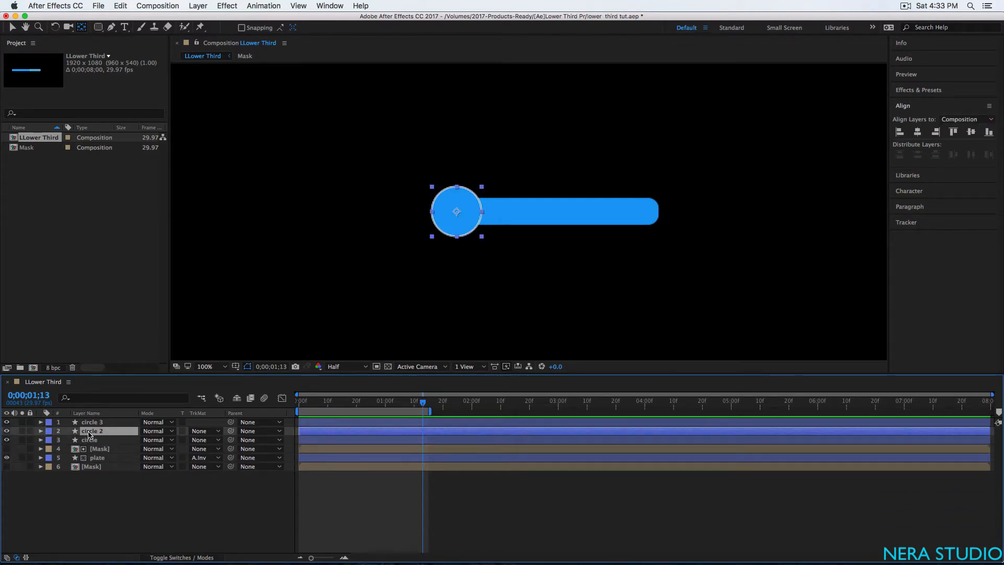
key("t")
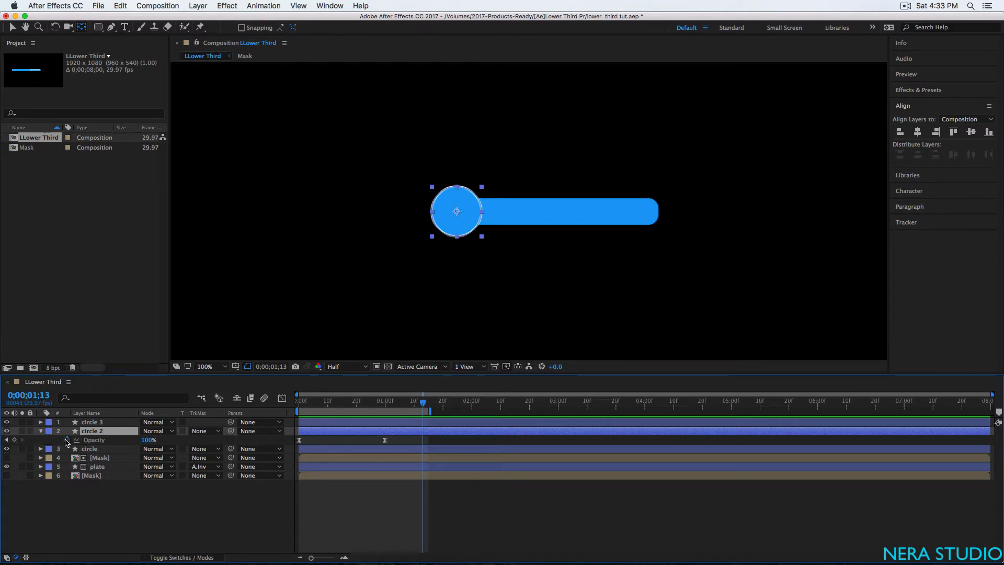
left_click(66, 441)
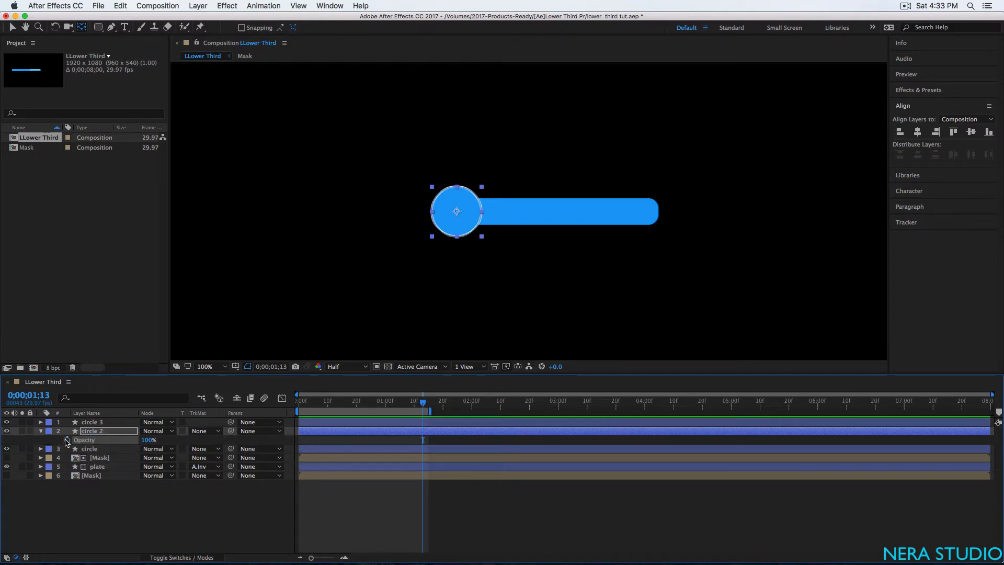
Step: Keyframe circle 2's Opacity at 0% at 0;00;01;00 and 100% at 0;00;00;00
left_click(38, 394)
type("100")
key("Return")
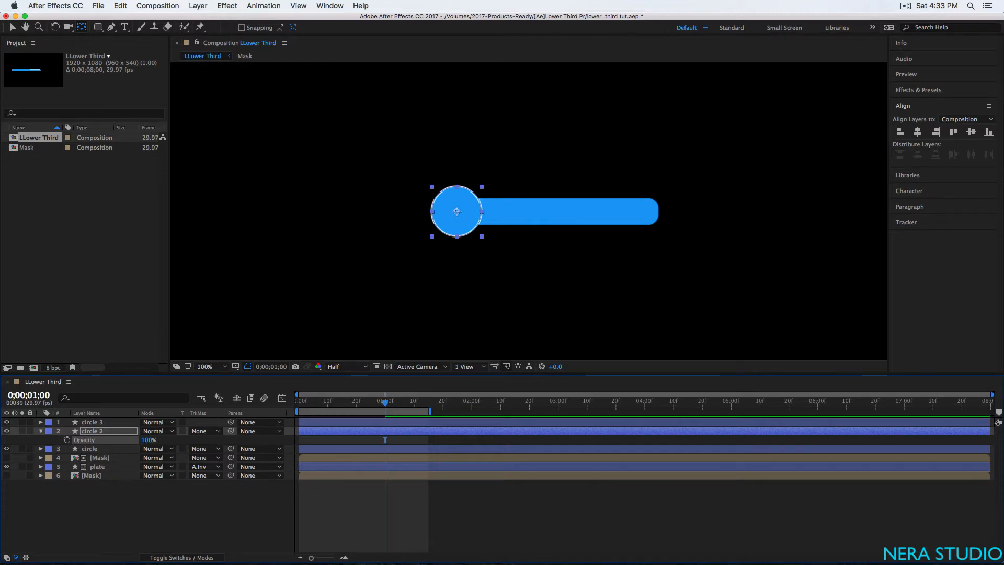
left_click(149, 440)
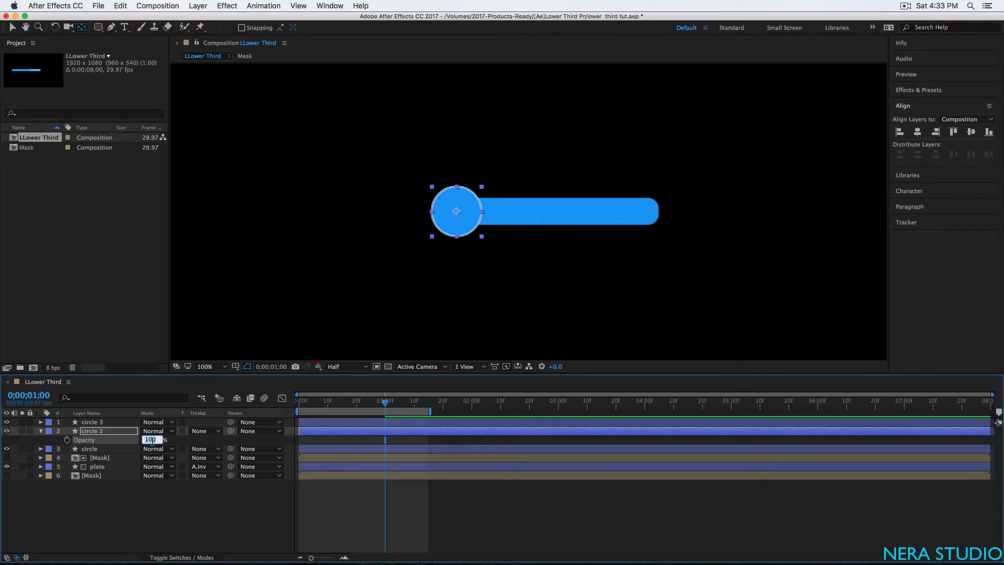
type("0")
left_click(66, 439)
left_click_drag(386, 403, 299, 403)
left_click(146, 440)
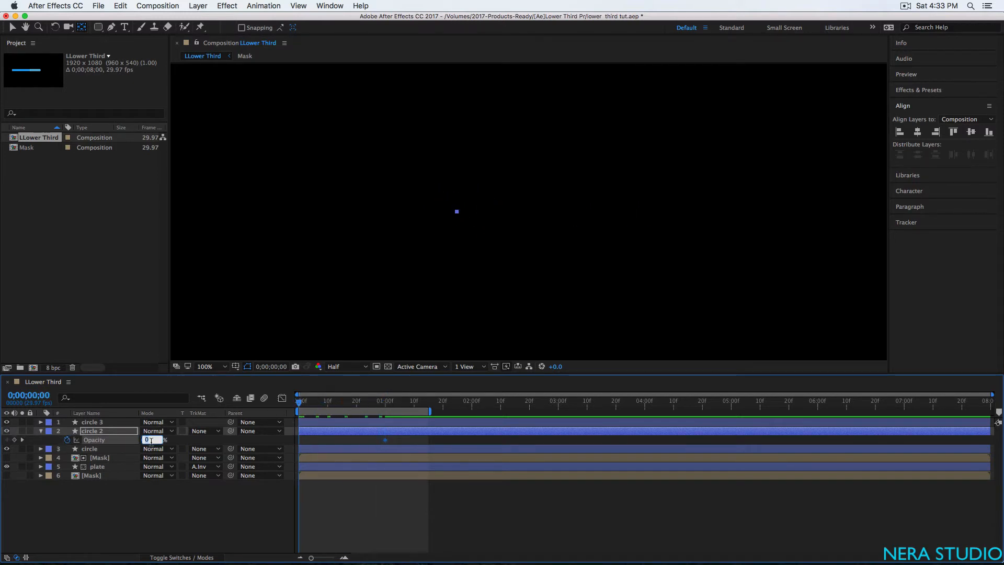
key("Return")
Step: Apply Easy Ease to both Opacity keyframes of circle 2
left_click_drag(406, 442, 285, 435)
right_click(299, 440)
mouse_move(370, 553)
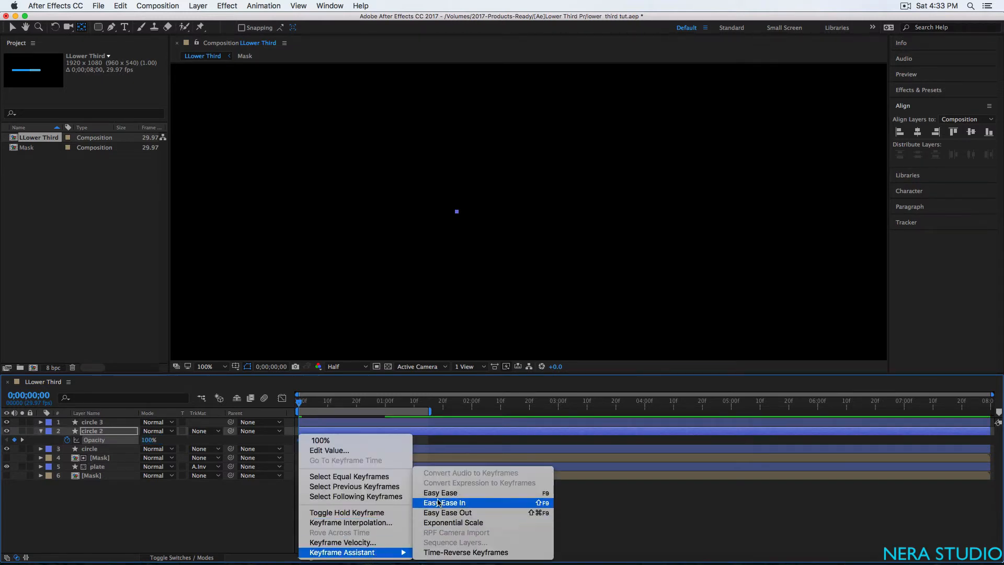
left_click(441, 493)
Step: Lengthen the ease into circle 2's last Opacity keyframe in the graph editor, preview it, and collapse the layer
left_click(281, 398)
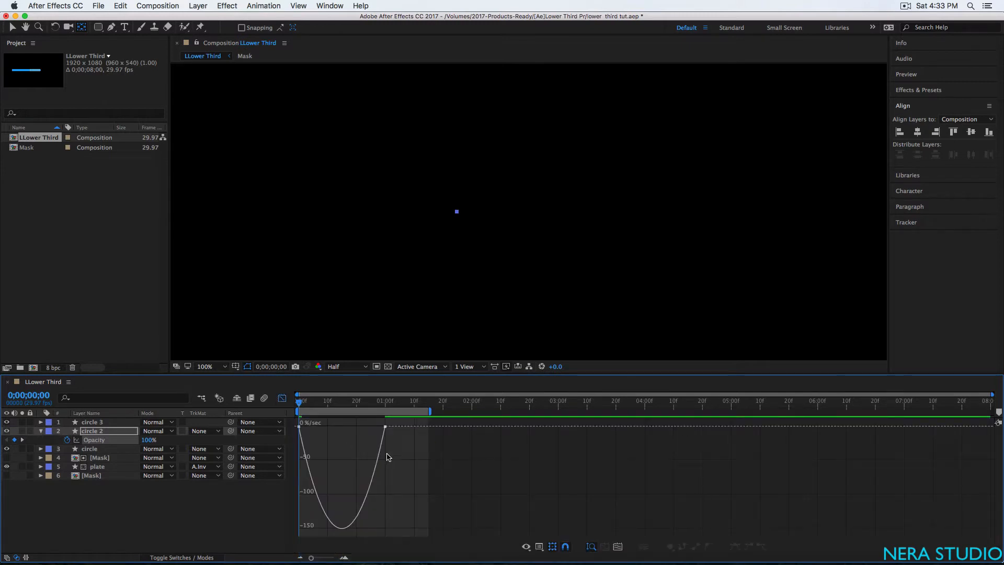
left_click(384, 426)
left_click_drag(370, 426, 323, 424)
left_click(282, 397)
left_click(237, 527)
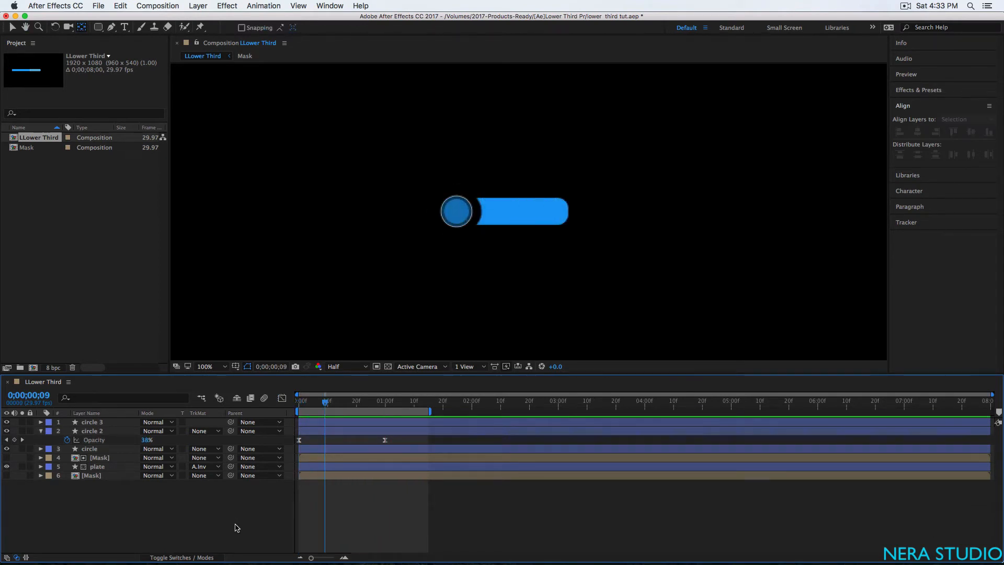
left_click(45, 438)
left_click(40, 431)
Step: Add Trim Paths to the circle 3 layer and expand its properties
left_click(93, 424)
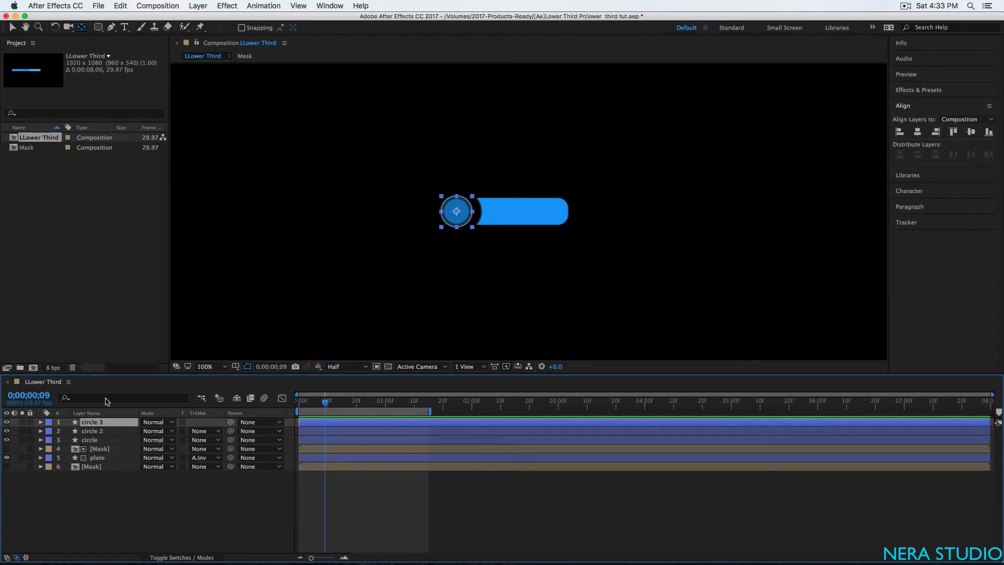
left_click(12, 28)
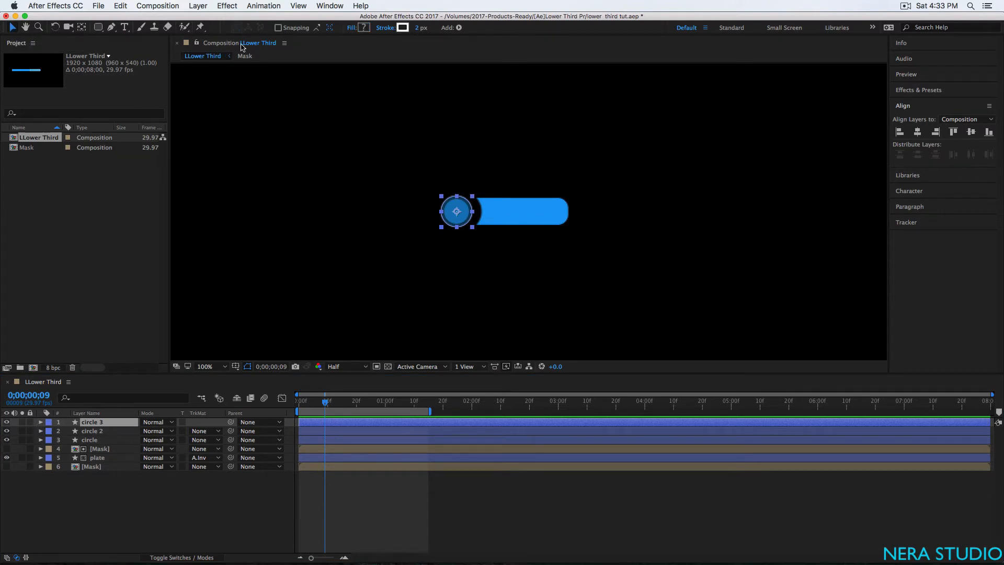
left_click(459, 28)
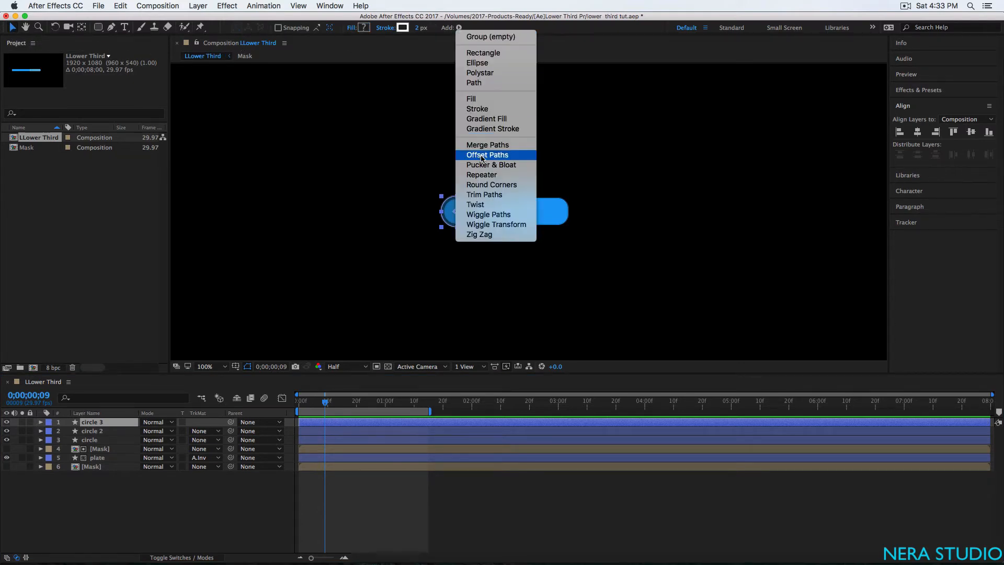
left_click(484, 195)
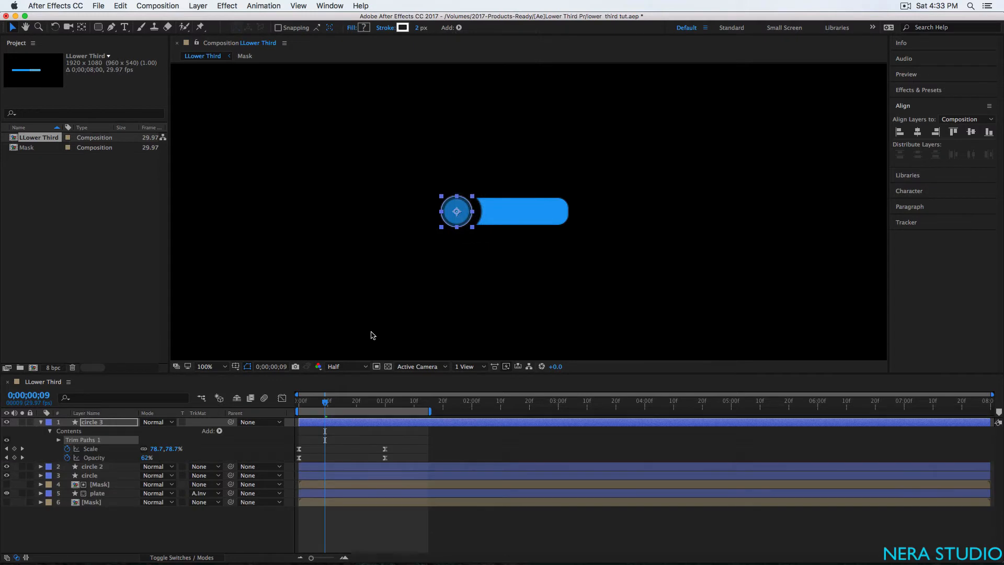
left_click(58, 441)
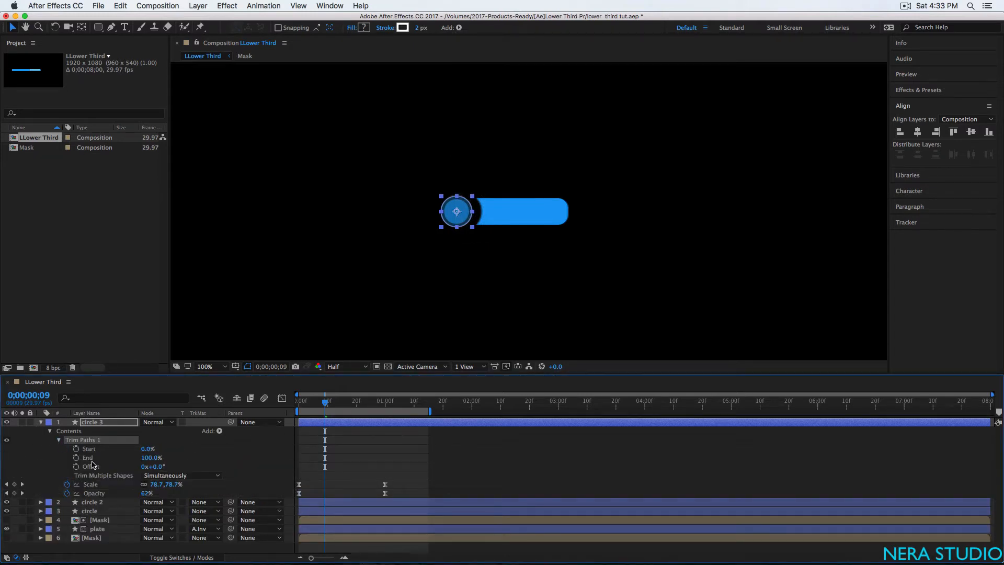
Step: Set the Trim Paths End to 0% and add Start and End keyframes at 0;00;00;00
left_click(149, 457)
type("0")
key("Return")
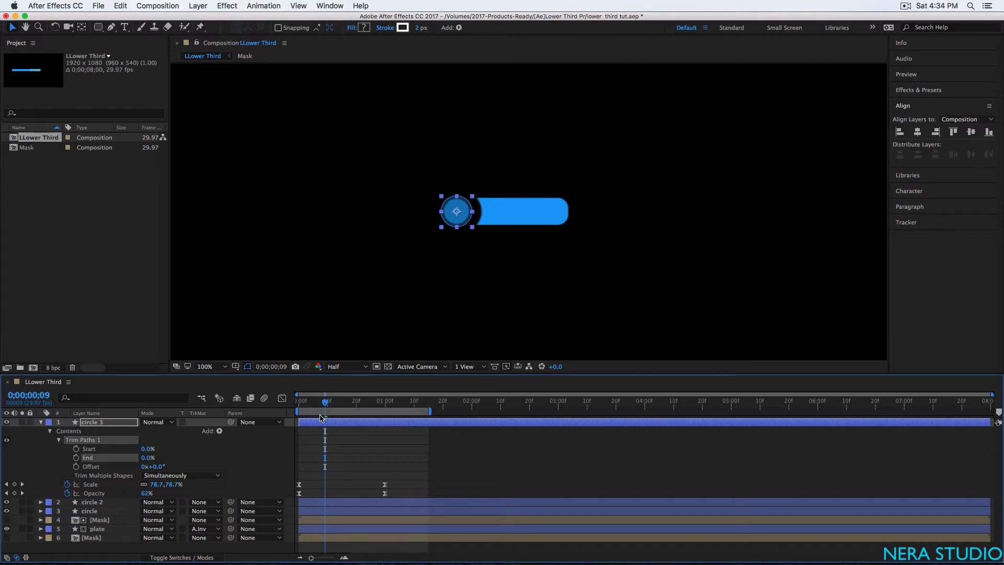
left_click_drag(325, 403, 296, 409)
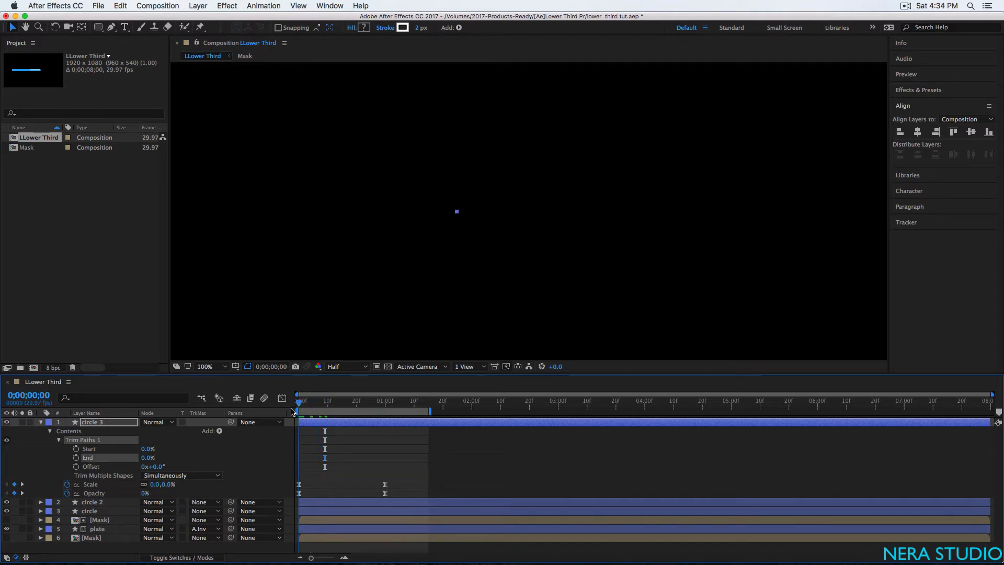
left_click(76, 449)
left_click(76, 457)
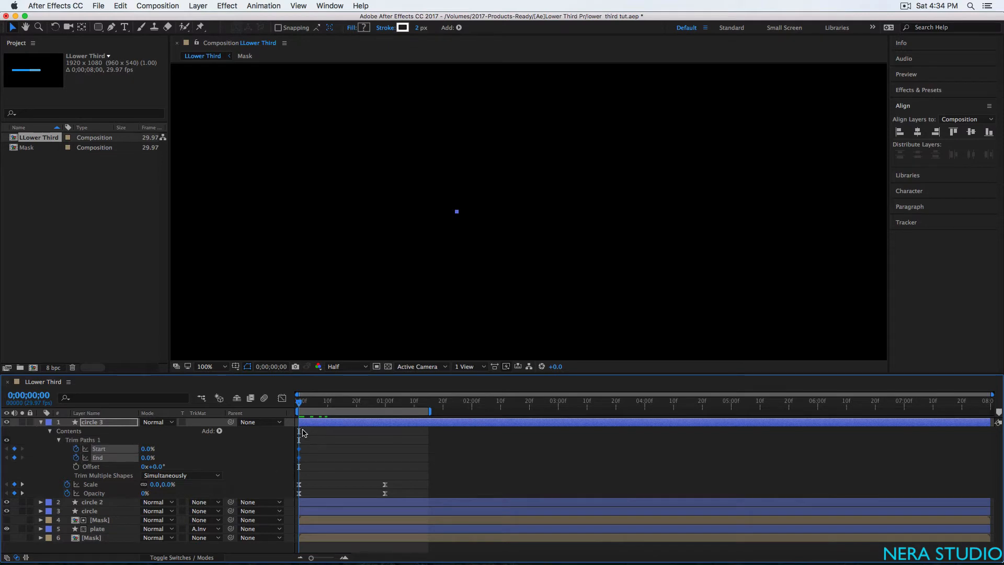
Step: At 0;00;01;00, set circle 3's Trim Paths Start and End to 100%
left_click(29, 395)
type("1")
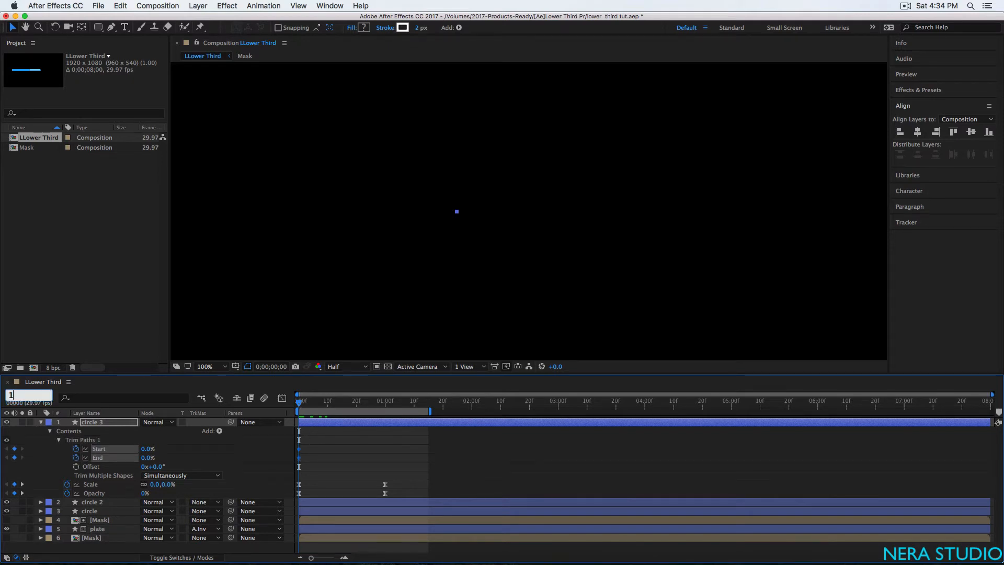
type("00")
key("Return")
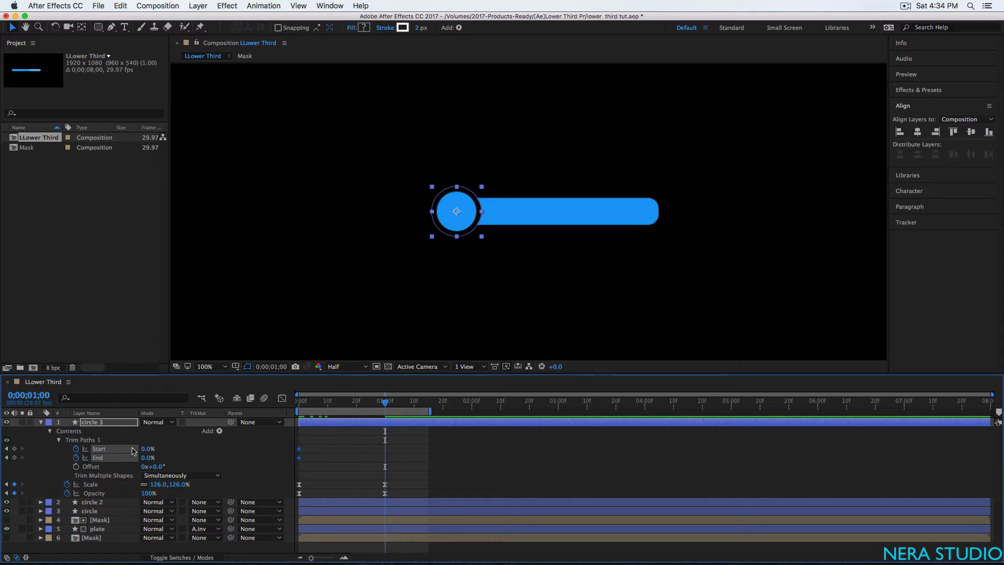
left_click_drag(148, 449, 239, 459)
Step: Apply Easy Ease to all Start and End keyframes of circle 3's Trim Paths
left_click_drag(402, 465, 294, 437)
right_click(299, 449)
mouse_move(355, 552)
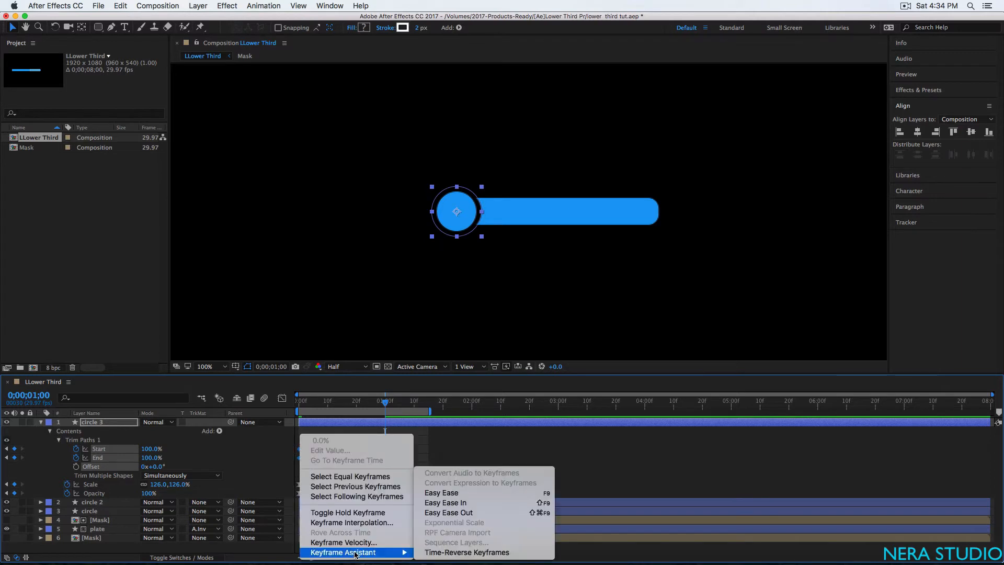
left_click(447, 491)
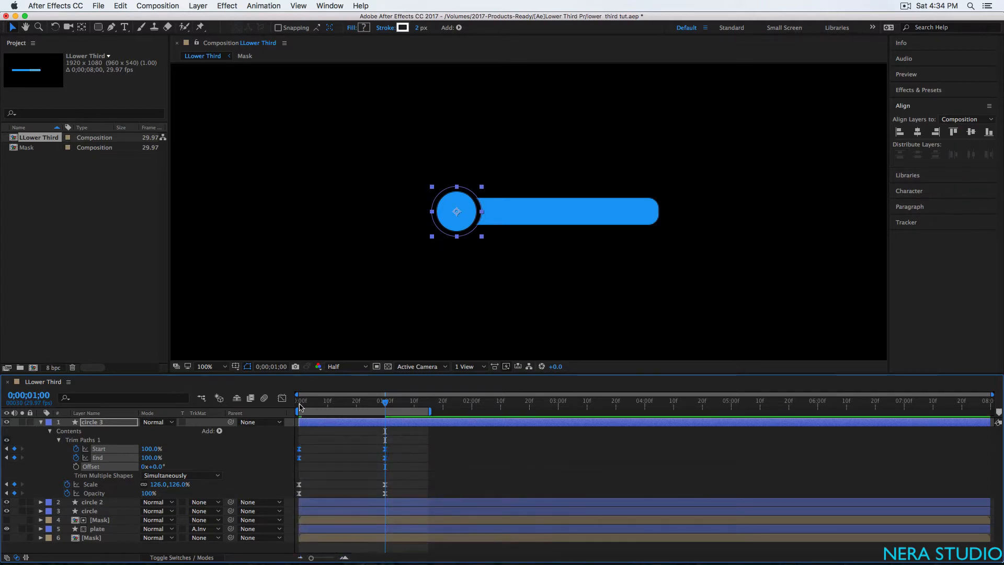
Step: Lengthen the ease into the last Trim Paths keyframes in the graph editor and preview the animation
left_click(282, 397)
left_click_drag(367, 517, 310, 524)
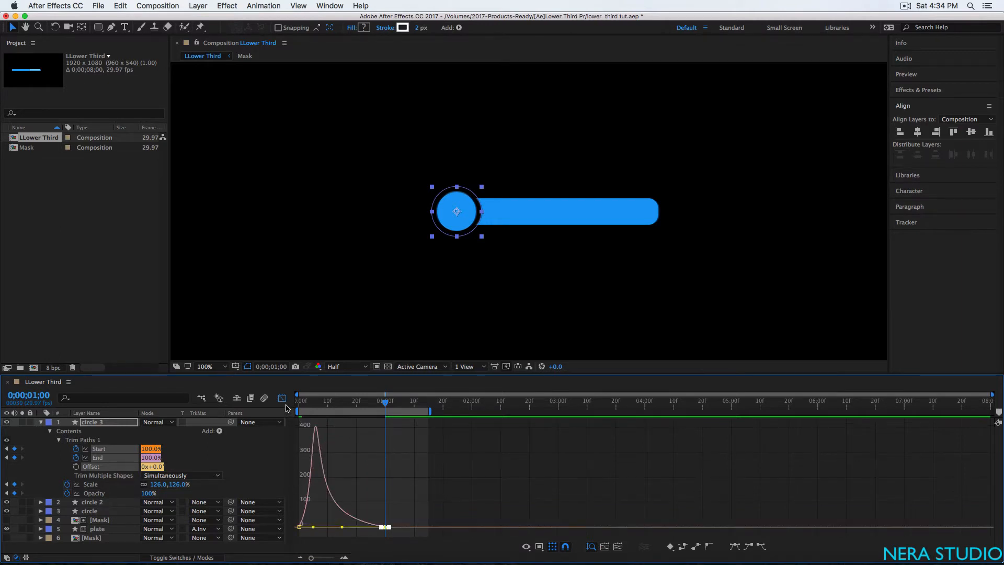
left_click(282, 399)
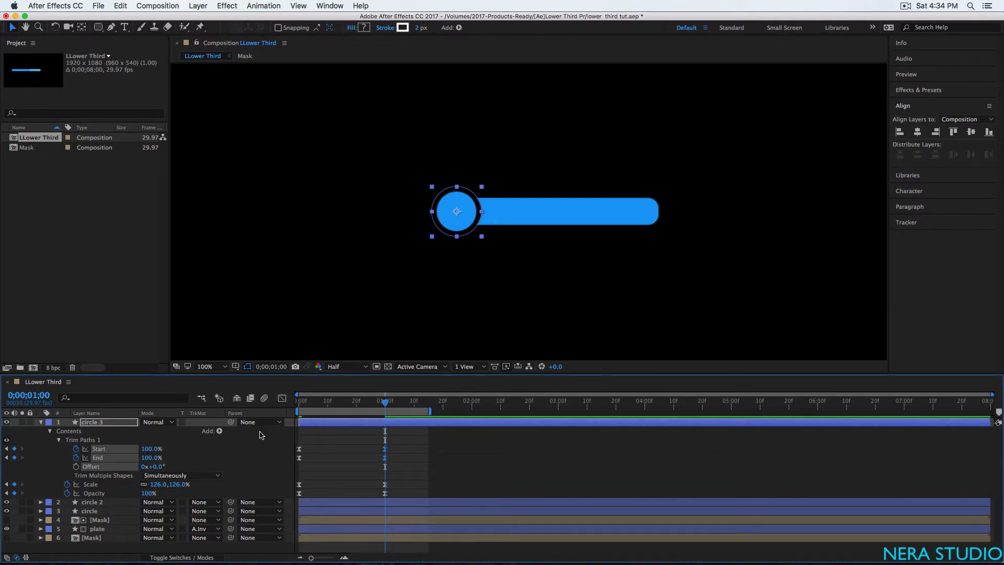
key("space")
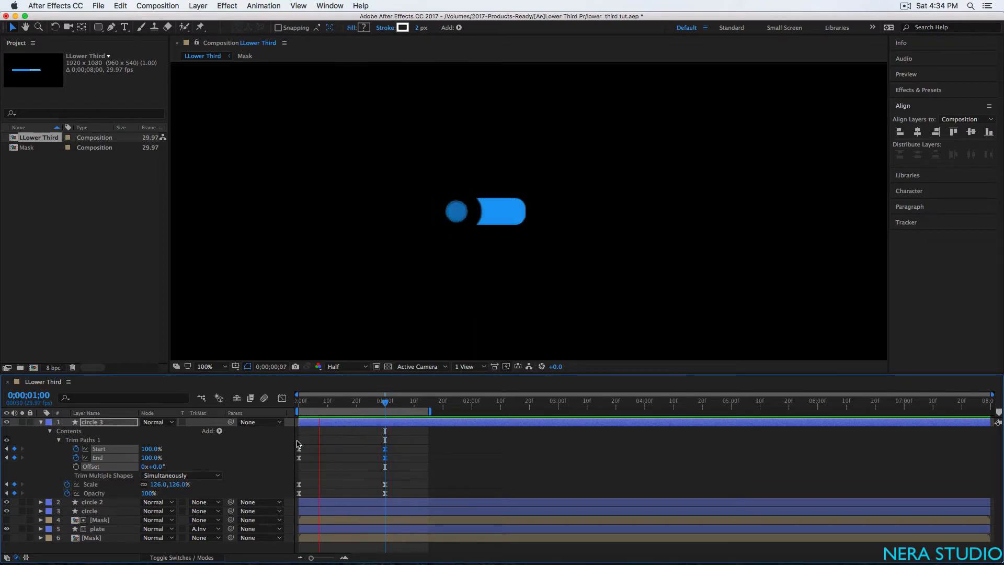
key("space")
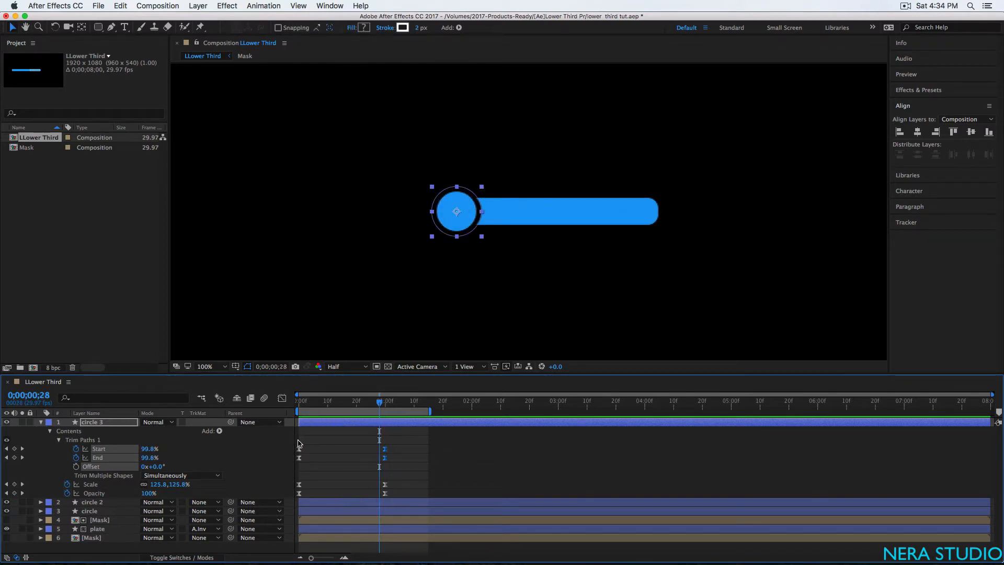
Step: Move circle 3's two Trim Paths Start keyframes so the first sits at 0;00;00;15, and preview the result
left_click(47, 398)
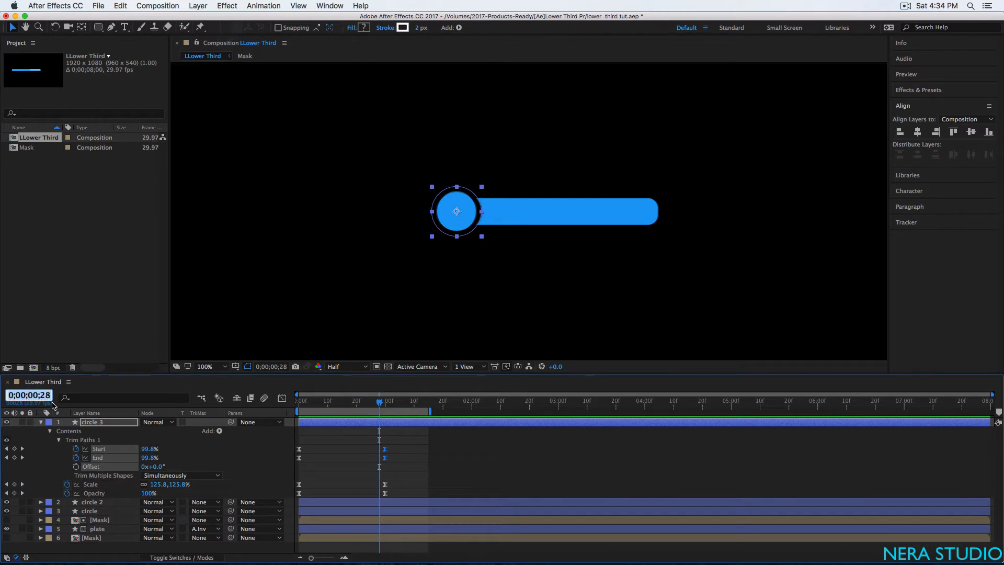
type("15")
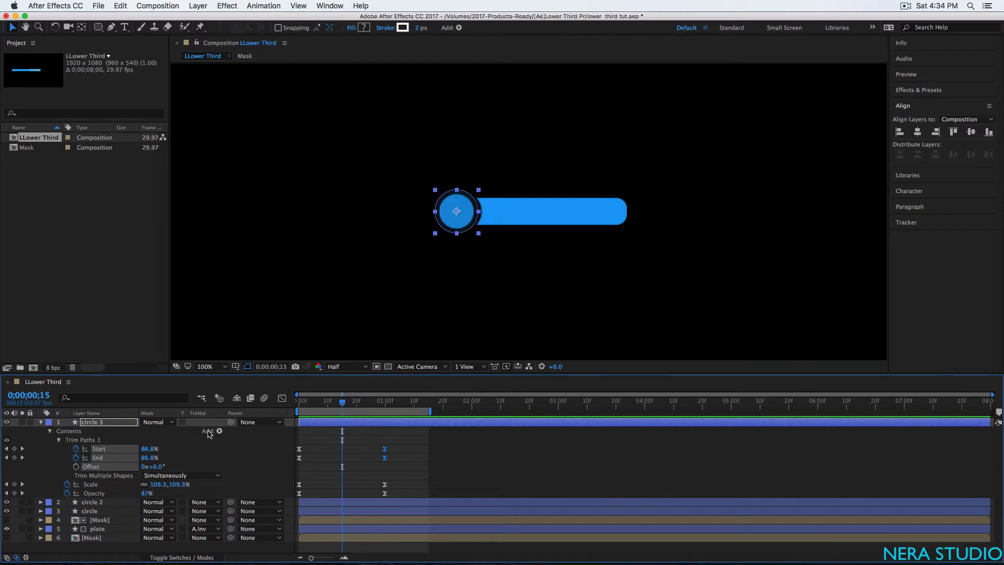
left_click_drag(411, 447, 344, 452)
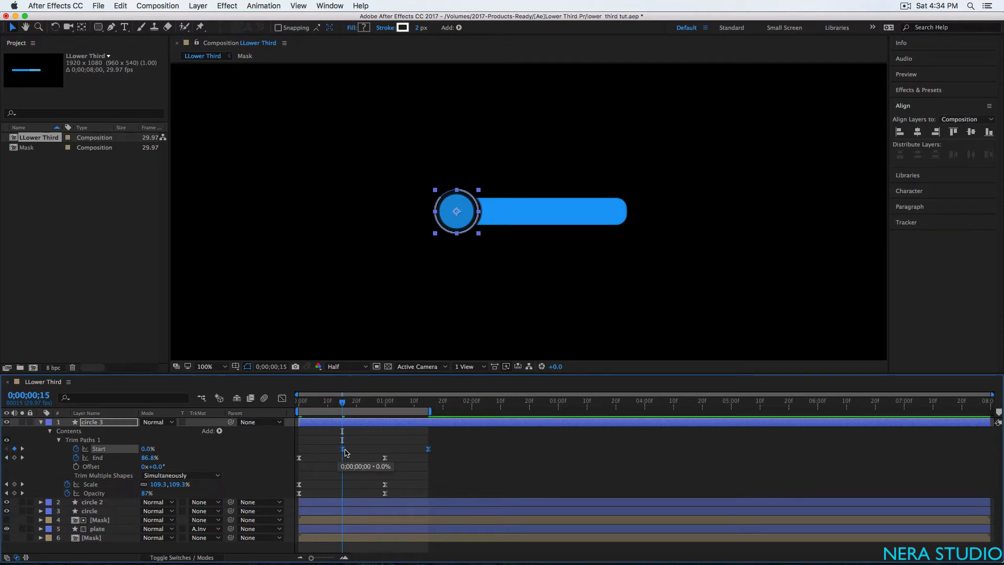
key("space")
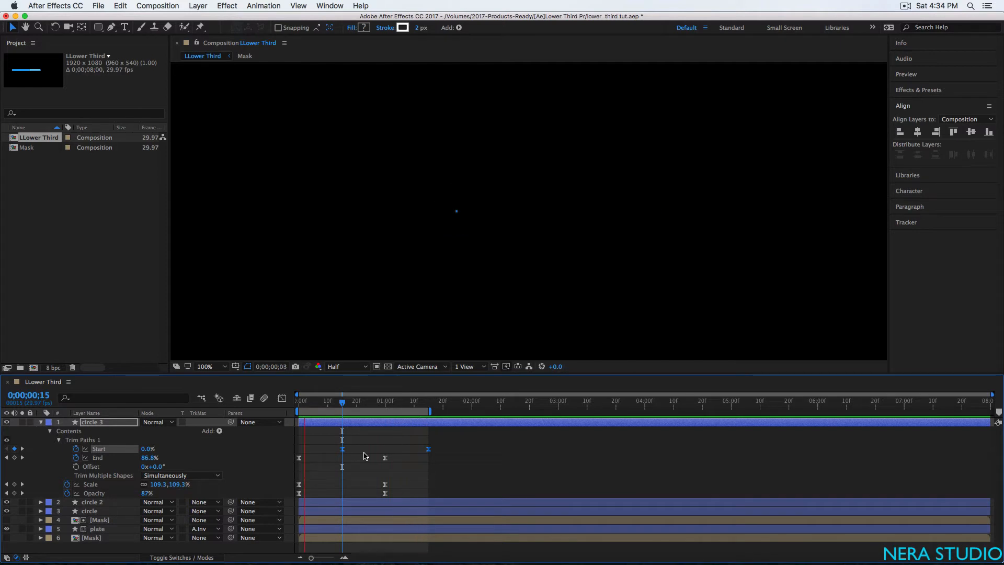
key("space")
Step: Shift all Trim Paths keyframes so the first End keyframe sits at 0;00;00;10, preview the animation, and collapse circle 3
left_click_drag(455, 461, 330, 461)
key("space")
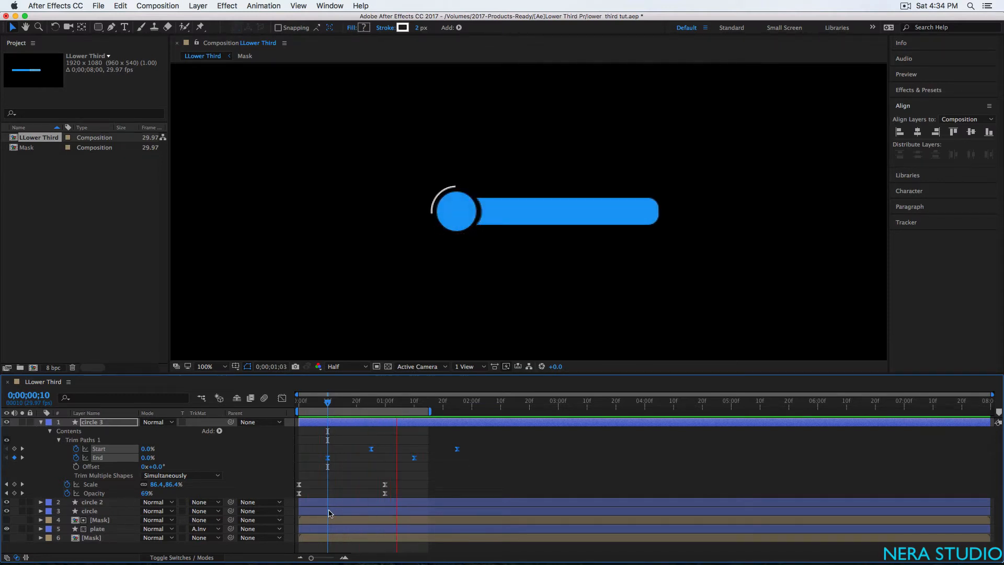
key("space")
left_click(41, 422)
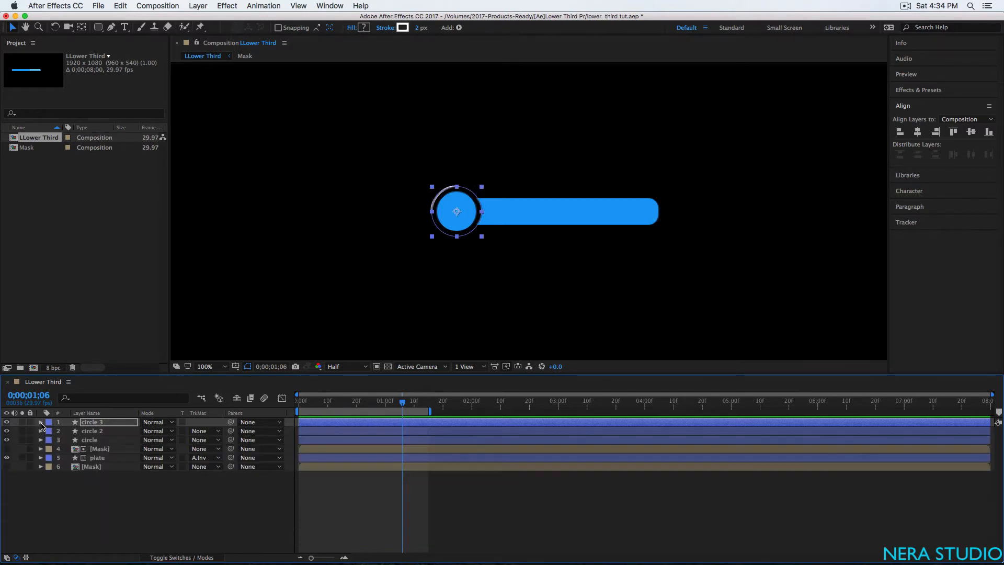
Step: Pre-compose the plate layer and the Mask layer above it into a new composition named "plate masked"
left_click(101, 459)
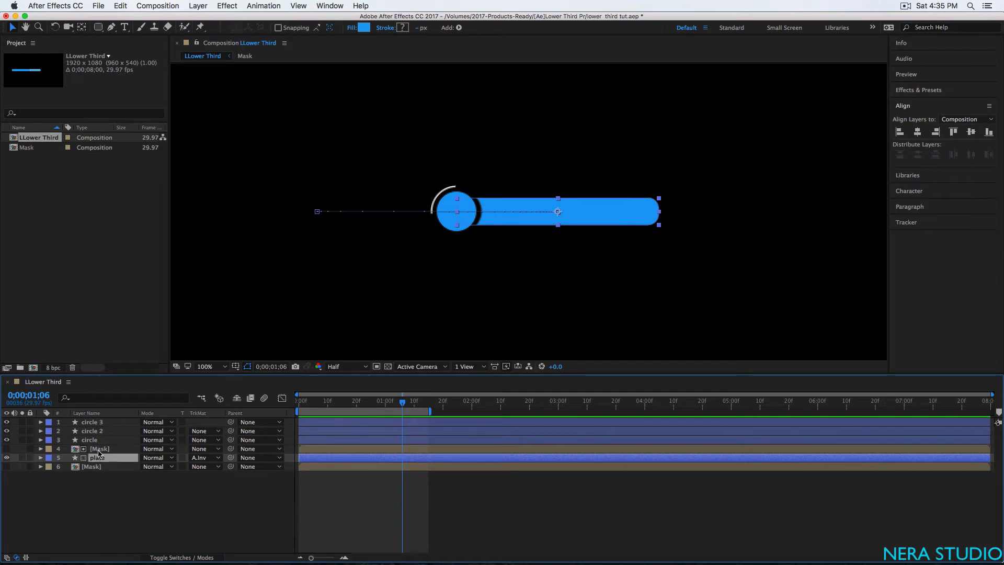
left_click(98, 449, "shift")
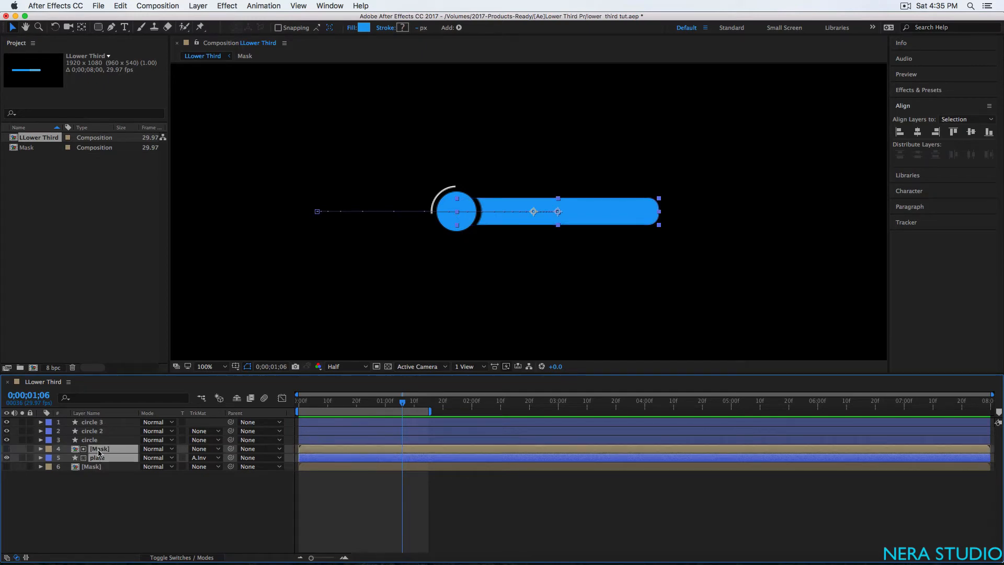
right_click(98, 452)
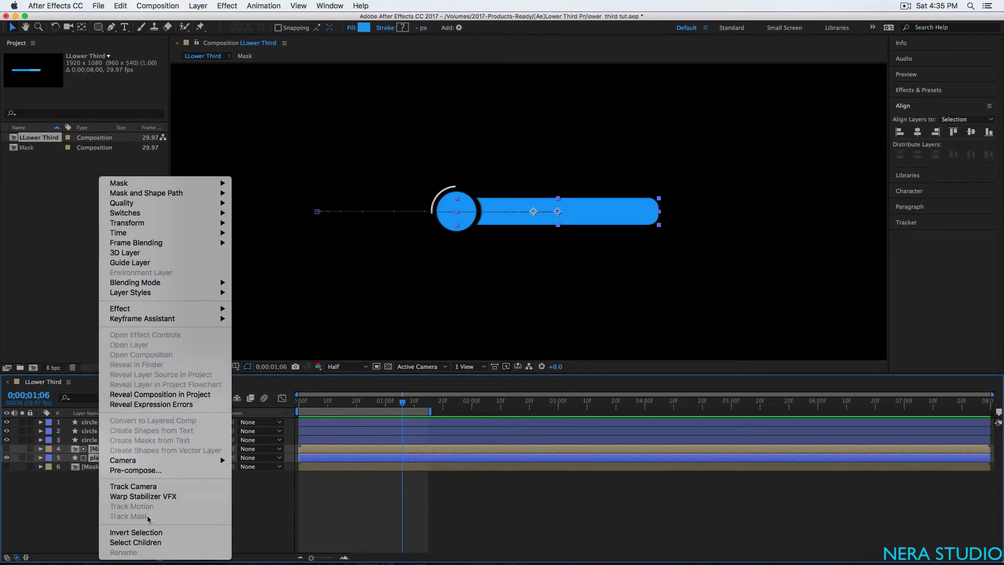
left_click(143, 470)
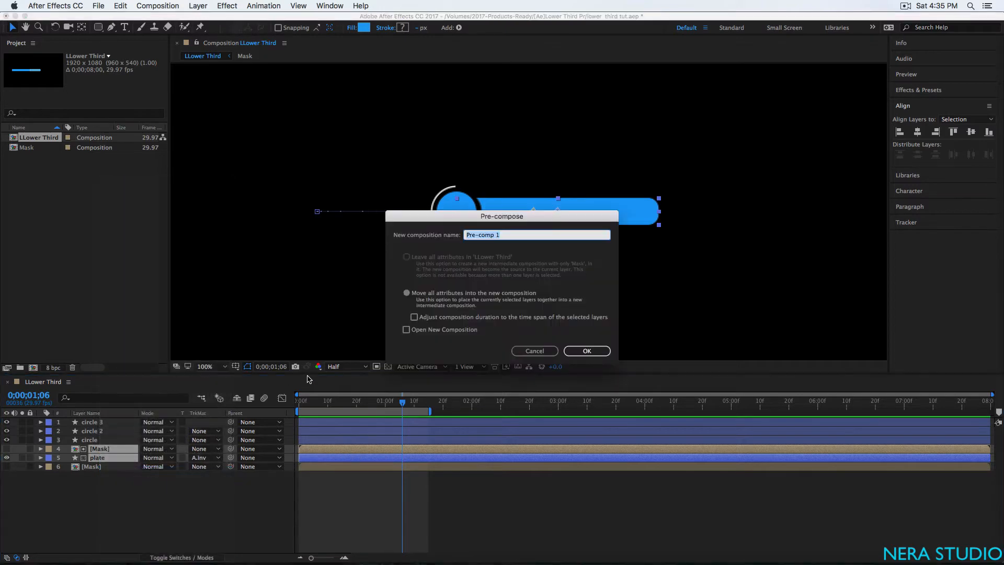
type("plate masked")
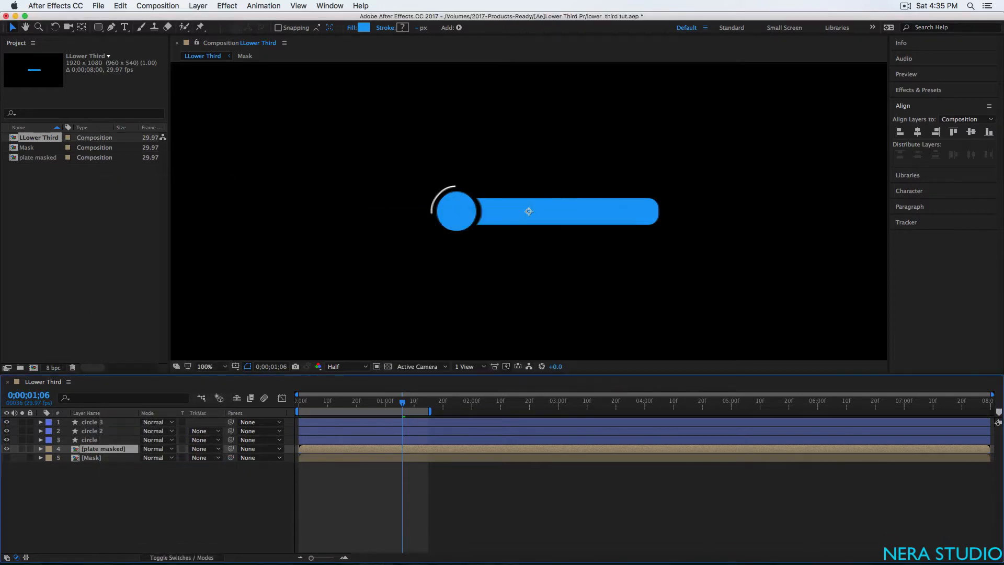
key("Return")
Step: Apply the Fill effect to the plate masked layer and sample its color from the blue circle
left_click(919, 91)
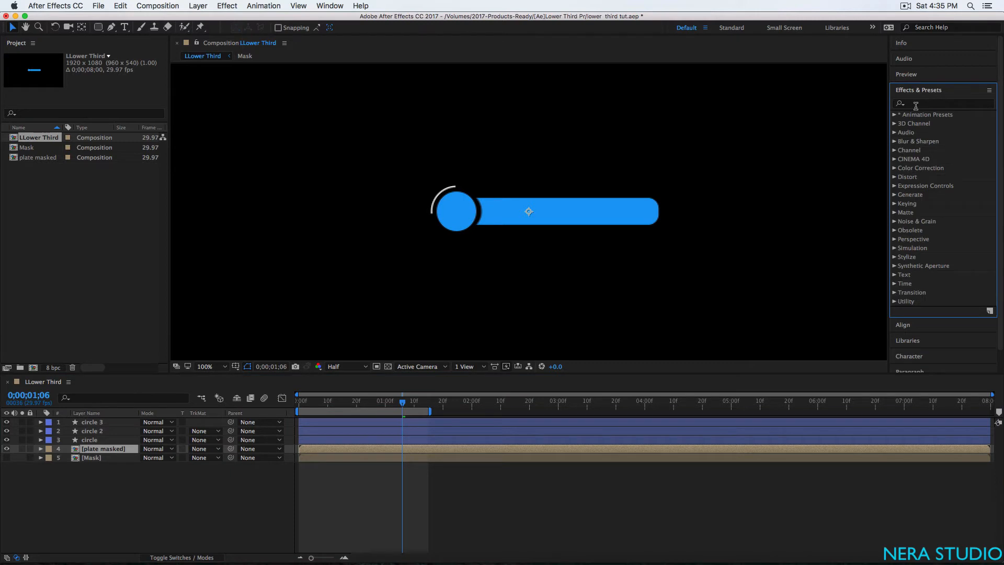
left_click(917, 104)
type("fill")
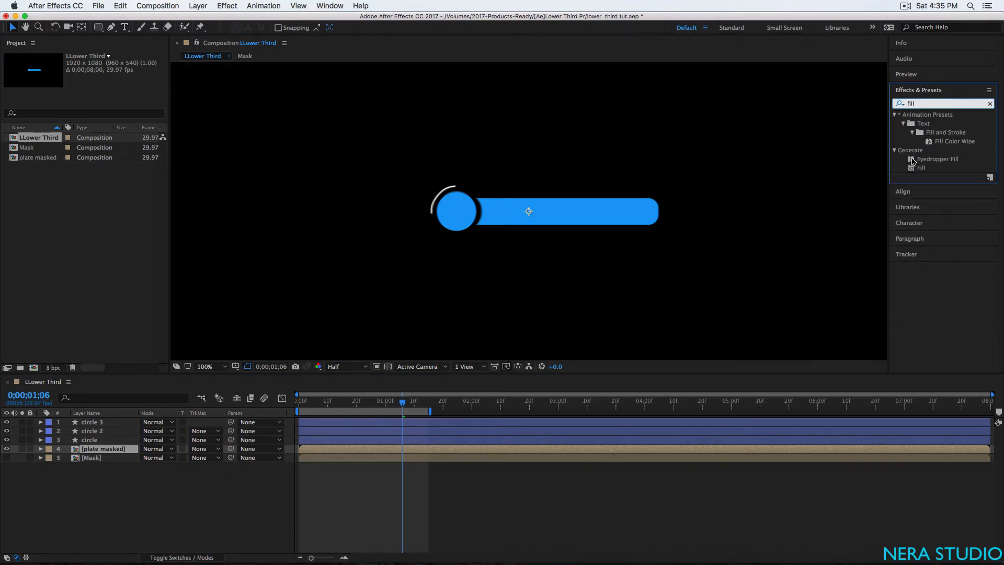
double_click(921, 168)
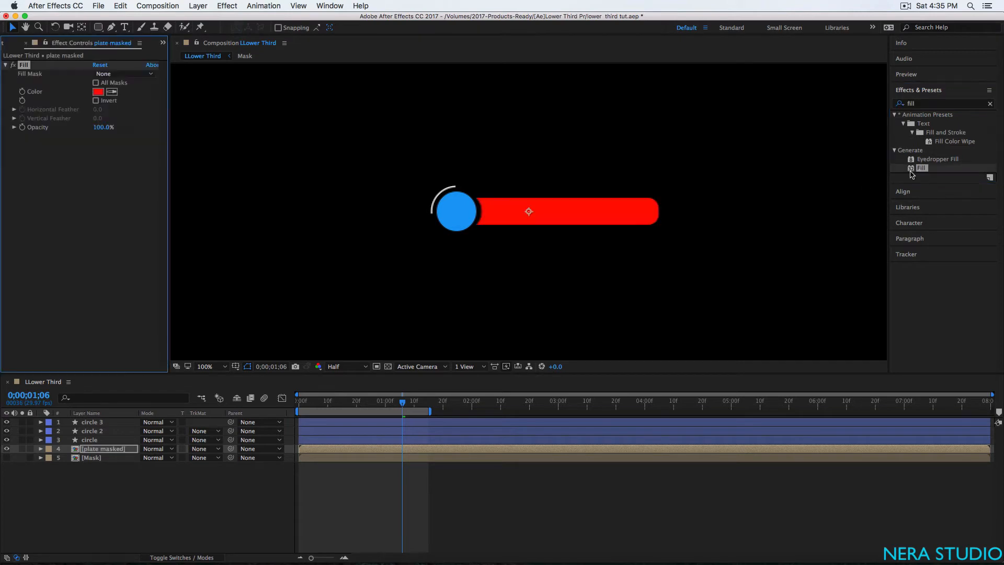
left_click(110, 92)
left_click(456, 207)
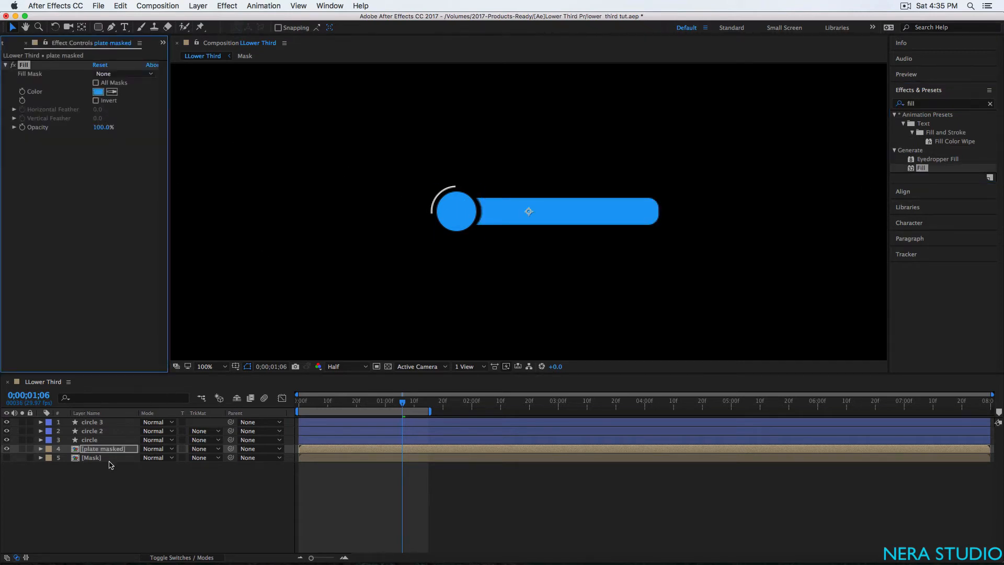
Step: Duplicate the plate masked layer twice to get three stacked copies
left_click(95, 451)
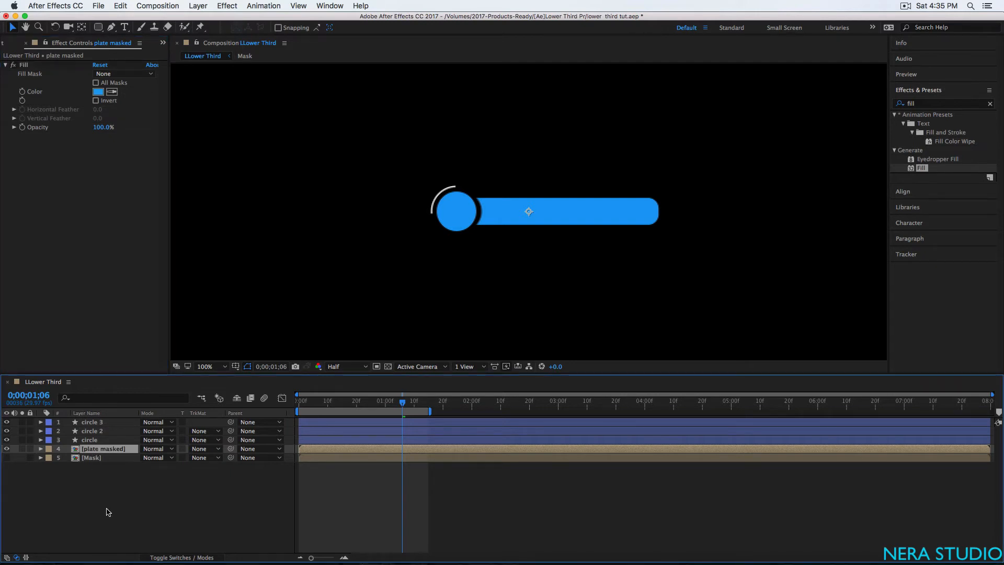
key("super+d")
key("super+d")
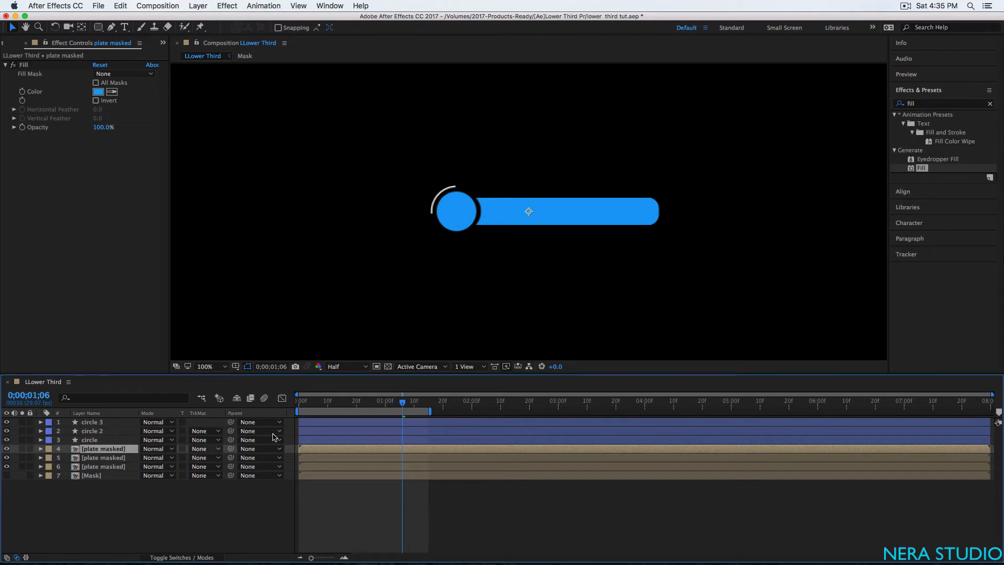
Step: Shift the topmost plate masked copy so that it starts at 0;00;00;04
left_click_drag(401, 405, 304, 406)
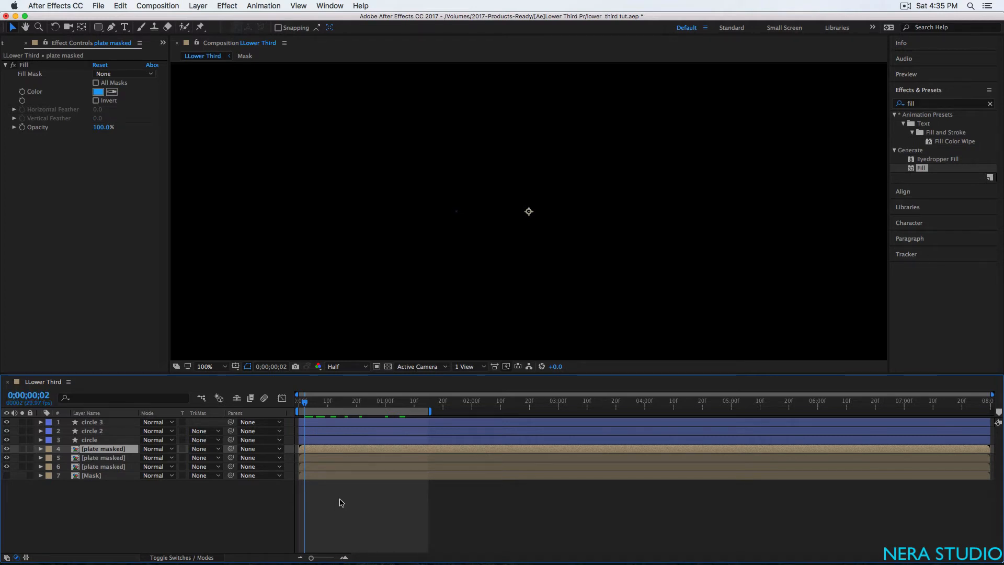
left_click_drag(308, 450, 313, 452)
left_click(33, 399)
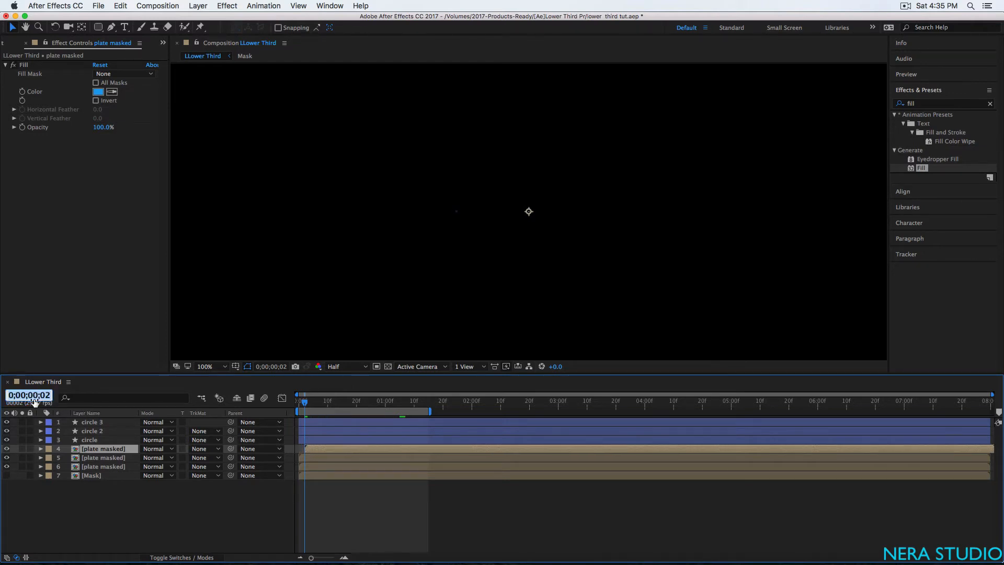
type("4")
key("Return")
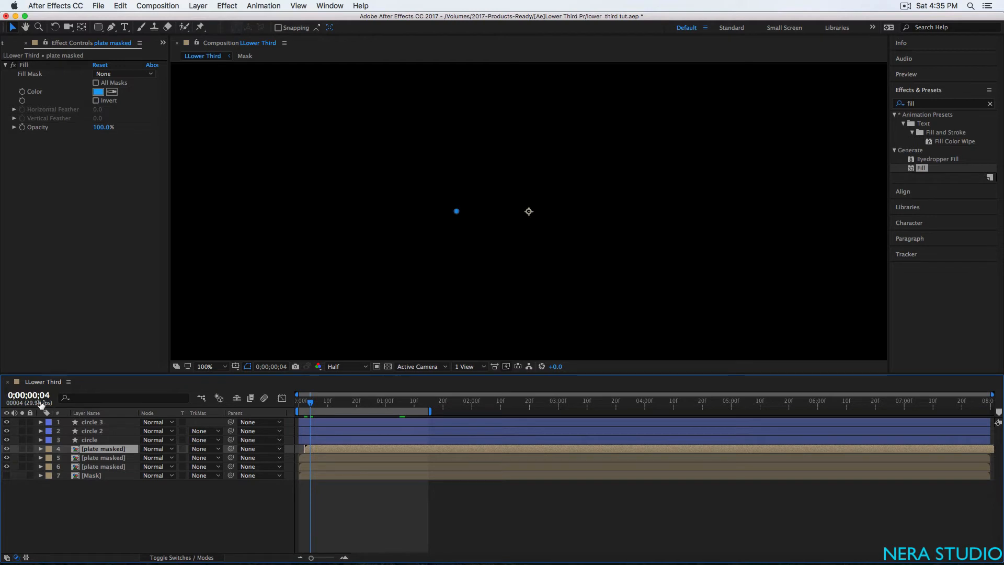
key("bracketleft")
Step: Shift the middle plate masked copy so that it starts at 0;00;00;02
left_click(35, 396)
type("2")
key("Return")
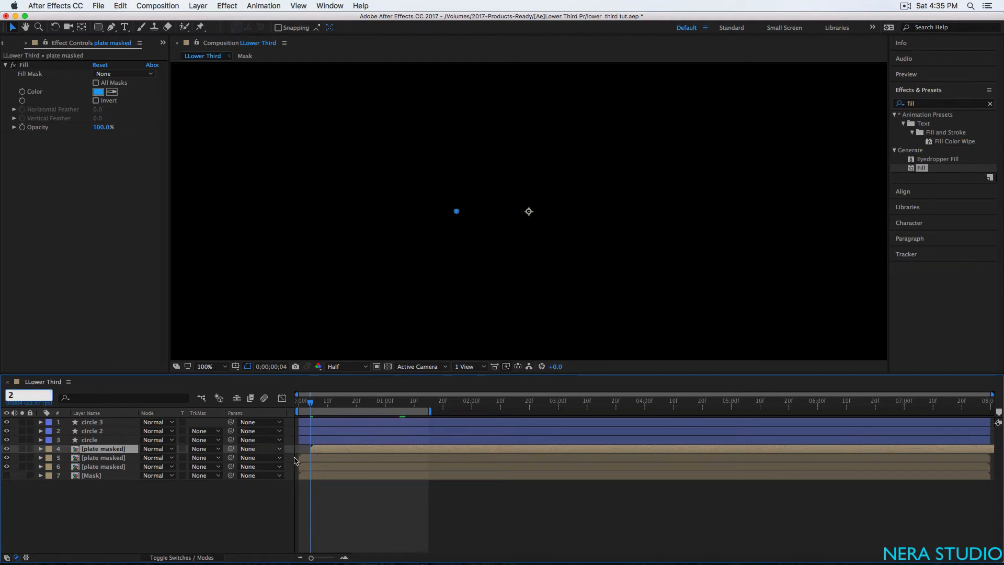
left_click(312, 459)
key("bracketleft")
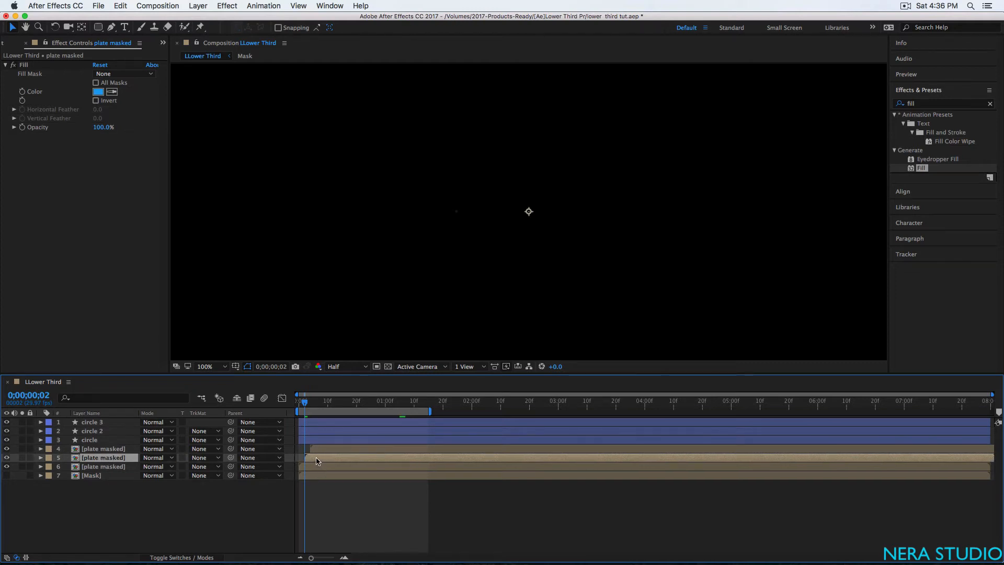
Step: Set the middle plate masked copy's Fill color to the lighter blue #49B0F0, checking the plates at 0;00;00;15
left_click_drag(306, 407, 342, 403)
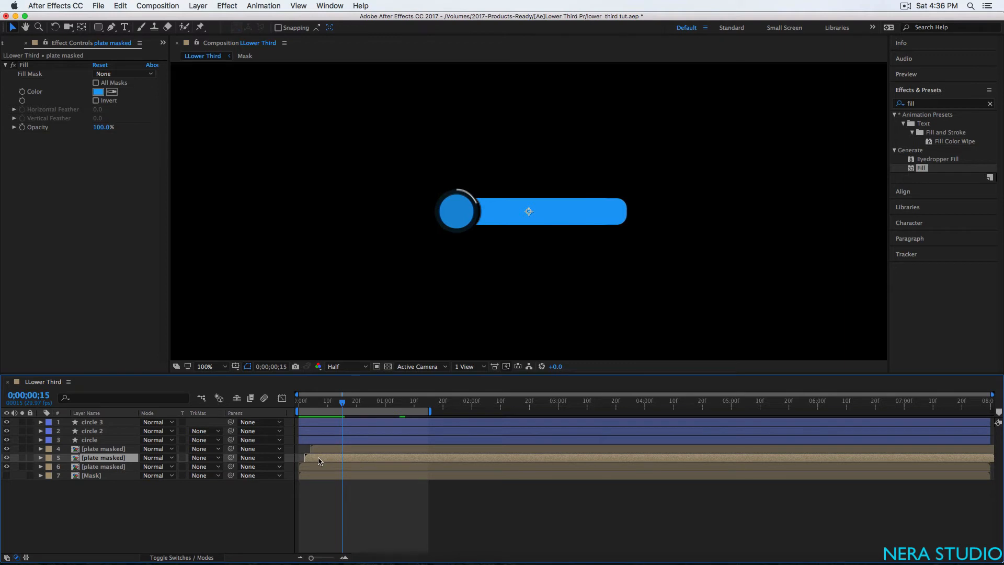
left_click(97, 92)
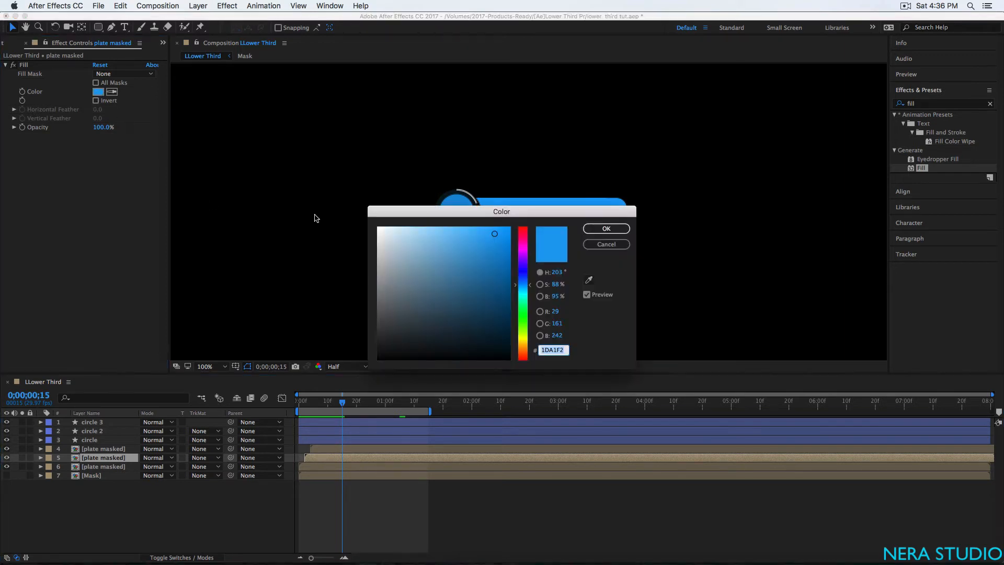
left_click(469, 235)
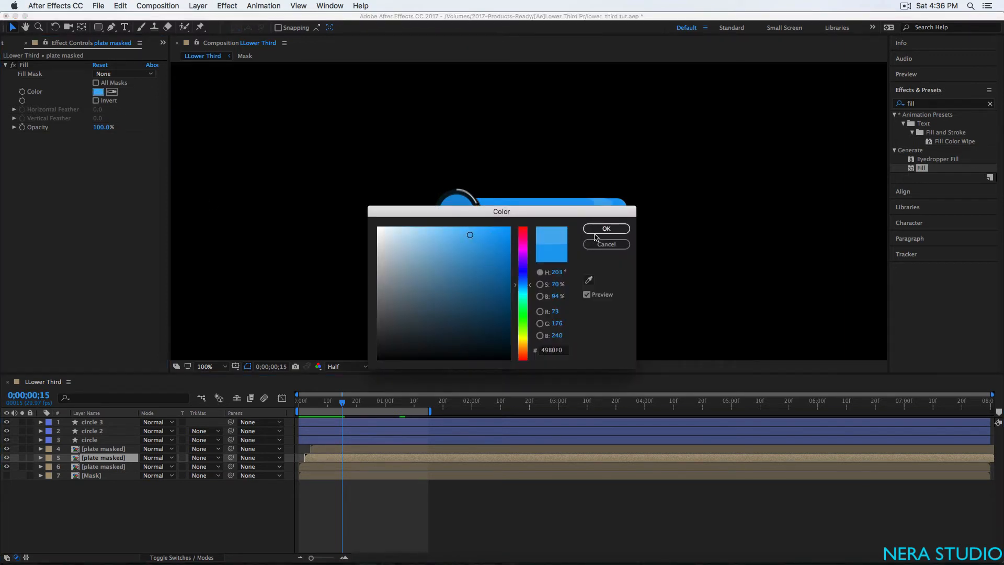
left_click(606, 228)
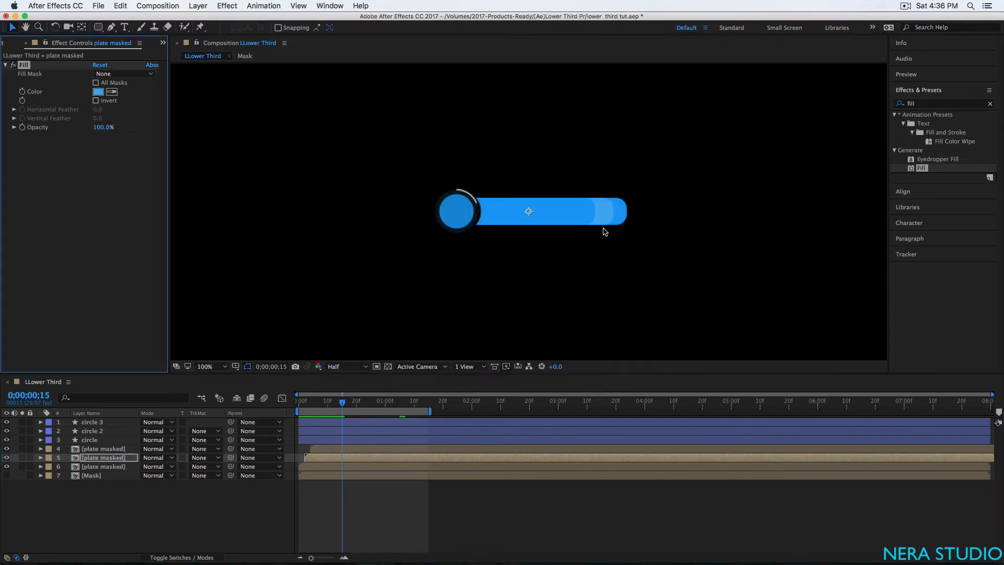
Step: Set the lowest plate masked copy's Fill color to the pale blue #8BCAF0
left_click(317, 467)
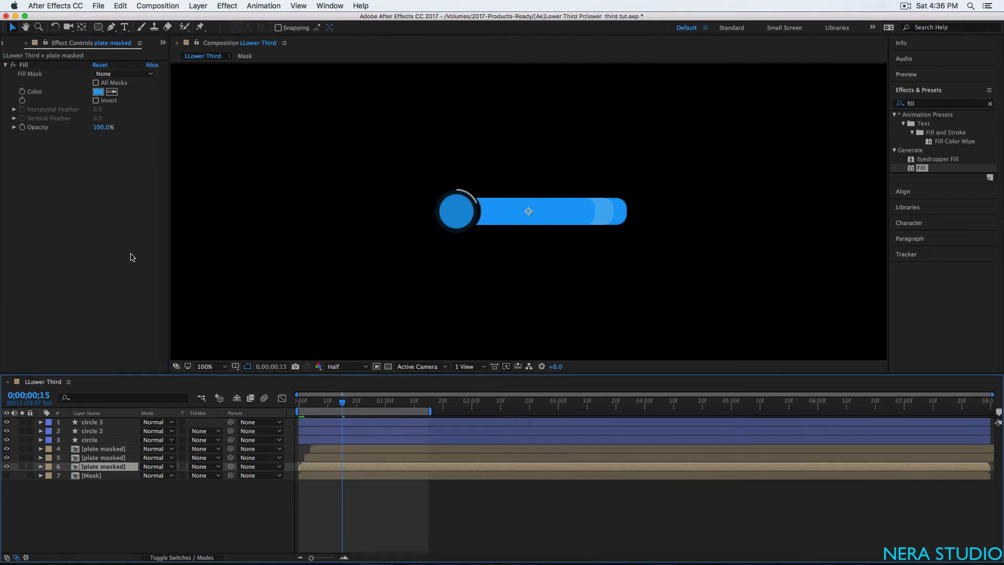
left_click(97, 92)
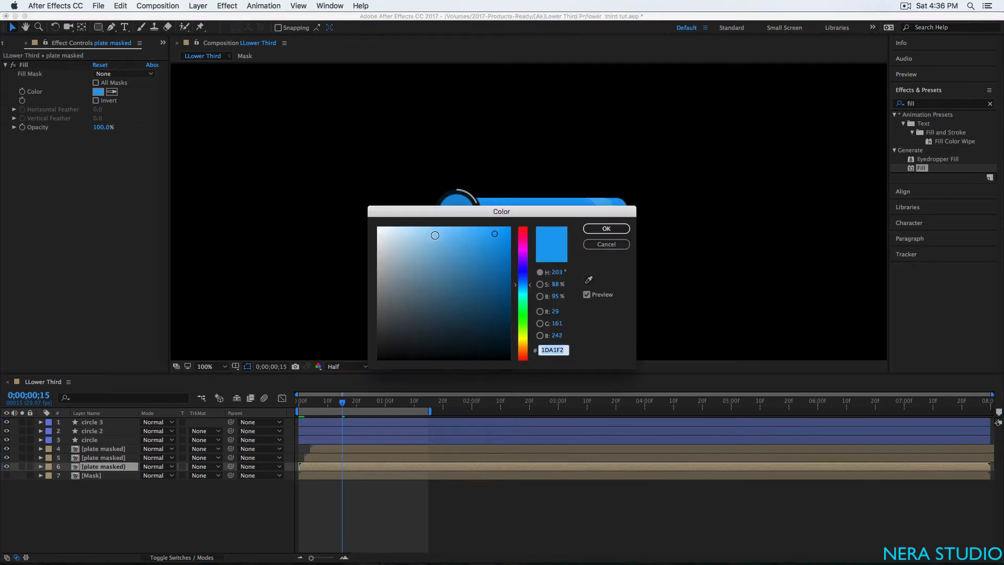
left_click(433, 233)
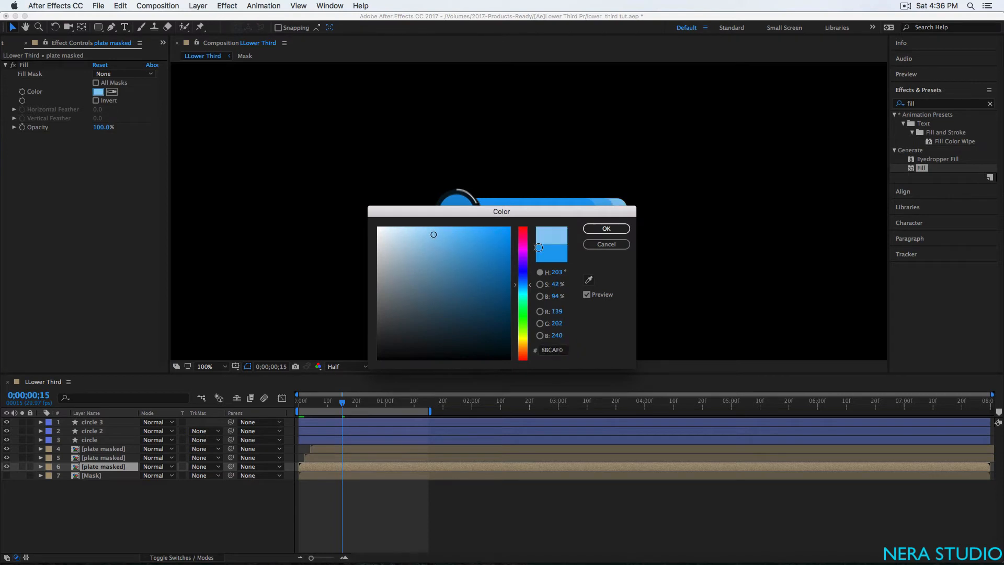
left_click(605, 229)
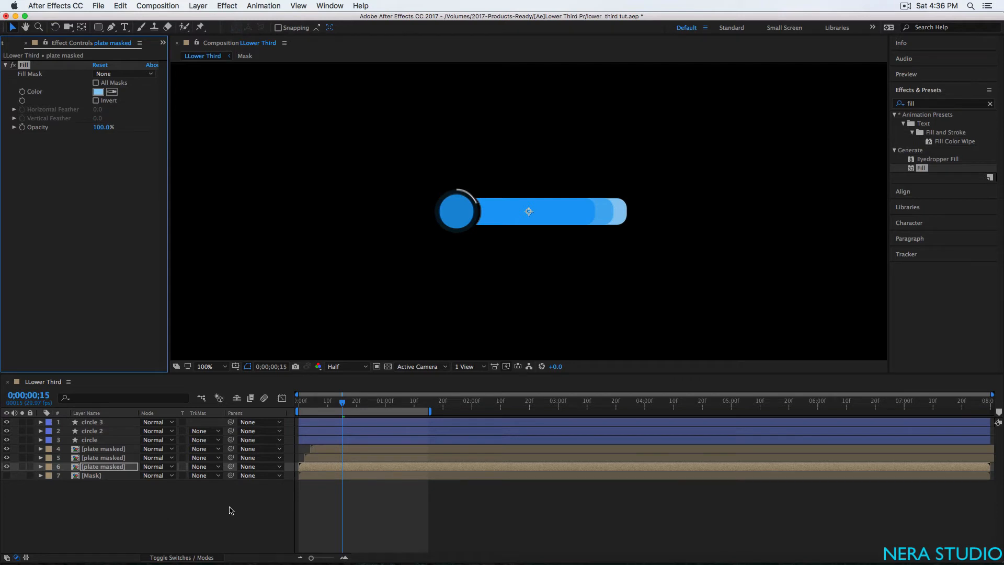
Step: Move all three plate masked layers together so that the lowest one starts at 0;00;00;16
left_click(104, 449)
left_click(105, 467, "shift")
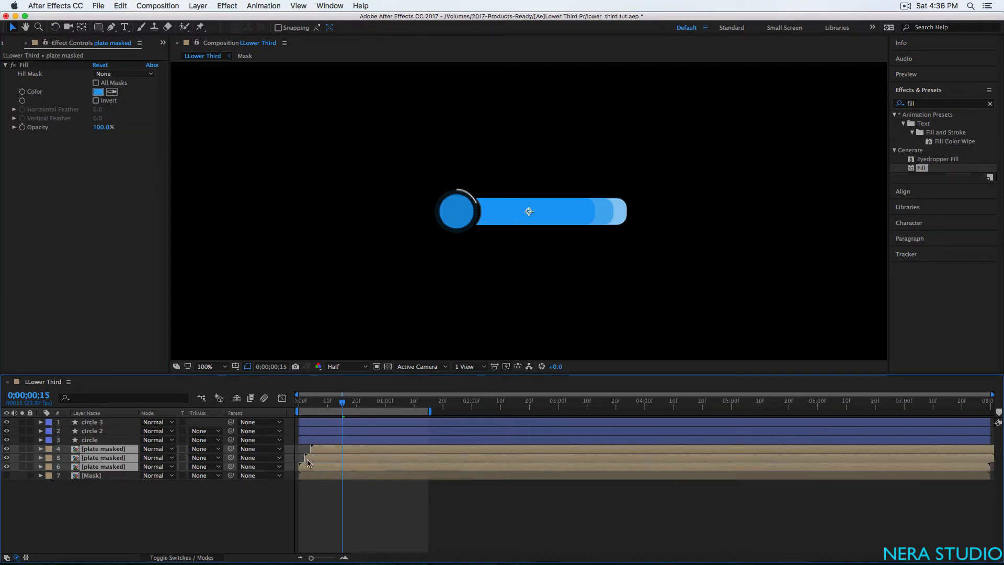
mouse_move(341, 402)
left_mouse_down()
mouse_move(332, 403)
mouse_move(345, 405)
left_mouse_up()
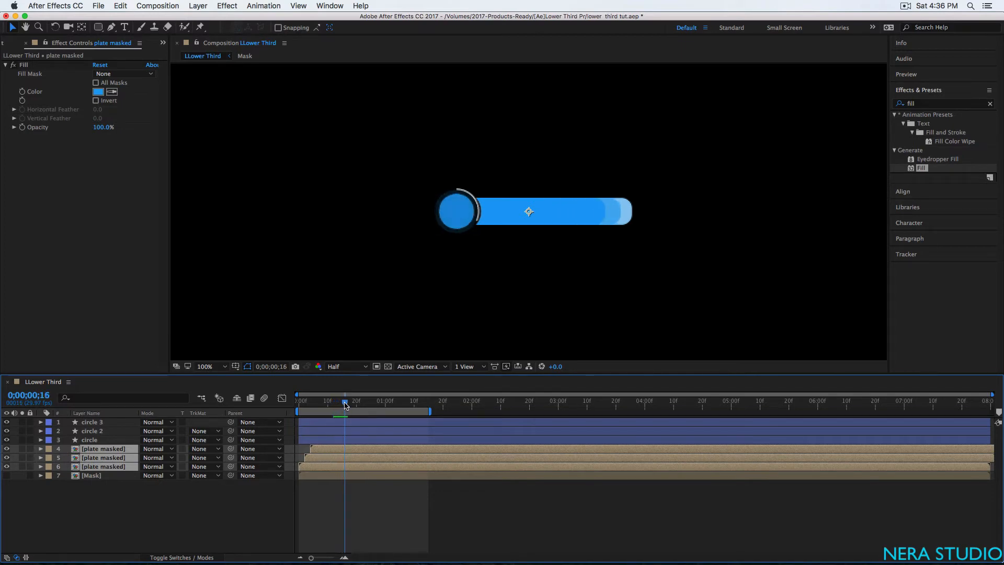
left_click_drag(324, 451, 371, 451)
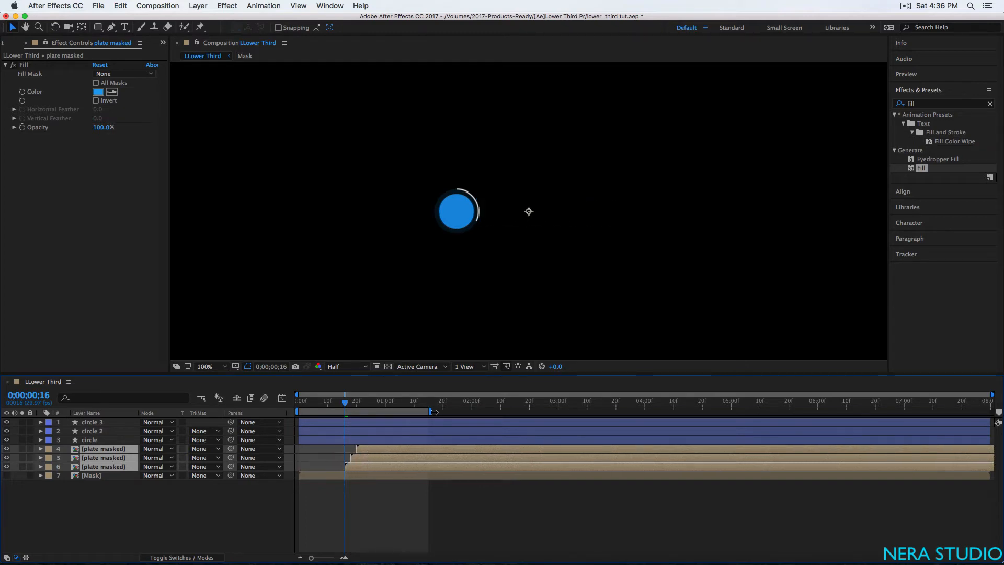
Step: Extend the work area end to about 0;00;02;14, preview the animation, and deselect the layers
left_click_drag(430, 411, 513, 412)
key("space")
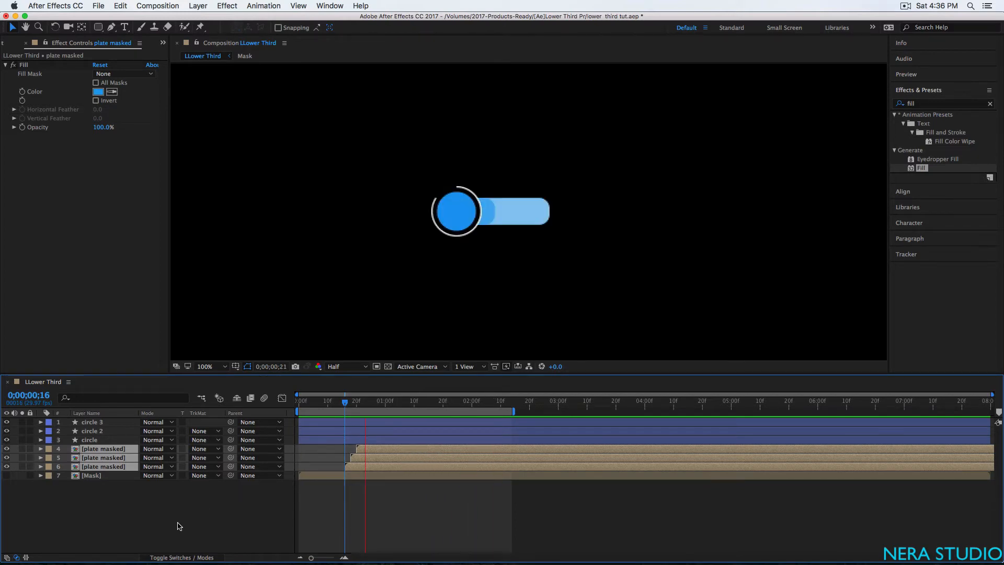
left_click(96, 524)
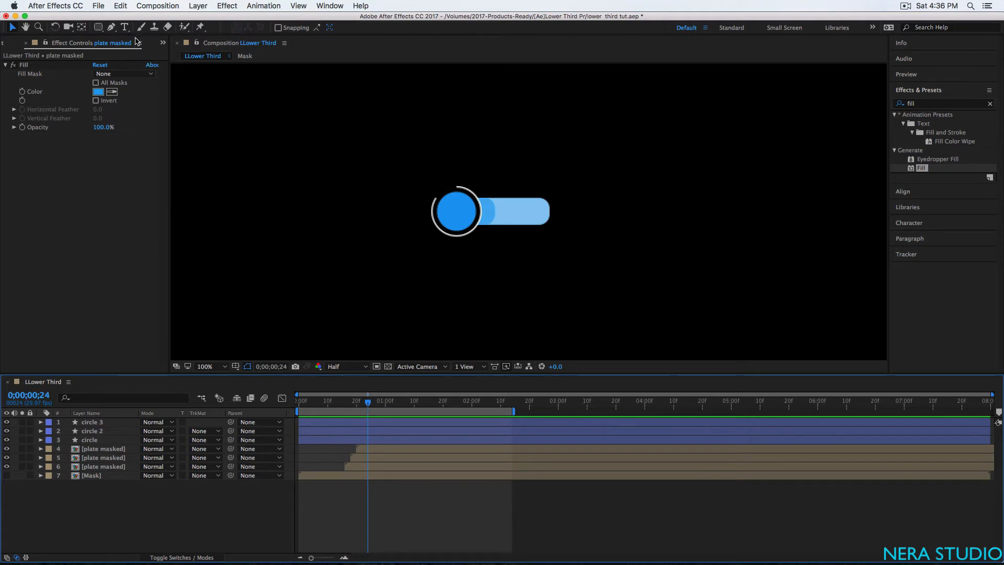
Step: With the Type tool, add the text "FOLLOW US ON TWITTER" on the fully extended plate at 0;00;02;01
left_click(124, 27)
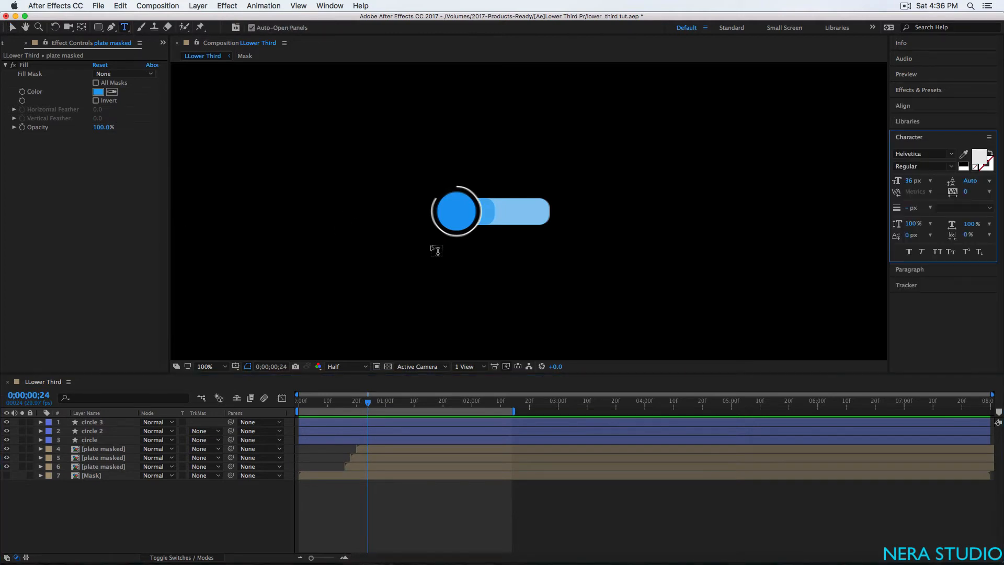
left_click_drag(370, 404, 474, 403)
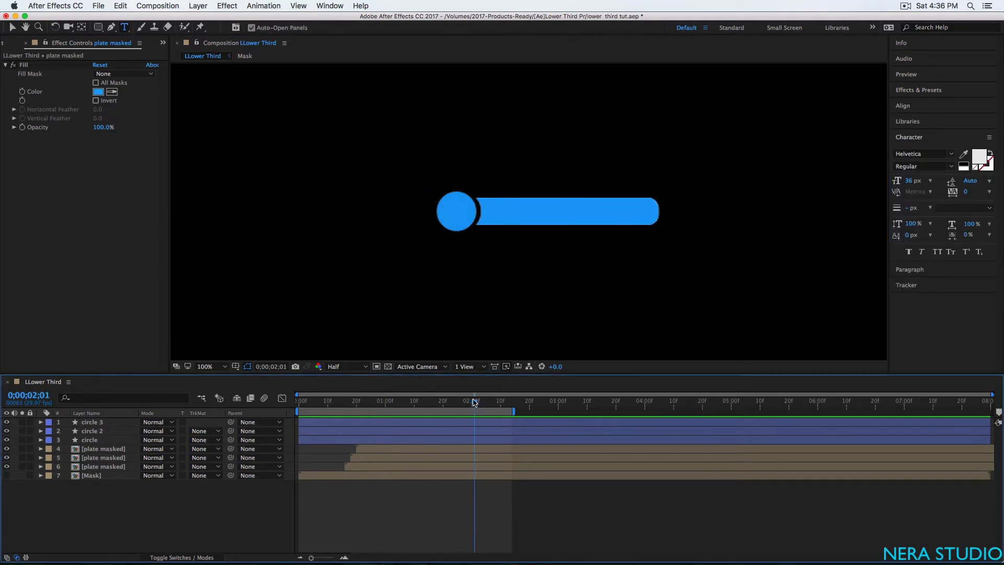
left_click(495, 215)
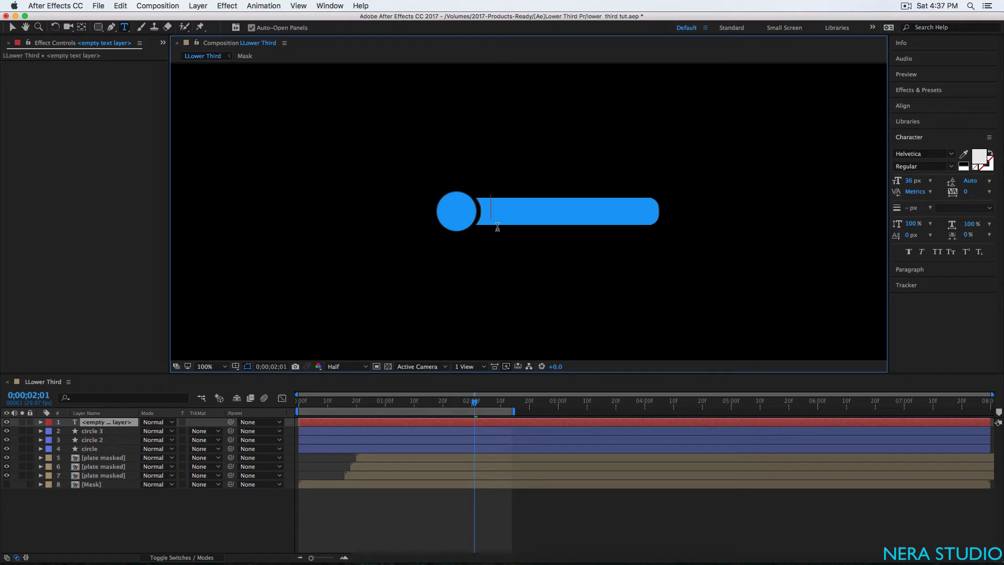
type("FOLLOW US ON TWITTER")
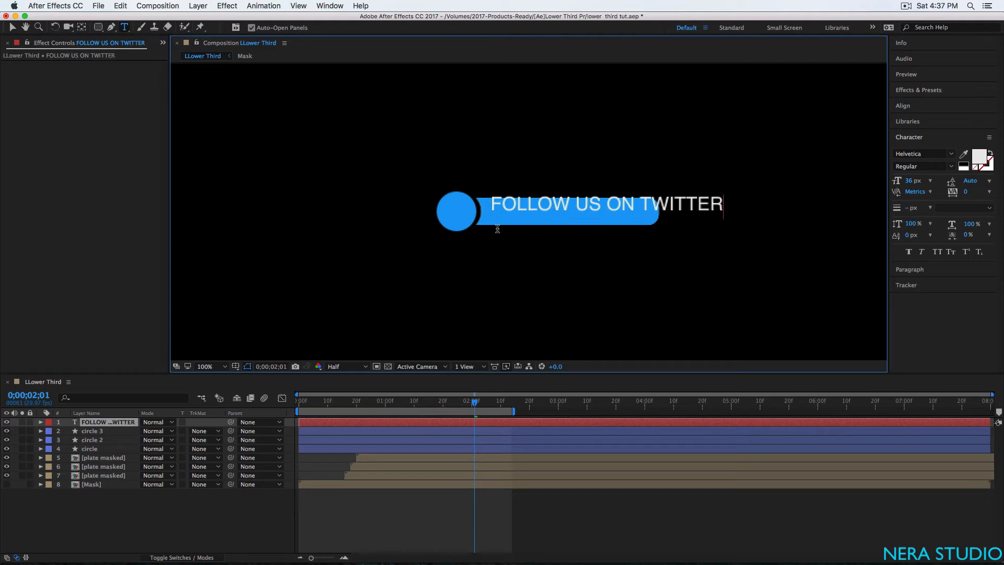
left_click(12, 27)
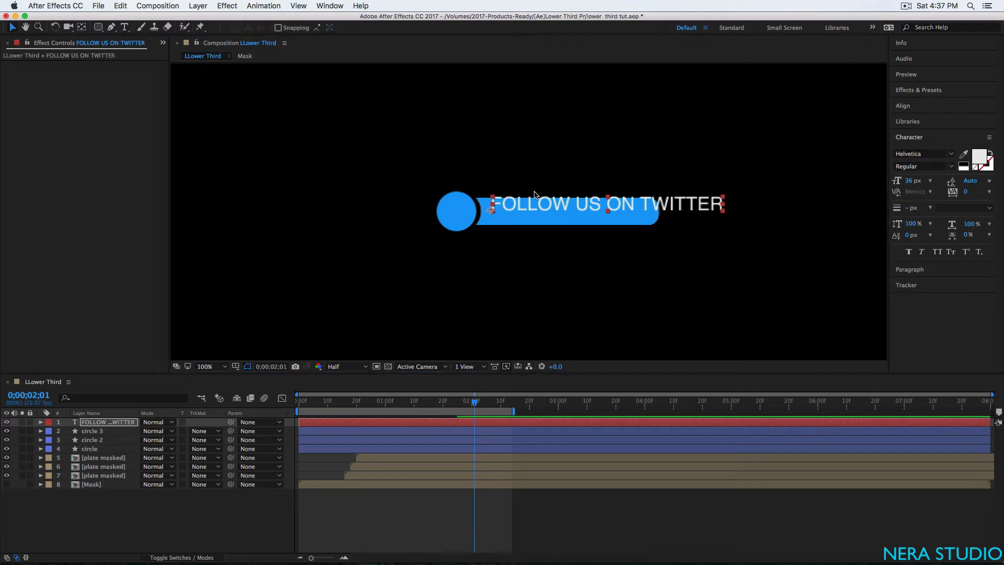
Step: Set the "FOLLOW US ON TWITTER" text size to 26 px and shift it so it fits inside the blue plate
left_click(910, 181)
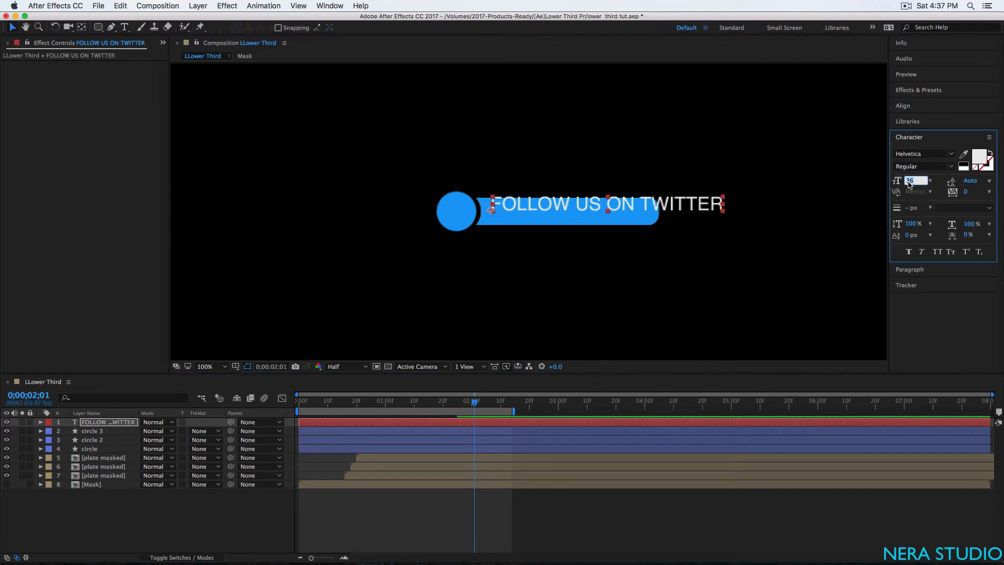
type("26")
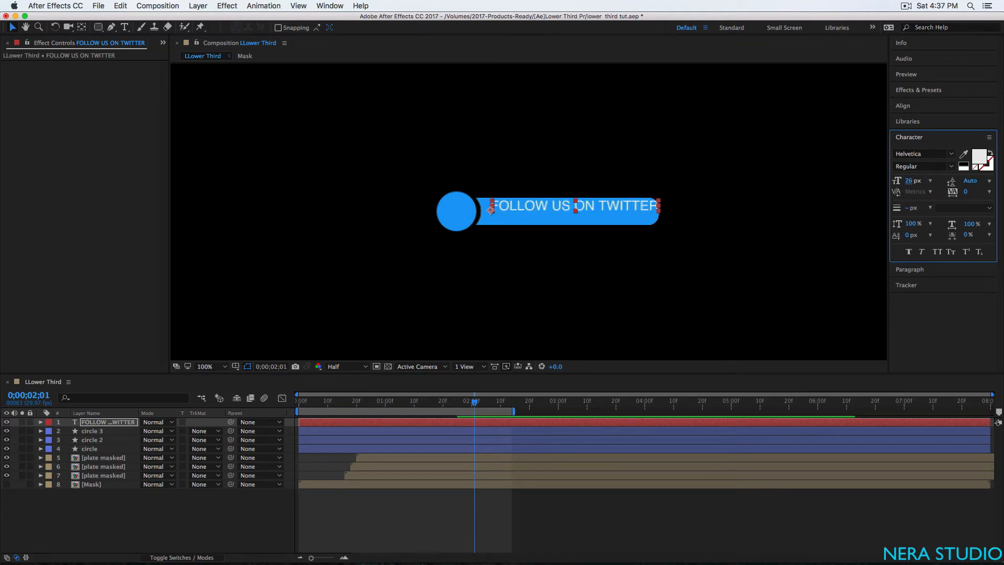
key("Return")
left_click_drag(590, 207, 583, 210)
Step: Set the text size to 20 px and reposition the text near the middle of the blue plate
left_click(910, 181)
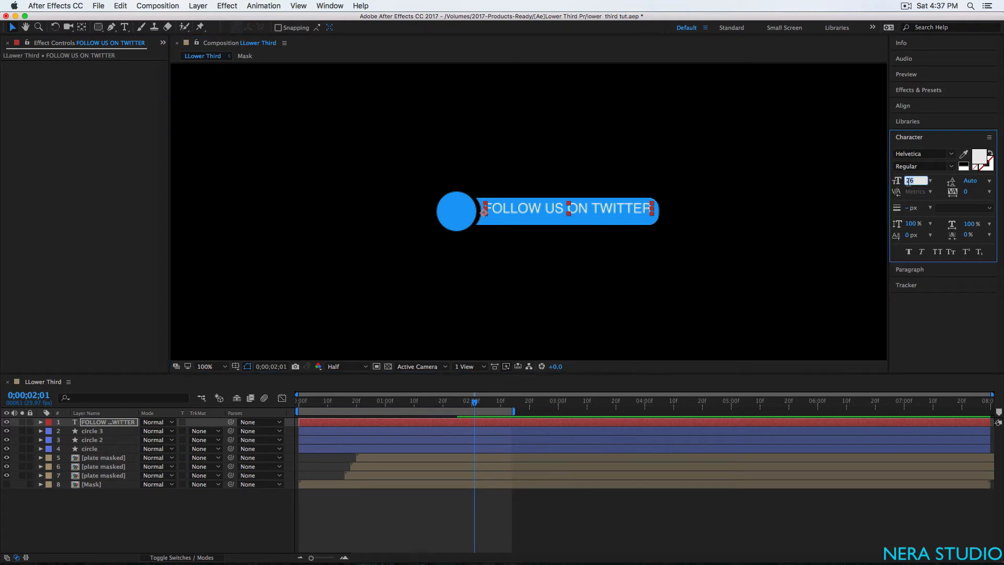
type("20")
key("Return")
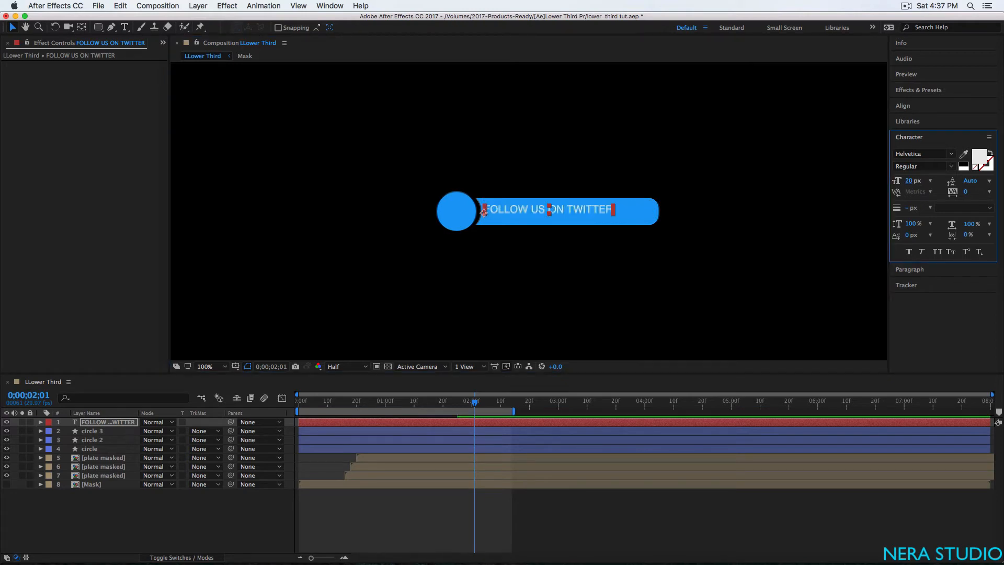
left_click_drag(566, 211, 581, 211)
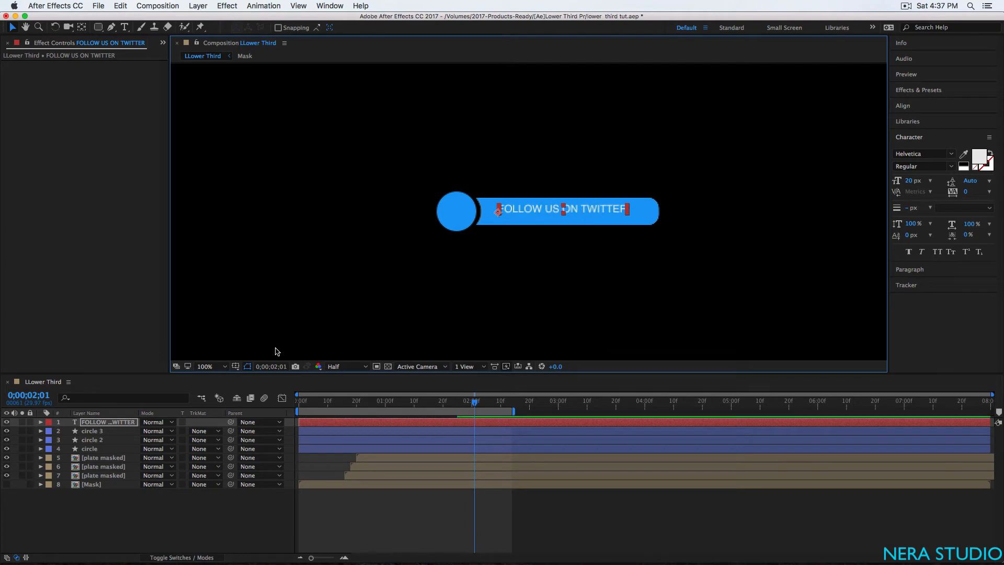
Step: Keyframe the text's Position to slide from 471.0, 542.0 at 0;00;01;06 to its place on the plate at 0;00;02;01
left_click(104, 423)
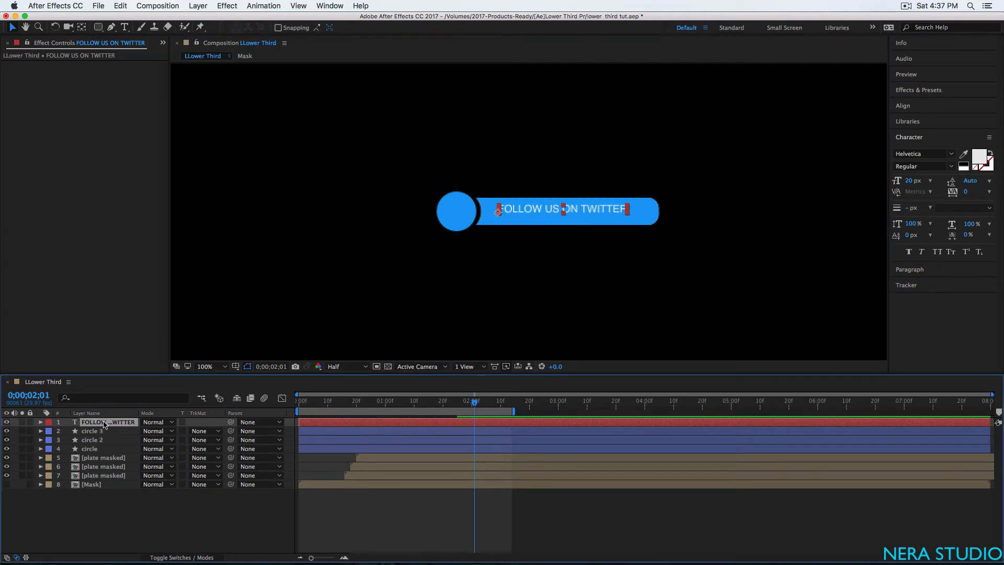
left_click_drag(475, 402, 402, 418)
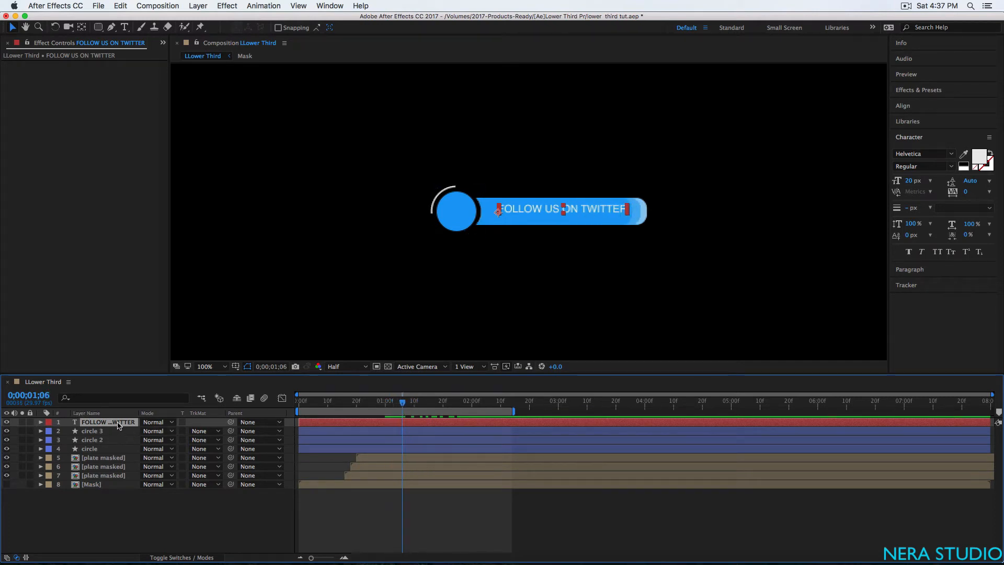
key("p")
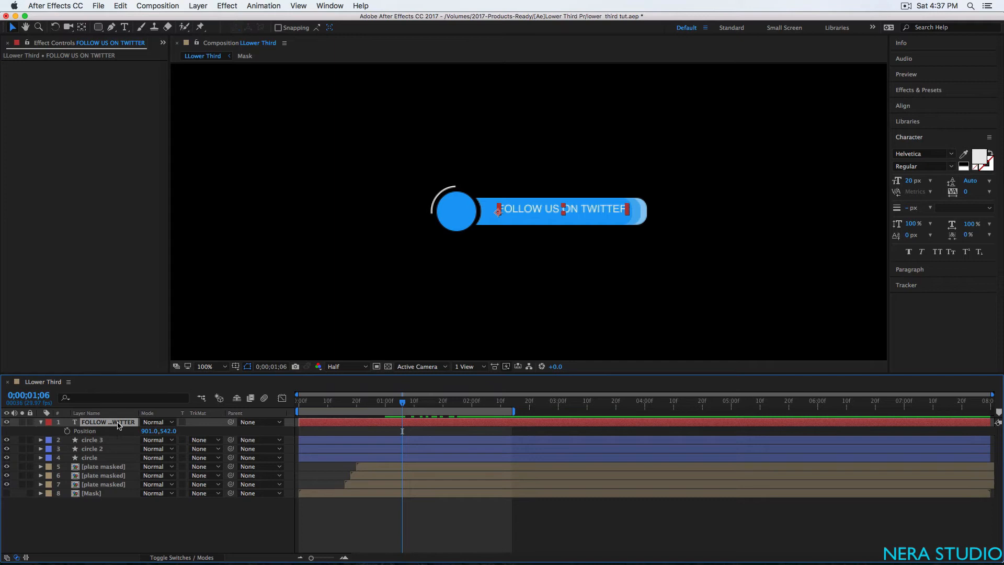
left_click(67, 430)
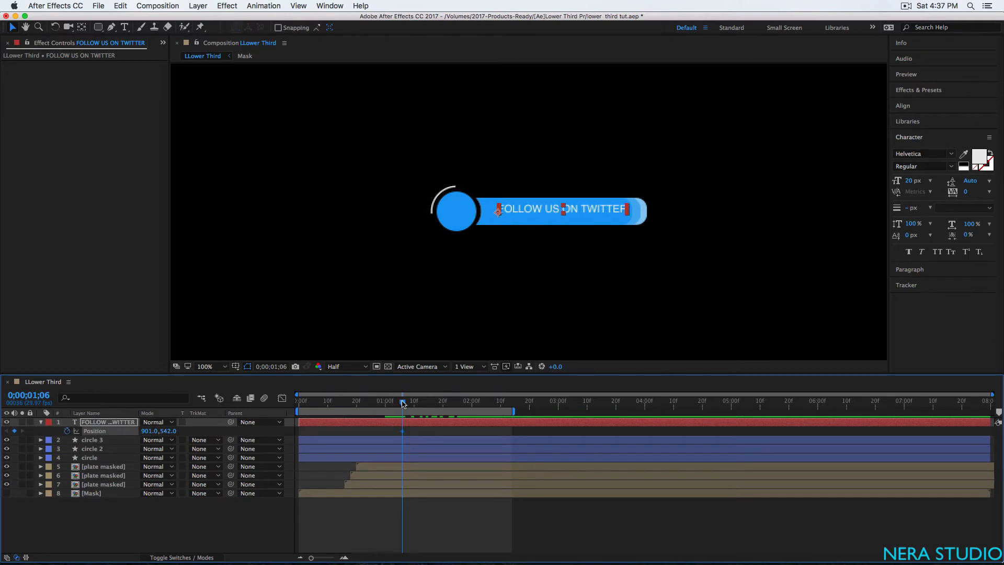
left_click_drag(402, 403, 474, 403)
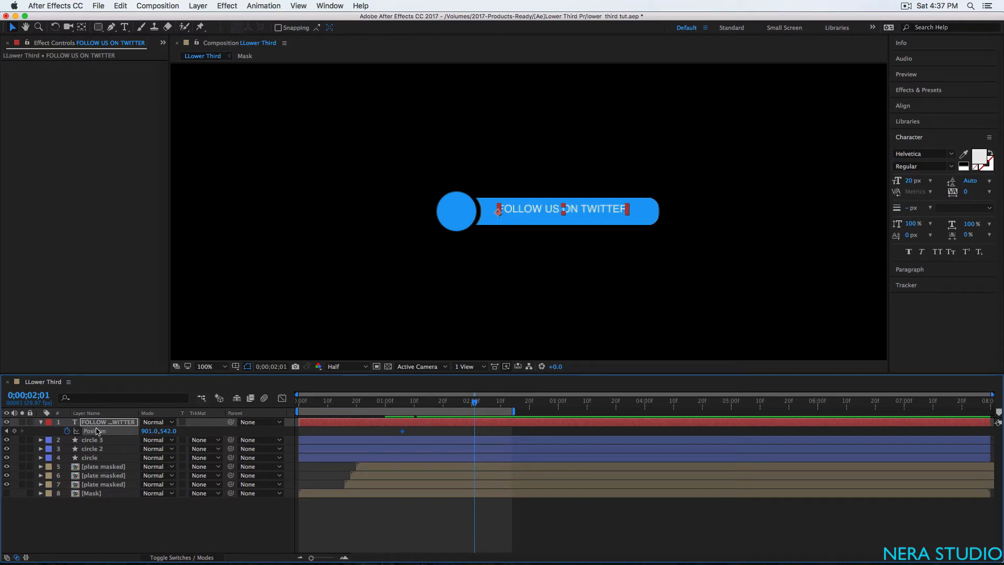
left_click(15, 430)
left_click_drag(474, 402, 402, 426)
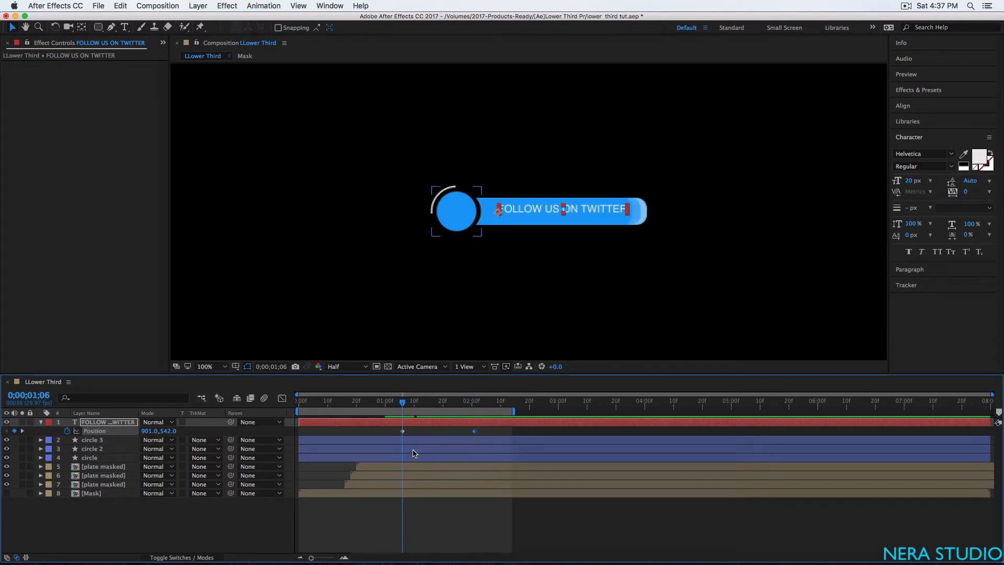
left_click_drag(146, 431, 113, 431)
Step: Select both Position keyframes of the text layer and open the Keyframe Assistant options for them
left_click_drag(487, 431, 399, 432)
left_click_drag(484, 434, 400, 432)
right_click(402, 432)
mouse_move(455, 552)
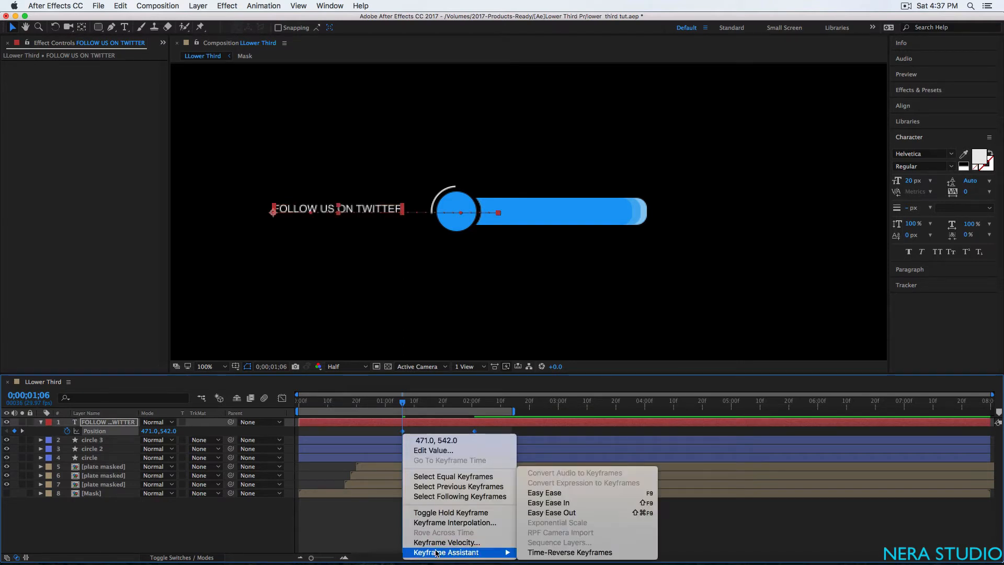
Step: Easy Ease the text layer's position keyframes with an early speed-graph peak, and extend the work area's end to about 3;05
left_click(576, 493)
key("shift+F3")
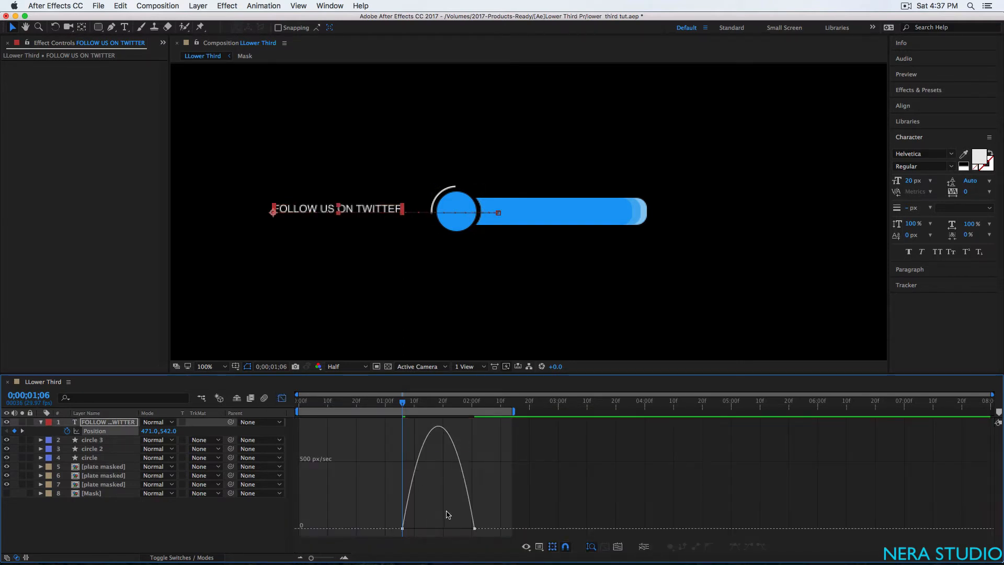
left_click_drag(450, 511, 424, 530)
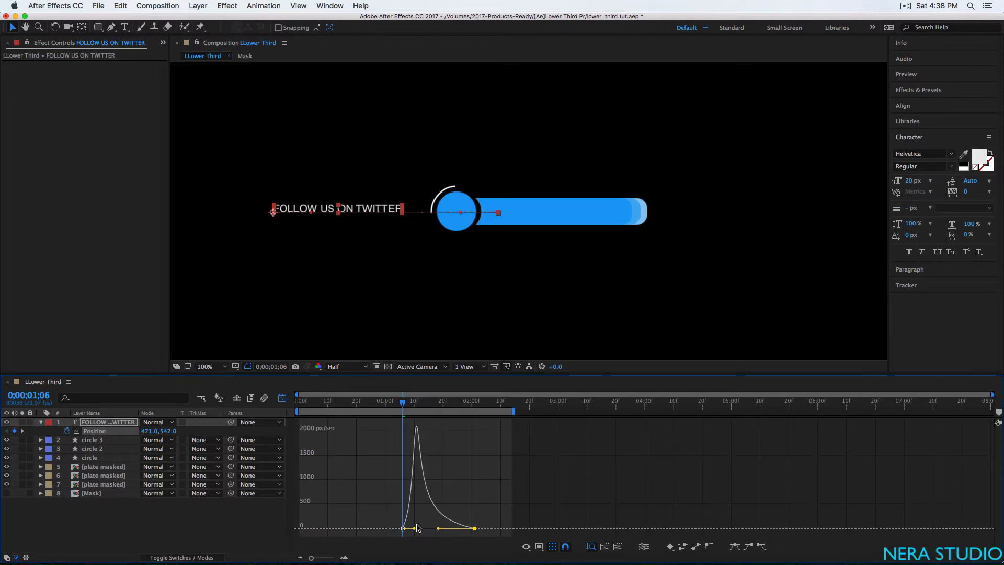
left_click(282, 398)
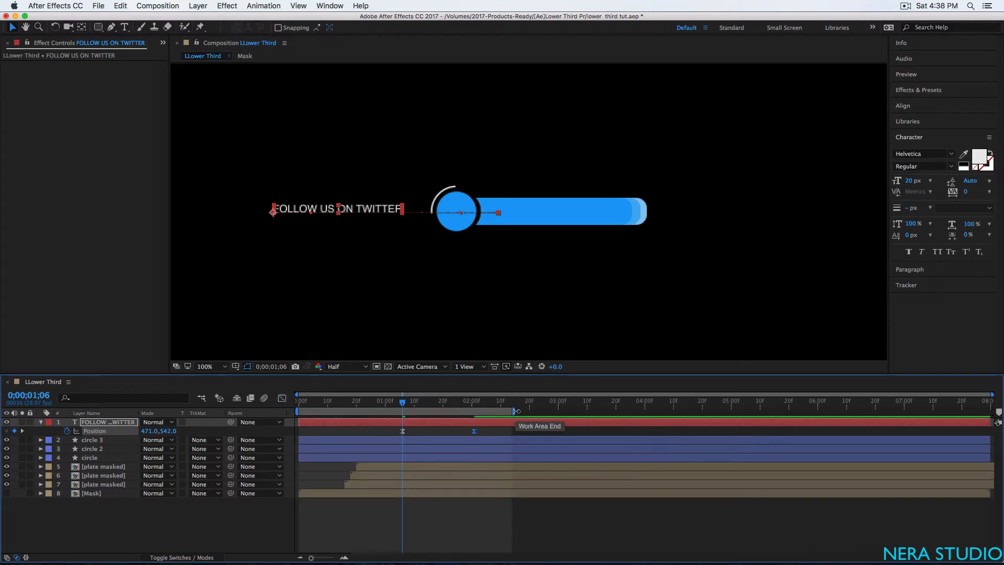
left_click_drag(515, 412, 580, 417)
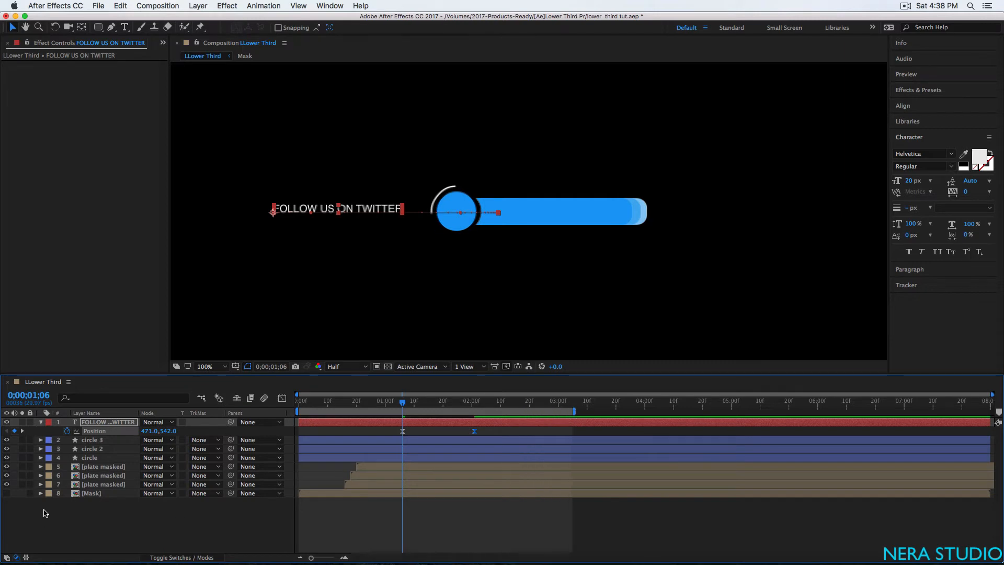
Step: Duplicate the Mask layer, place the copy directly above the FOLLOW US ON TWITTER text layer and turn on its visibility
left_click(89, 493)
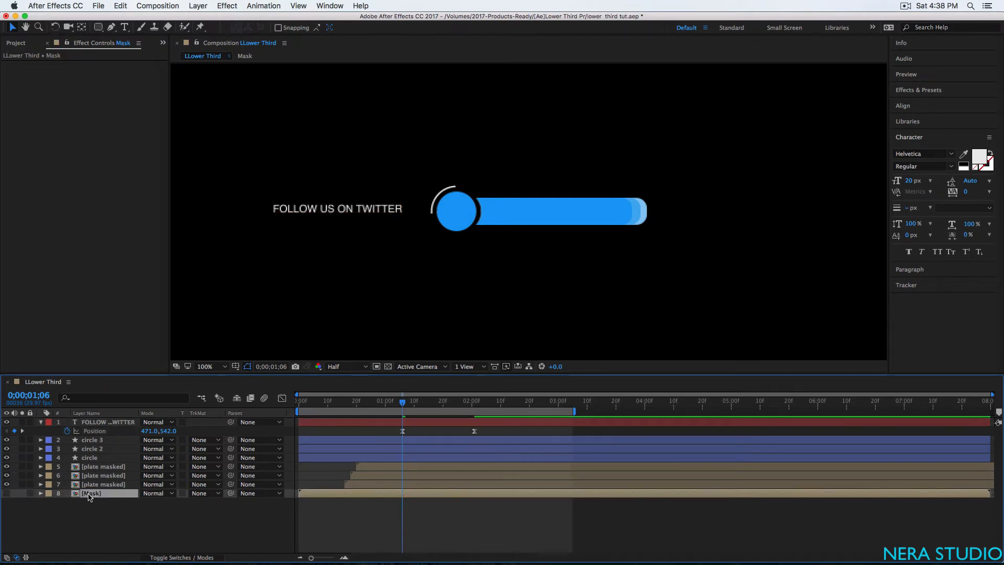
key("super+d")
left_click_drag(89, 430, 89, 421)
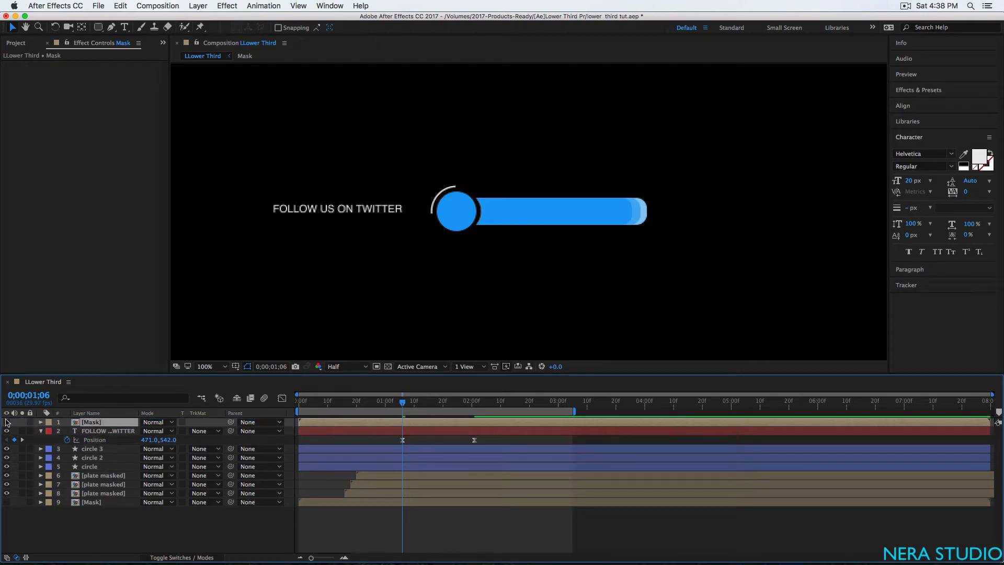
left_click(7, 422)
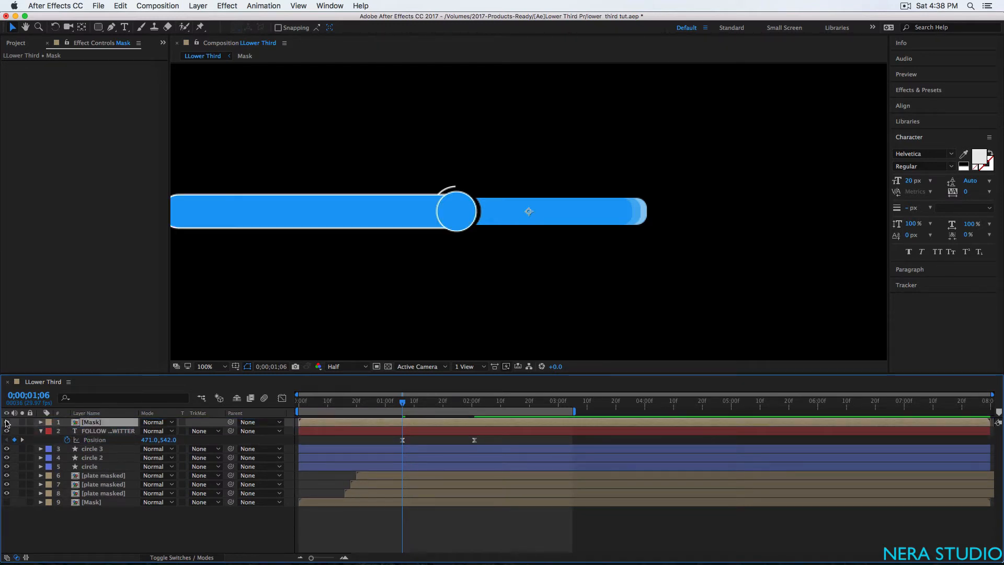
Step: Set the FOLLOW US ON TWITTER layer's track matte to Alpha Inverted Matte "[Mask]"
left_click(90, 432)
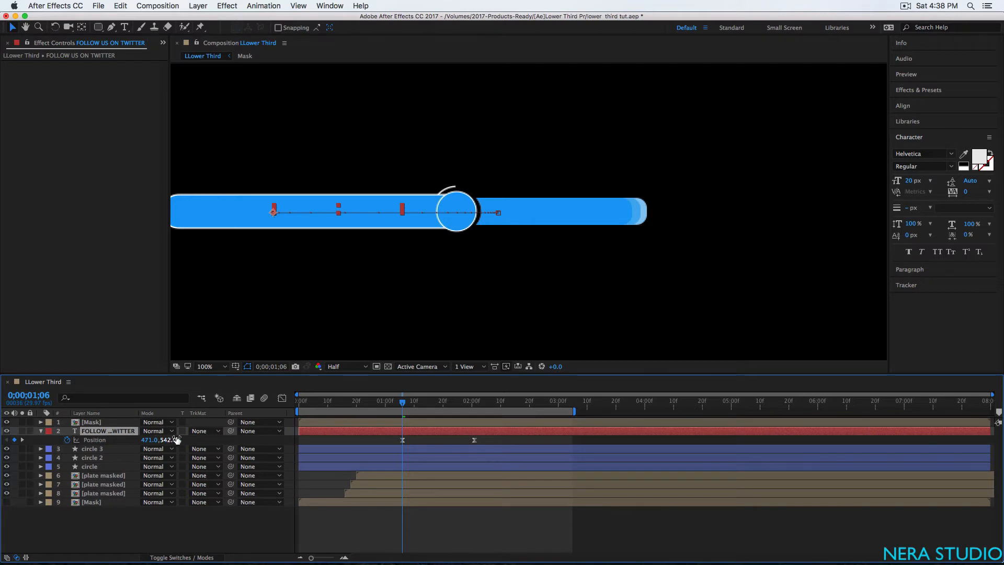
left_click(208, 432)
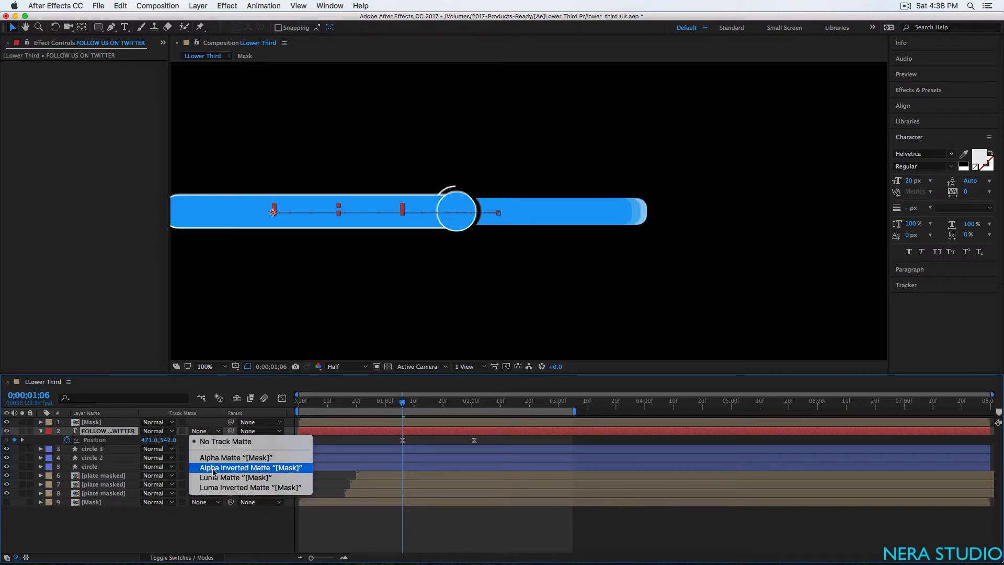
left_click(230, 469)
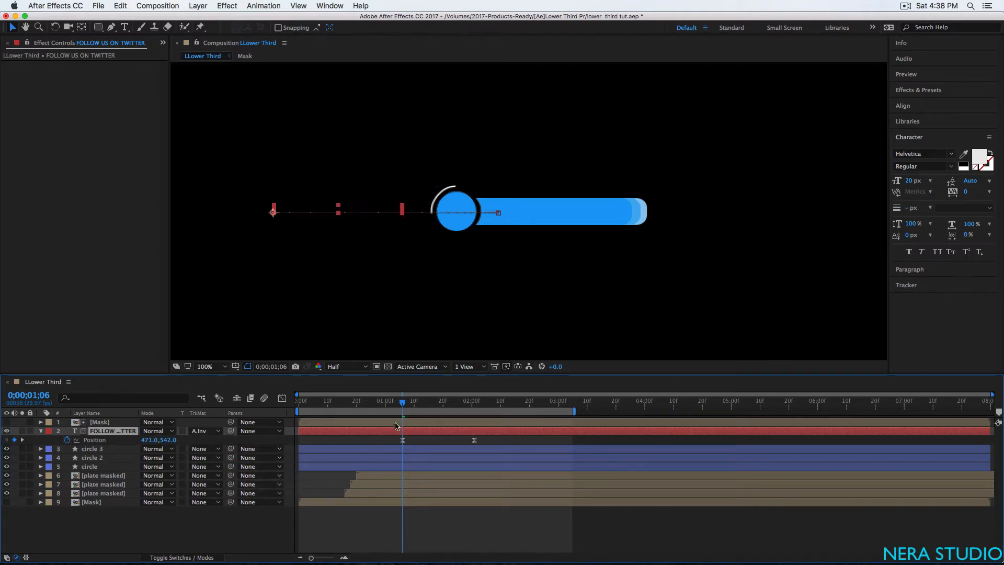
Step: Shift the upper Mask layer's position to 967, 540 while viewing frame 1;18, and collapse the open layer properties at 2;03
left_click_drag(402, 406, 438, 409)
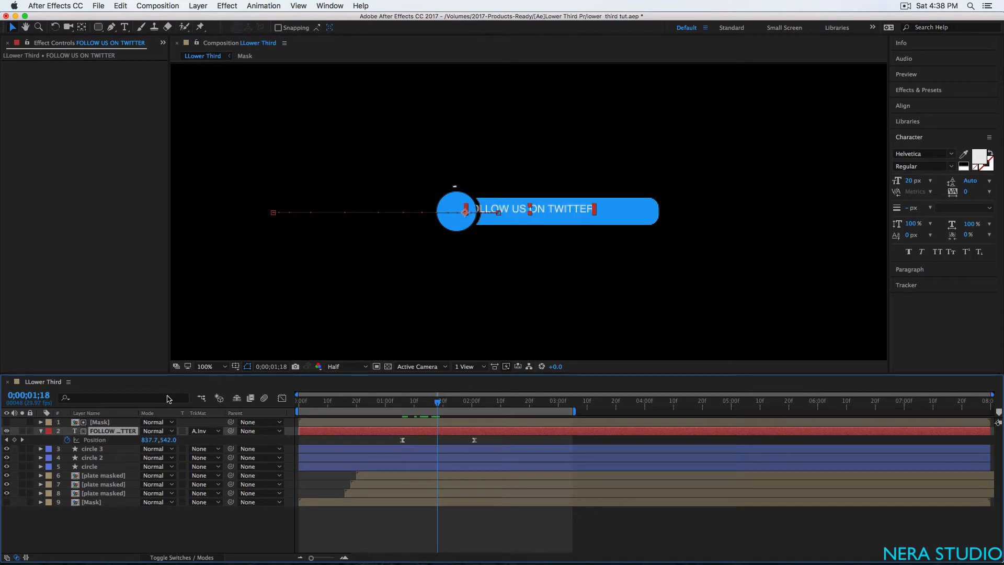
left_click(99, 422)
key("p")
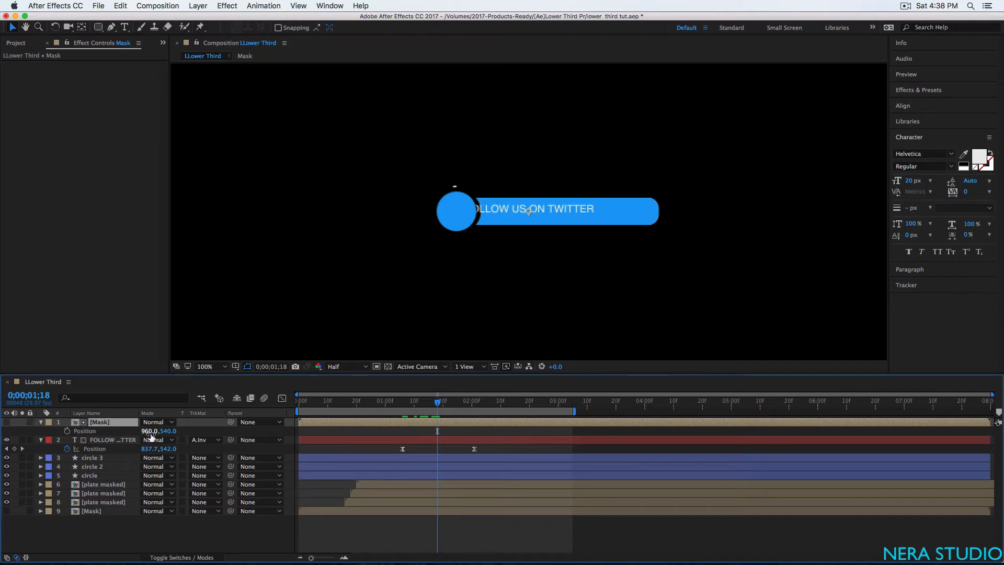
left_click_drag(147, 432, 152, 431)
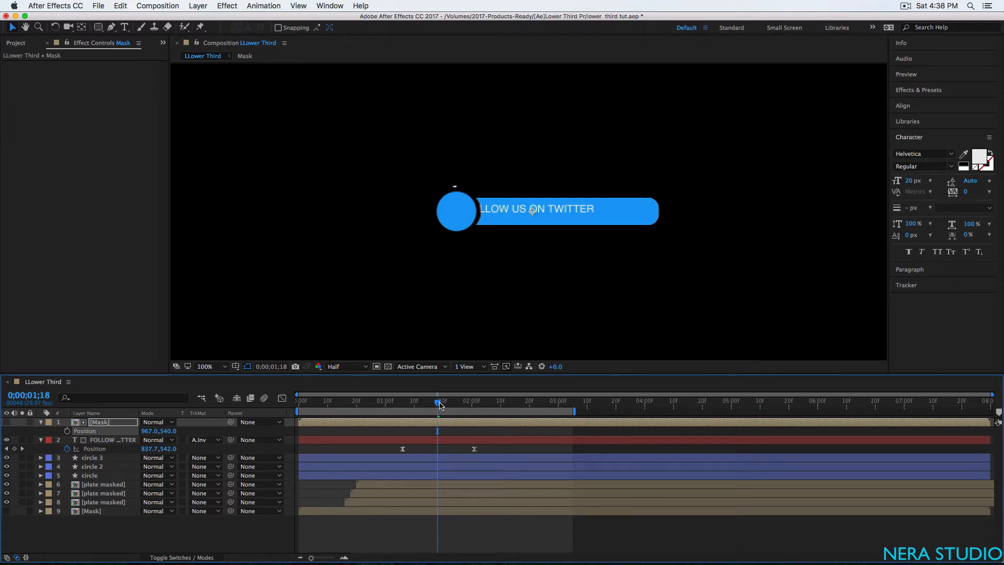
left_click_drag(439, 405, 480, 408)
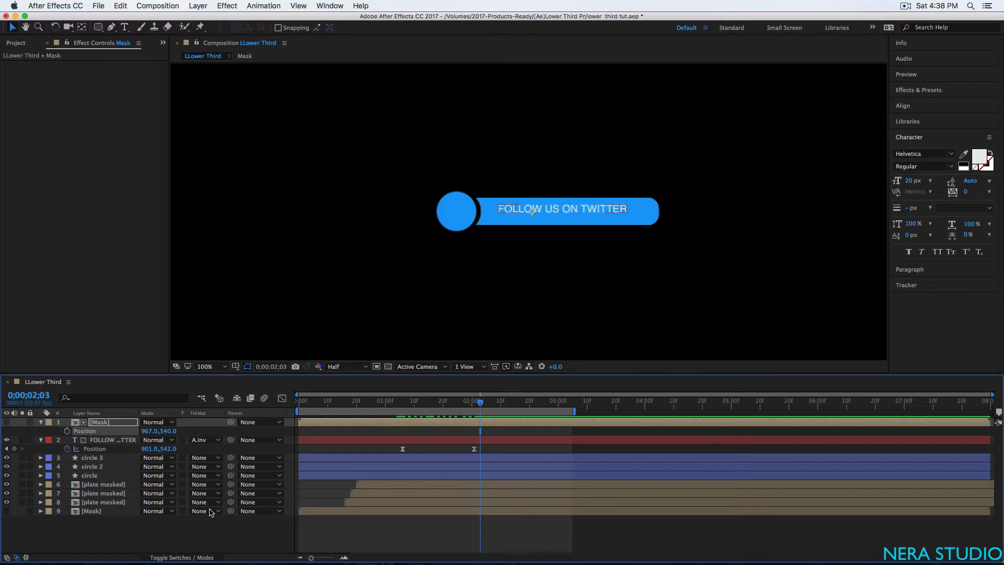
left_click(41, 421)
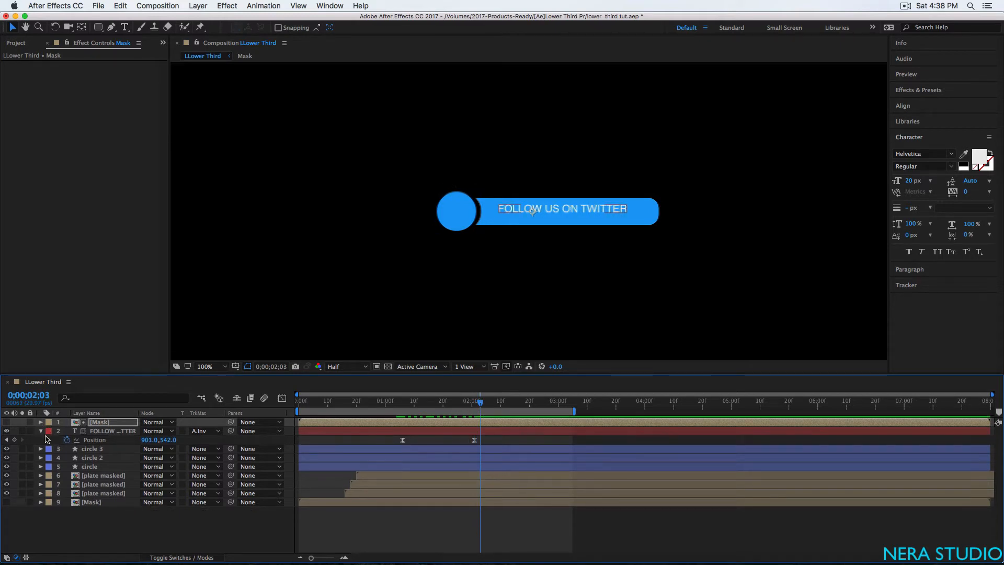
left_click(40, 431)
Step: With no layer selected, draw a straight horizontal line beneath the FOLLOW US ON TWITTER text using the Pen tool
left_click(118, 535)
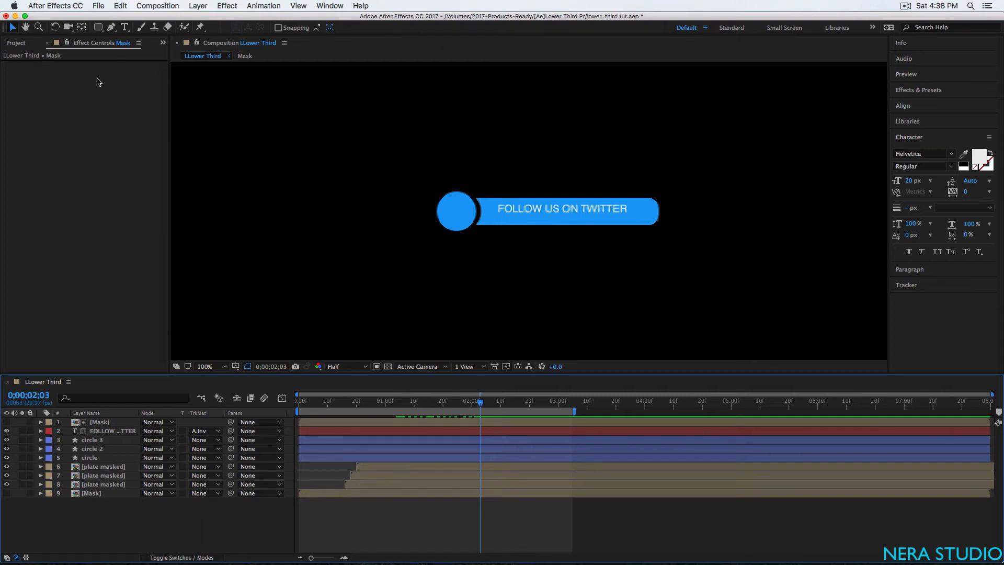
left_click(112, 28)
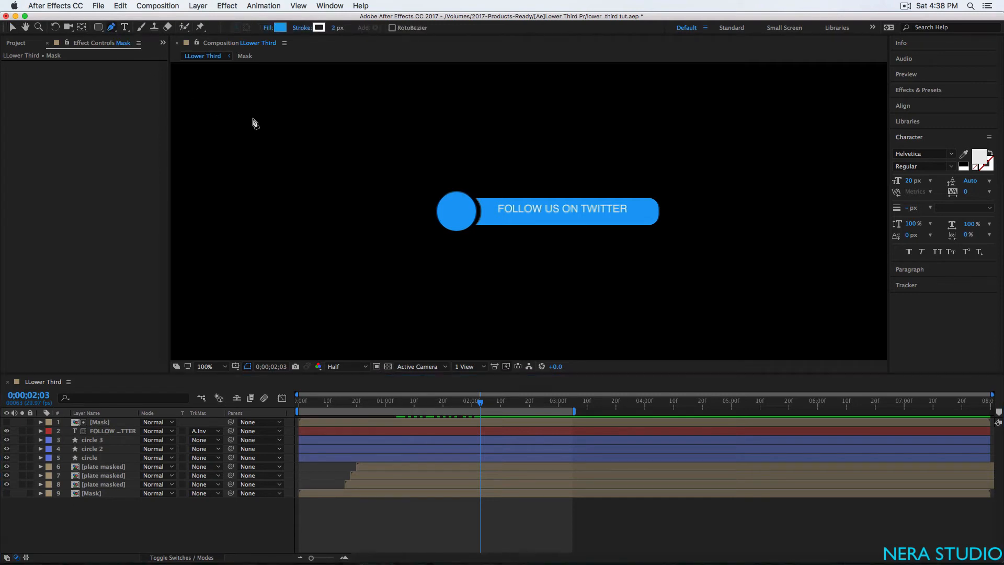
left_click(486, 216)
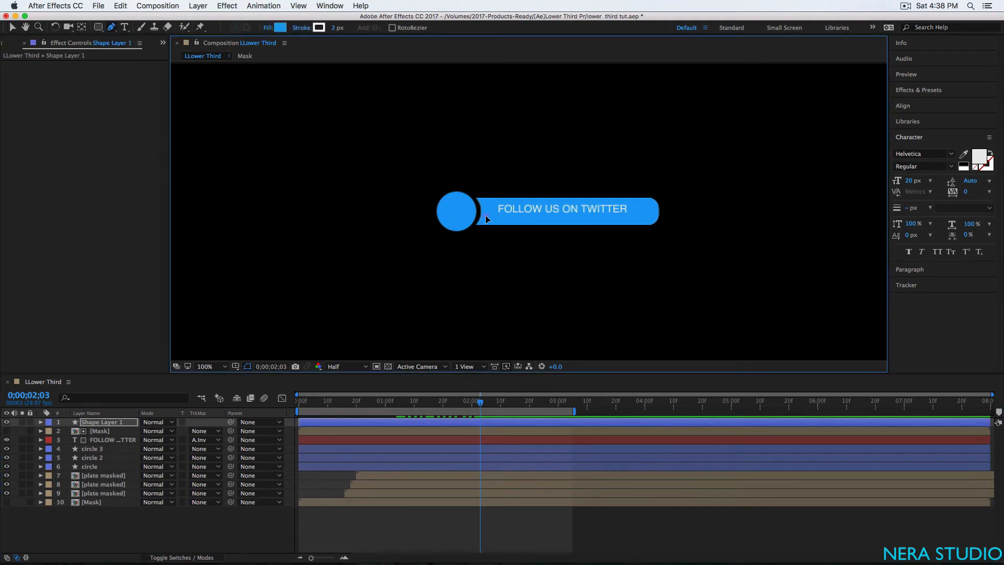
left_click(644, 216)
Step: Set the new line's fill to None and its stroke width to 3 px
left_click(275, 28)
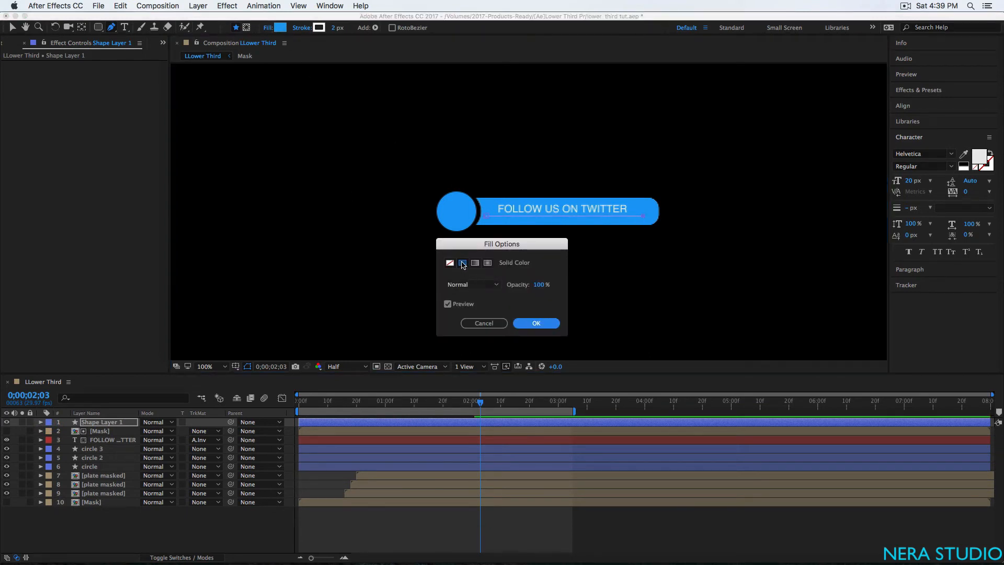
left_click(450, 263)
left_click(536, 322)
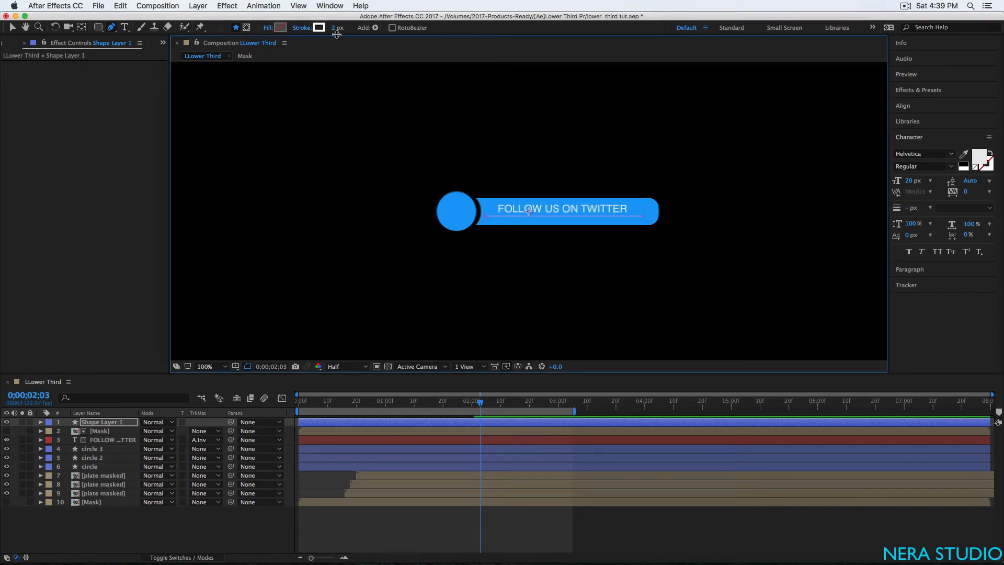
left_click(332, 28)
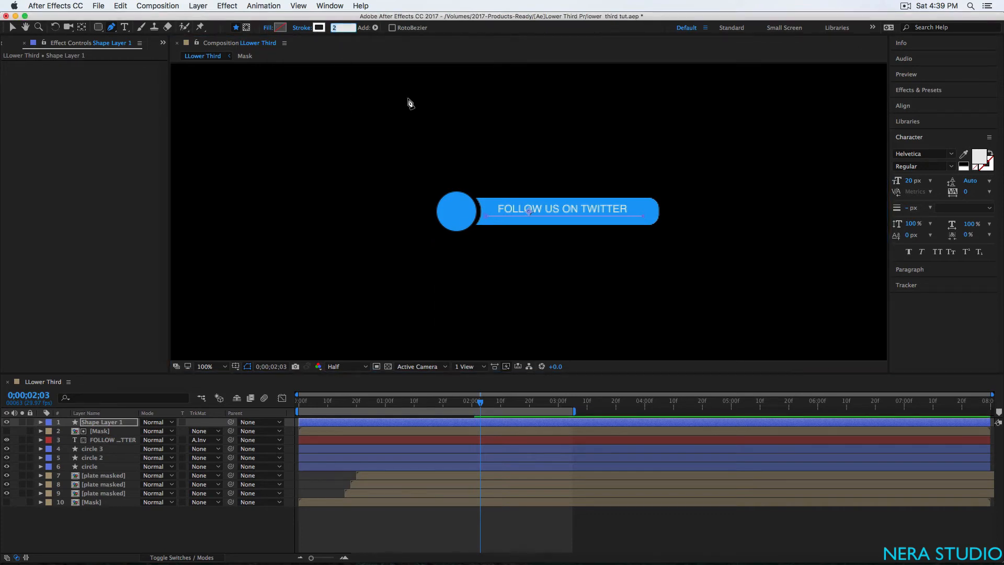
type("3")
key("Return")
left_click(232, 525)
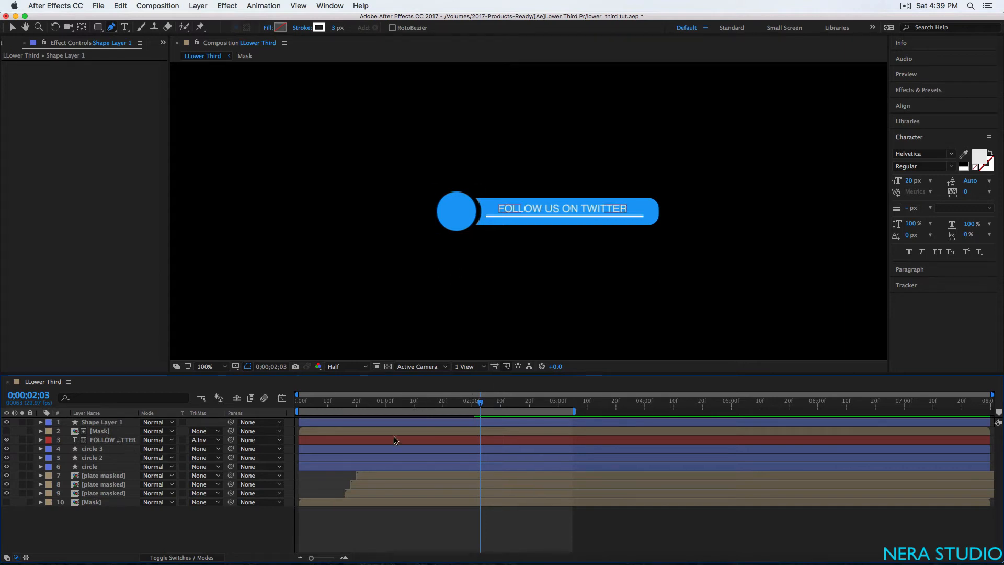
Step: Reveal the text layer's position keyframes and move the playhead to the first one at 1;06
left_click_drag(480, 403, 419, 417)
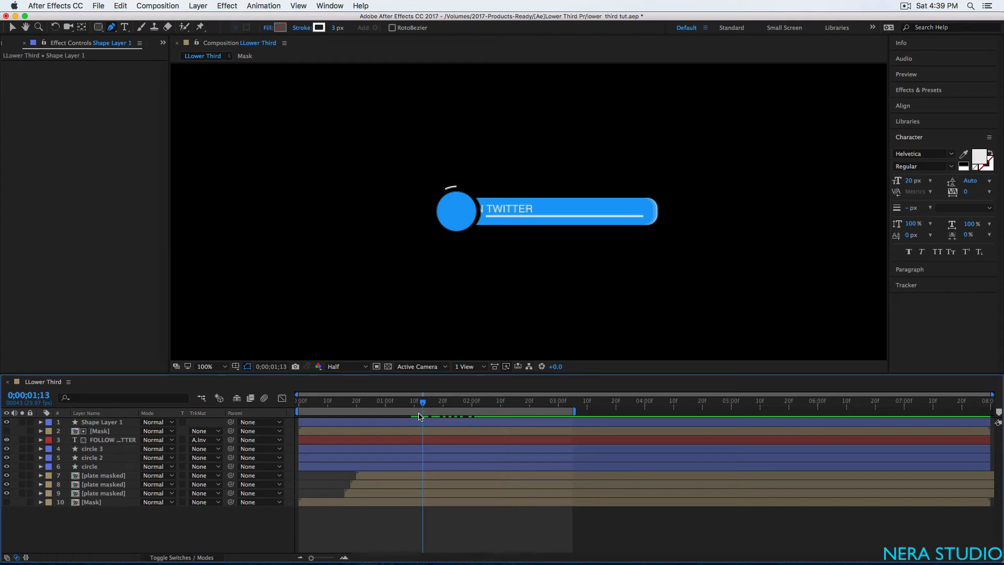
left_click(106, 443)
key("p")
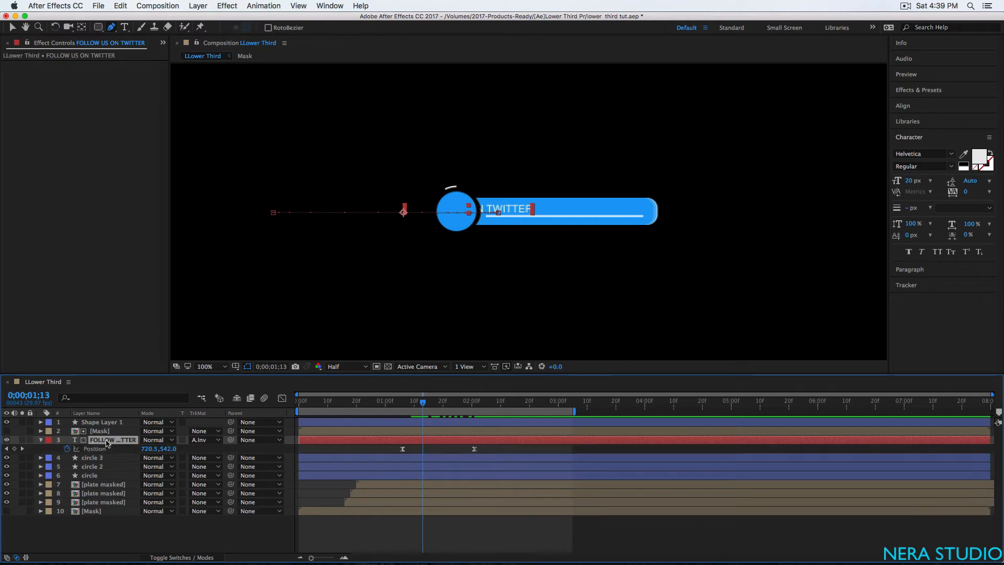
left_click_drag(422, 404, 402, 403)
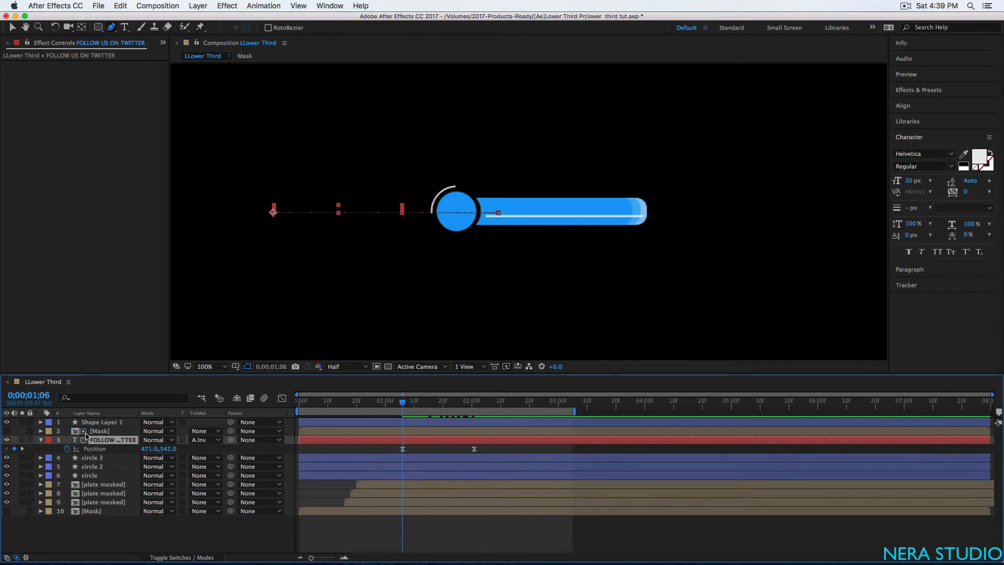
Step: Rename the underline's shape layer as line
left_click(102, 422)
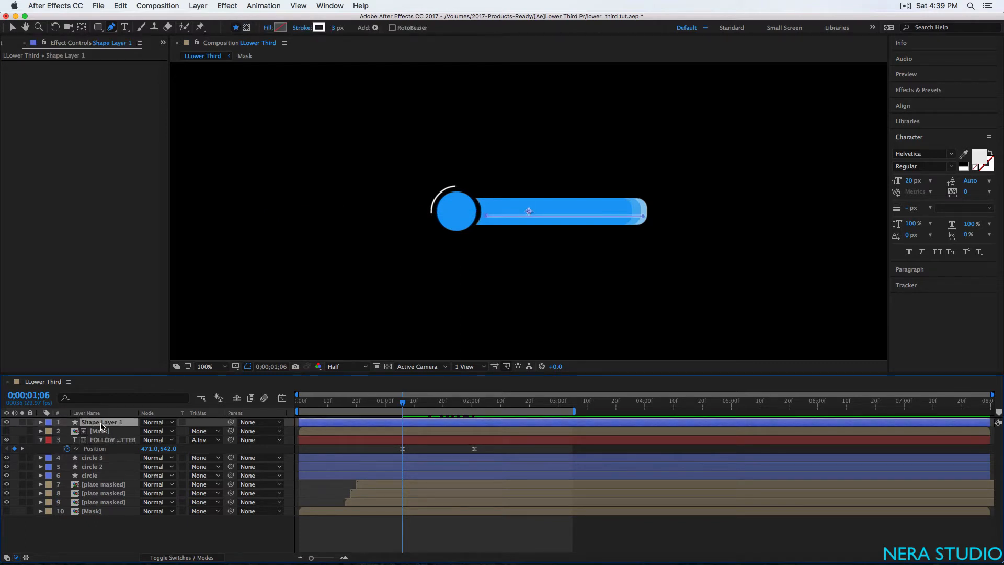
key("Return")
type("line")
key("Return")
Step: Add position keyframes to the line layer at 1;06 and 2;01, and set the one at 1;06 to 1330, 540
key("p")
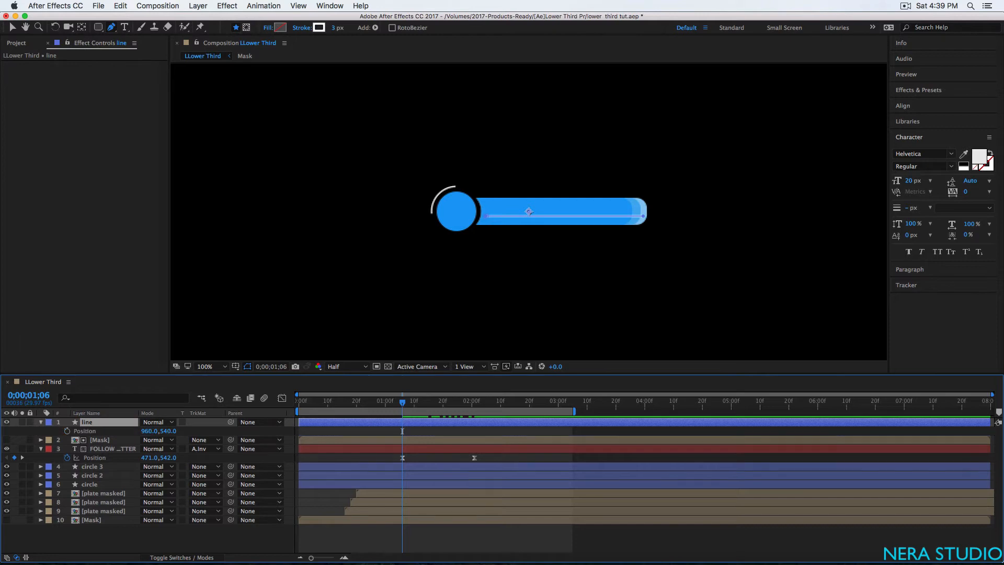
left_click(68, 432)
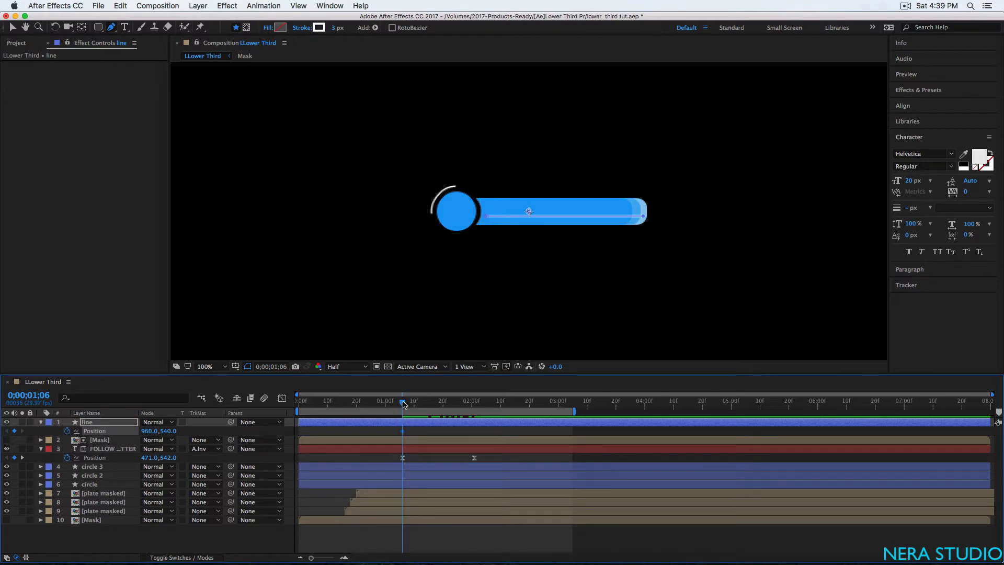
left_click_drag(403, 402, 477, 408)
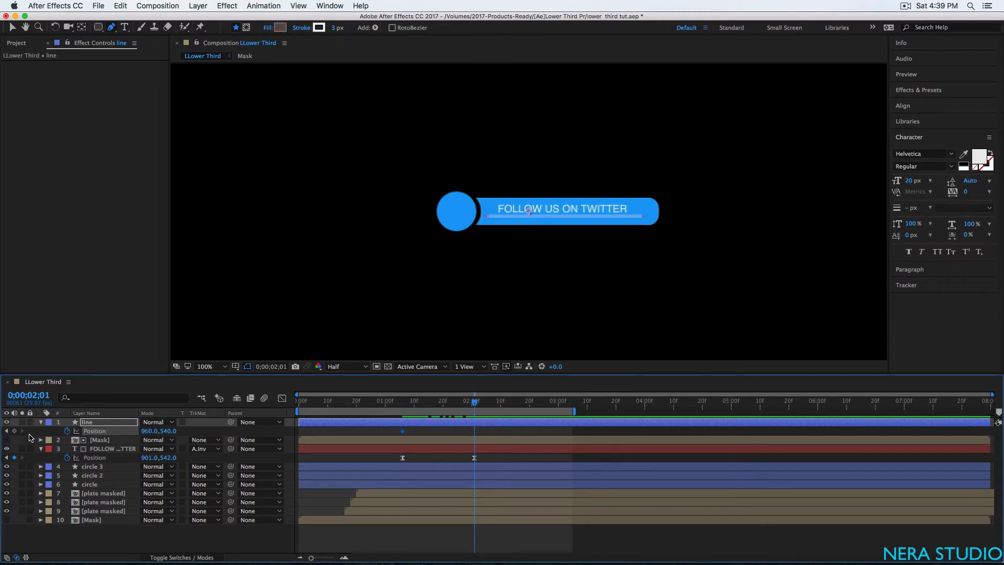
left_click_drag(469, 404, 402, 404)
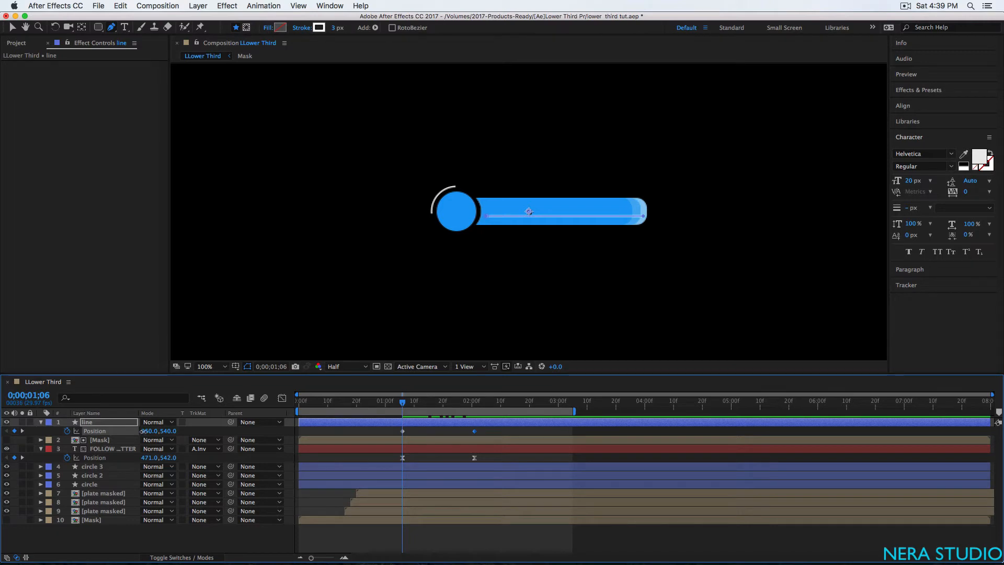
left_click_drag(151, 431, 490, 445)
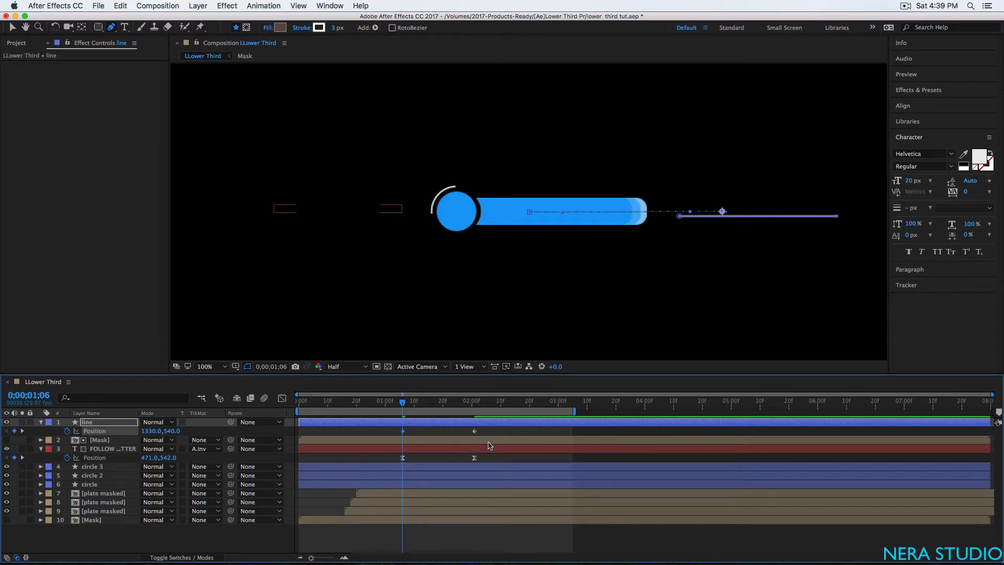
Step: Apply Easy Ease to the line's position keyframes and lengthen the end keyframe's incoming speed handle for an early peak
right_click(402, 431)
mouse_move(461, 552)
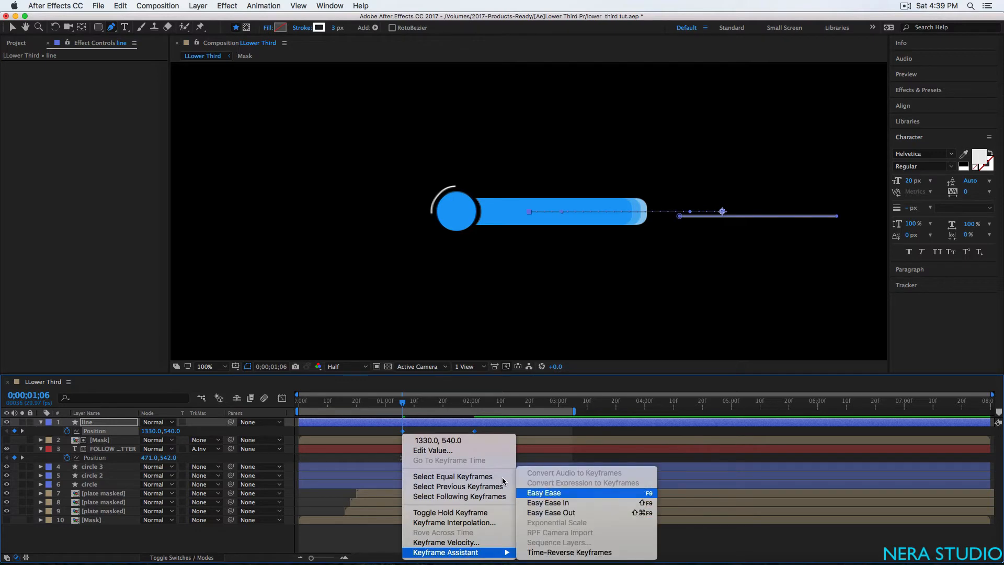
left_click(541, 494)
left_click(281, 399)
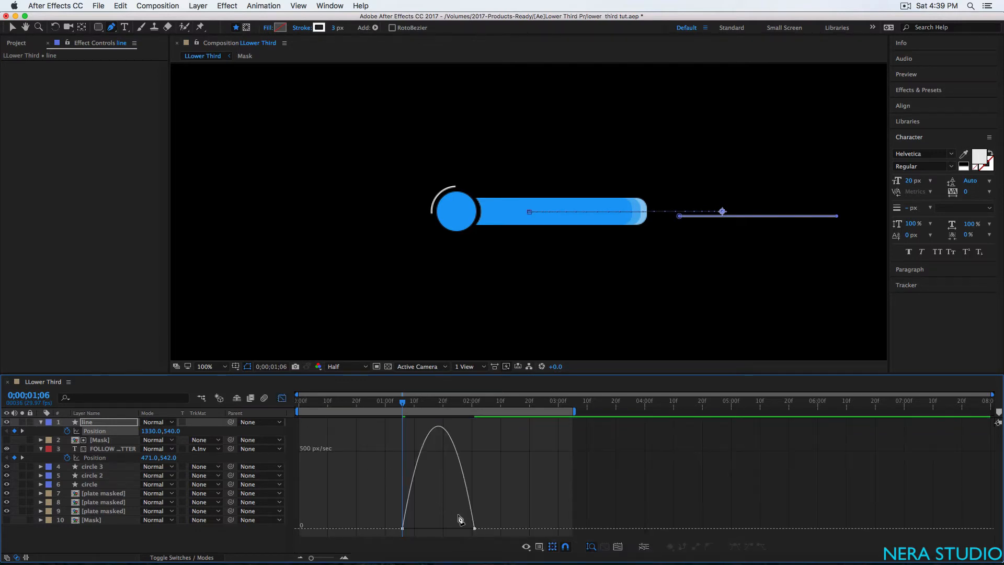
key("v")
left_click(475, 528)
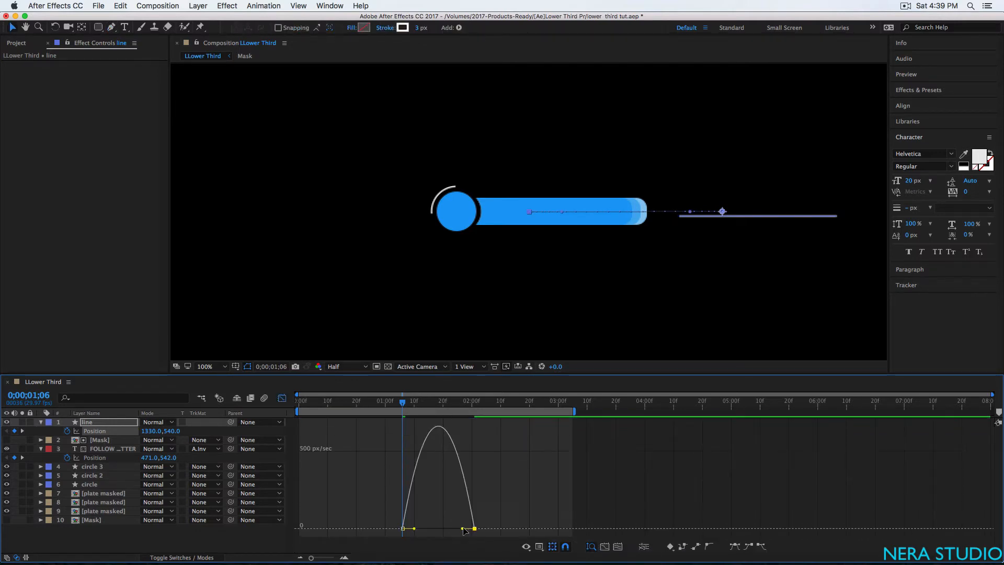
left_click_drag(463, 528, 412, 530)
left_click(281, 398)
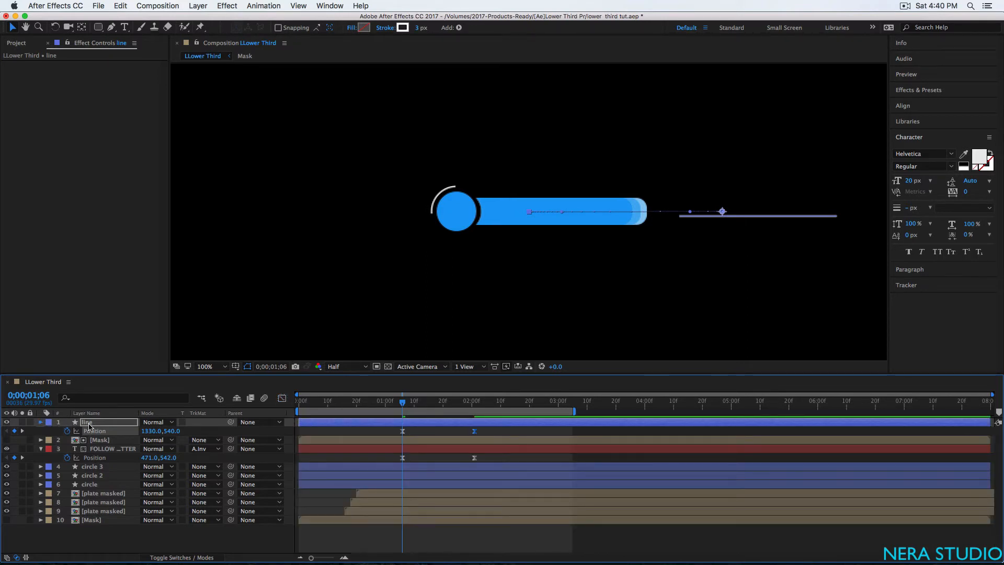
Step: At 1;11, move the lowest Mask layer to the top of the stack above line and turn on its visibility
left_click(41, 422)
mouse_move(403, 408)
left_mouse_down()
mouse_move(391, 408)
mouse_move(453, 412)
mouse_move(416, 411)
left_mouse_up()
left_click(98, 513)
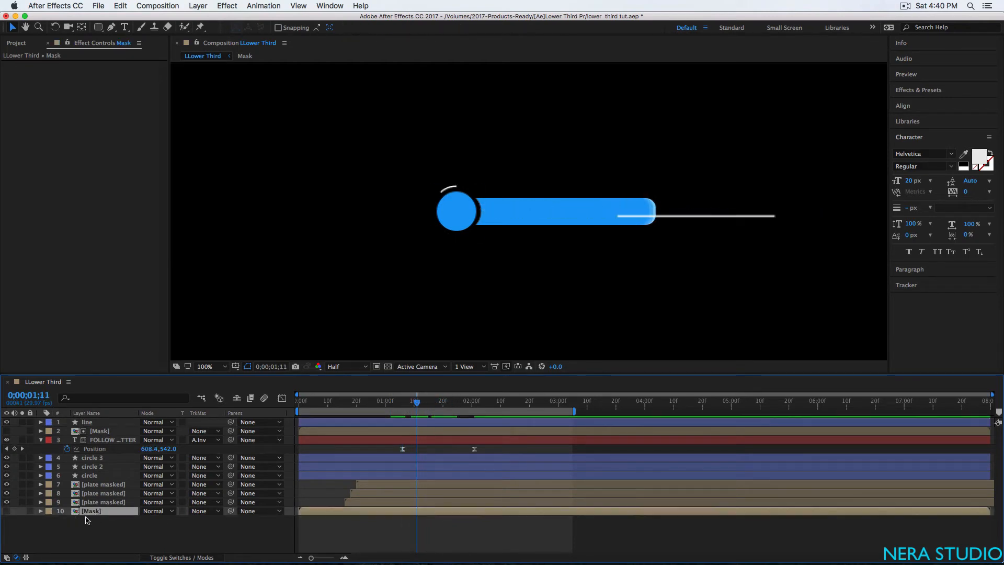
left_click_drag(94, 513, 81, 421)
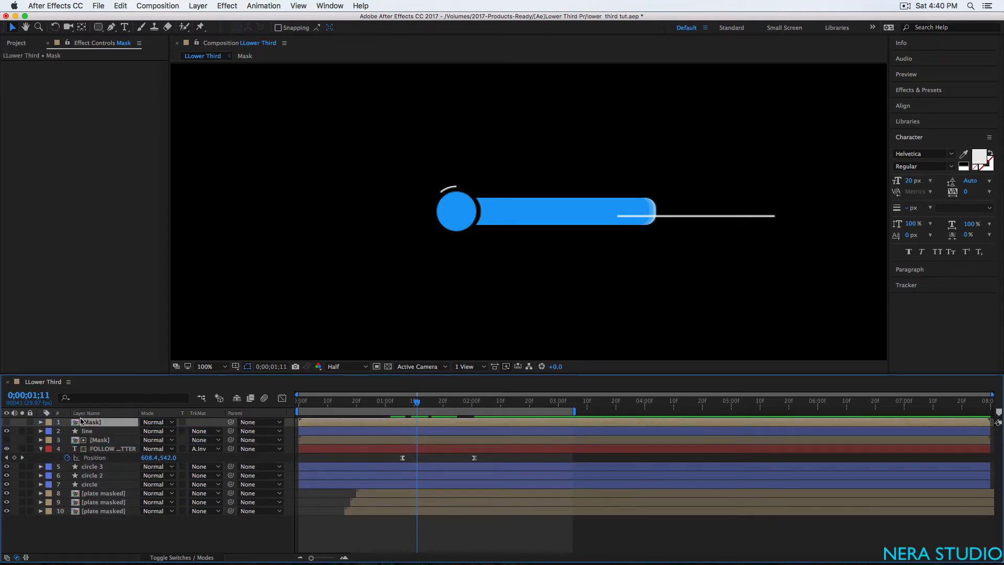
left_click(7, 422)
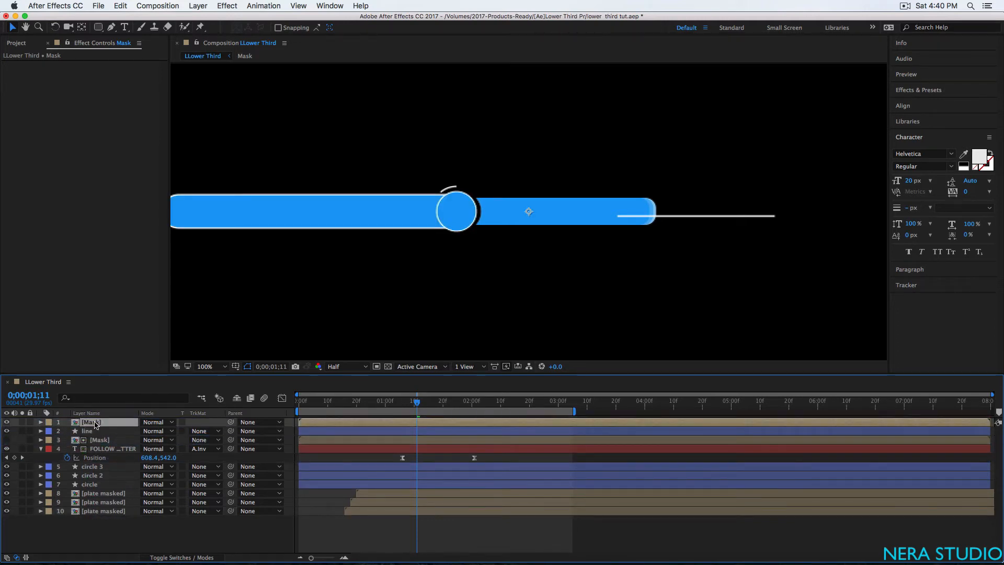
Step: Set the top Mask layer's position to 1303, 540 so its edge lines up with the plate's end
key("p")
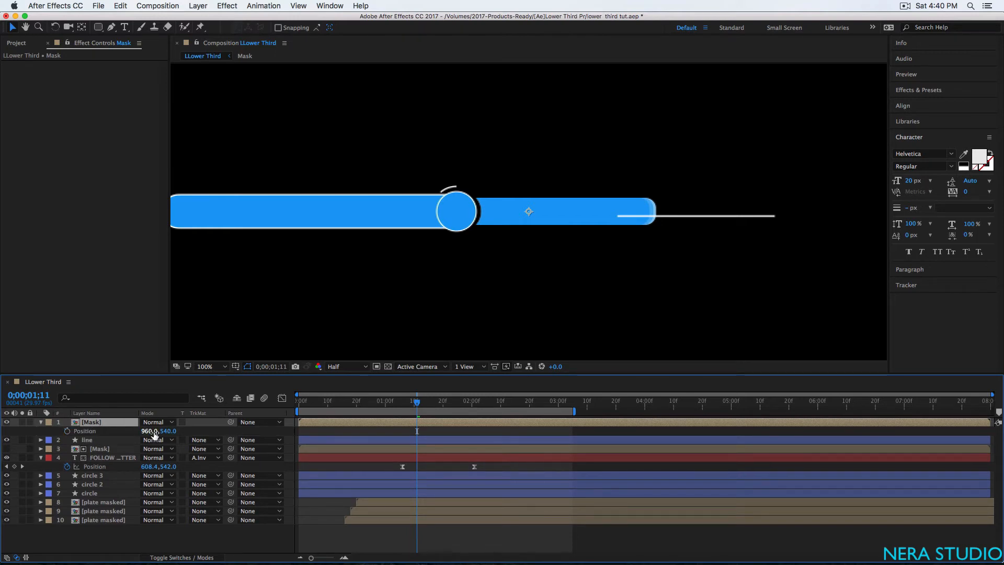
left_click_drag(152, 432, 317, 422)
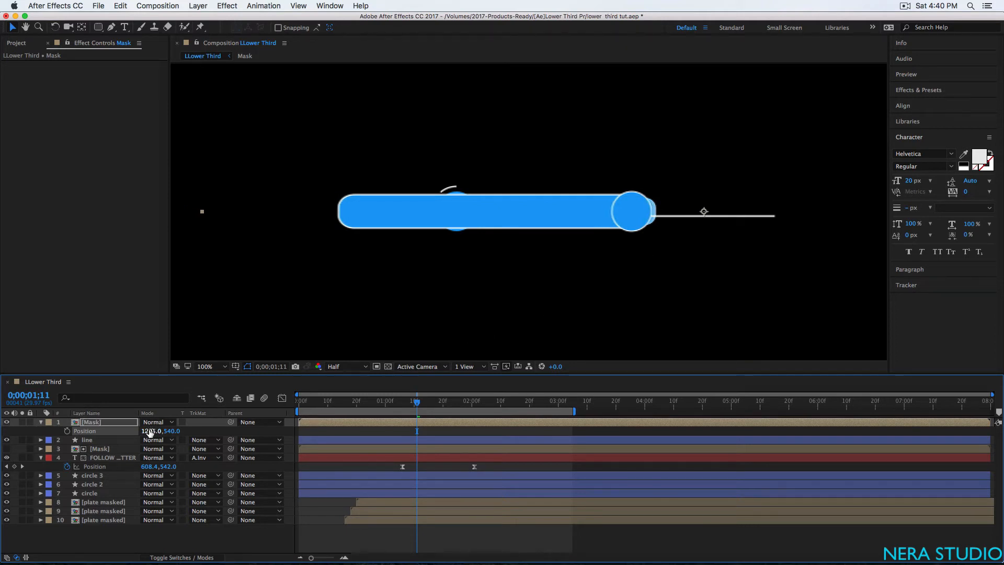
left_click_drag(149, 432, 153, 431)
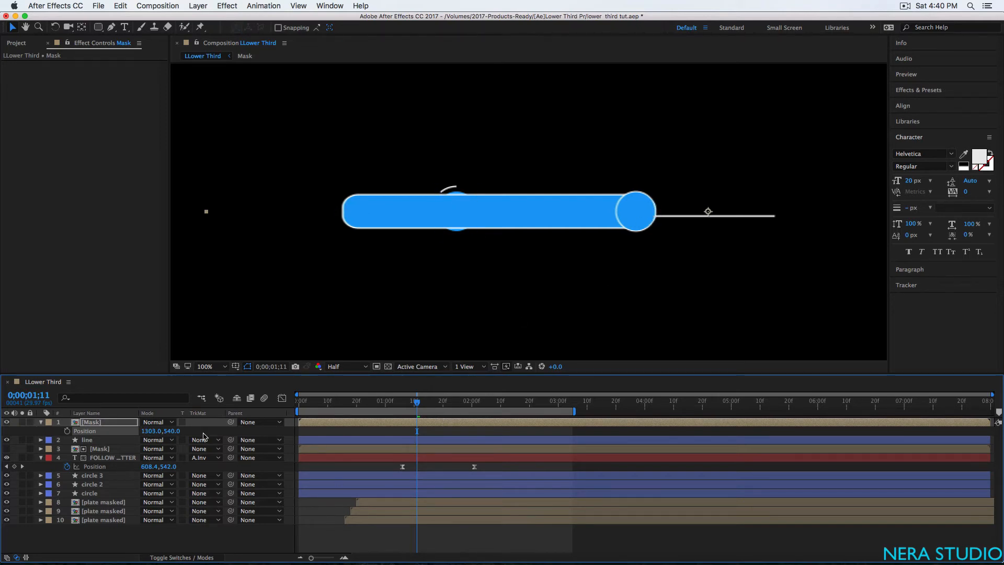
Step: Apply an Alpha Matte from the Mask layer above to the line layer, and preview the animation from 1;06
left_click(91, 441)
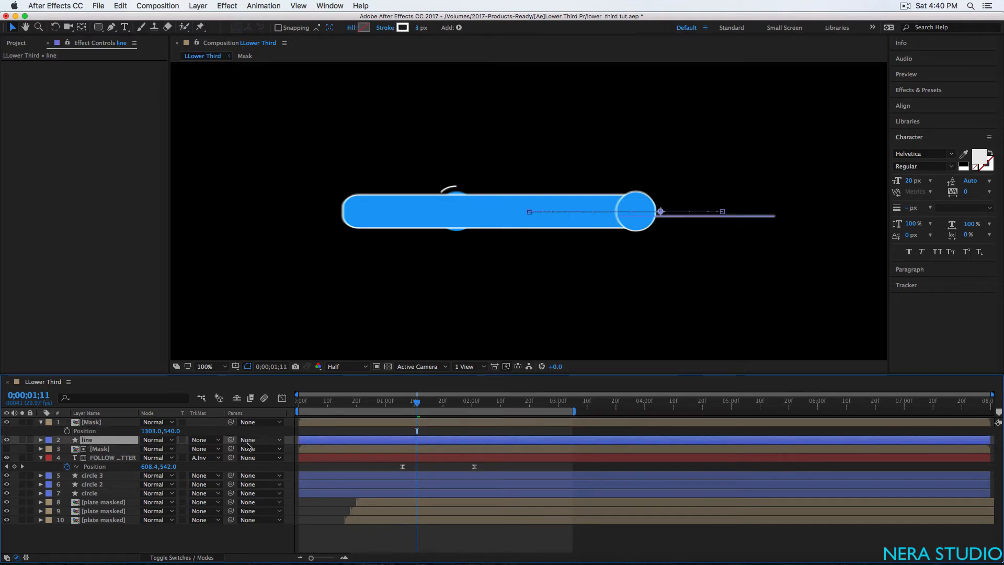
left_click(209, 442)
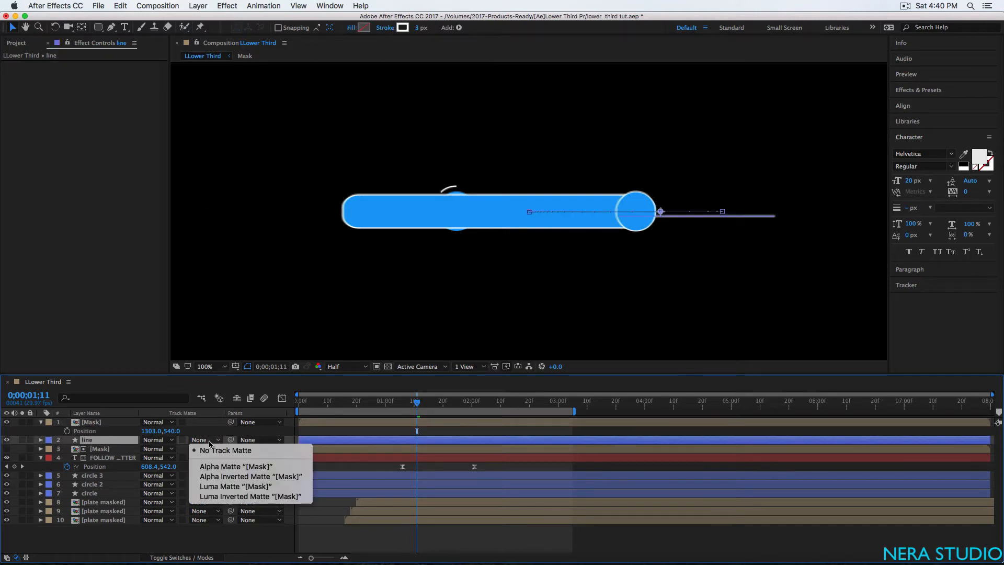
left_click(224, 466)
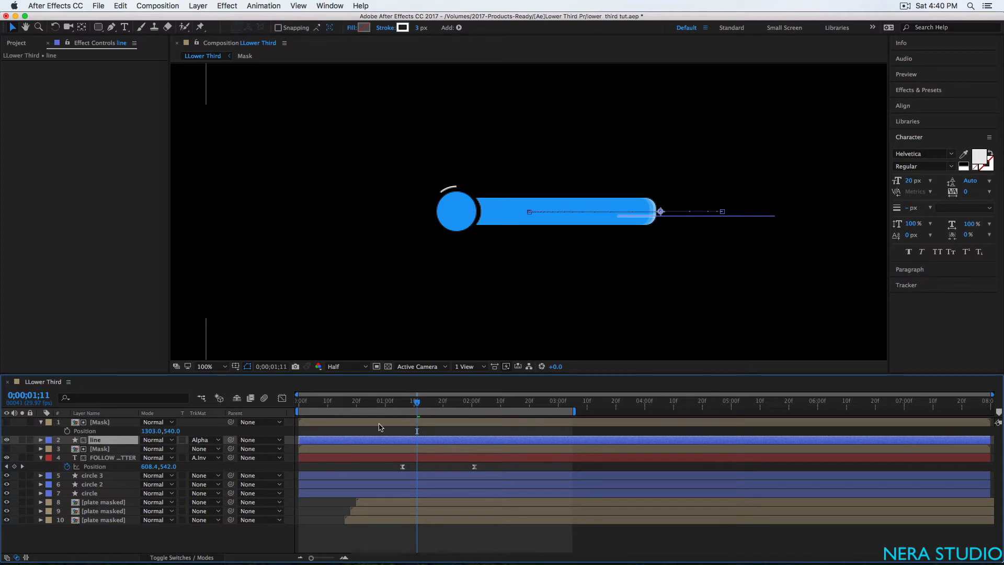
left_click_drag(421, 403, 403, 407)
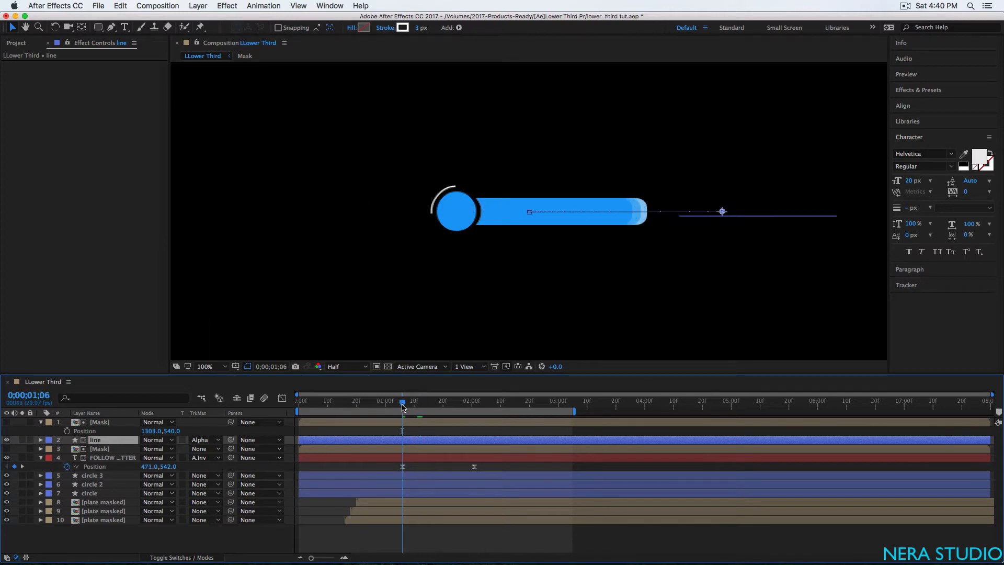
key("space")
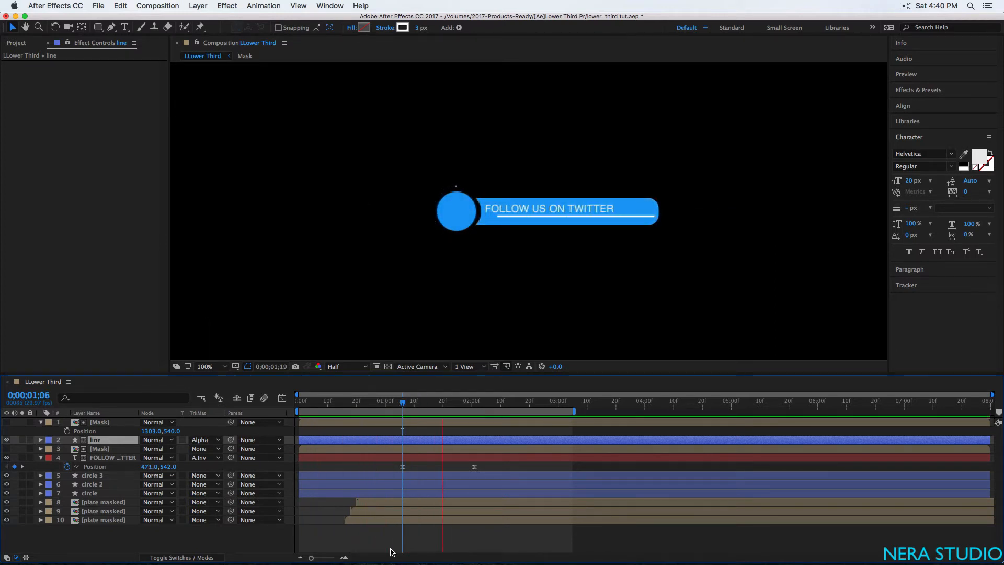
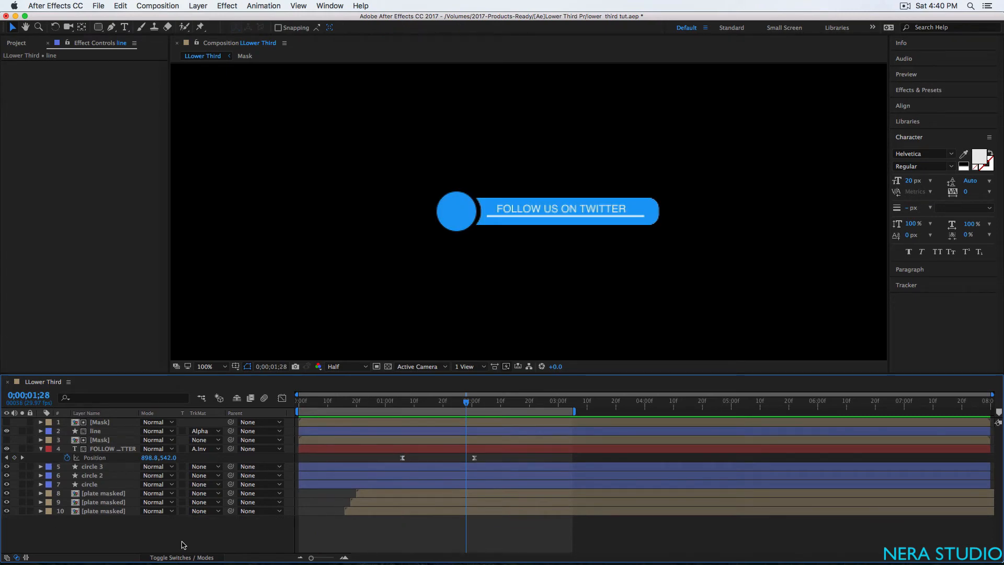
Step: Switch to Photoshop, select the whole Twitter bird path with the path selection tool and copy it
mouse_move(431, 563)
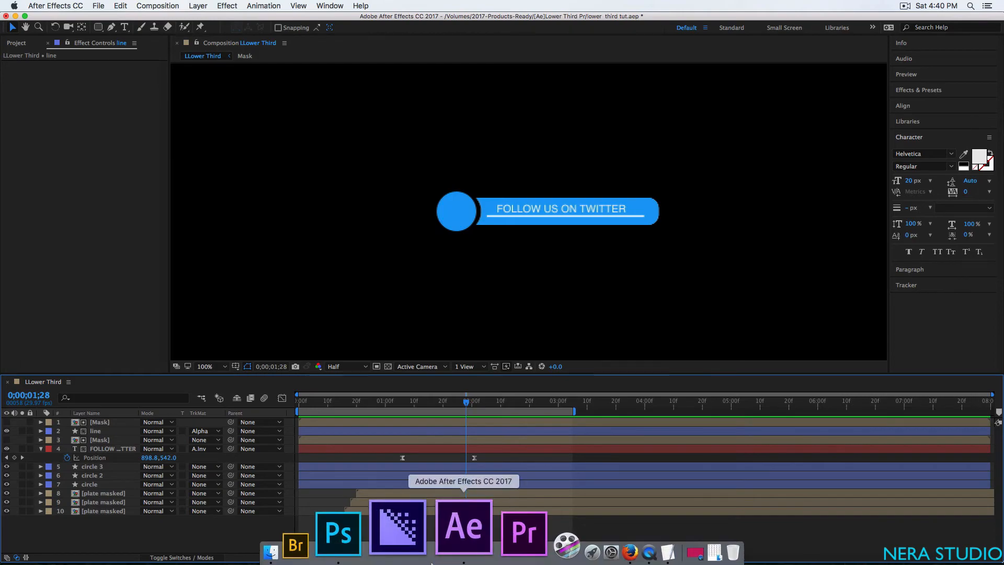
left_click(392, 546)
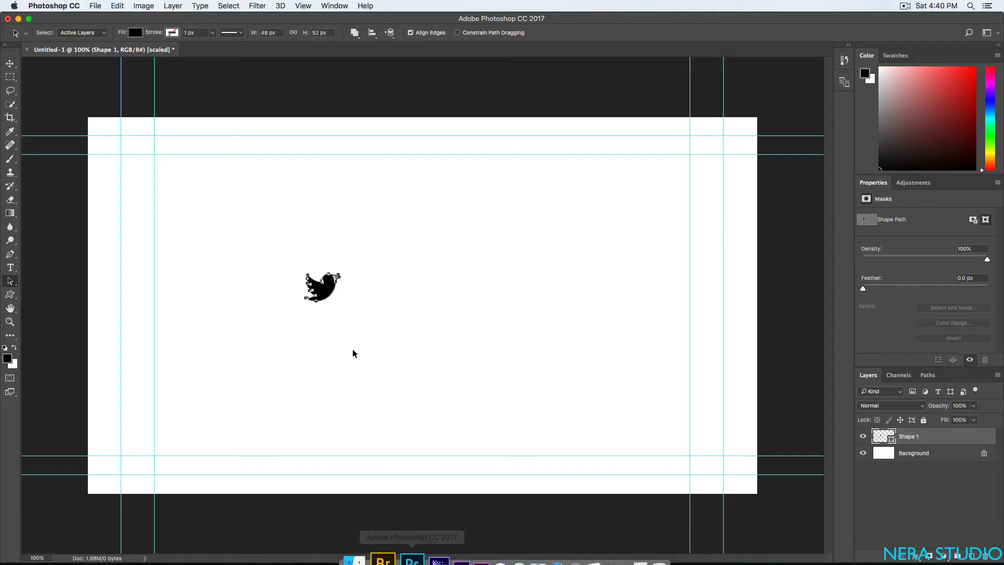
left_click_drag(262, 250, 387, 334)
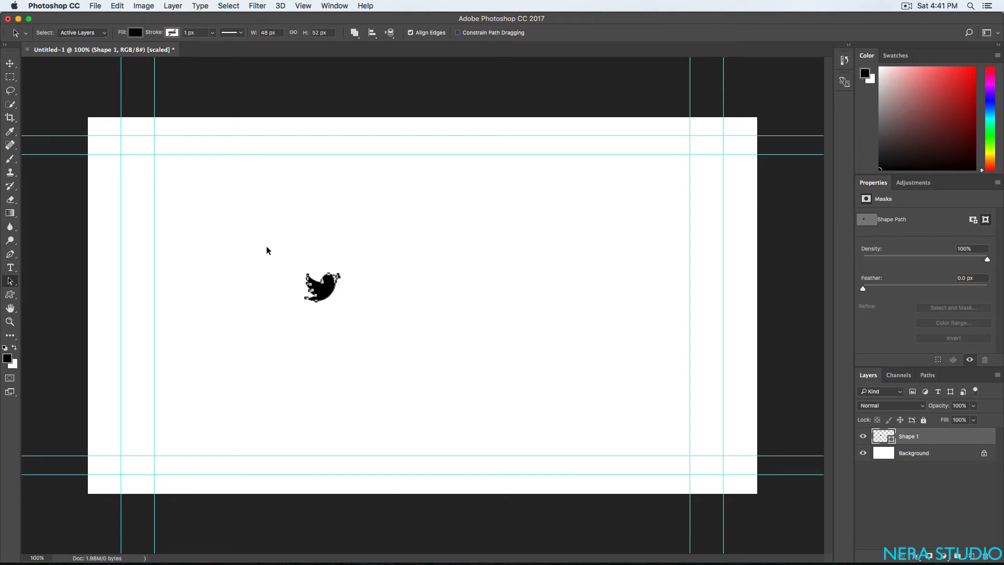
left_click(10, 294)
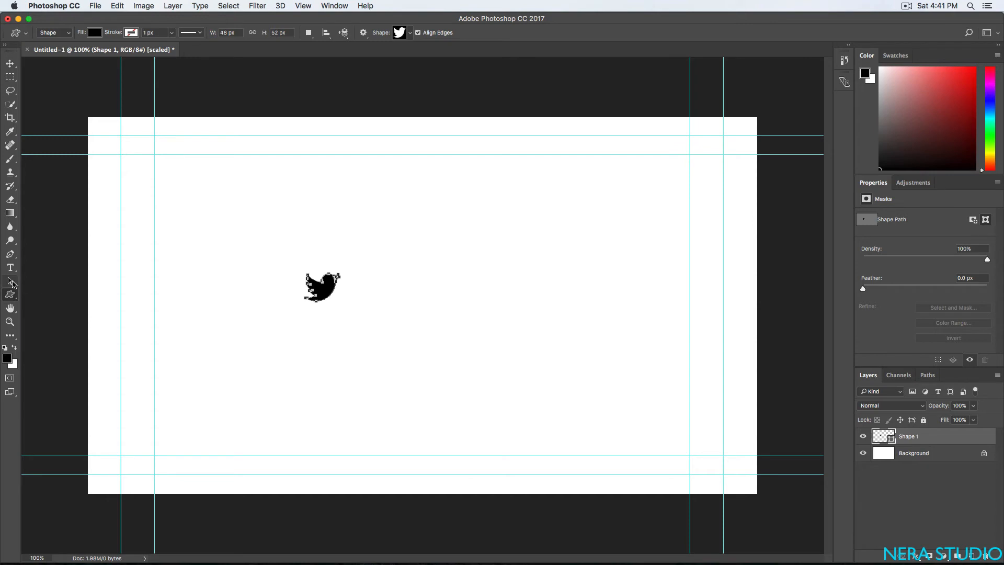
left_click(9, 281)
left_click_drag(255, 240, 395, 337)
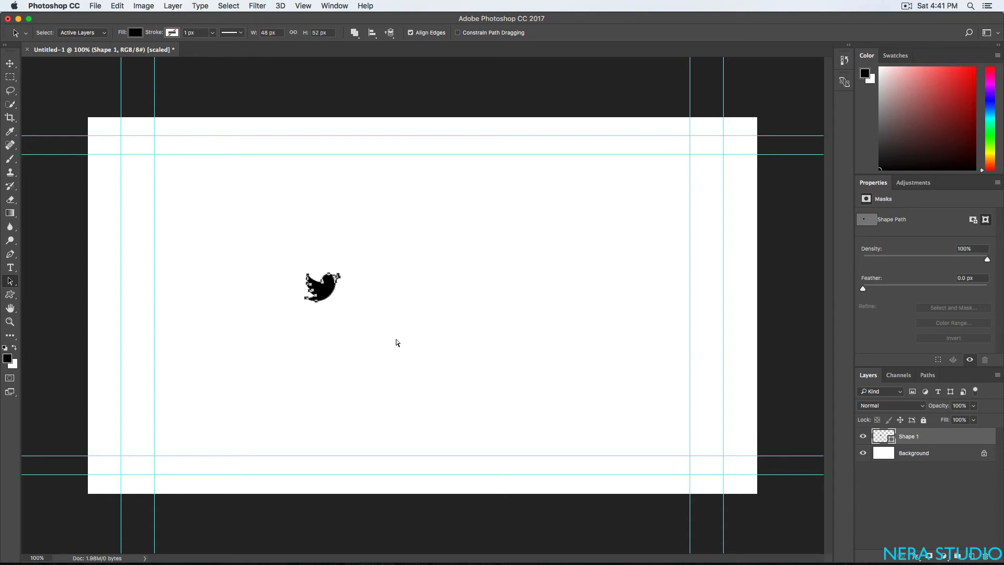
key("super+c")
left_click(119, 6)
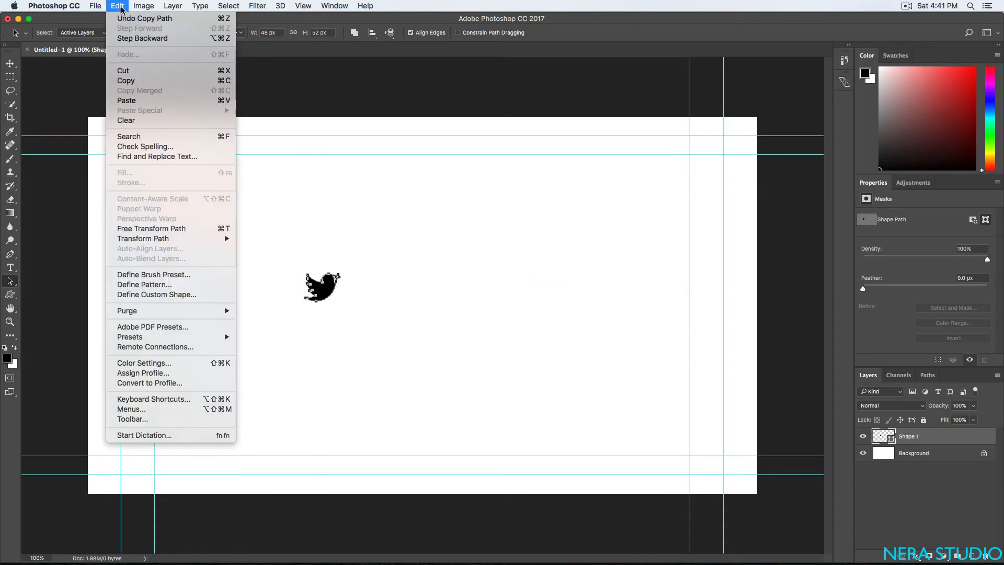
left_click(129, 81)
Step: Switch back to After Effects and create a new shape layer containing an empty path
mouse_move(347, 557)
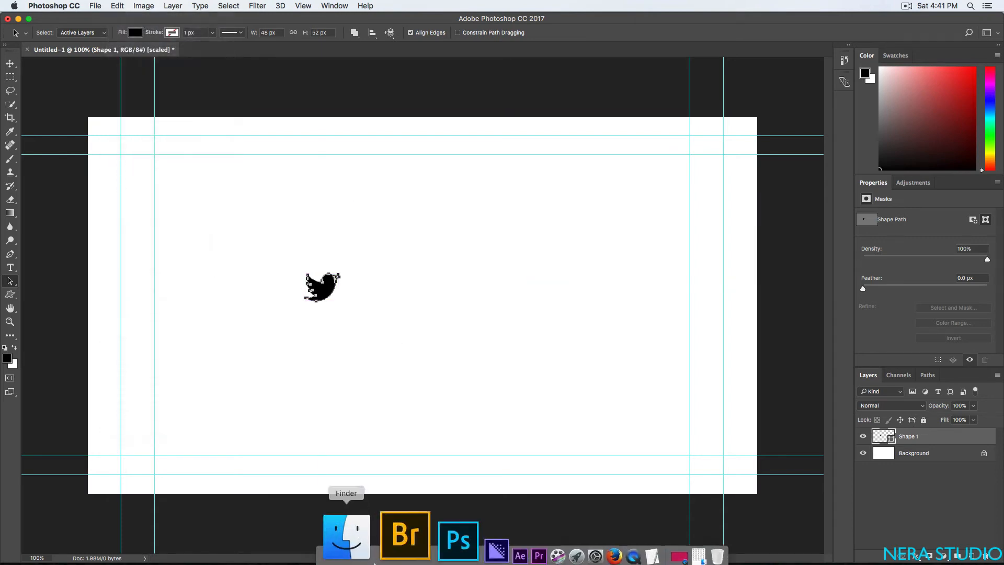
left_click(442, 542)
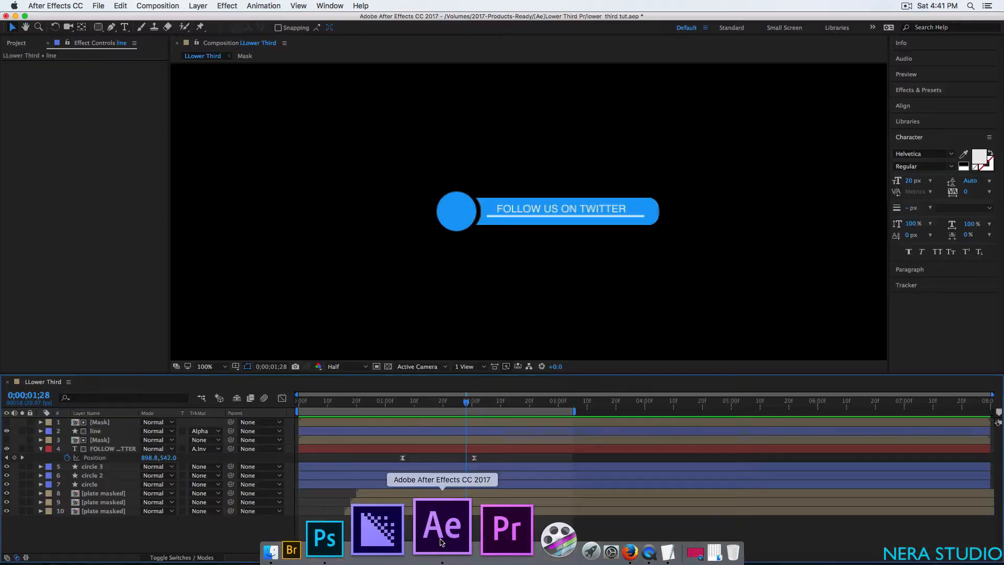
right_click(155, 537)
left_click(132, 541)
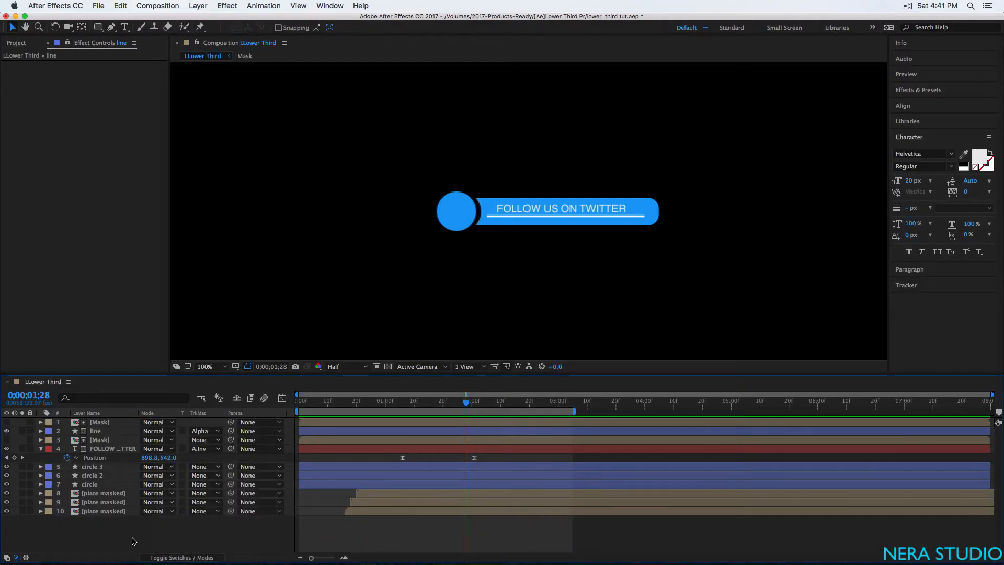
right_click(133, 541)
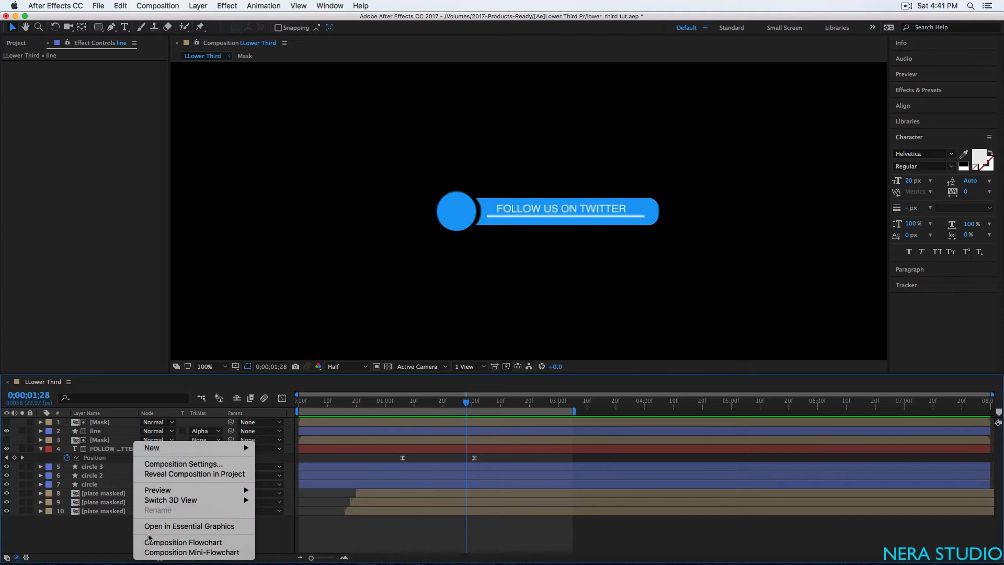
mouse_move(174, 448)
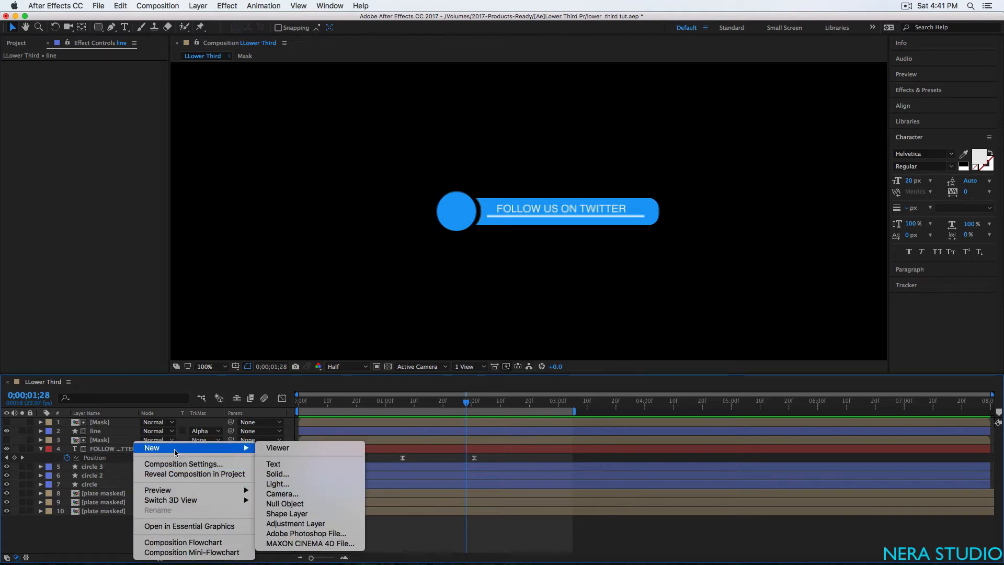
left_click(308, 514)
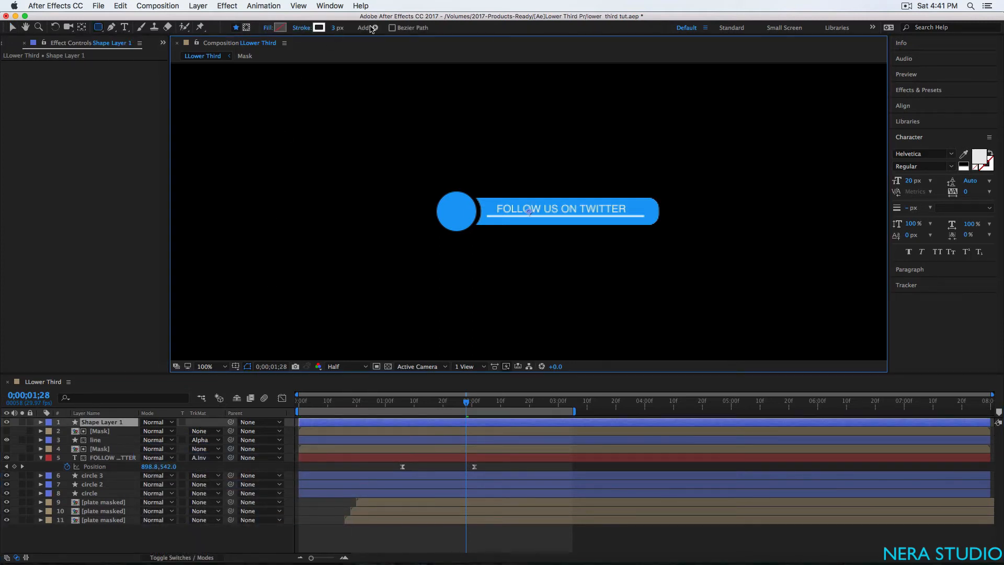
left_click(375, 27)
left_click(396, 84)
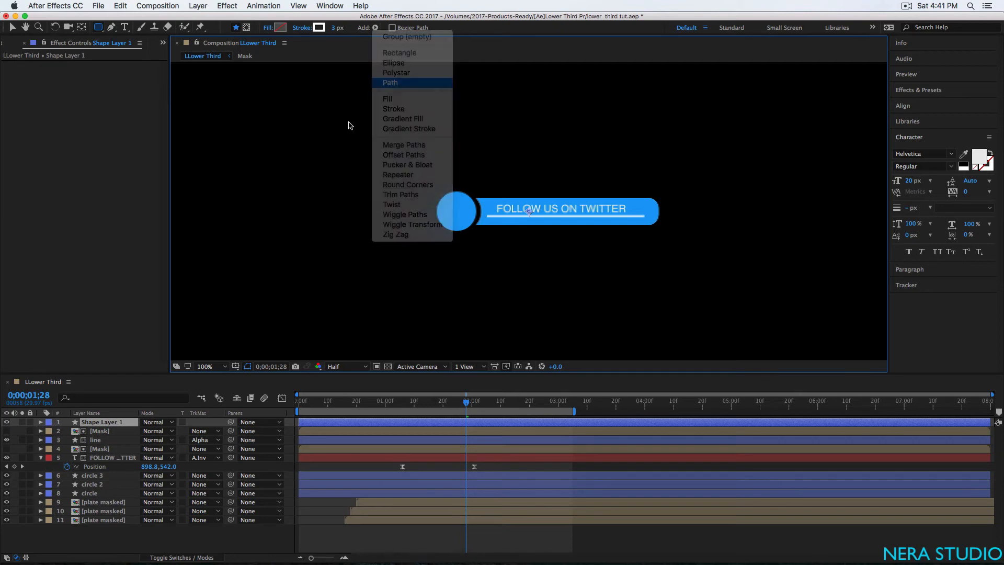
Step: Paste the copied Twitter bird outline into the Path property of the new shape layer's Path 1
left_click(58, 441)
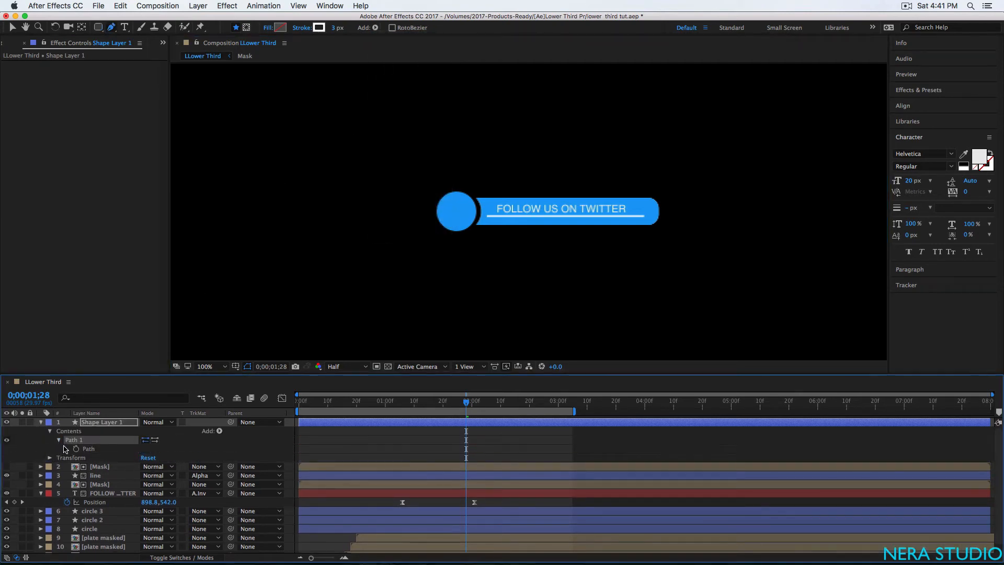
left_click(88, 449)
key("super+v")
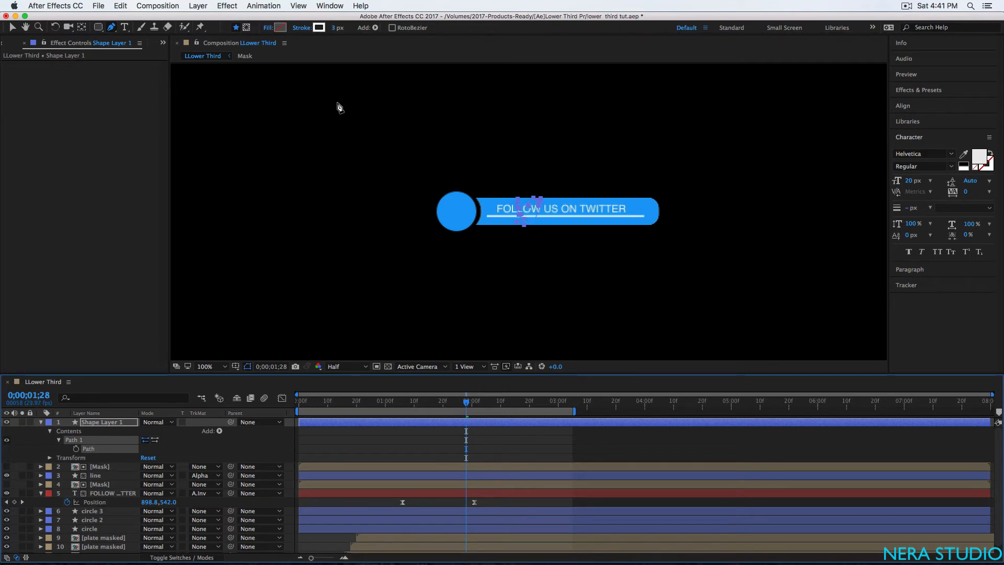
Step: Add a white FFFFFF fill to the bird shape and move the bird onto the blue circle
left_click(375, 28)
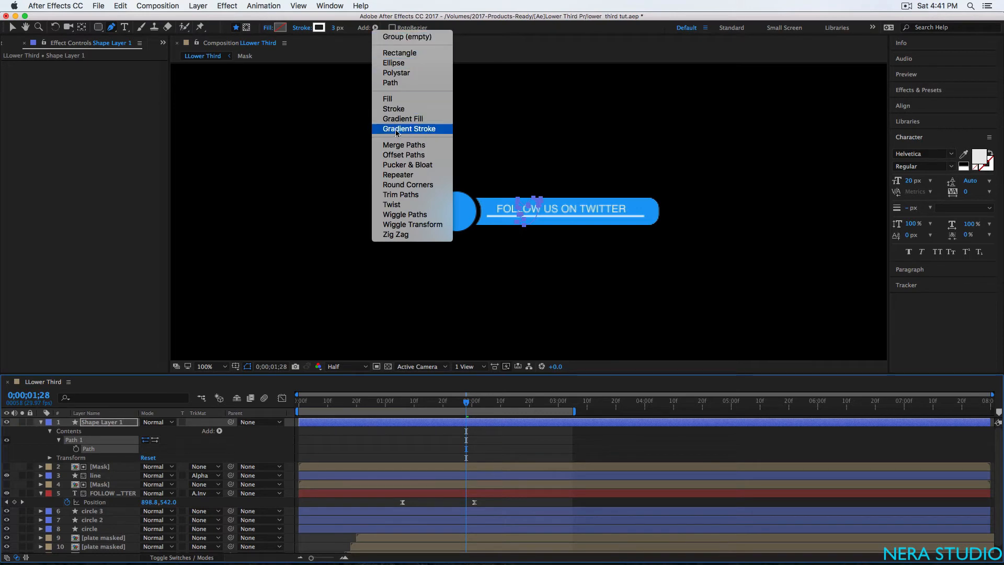
left_click(402, 99)
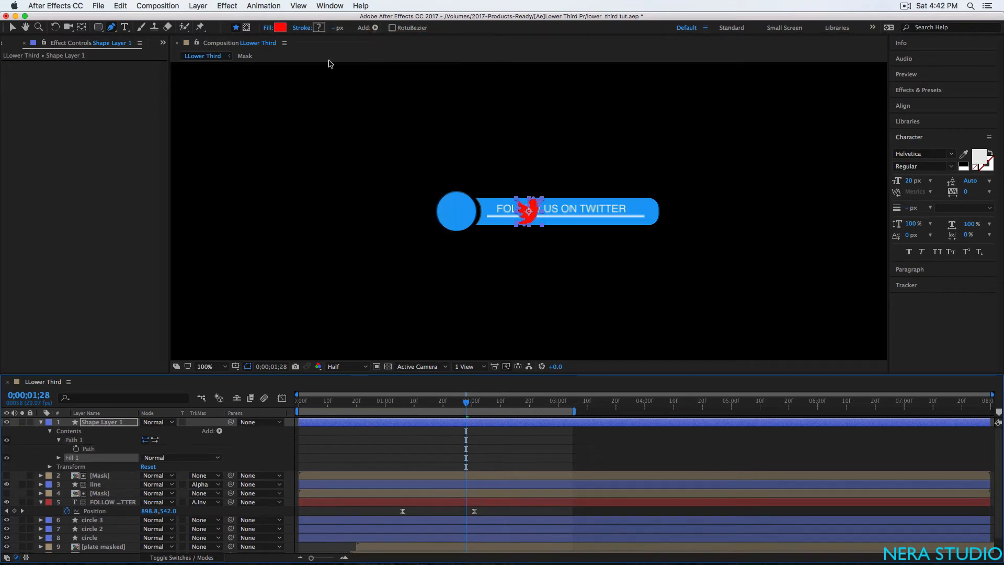
left_click(280, 28)
left_click(400, 263)
left_click_drag(381, 245, 247, 152)
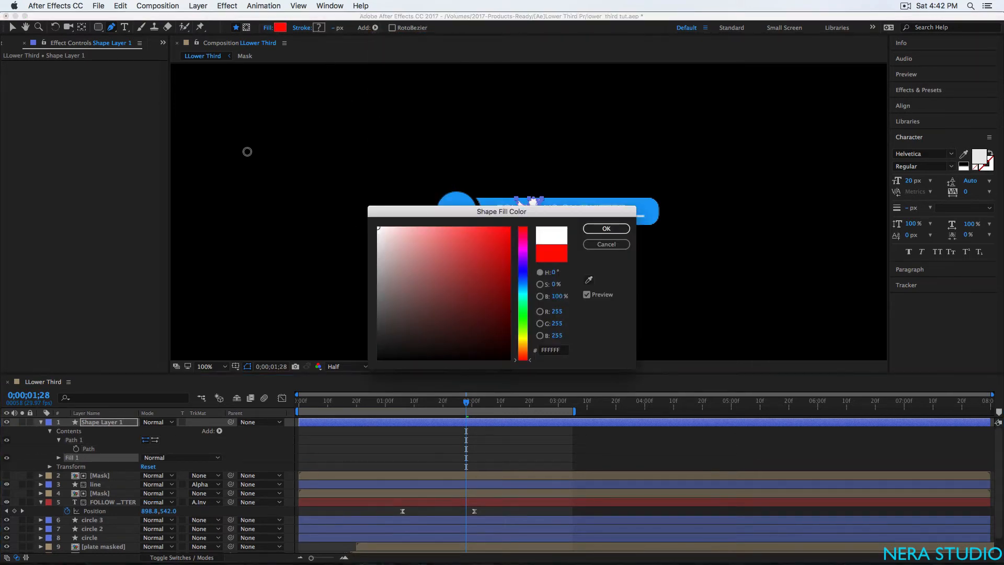
left_click(591, 230)
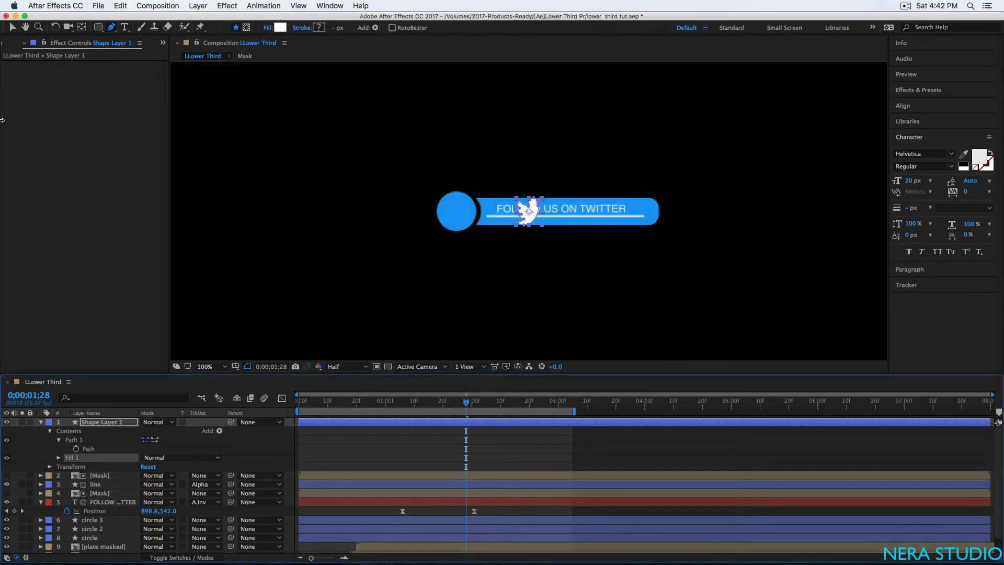
left_click(12, 27)
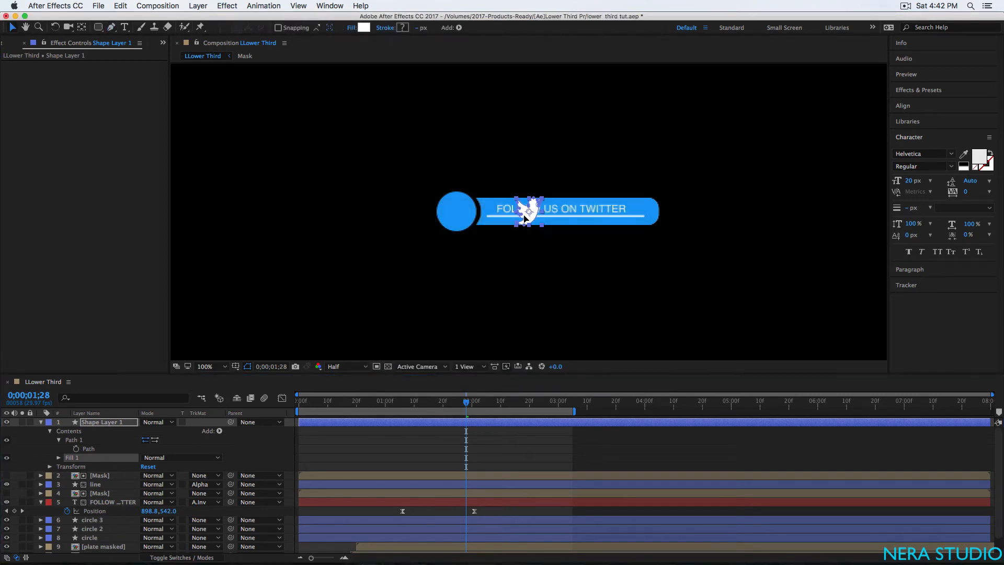
left_click_drag(532, 217, 463, 218)
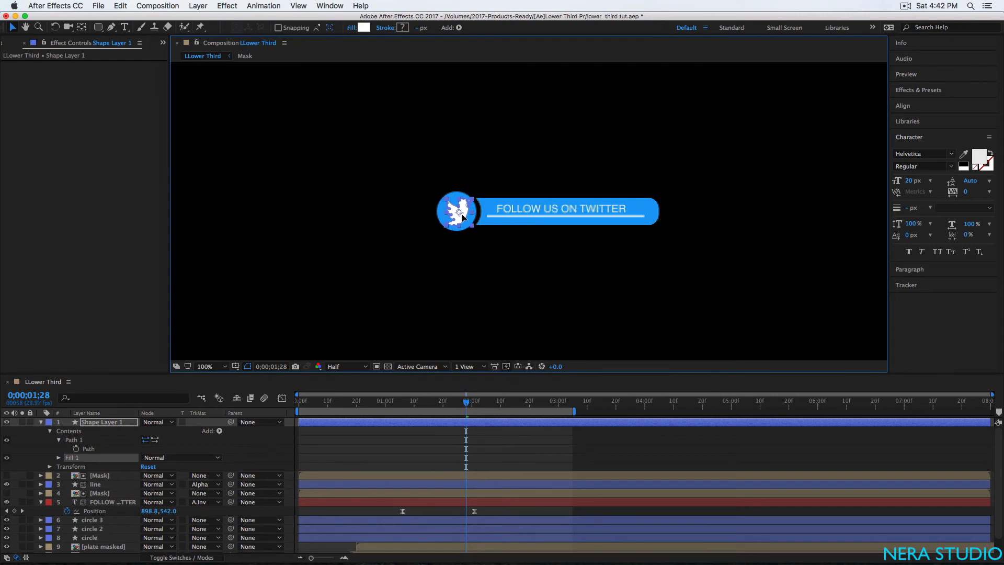
Step: Rename the bird's shape layer, Shape Layer 1, as twitter and collapse its properties
left_click(108, 423)
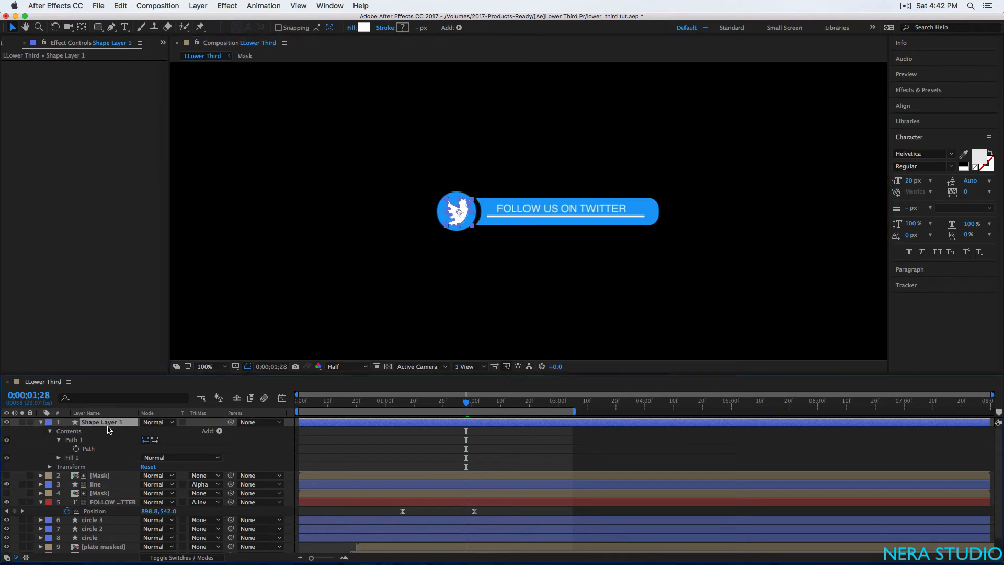
key("Return")
type("twi")
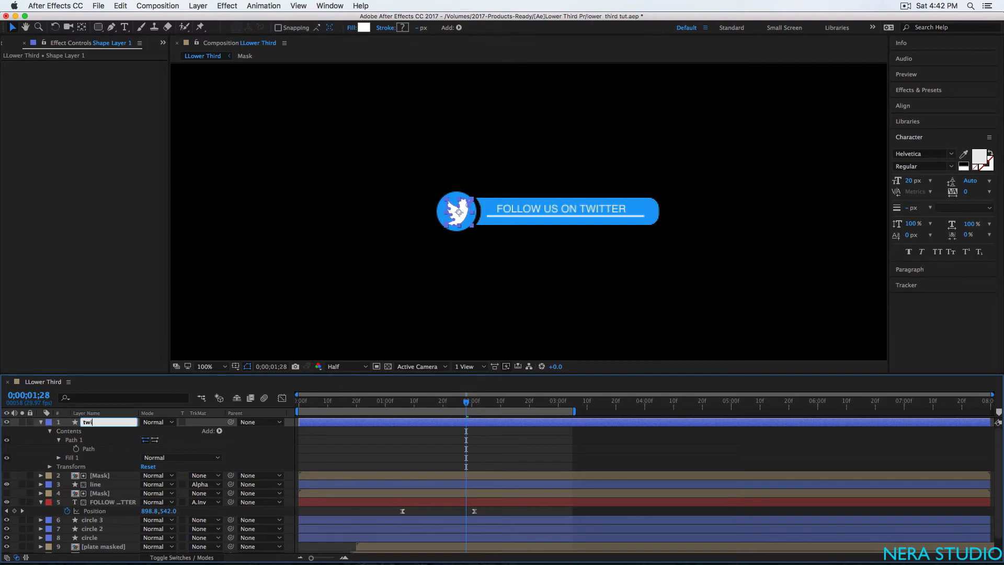
type("tter")
key("Return")
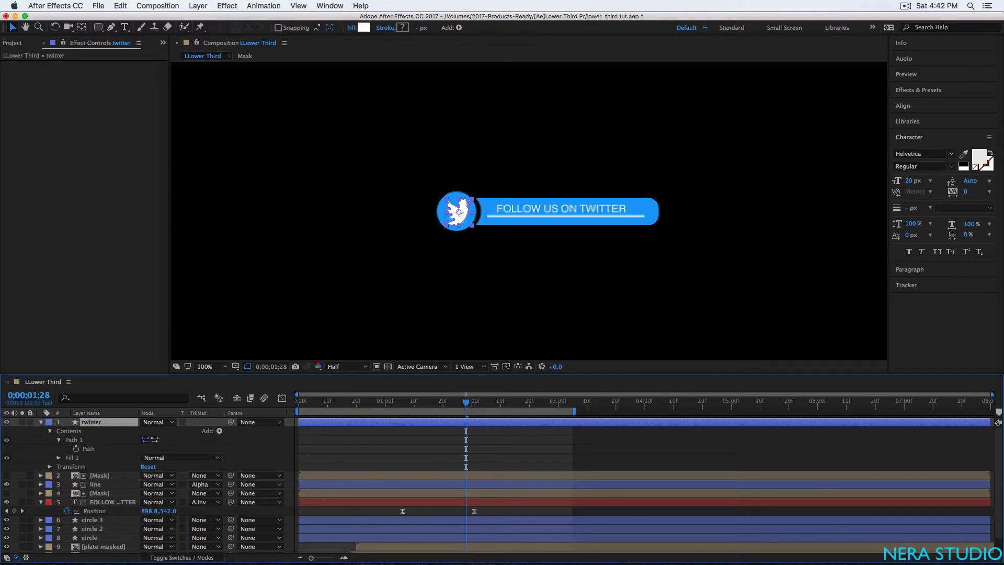
left_click(41, 422)
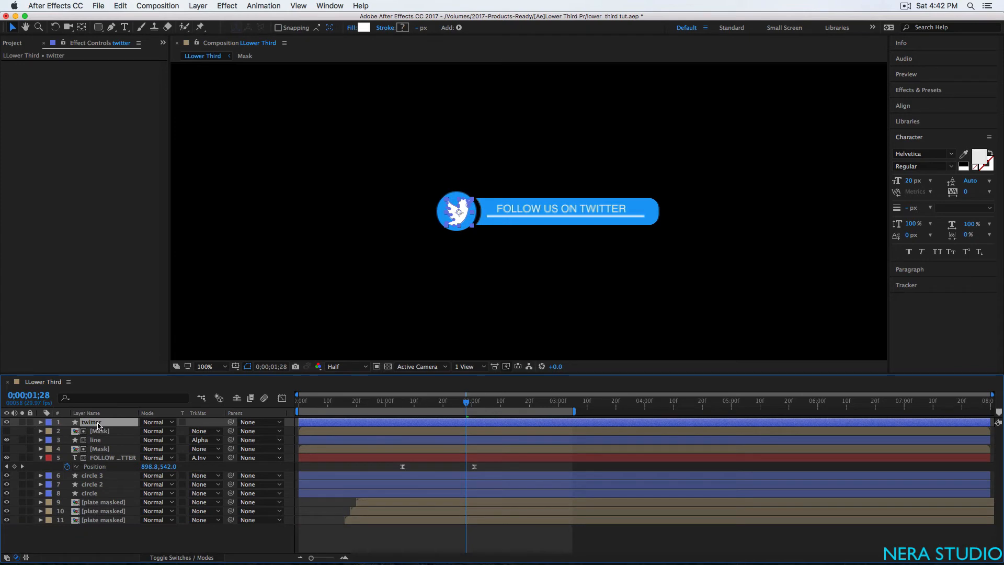
Step: Start keyframing the twitter layer's Scale and Opacity at 0;00;01;00, both at 100%
key("t")
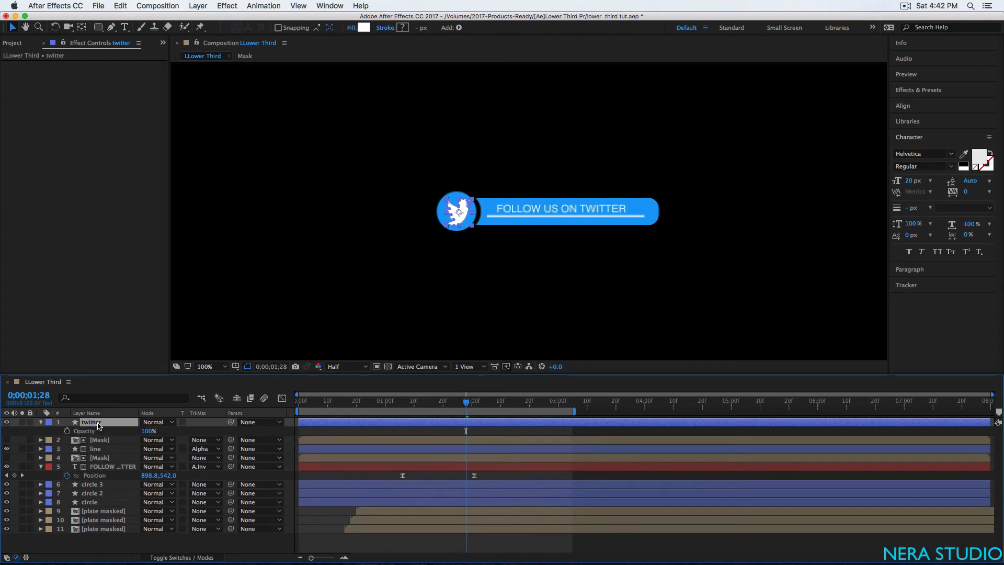
key("shift+s")
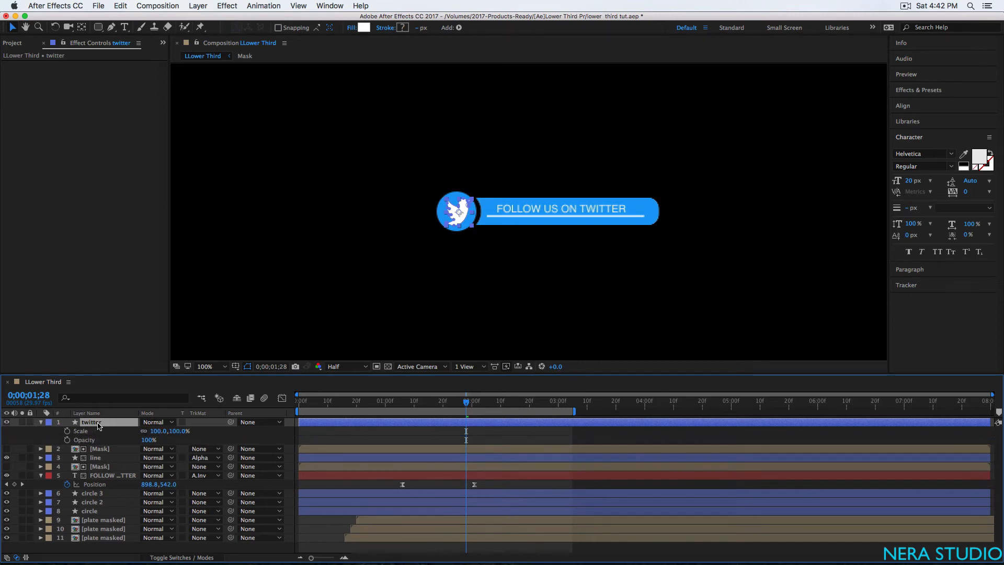
left_click(30, 395)
type("100")
key("Return")
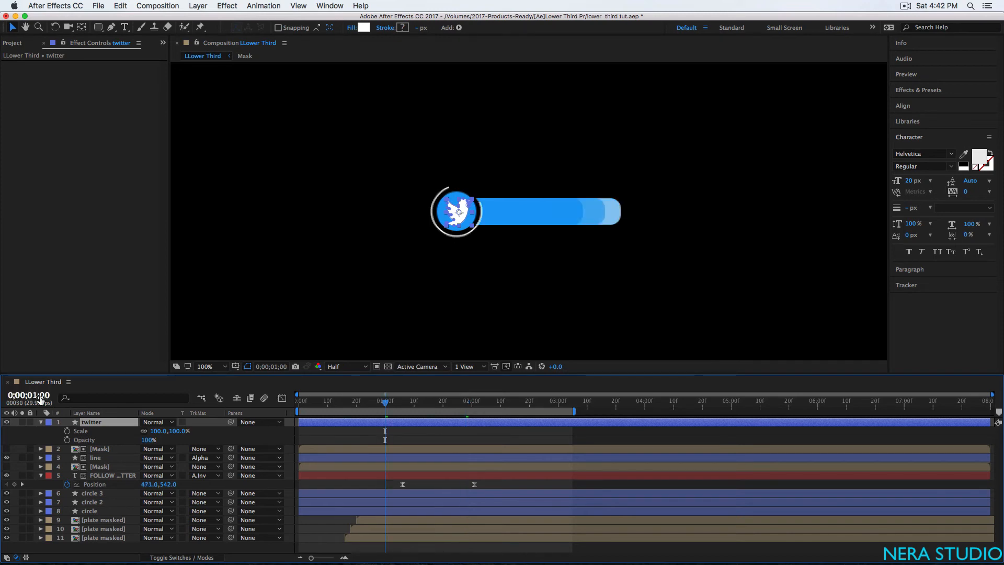
left_click(67, 431)
left_click(67, 439)
Step: Keyframe the twitter layer's Opacity and Scale at 0% at the start of the composition
key("Page_Up")
key("Page_Up")
key("Page_Up")
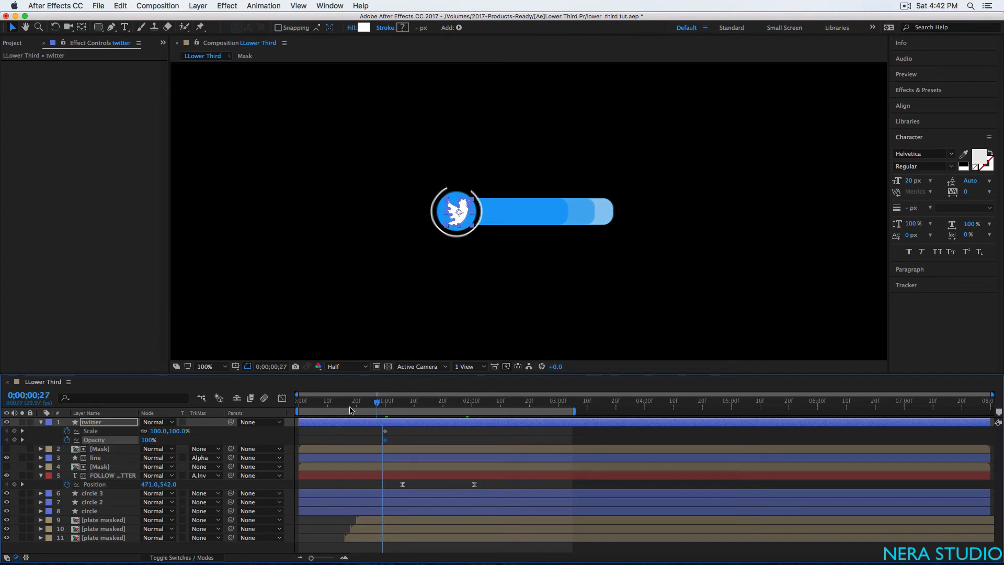
key("Home")
left_click(150, 439)
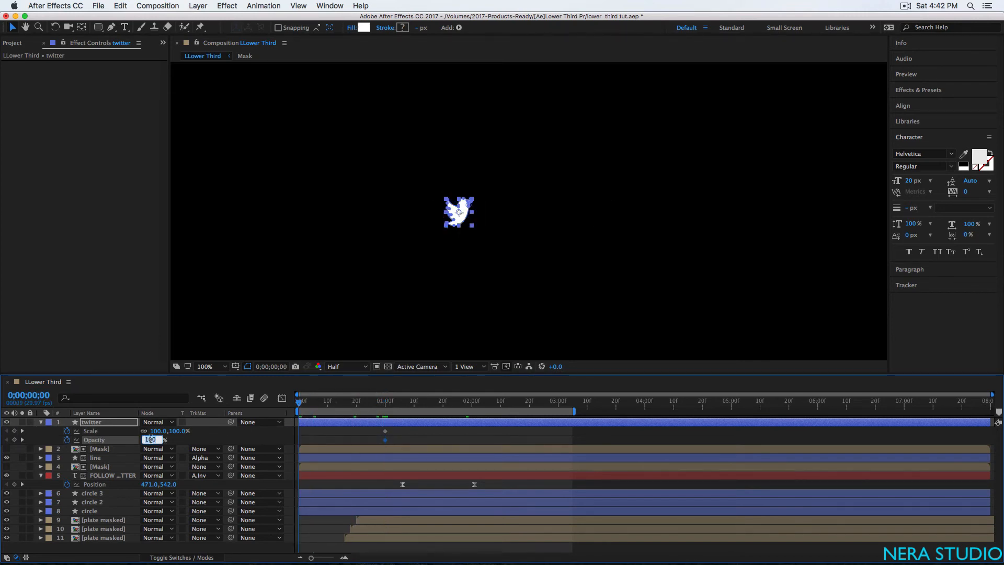
type("0")
left_click(157, 430)
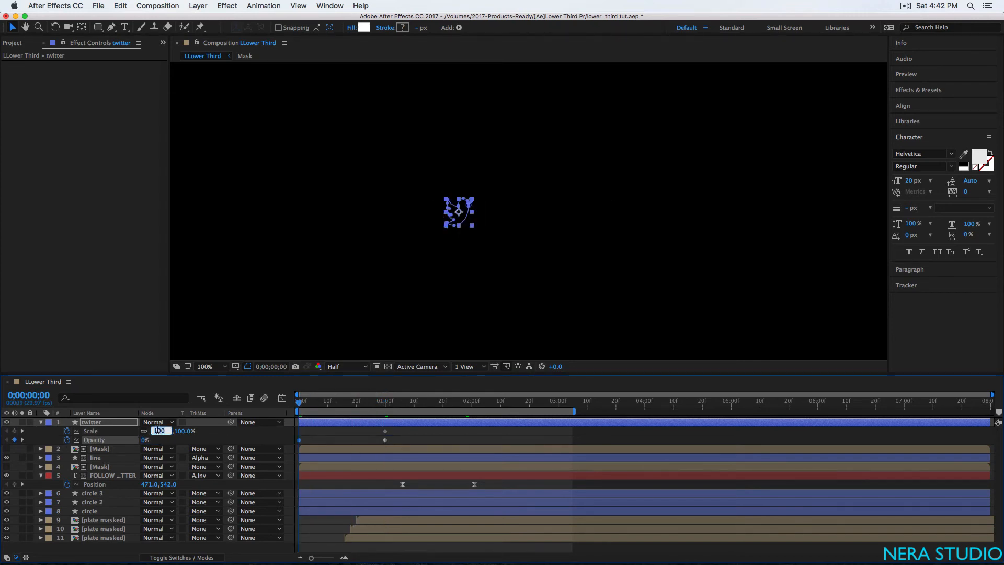
type("0")
key("Return")
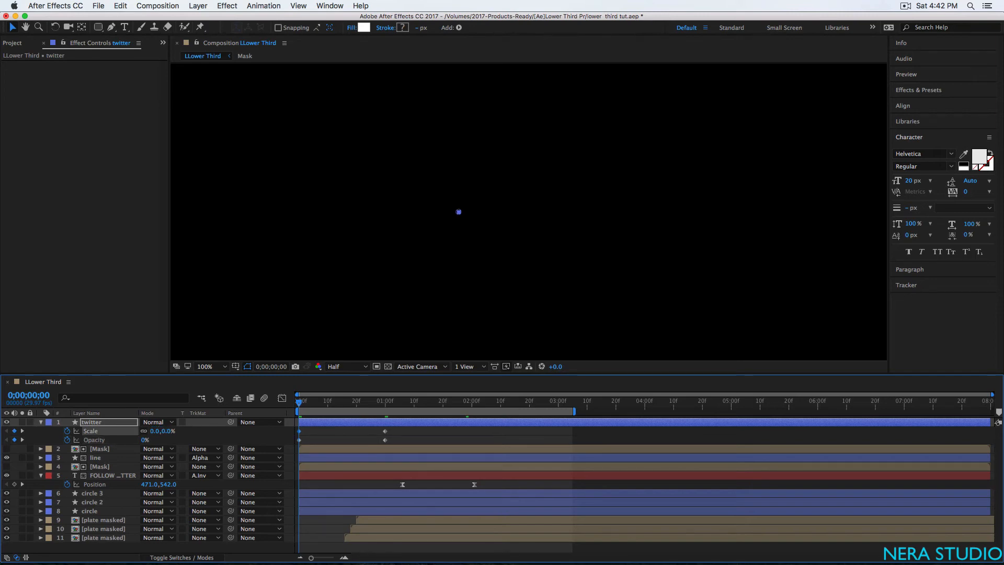
Step: Apply Easy Ease to all Scale and Opacity keyframes of the twitter layer
left_click_drag(400, 441, 297, 434)
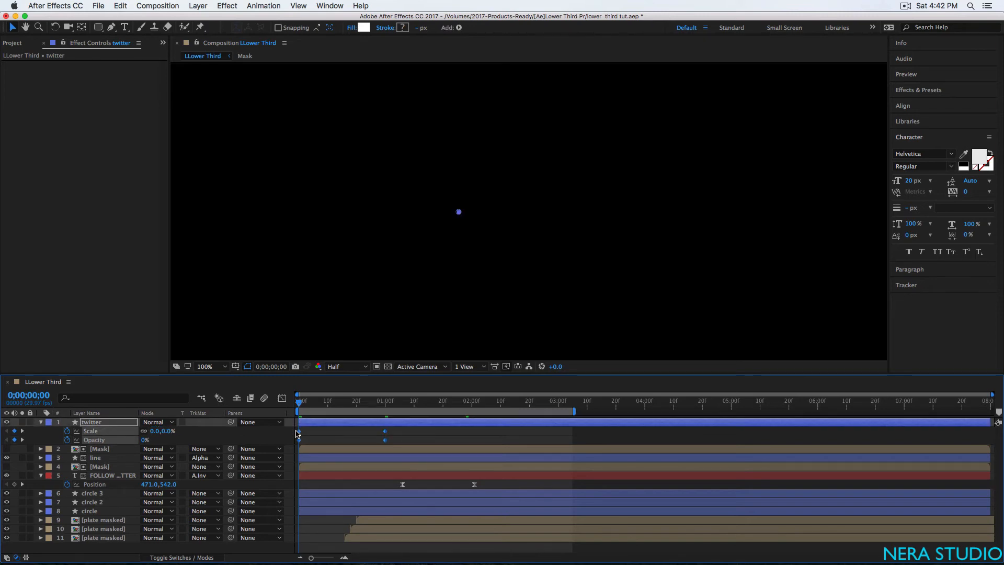
right_click(297, 434)
mouse_move(387, 551)
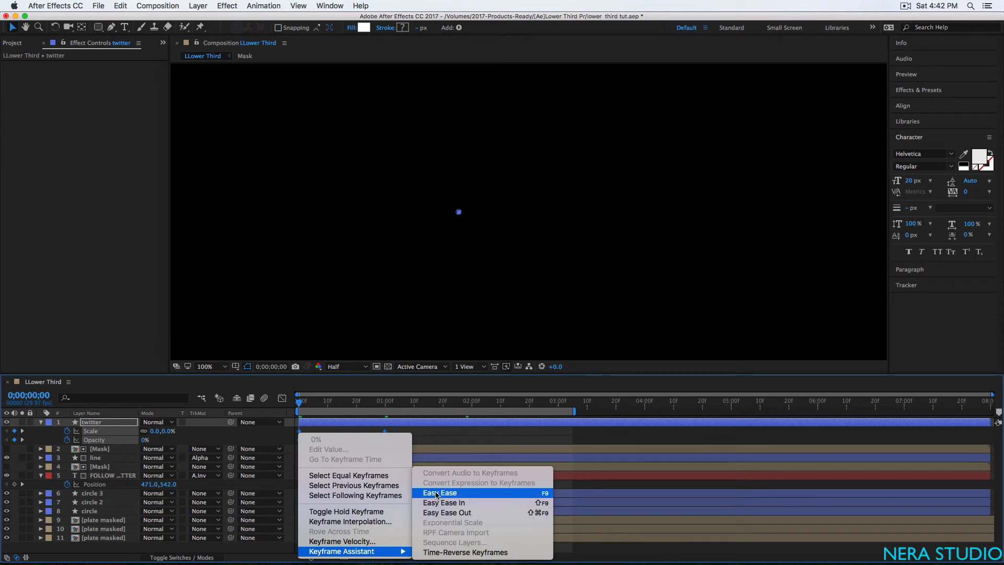
left_click(439, 492)
Step: Reshape the twitter layer's speed curve in the Graph Editor to peak early and ease out slowly, then preview the animation
left_click(282, 399)
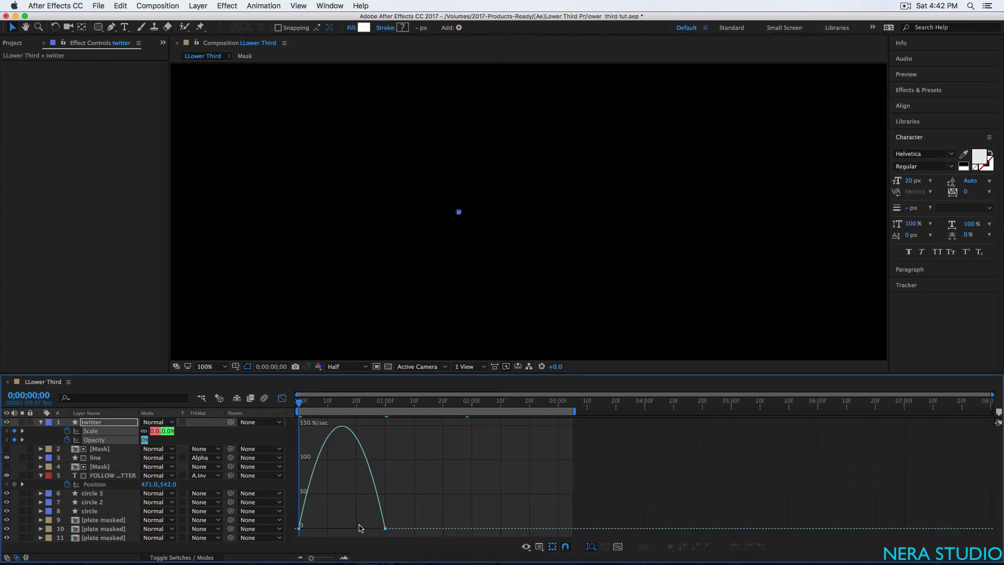
left_click_drag(362, 516, 415, 538)
left_click_drag(357, 525, 318, 527)
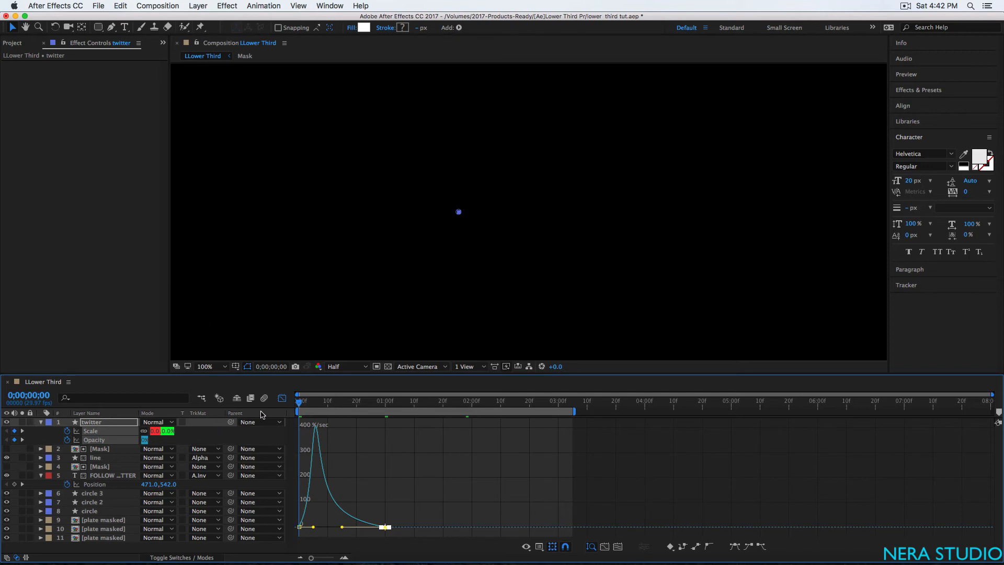
left_click(100, 423)
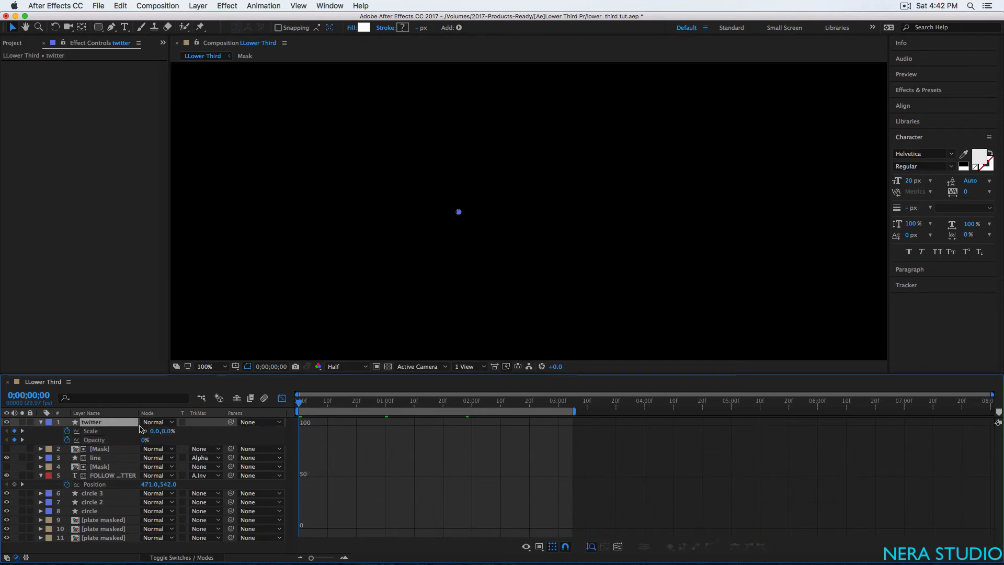
left_click(282, 399)
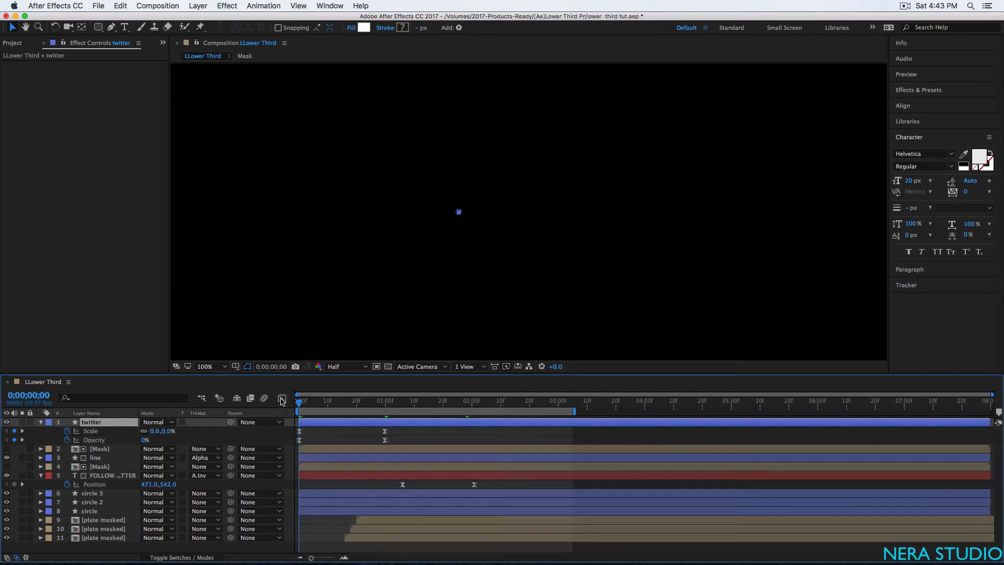
key("space")
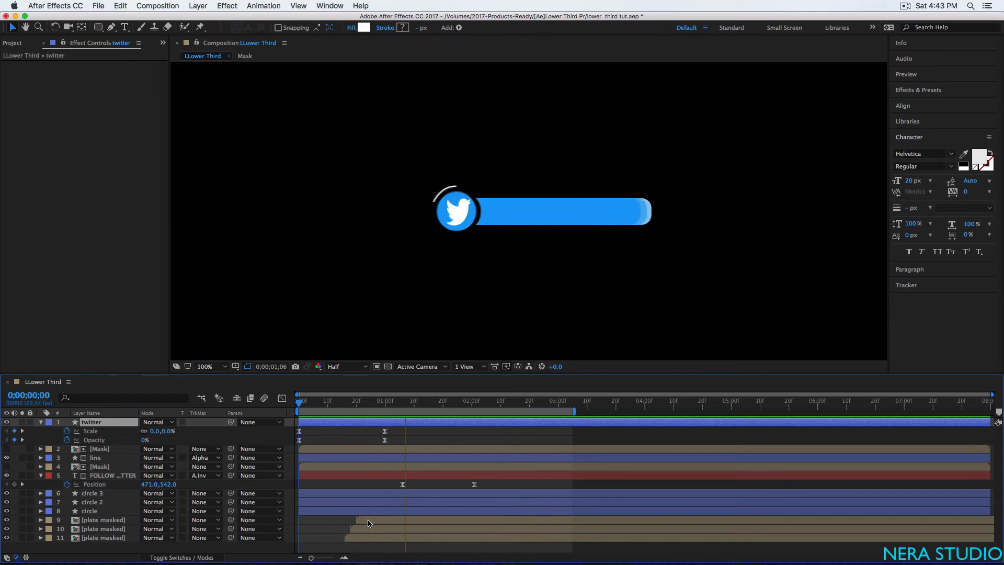
key("space")
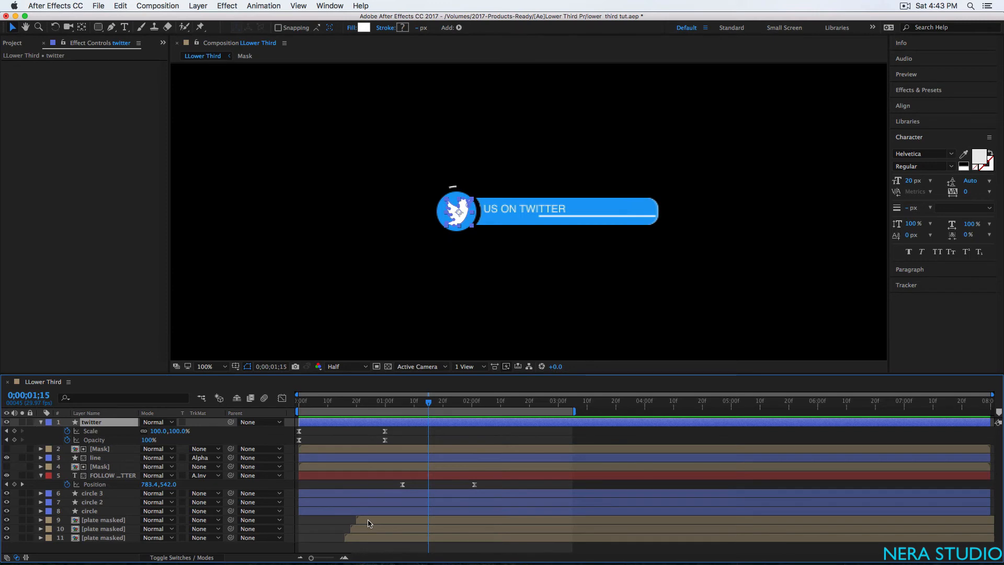
Step: Pre-compose all eleven layers into a new composition named whole content, moving all attributes into it
left_click(41, 422)
left_click(114, 534)
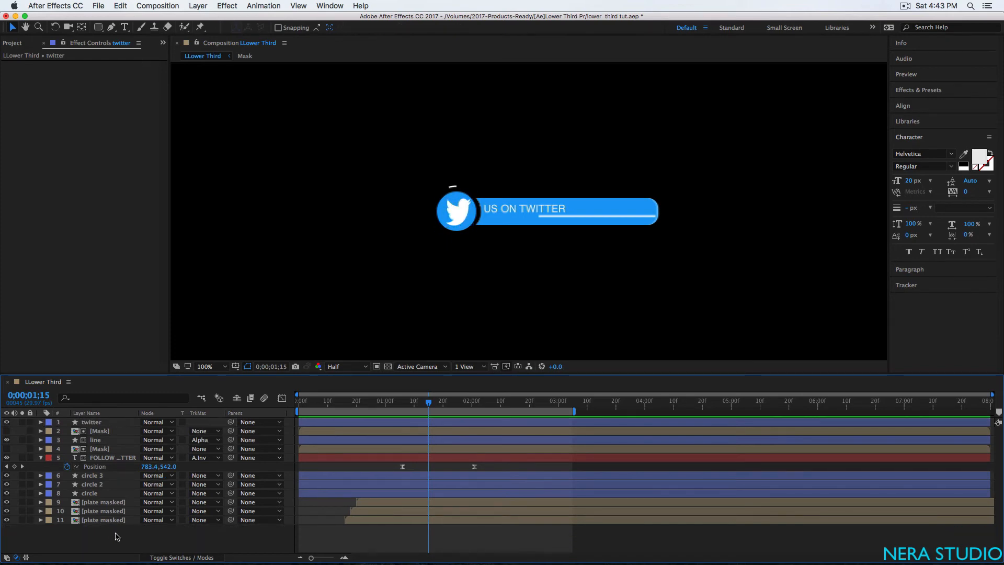
left_click_drag(111, 545, 102, 421)
right_click(102, 444)
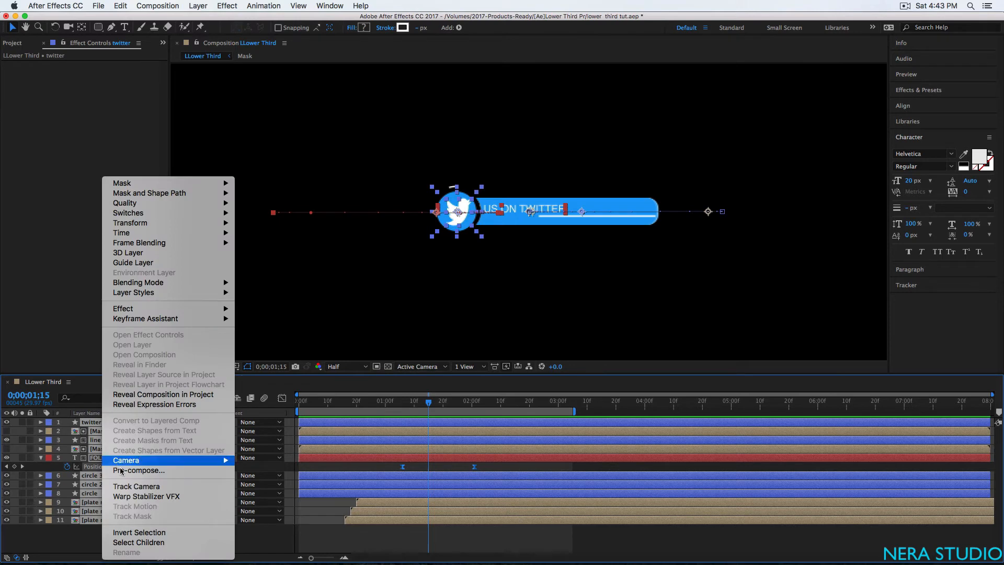
left_click(148, 471)
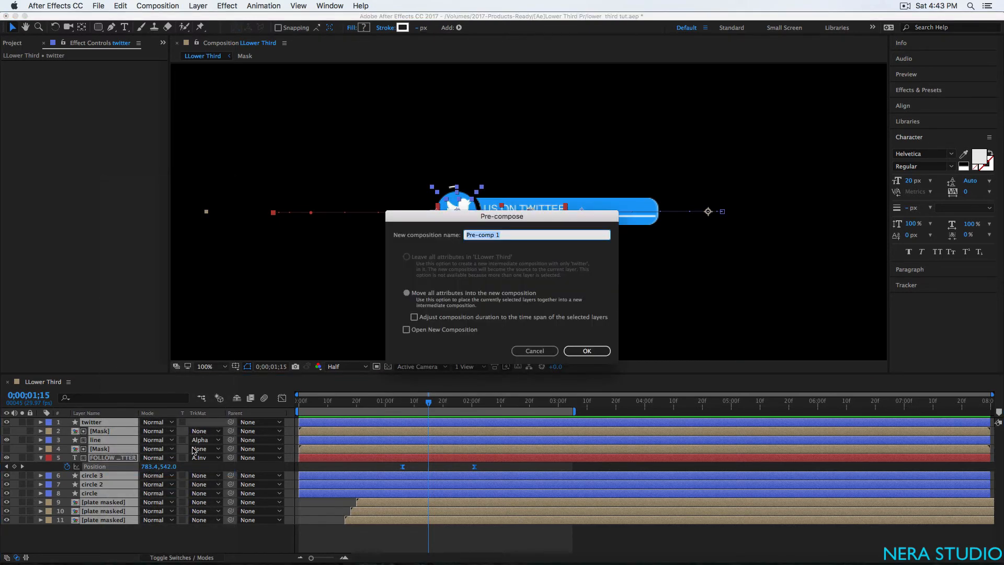
left_click(441, 296)
left_click(499, 235)
type("whole content")
key("Return")
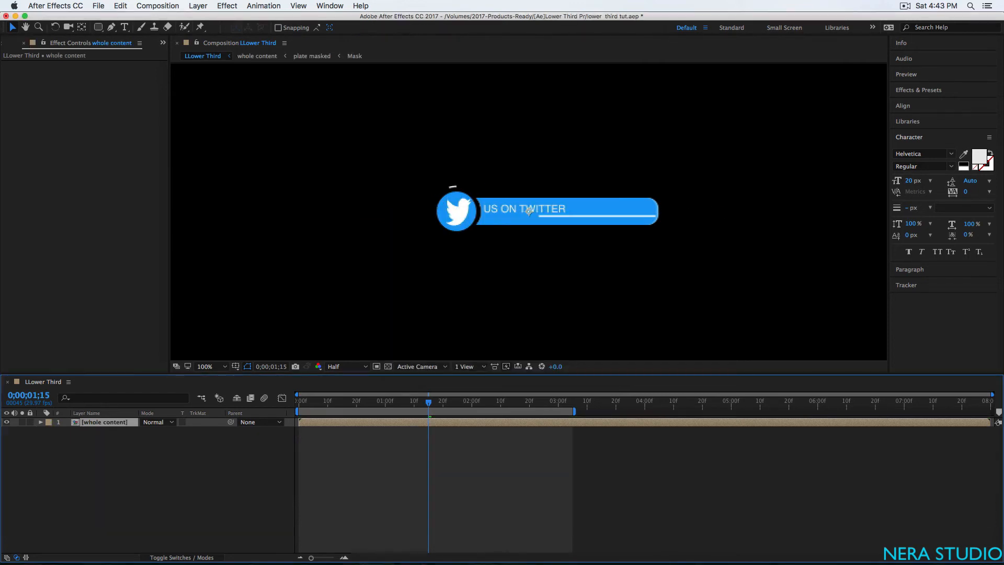
left_click(224, 503)
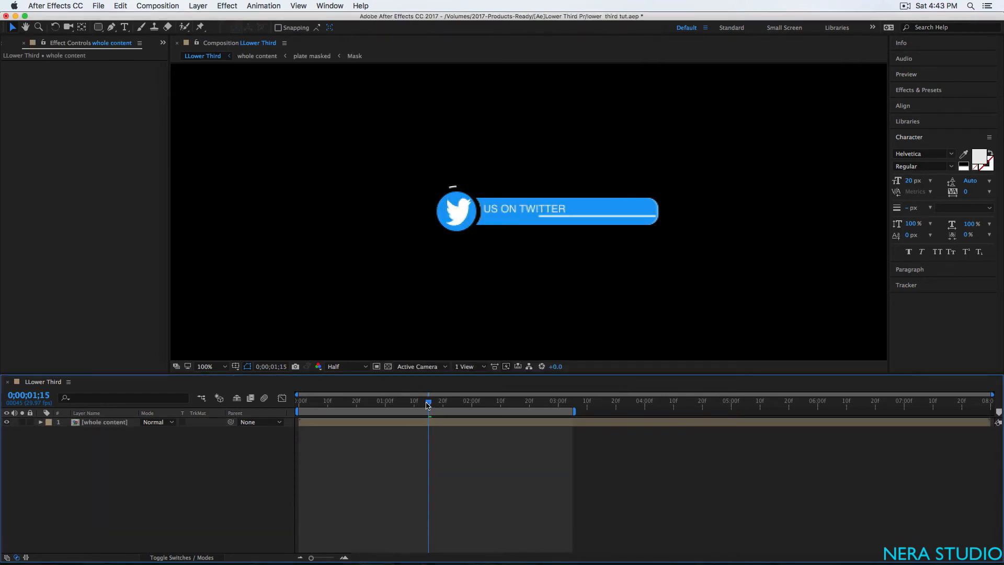
Step: Return to the start of the composition and enable time remapping on the whole content layer
left_click_drag(428, 405, 282, 416)
left_click(318, 423)
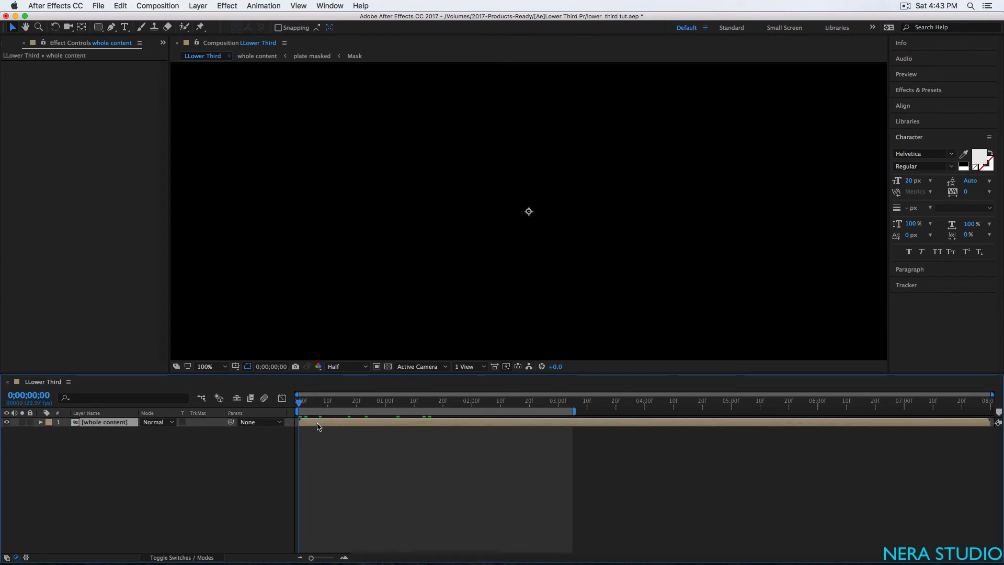
right_click(317, 426)
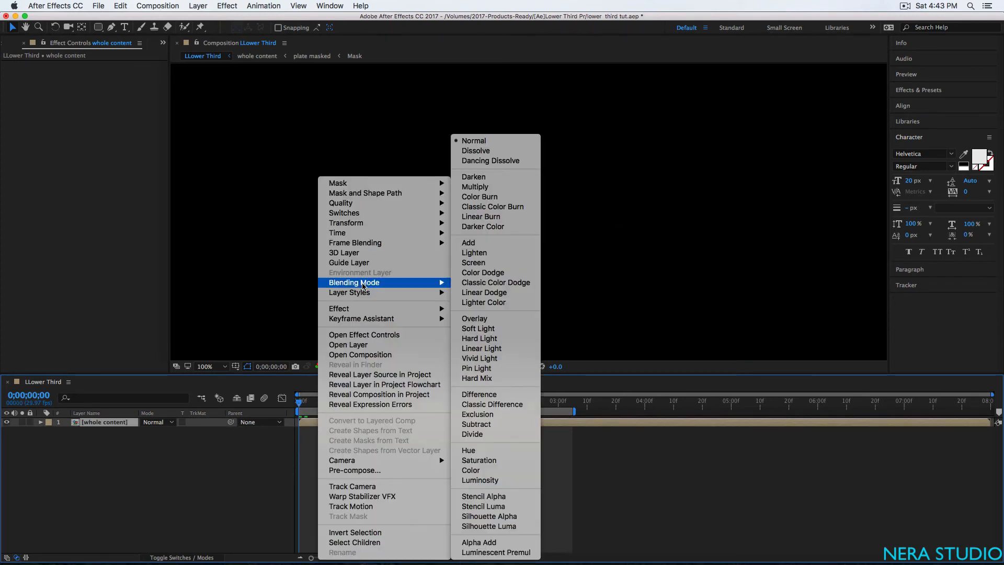
mouse_move(426, 234)
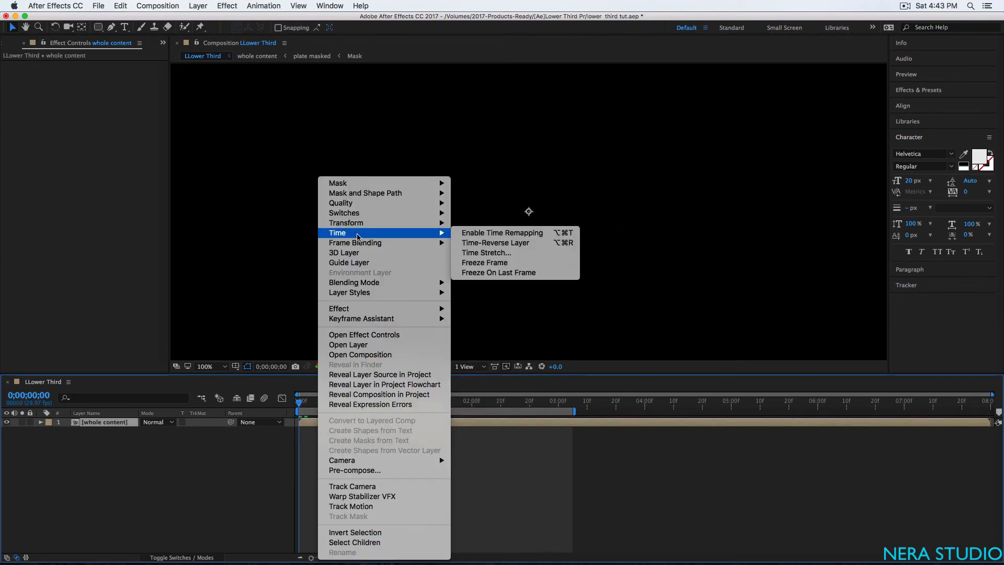
left_click(492, 235)
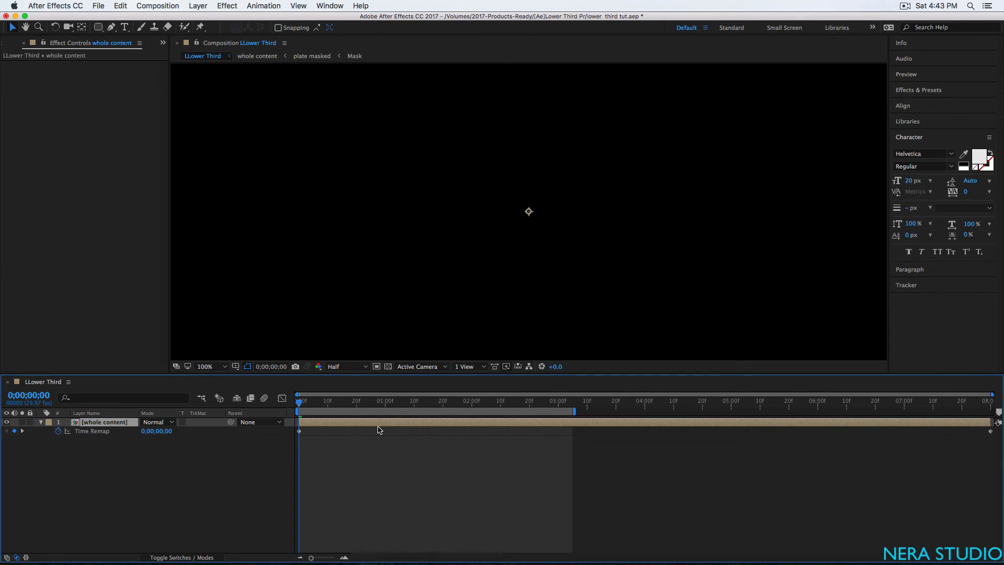
Step: Add and copy a Time Remap keyframe at 0;00;02;00, and extend the work area's end to about 0;00;04;23
left_click_drag(302, 404, 472, 389)
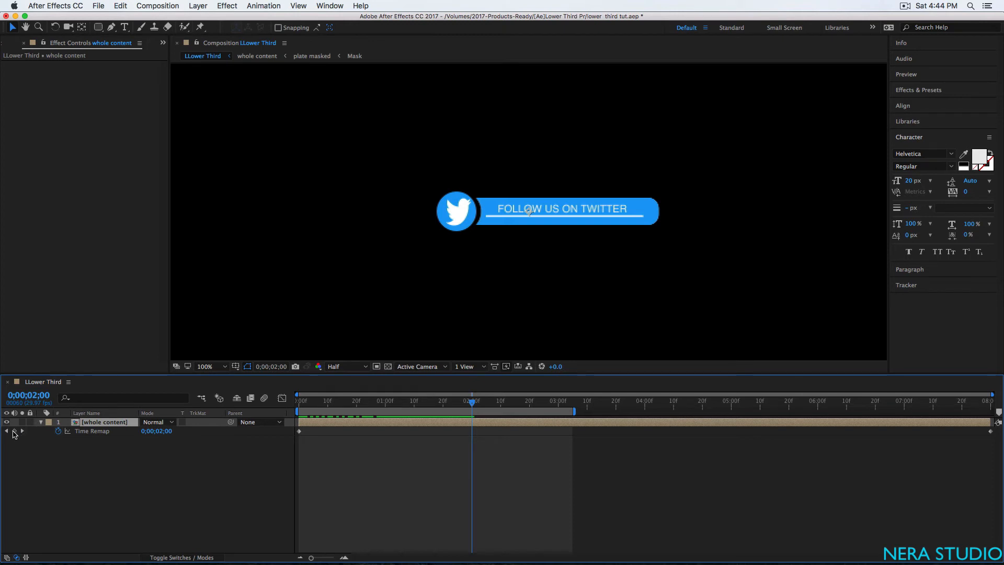
left_click(14, 430)
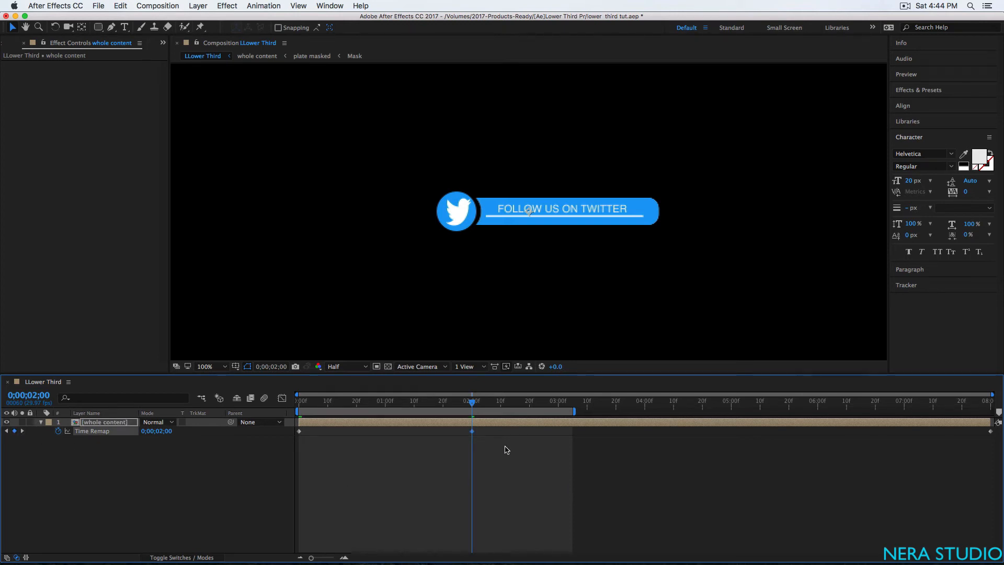
left_click_drag(501, 447, 455, 429)
left_click(121, 6)
left_click(453, 461)
left_click_drag(574, 411, 712, 411)
Step: Paste the copied keyframe at 0;00;02;29 and delete the Time Remap keyframe at the layer's end
left_click_drag(473, 402, 559, 403)
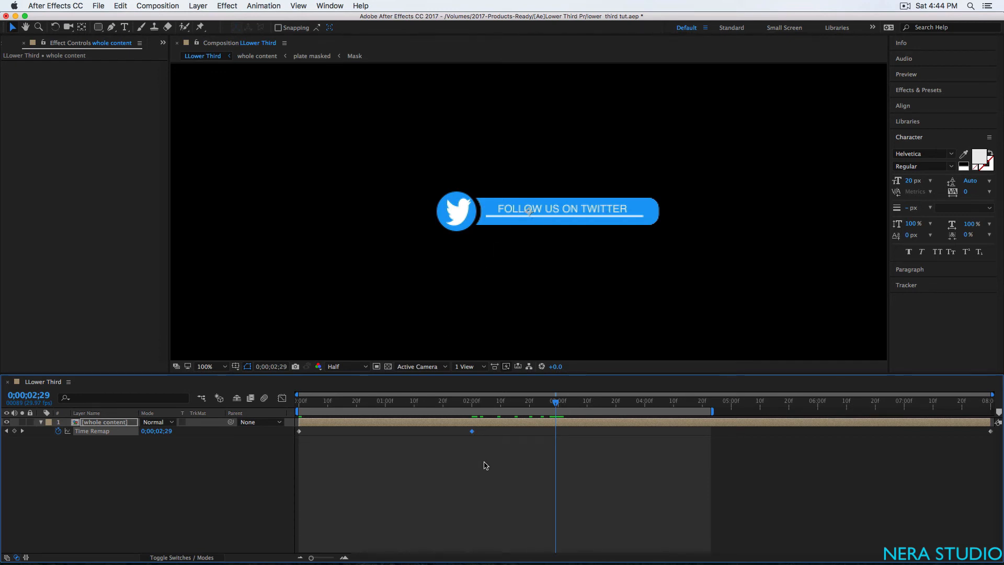
left_click(989, 431)
key("Delete")
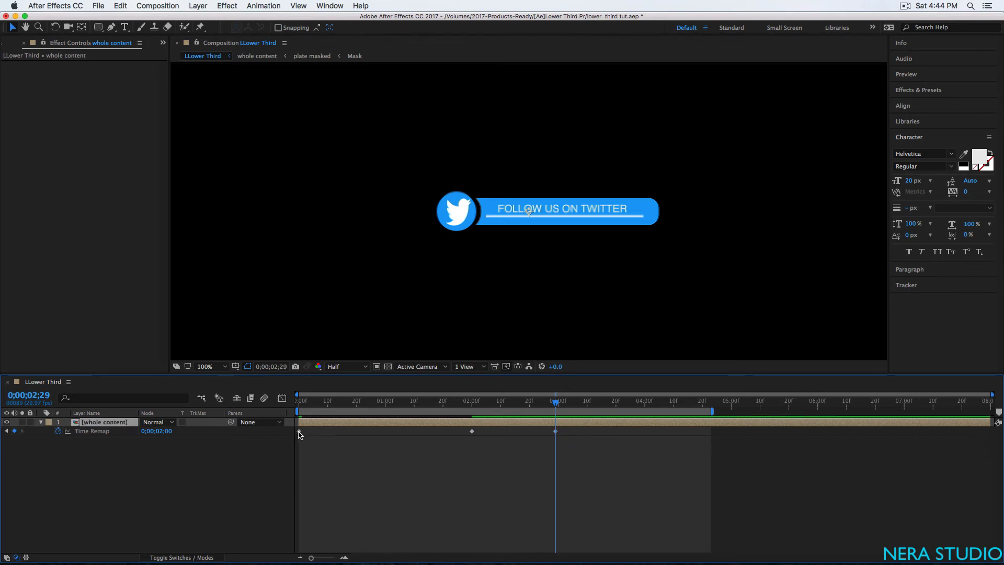
Step: Copy the first Time Remap keyframe to 0;00;05;00, extend the work area just past it and preview the reversed exit
left_click(299, 432)
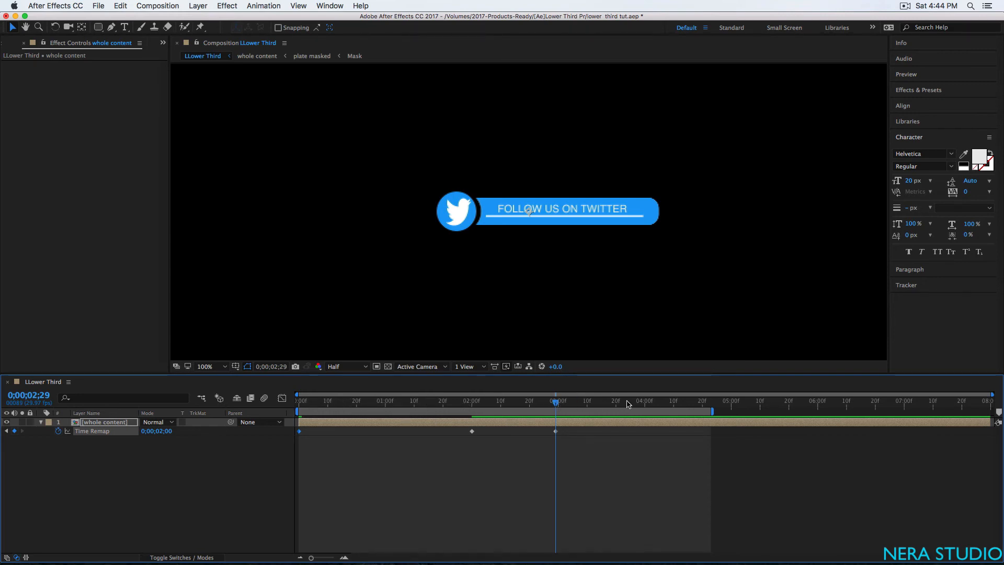
left_click(731, 401)
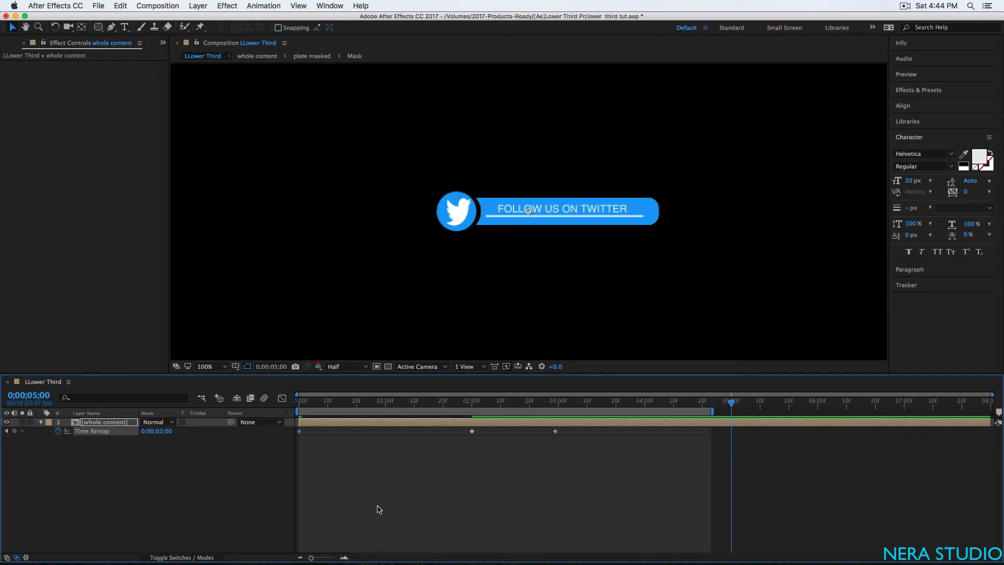
key("ctrl+v")
left_click_drag(712, 412, 772, 413)
key("space")
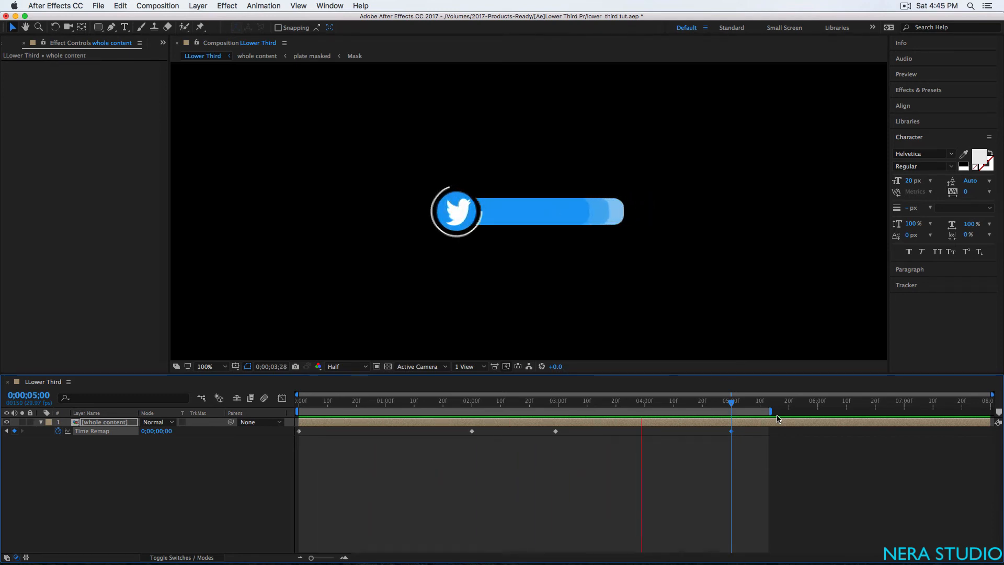
Step: Stop the preview, deselect the whole content layer and save the project
key("space")
left_click(547, 496)
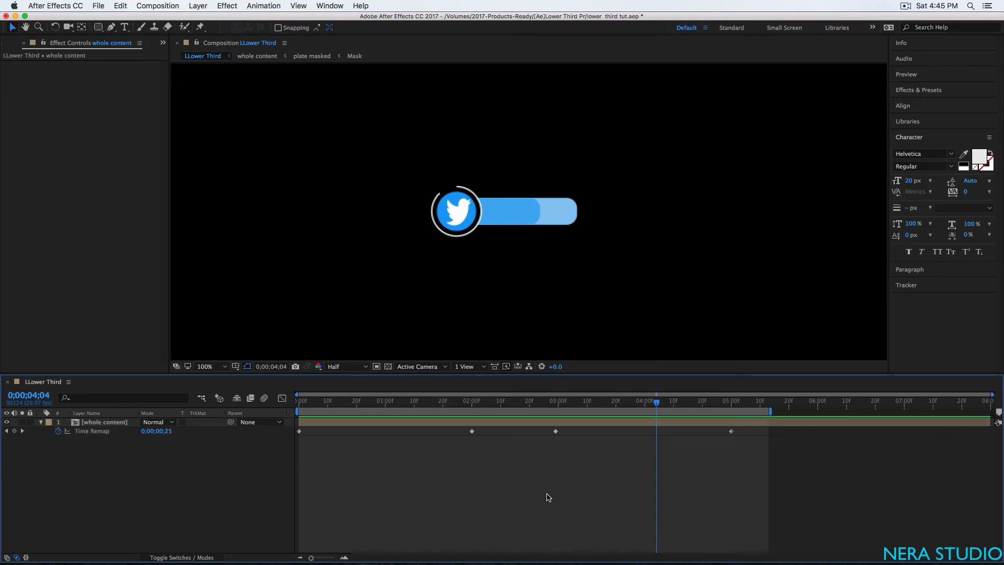
key("super+s")
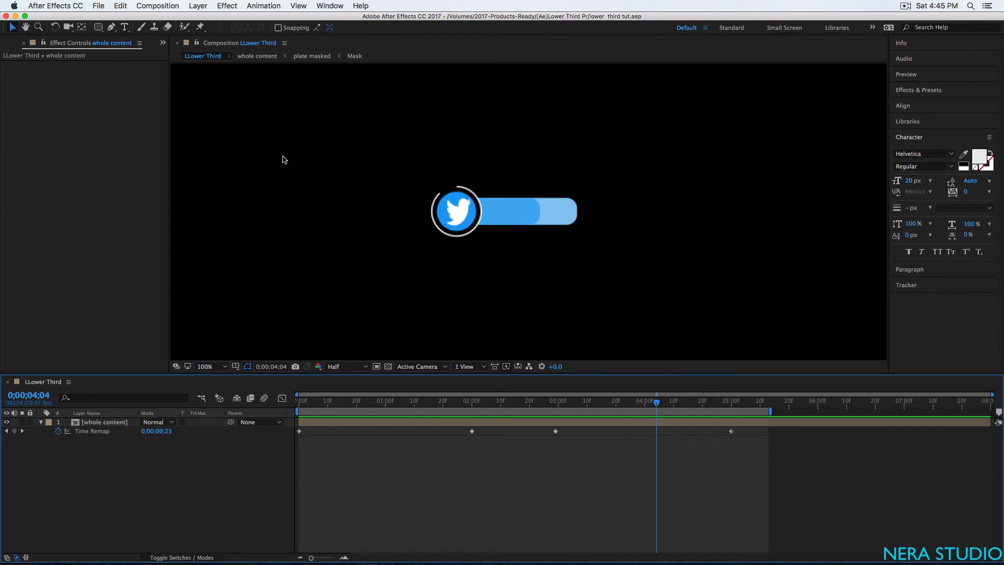
Step: Make LLower Third the Essential Graphics master composition and set its poster frame from the fully revealed lower third at 0;00;02;13
left_click(328, 6)
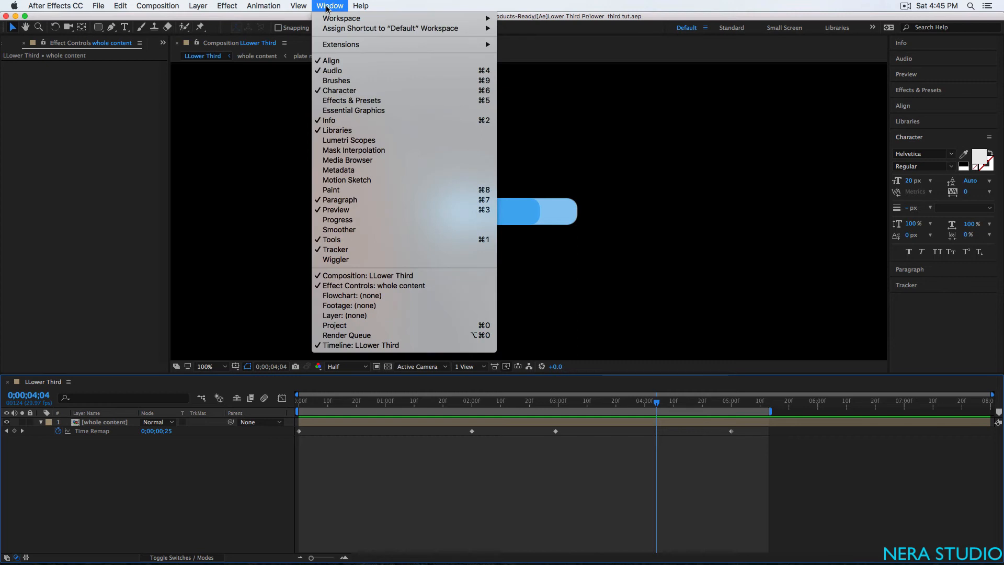
left_click(353, 111)
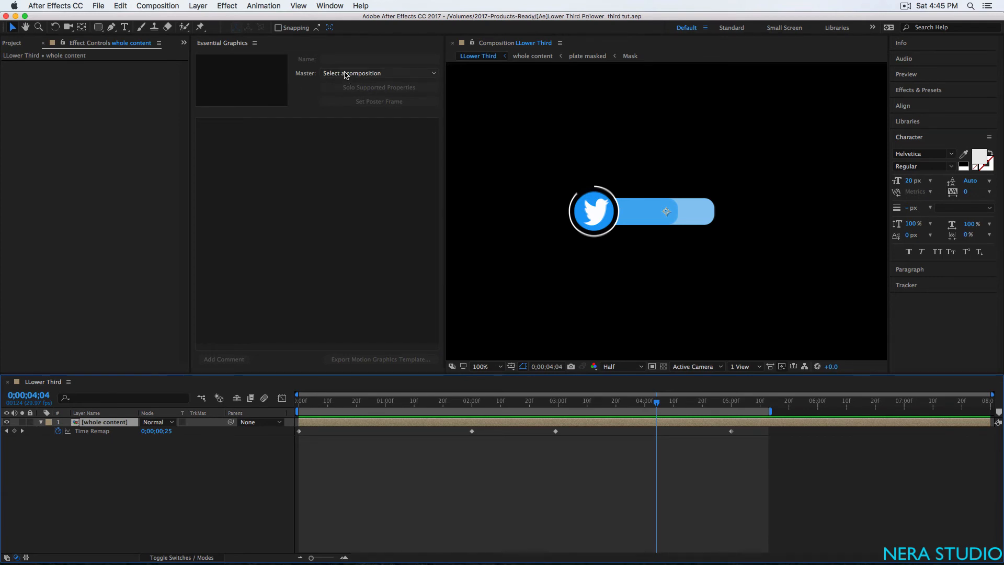
left_click(345, 75)
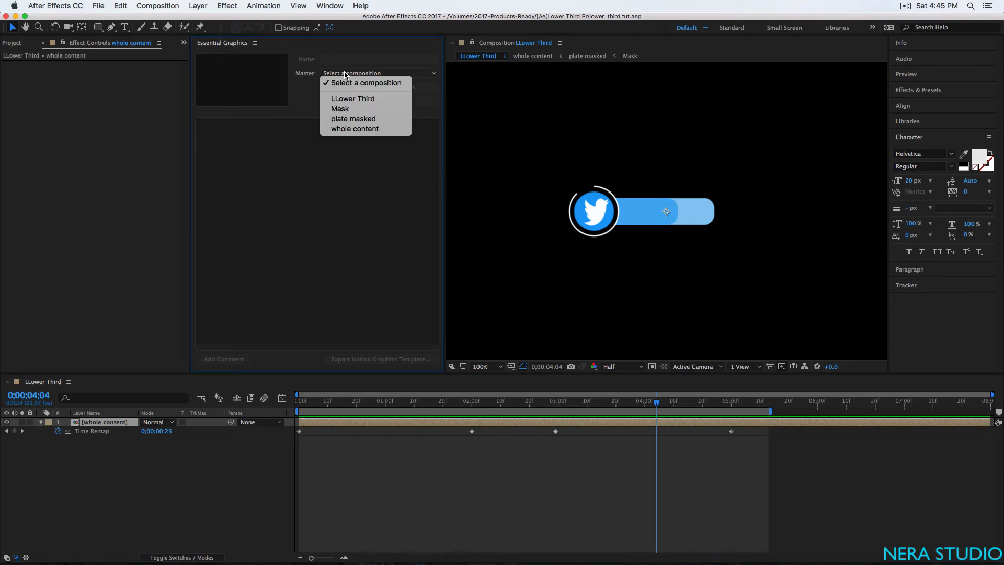
left_click(360, 98)
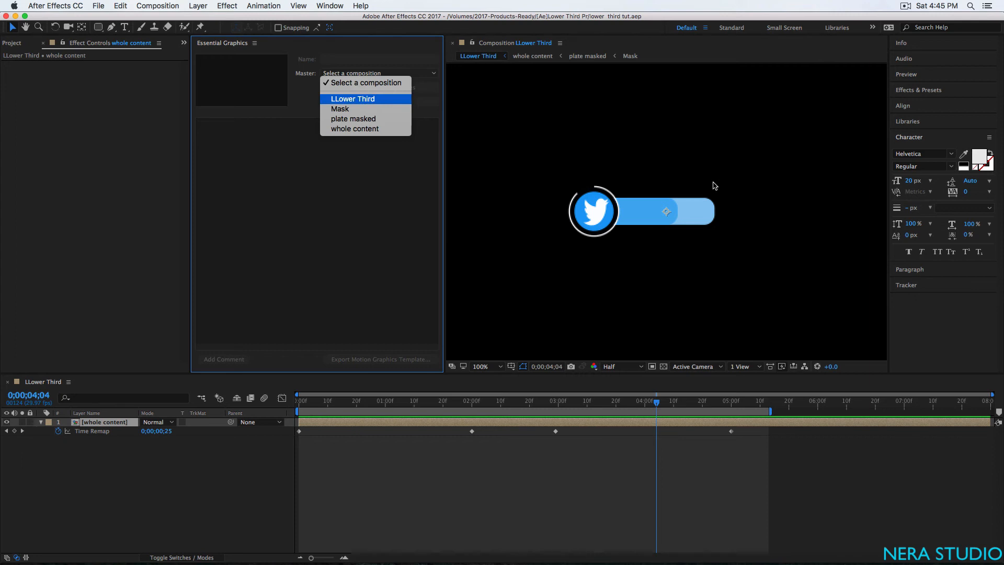
key("Return")
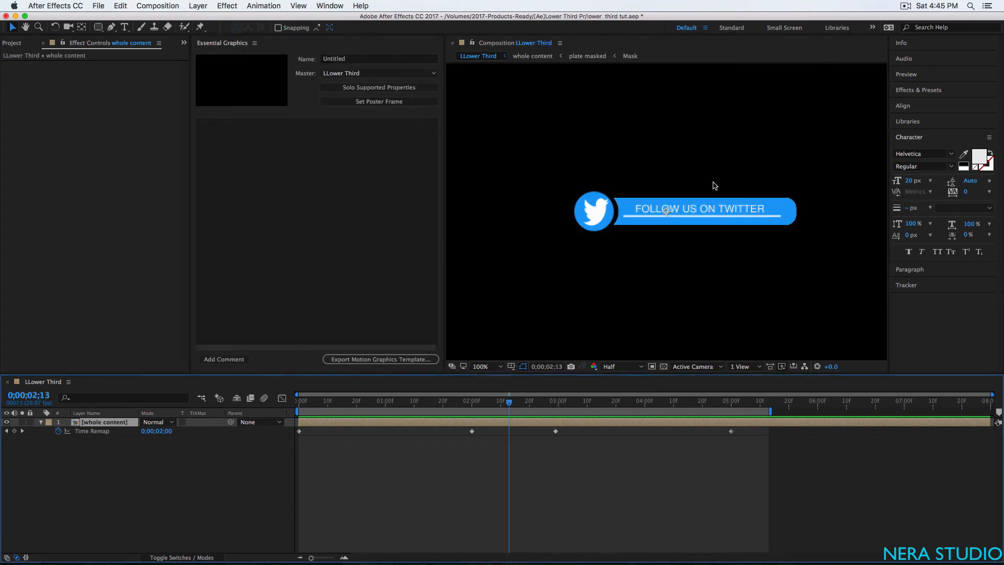
left_click(374, 102)
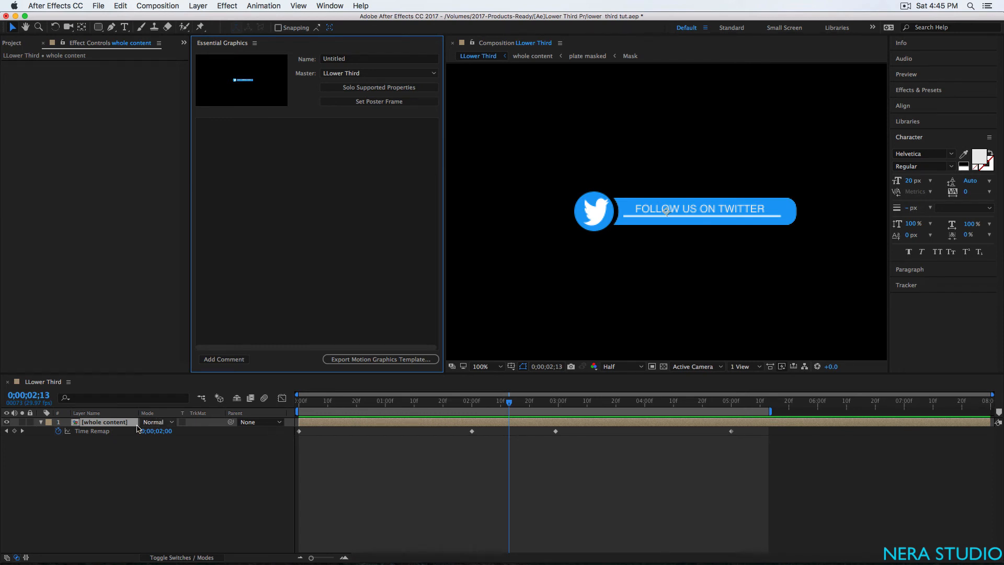
Step: In the whole content composition, add the twitter layer's Fill 1 Color and Opacity to the Essential Graphics controls
double_click(113, 425)
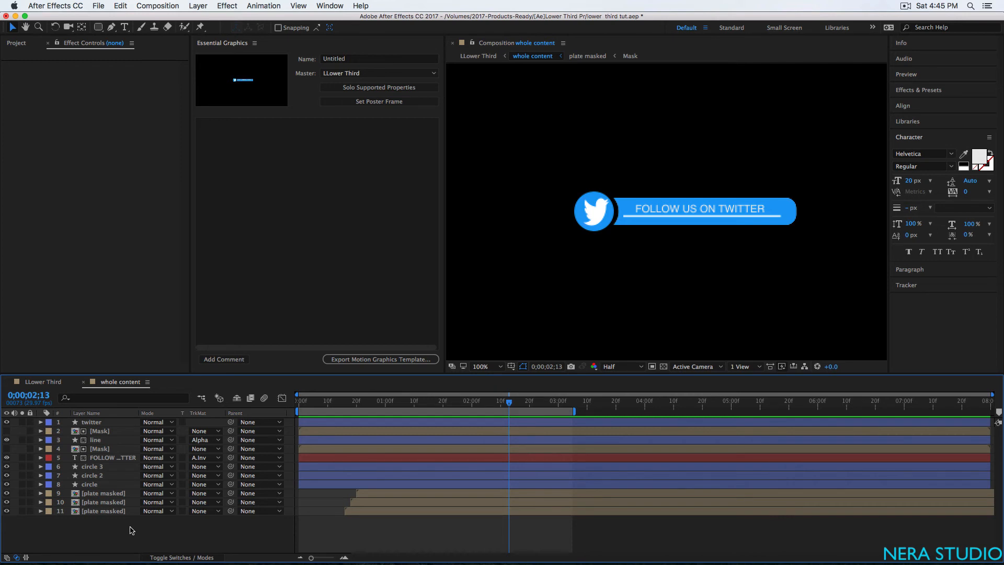
left_click(250, 255)
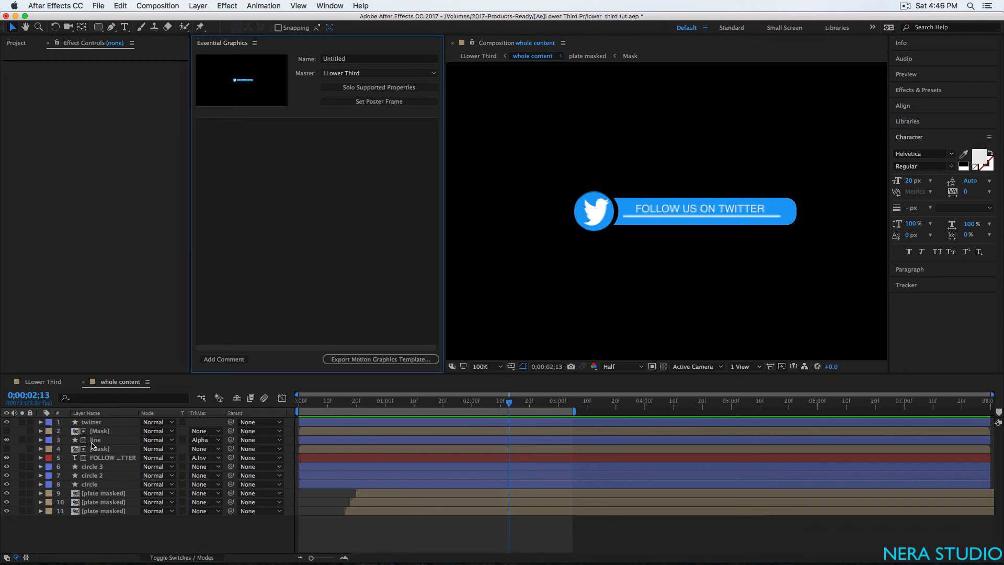
left_click(93, 422)
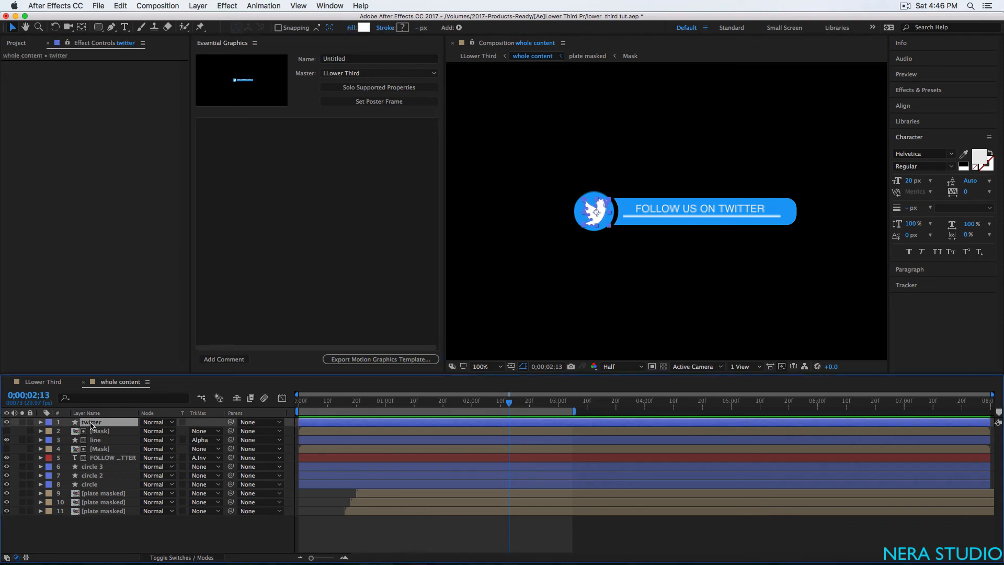
left_click(40, 423)
left_click(49, 432)
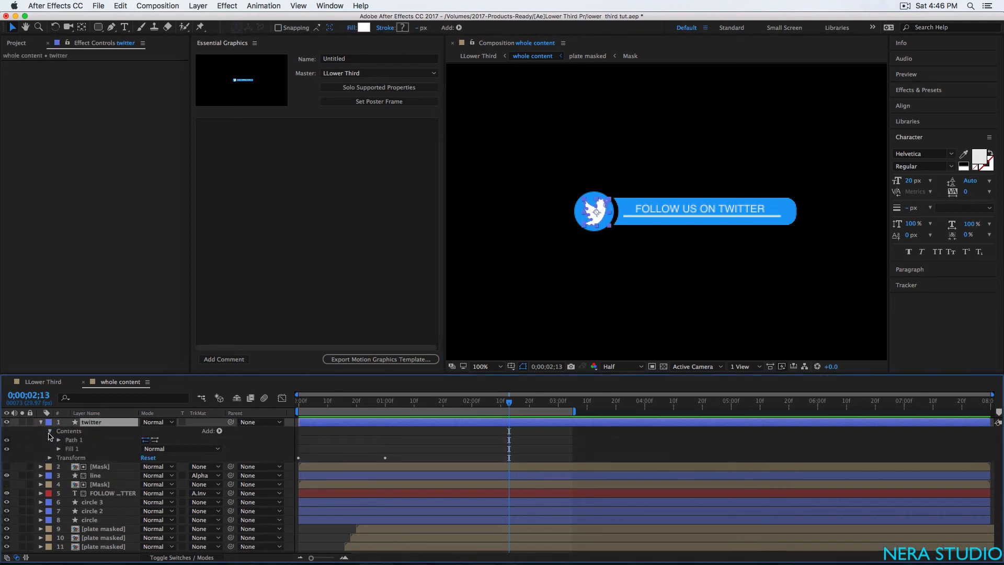
left_click(59, 451)
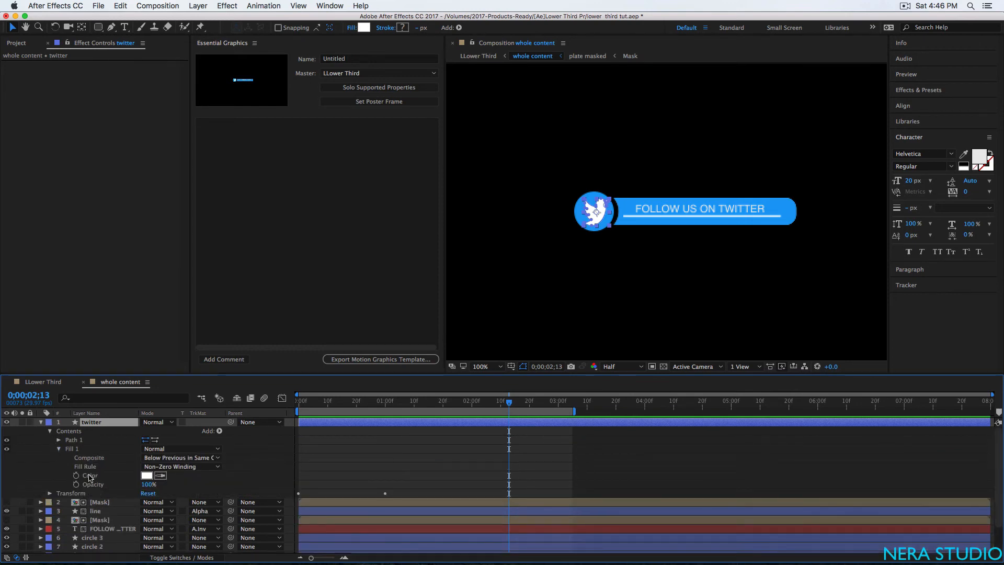
left_click_drag(87, 475, 278, 233)
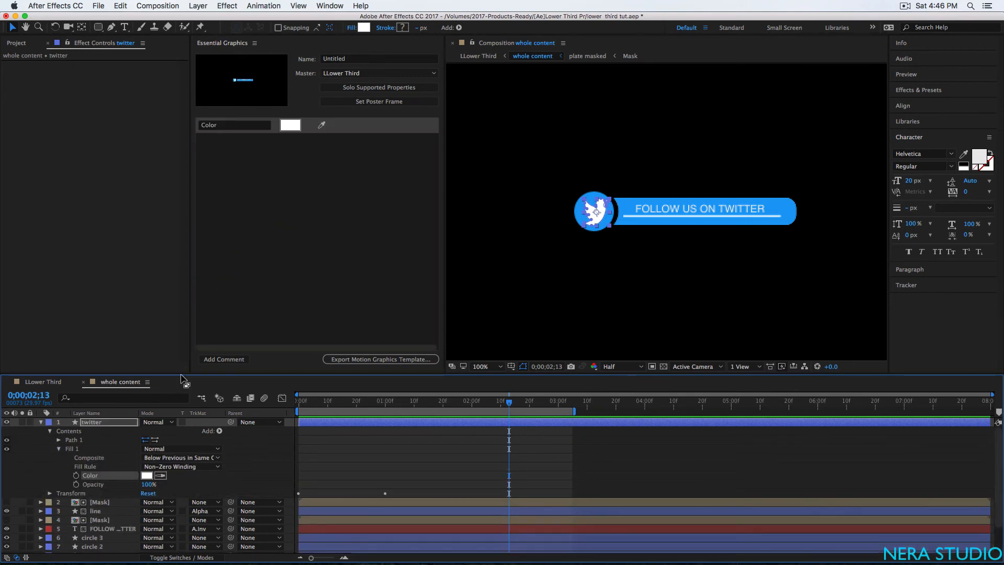
left_click(94, 486)
left_click_drag(93, 489, 262, 215)
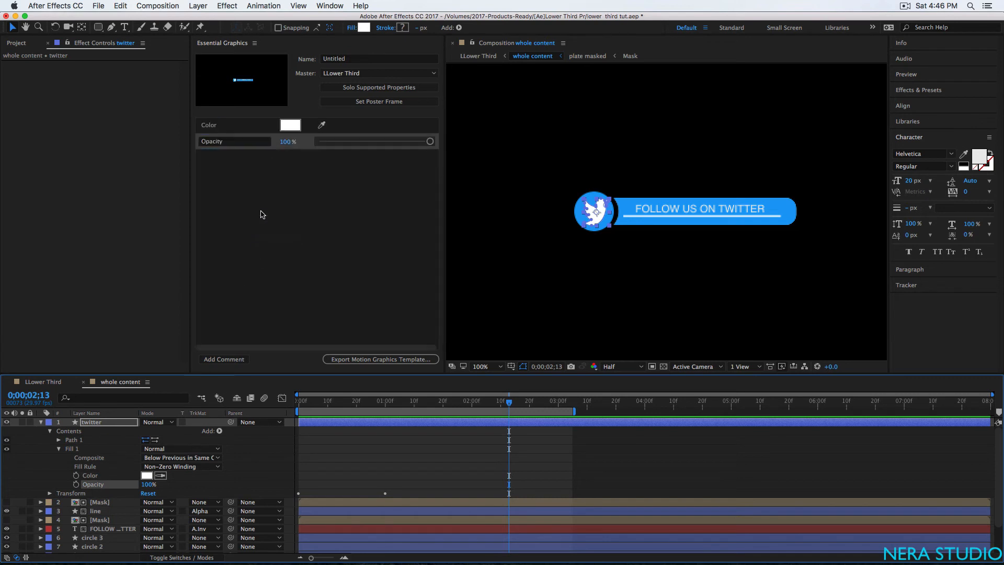
Step: Rename the two bird icon controls as Twitter Color and Twitter Opacity, and collapse the twitter layer's properties
left_click(201, 127)
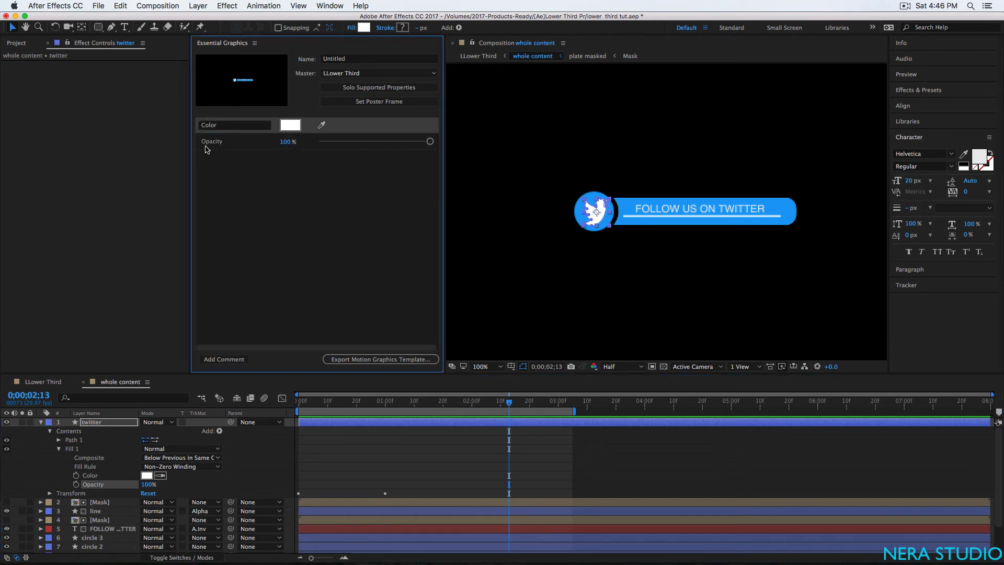
left_click(202, 126)
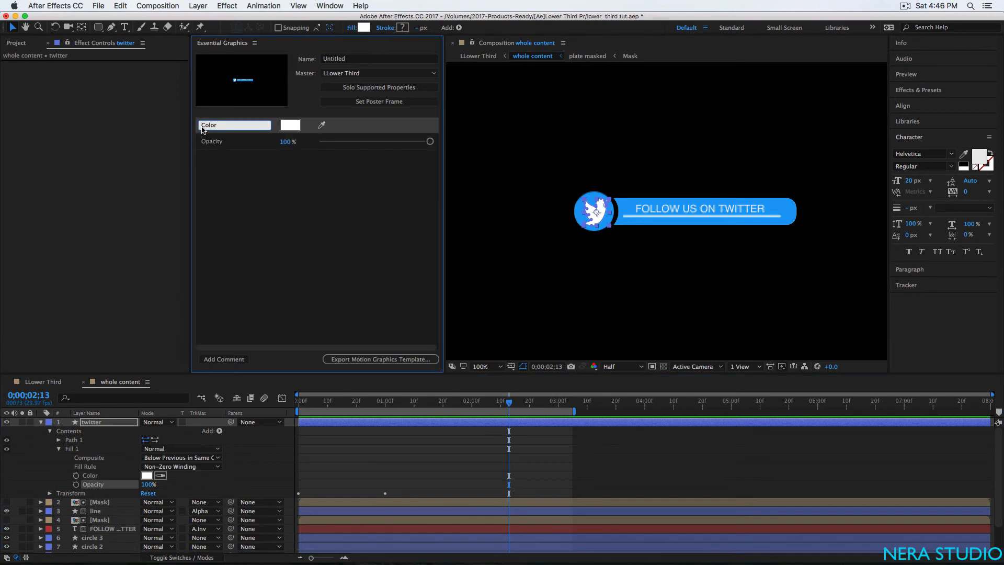
type("Twitter")
left_click(201, 141)
type("Twitter")
key("Return")
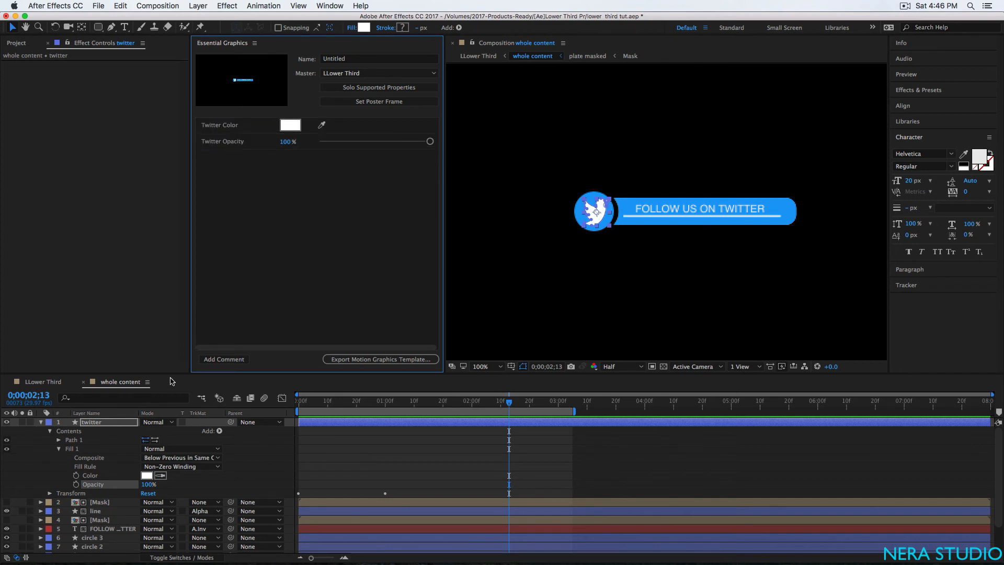
left_click(41, 422)
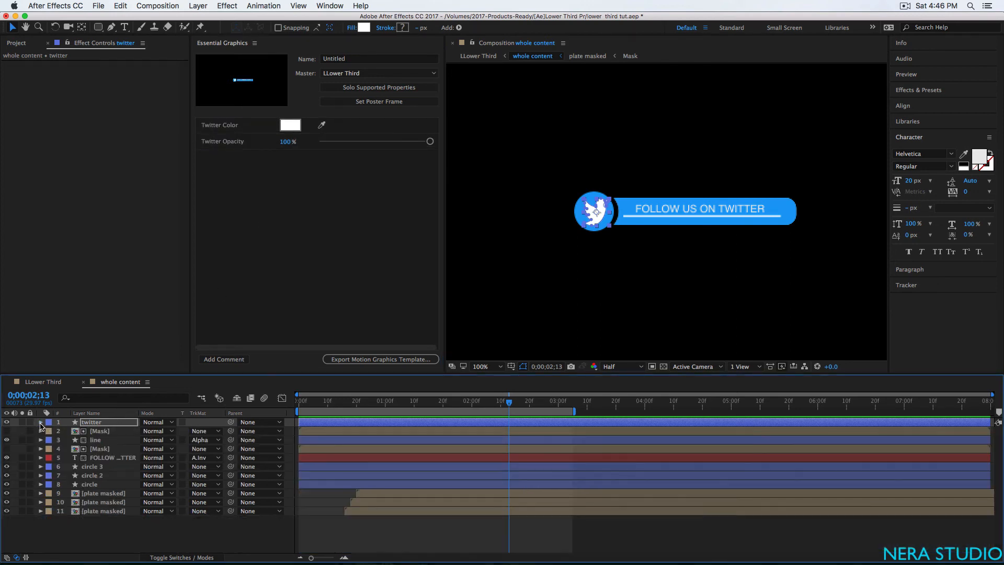
Step: Apply the Fill effect to the FOLLOW US ON TWITTER text layer and set its color to white (FFFFFF)
left_click(94, 458)
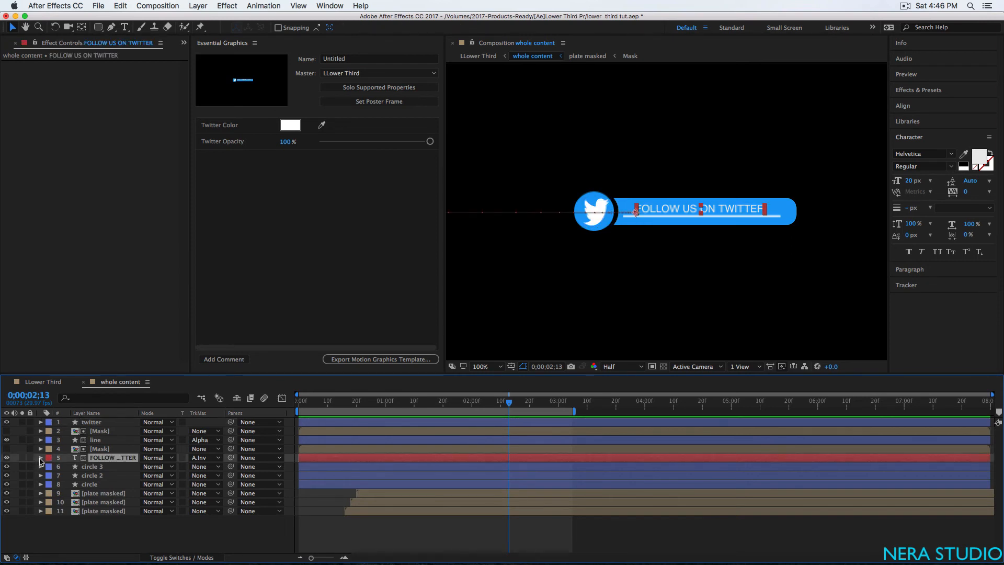
left_click(41, 458)
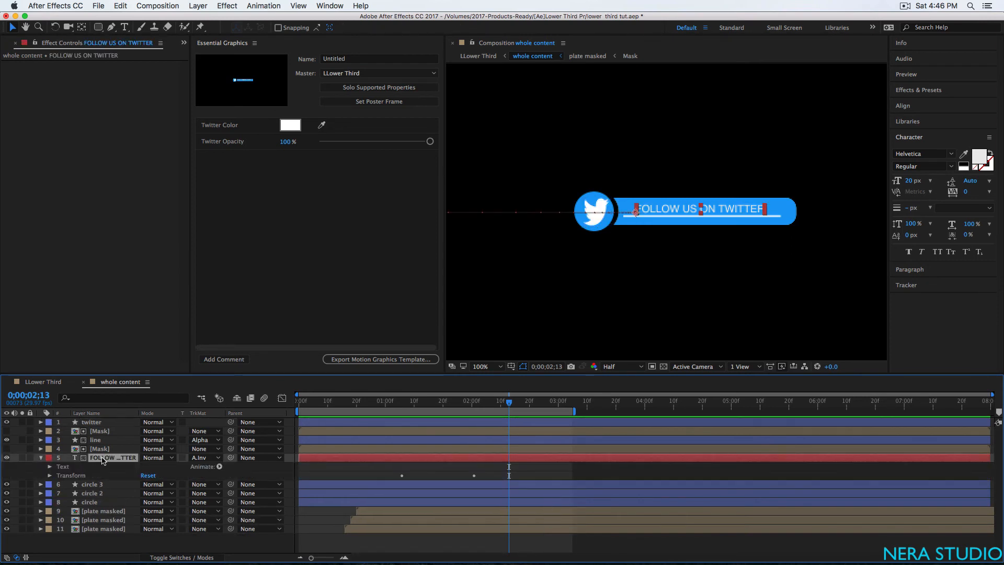
left_click(920, 91)
double_click(921, 169)
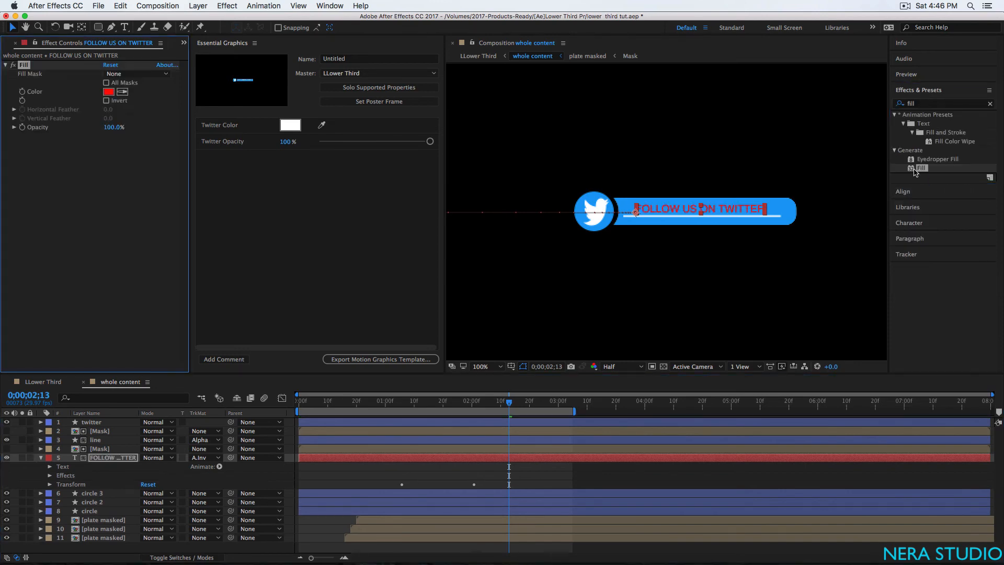
left_click(109, 92)
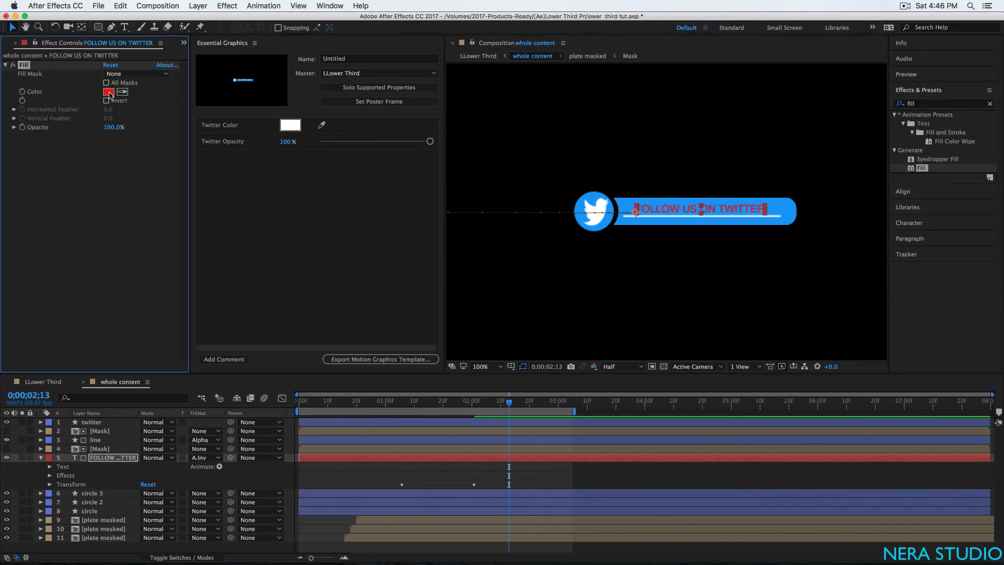
left_click_drag(379, 231, 316, 152)
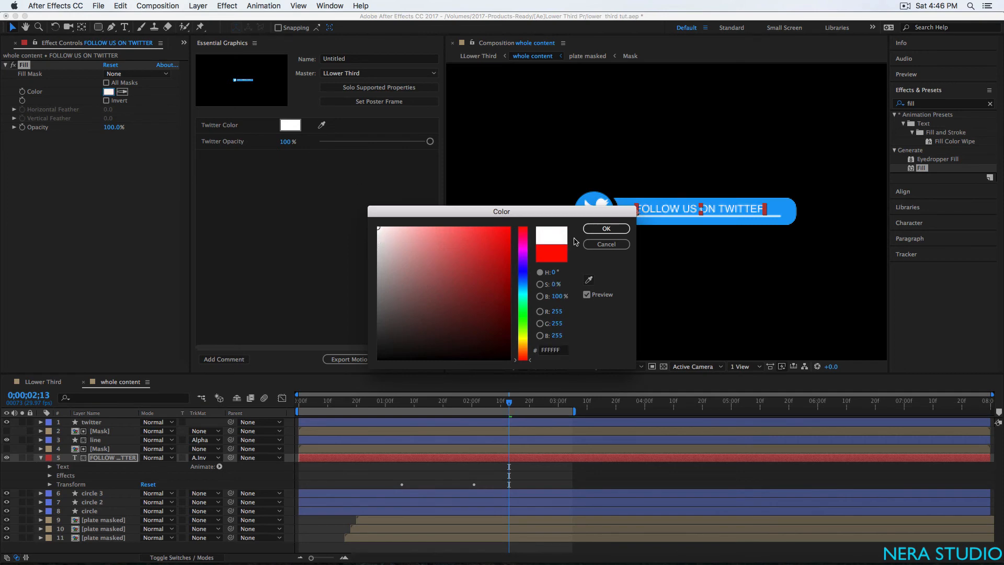
left_click(606, 228)
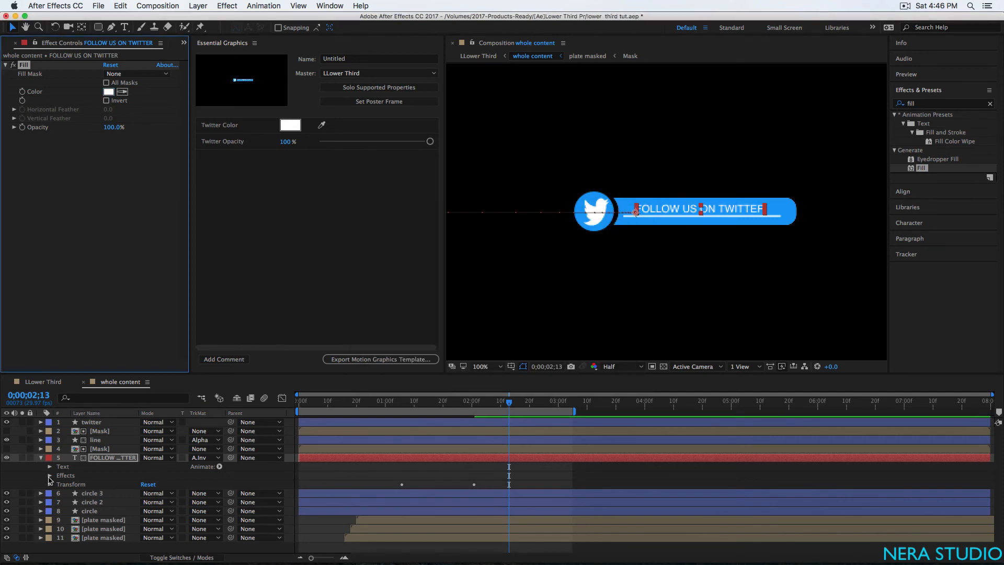
Step: Add the FOLLOW US ON TWITTER layer's Source Text to the Essential Graphics controls
left_click(50, 475)
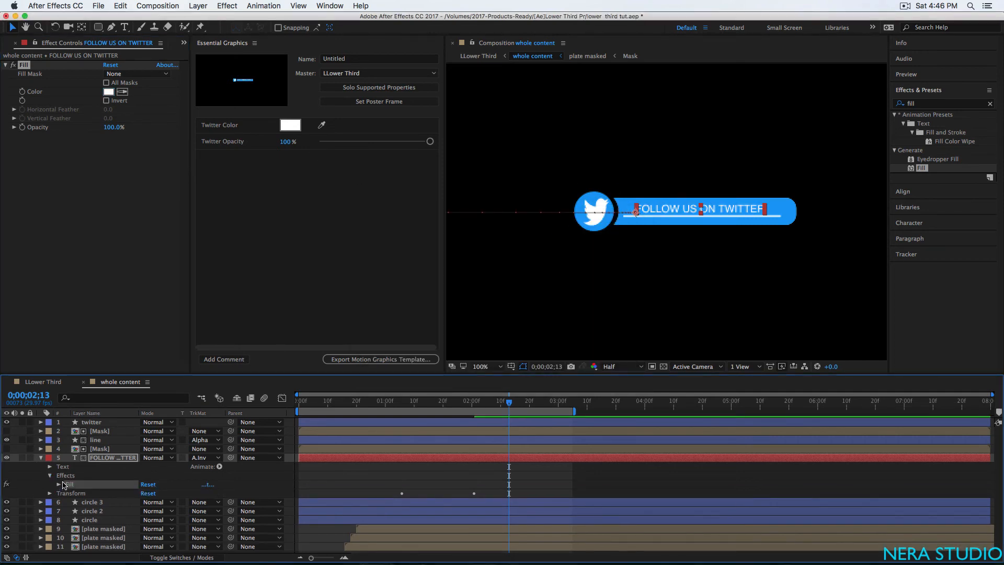
left_click(50, 466)
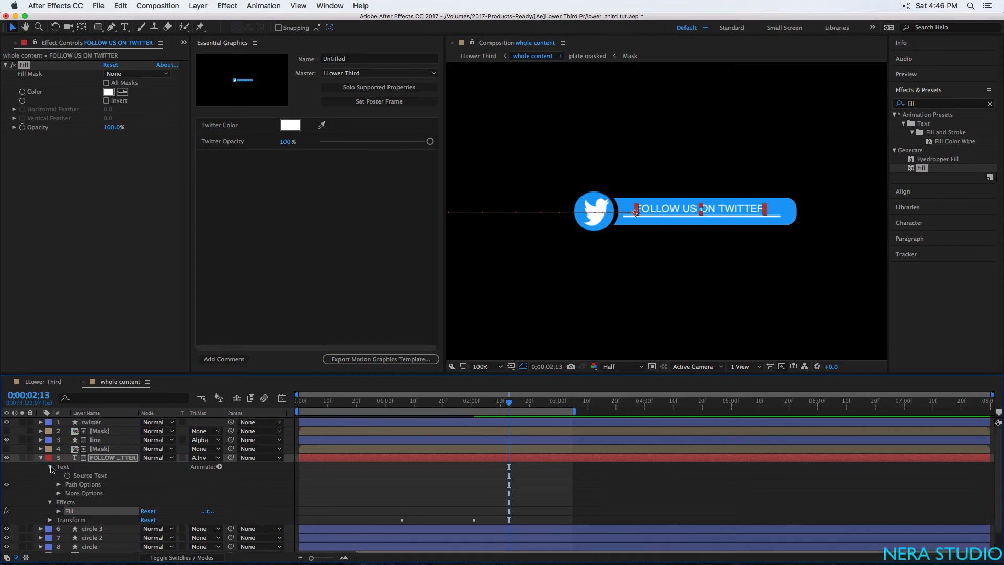
left_click(84, 476)
left_click_drag(88, 478, 244, 266)
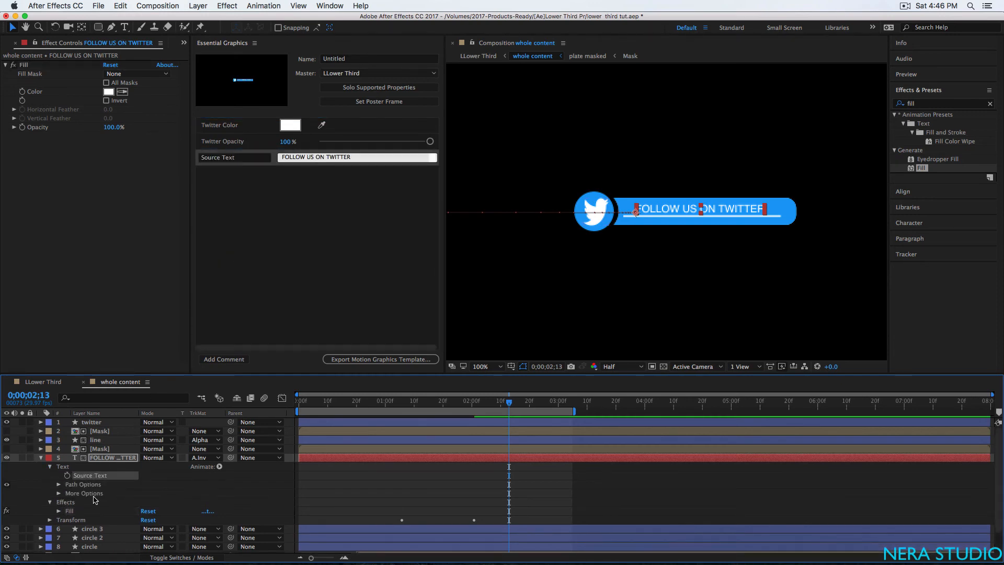
Step: Add the Color and Opacity of the text layer's Fill effect to the Essential Graphics controls
left_click(58, 511)
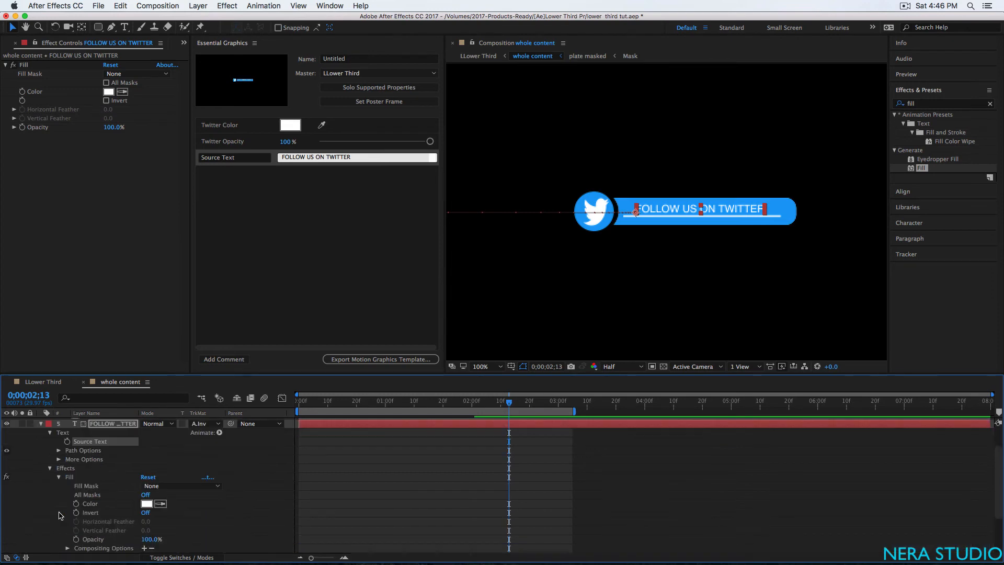
left_click(89, 505)
left_click_drag(89, 505, 240, 253)
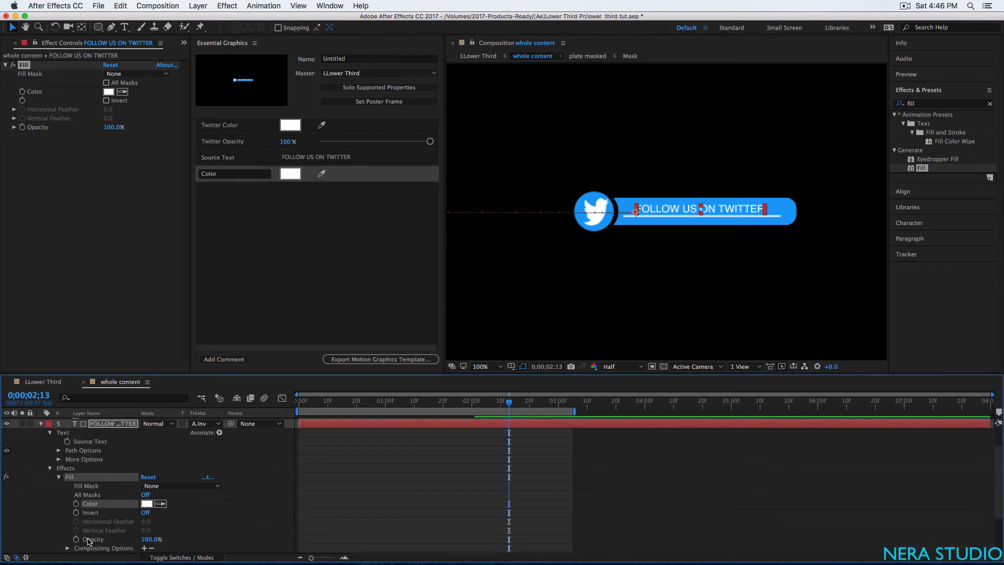
left_click_drag(88, 540, 272, 216)
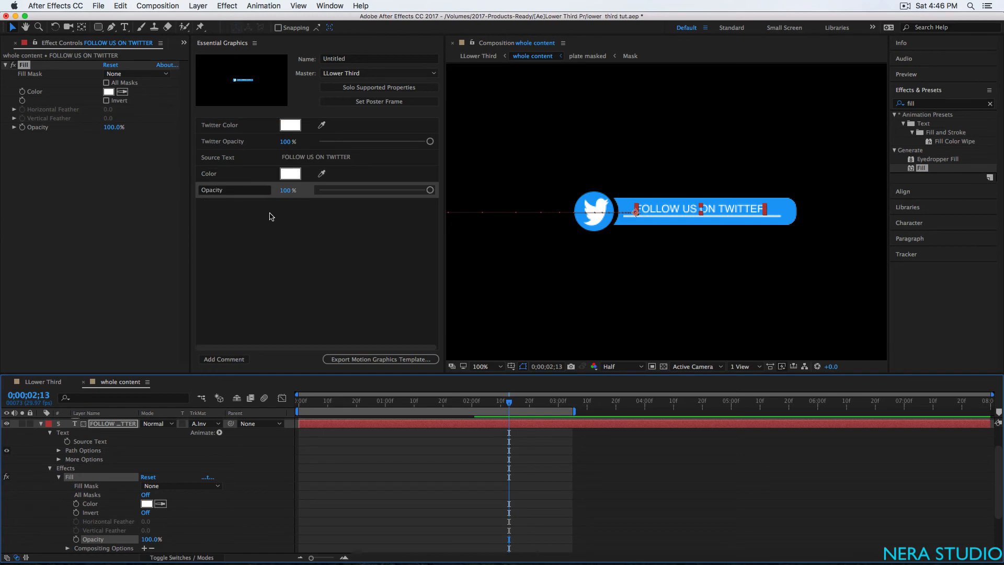
Step: Rename the text layer's fill controls as Text Opacity and Text Color, and collapse the layer's properties
left_click(204, 190)
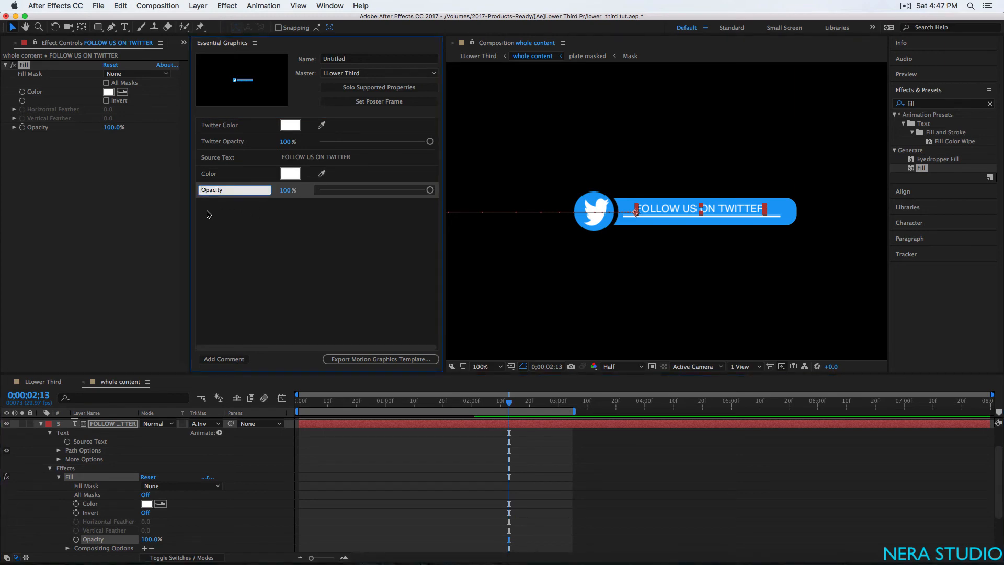
type("Text")
left_click(203, 175)
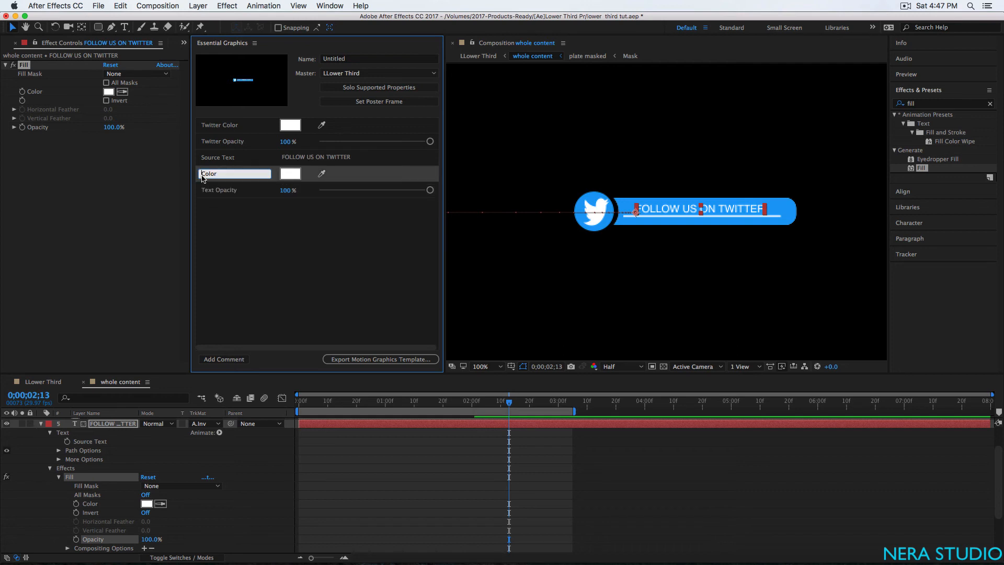
type("Text")
key("Return")
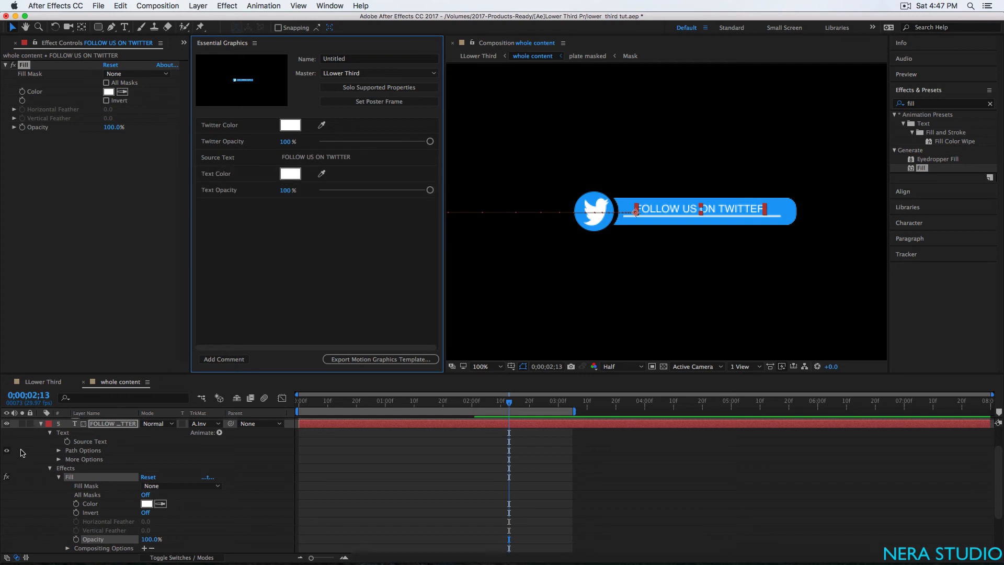
left_click(41, 424)
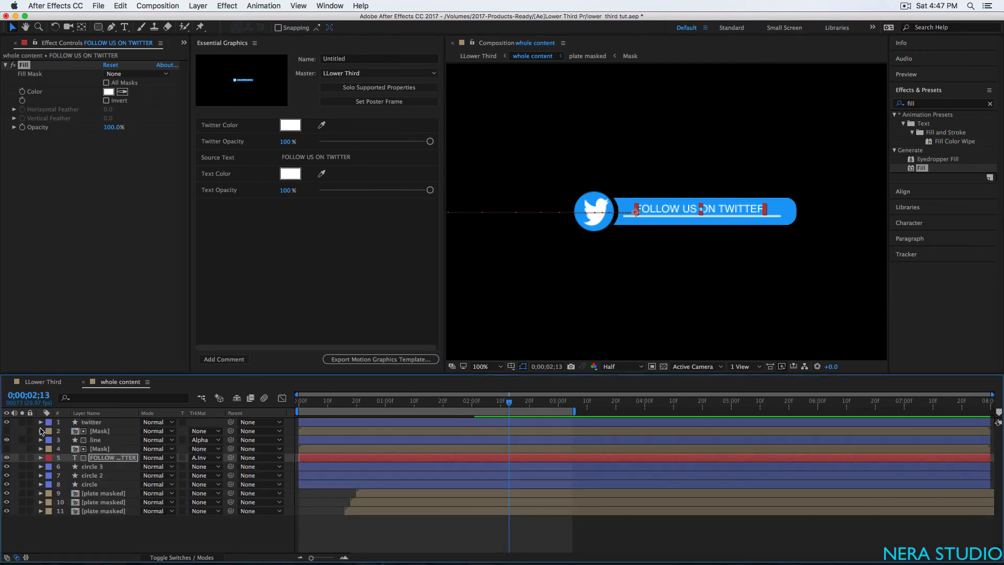
Step: Add the Fill effect's Color and Opacity from the plate masked layer 11 to the Essential Graphics controls, and collapse the layer
left_click(99, 511)
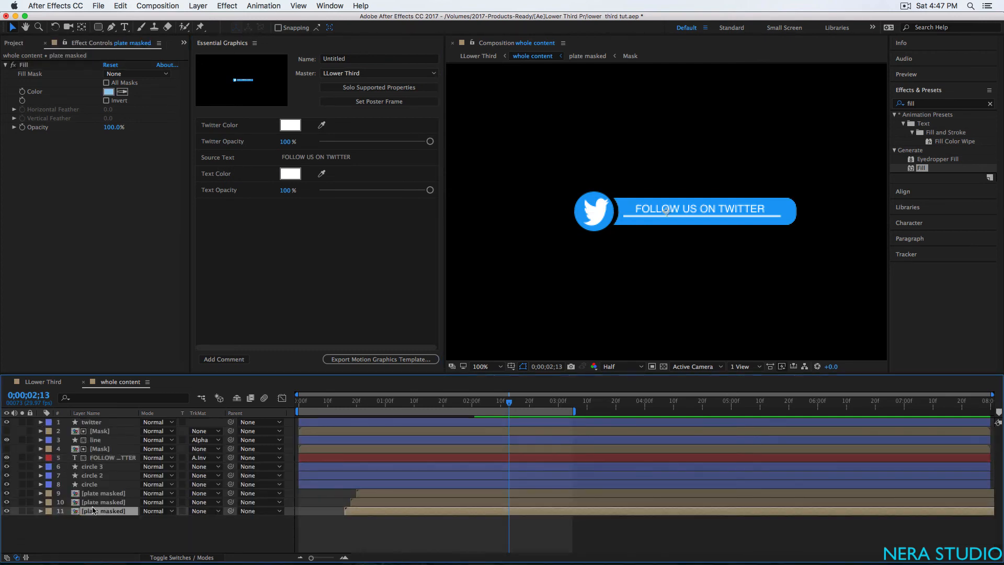
left_click(41, 511)
left_click(51, 519)
left_click(59, 529)
left_click_drag(93, 506, 276, 269)
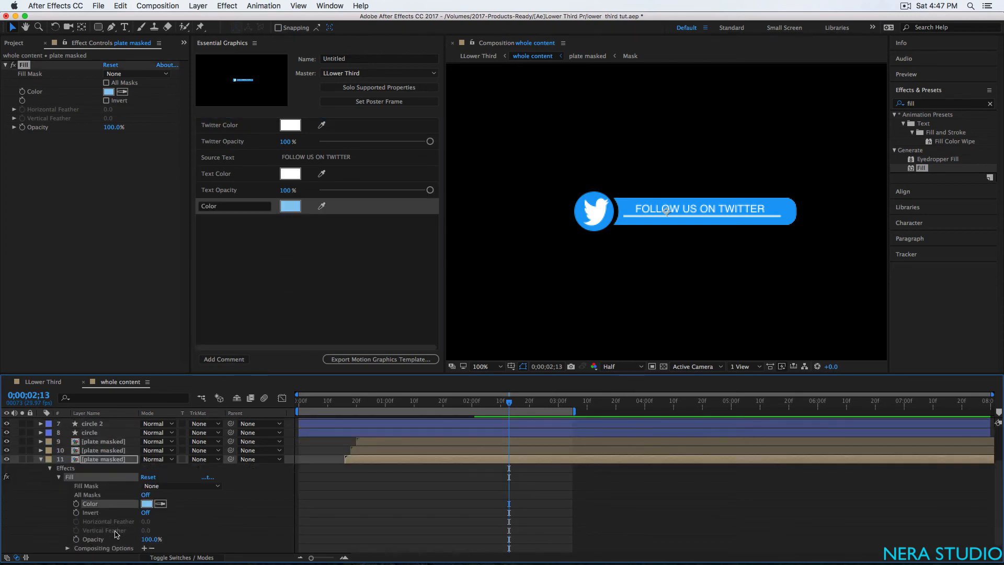
left_click_drag(93, 540, 241, 269)
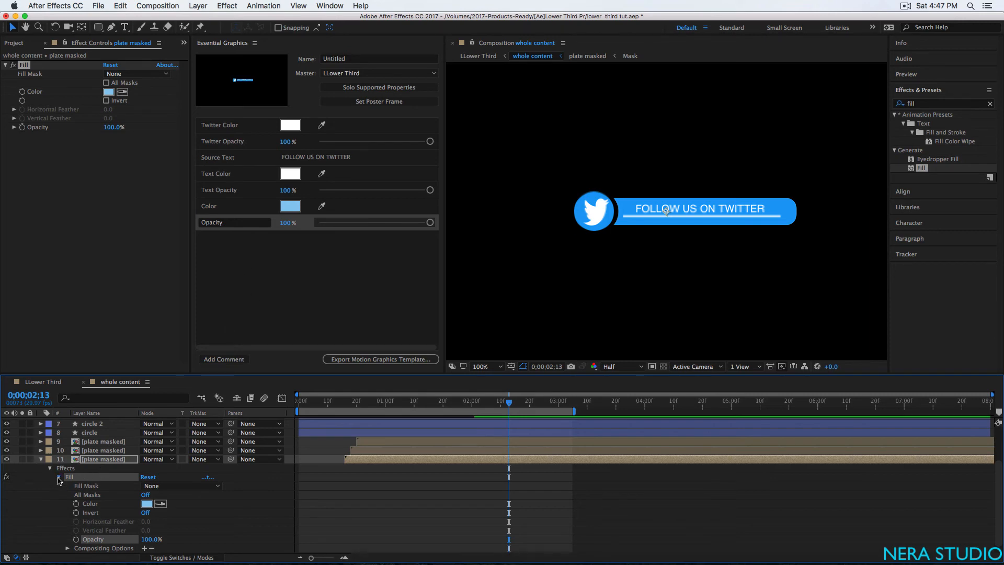
left_click(59, 477)
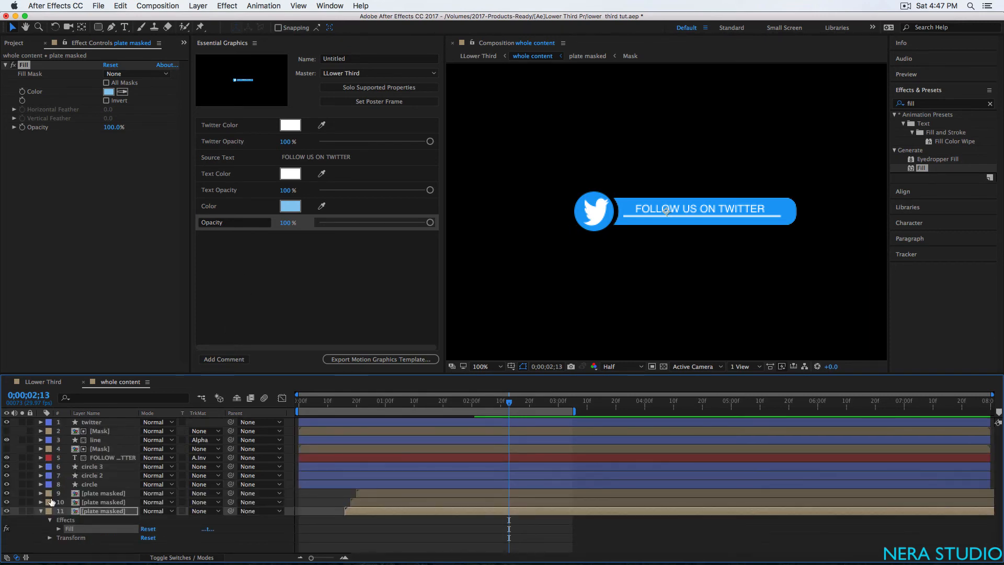
left_click(41, 512)
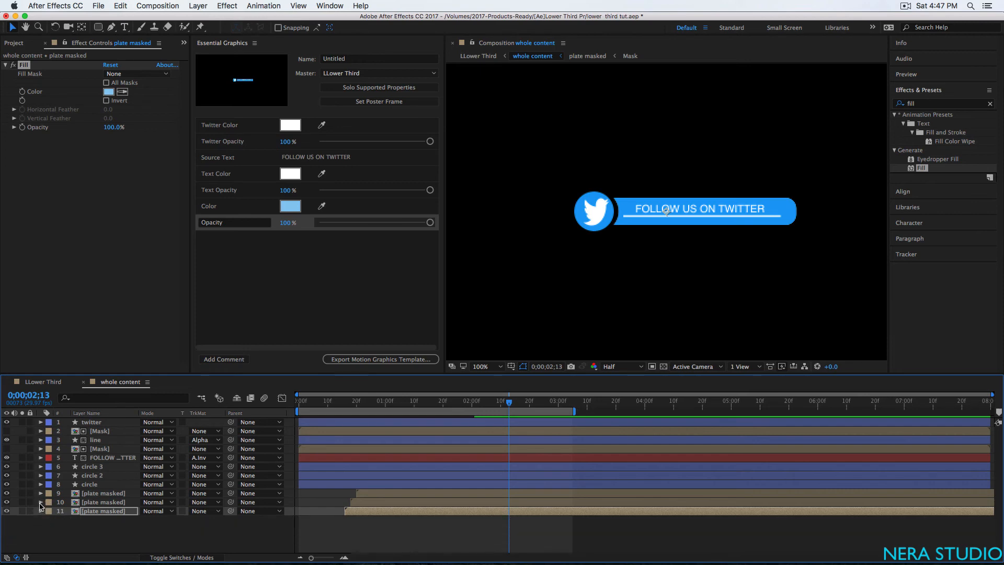
Step: Add the Fill effect's Color and Opacity from the plate masked layer 10 to the Essential Graphics controls, and collapse the layer
left_click(40, 503)
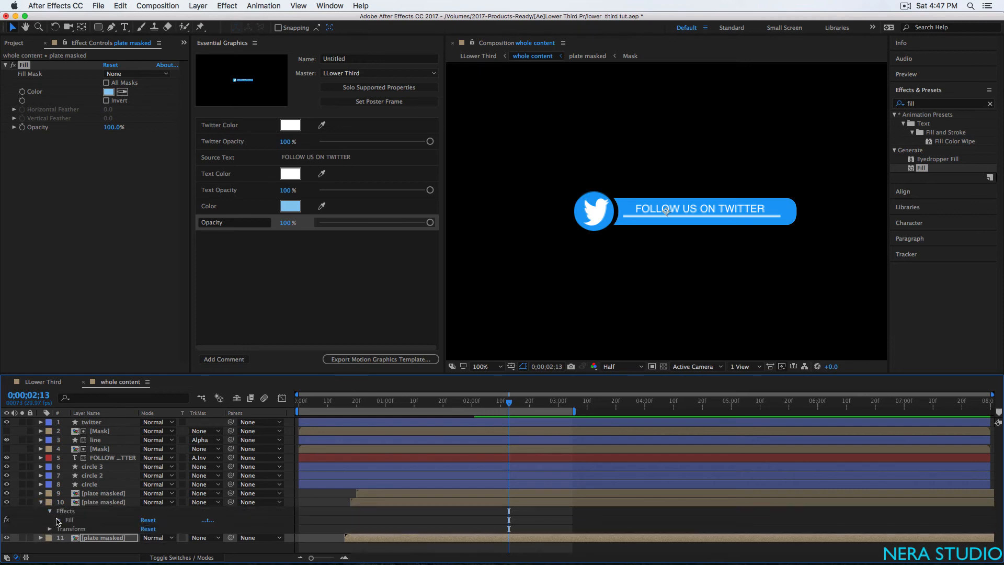
left_click(50, 511)
left_click_drag(88, 509, 236, 306)
left_click_drag(98, 543, 222, 308)
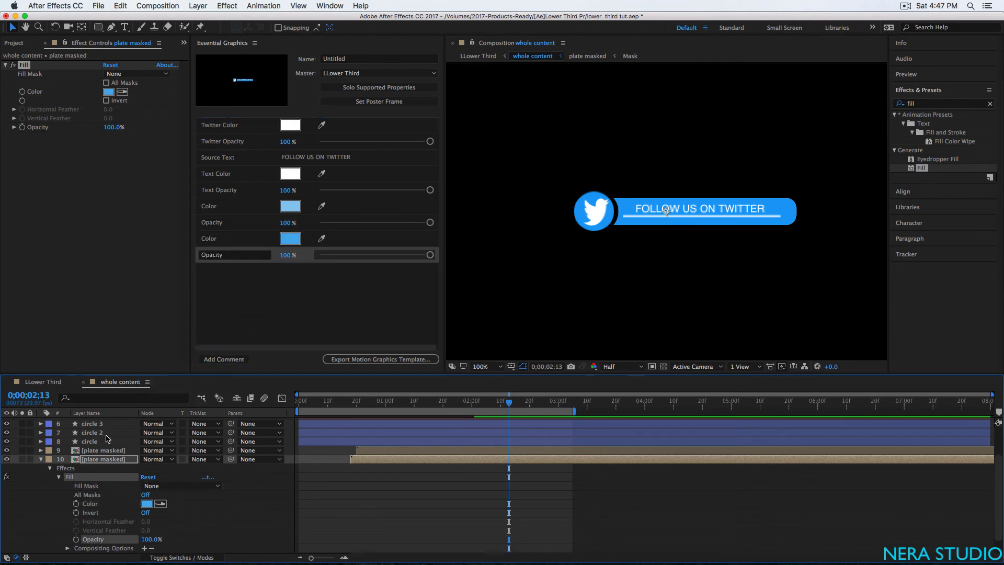
left_click(41, 459)
Step: Add the Fill effect's Color and Opacity from the plate masked layer 9 to the Essential Graphics controls, and collapse the layer
left_click(41, 493)
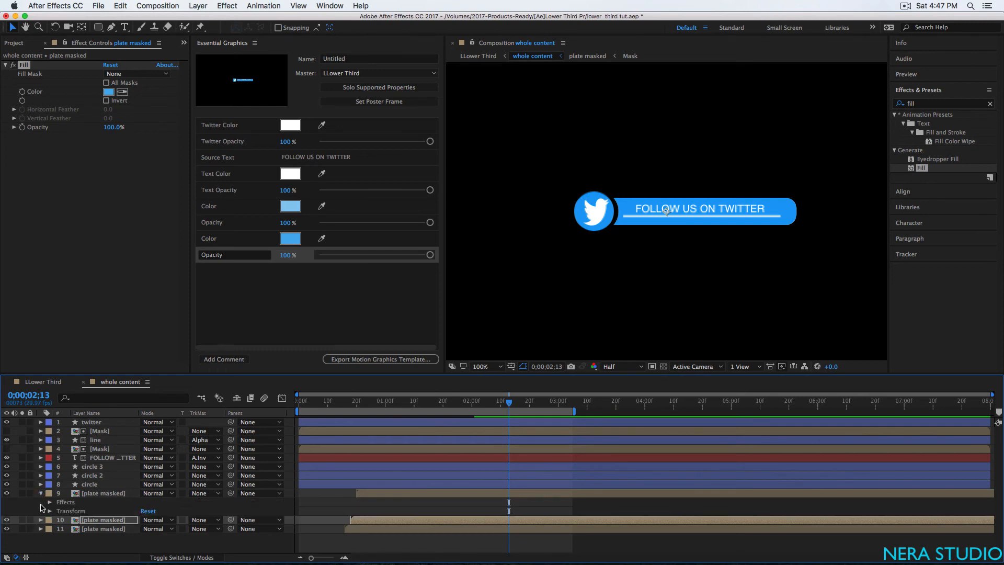
left_click(50, 502)
left_click(59, 511)
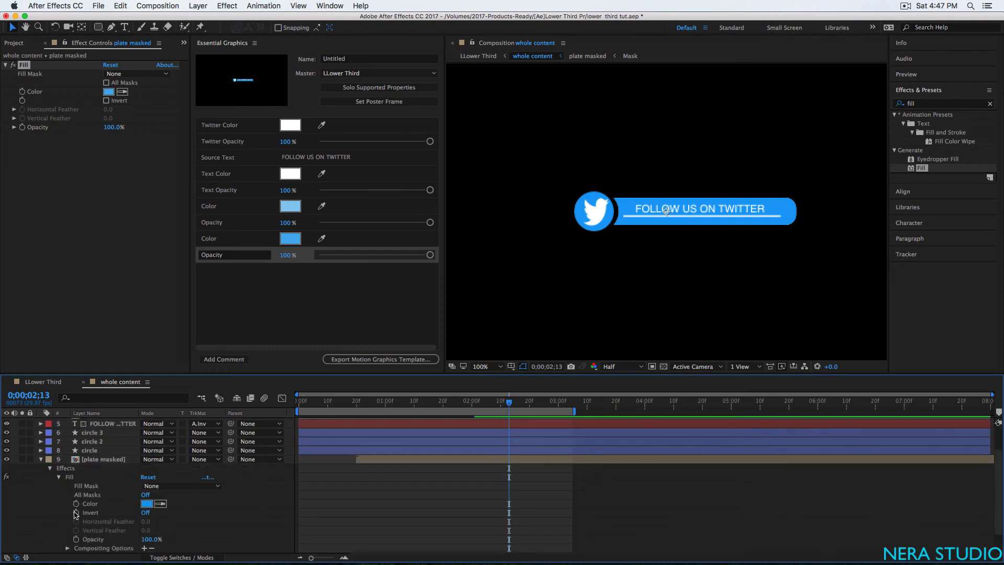
left_click_drag(86, 505, 265, 287)
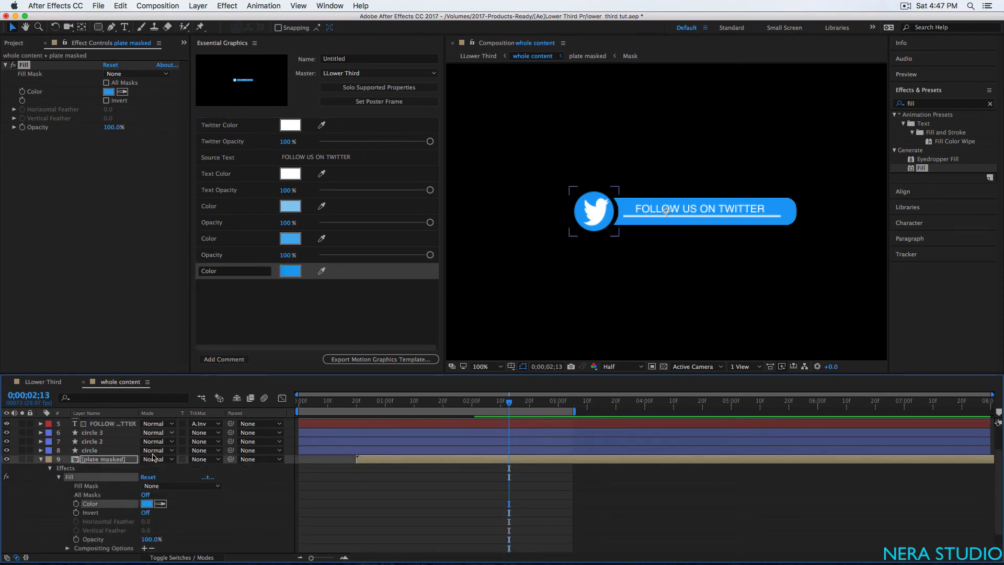
left_click_drag(89, 539, 242, 312)
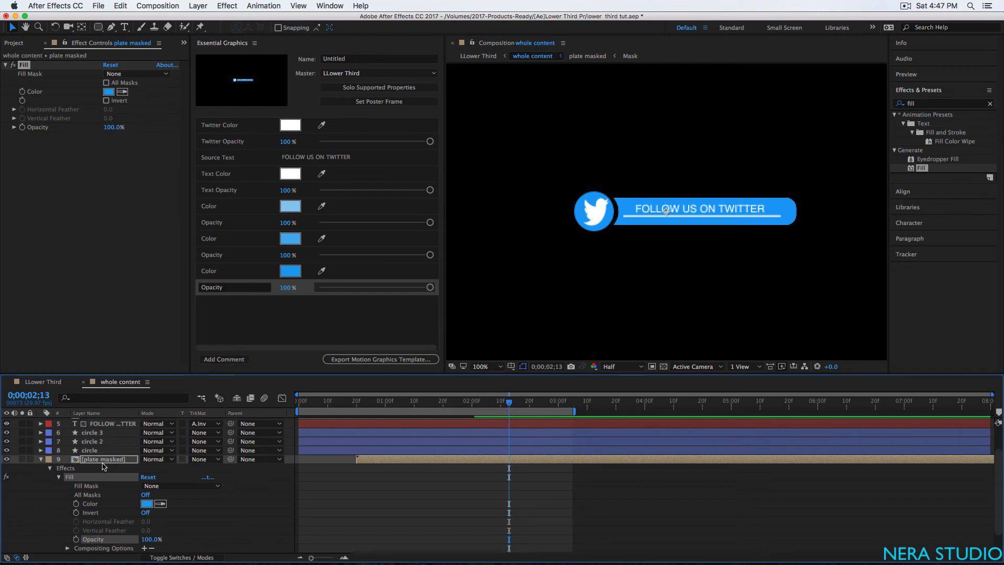
left_click(41, 459)
left_click(269, 321)
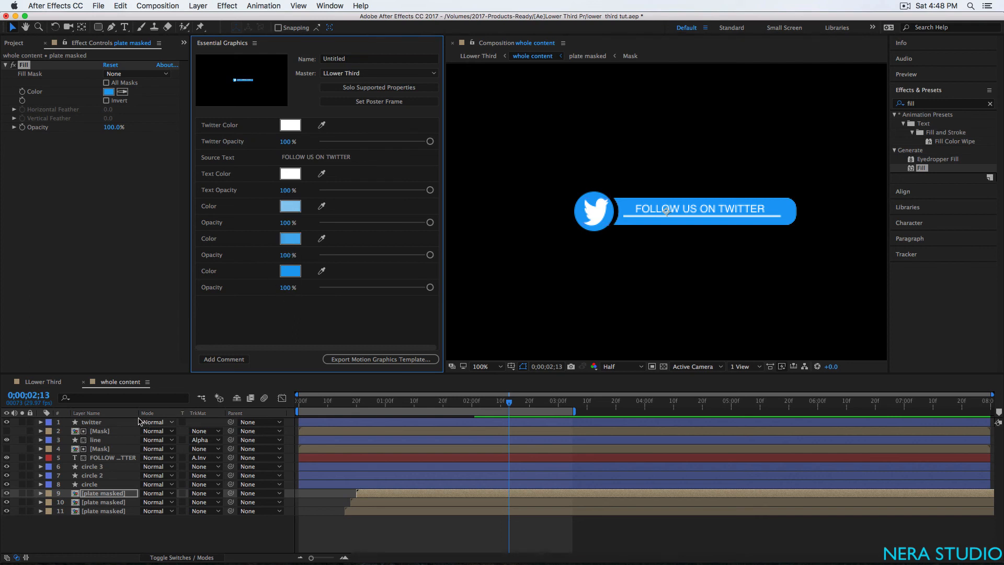
Step: Add the Fill 1 Color of the circle layer's Ellipse 1 to the Essential Graphics controls and rename it Circle 1 Color
left_click(41, 484)
left_click(50, 493)
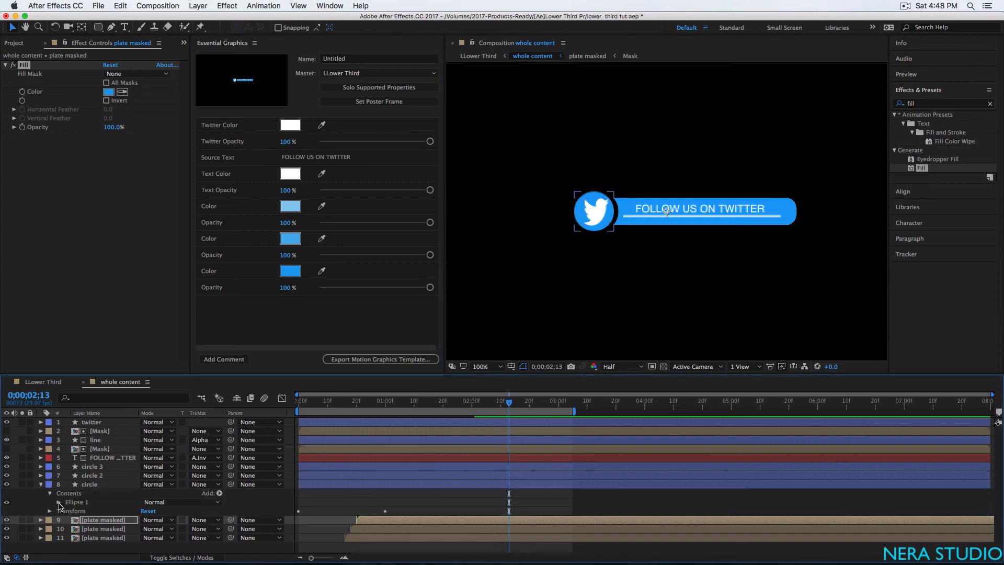
left_click(58, 502)
left_click(67, 521)
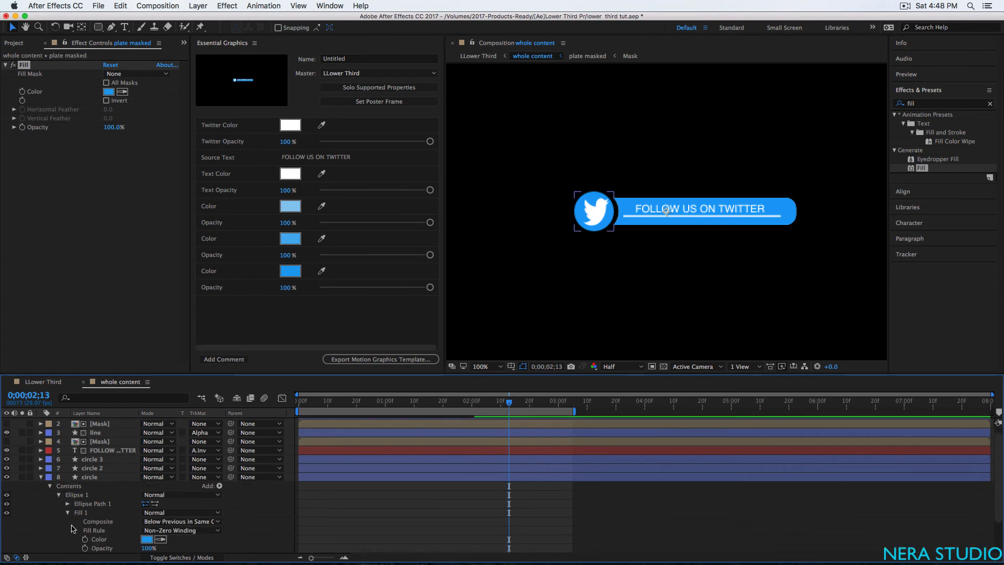
left_click_drag(99, 544, 241, 330)
left_click(204, 305)
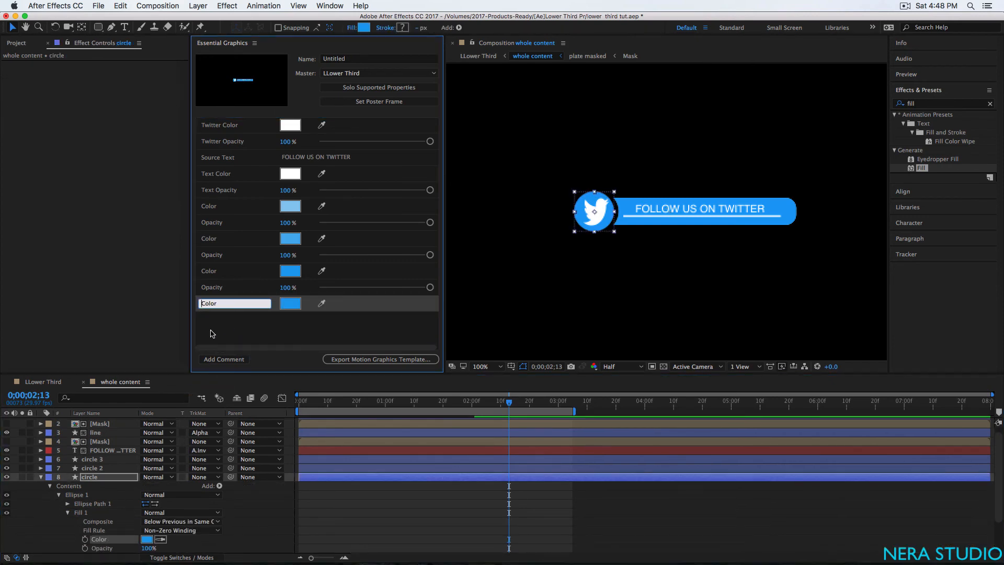
type("Circle 1")
left_click_drag(225, 304, 181, 306)
Step: Add the circle layer's Fill 1 Opacity to the Essential Graphics controls and rename it Circle 1 Opacity
left_click_drag(99, 549, 267, 321)
left_click(204, 320)
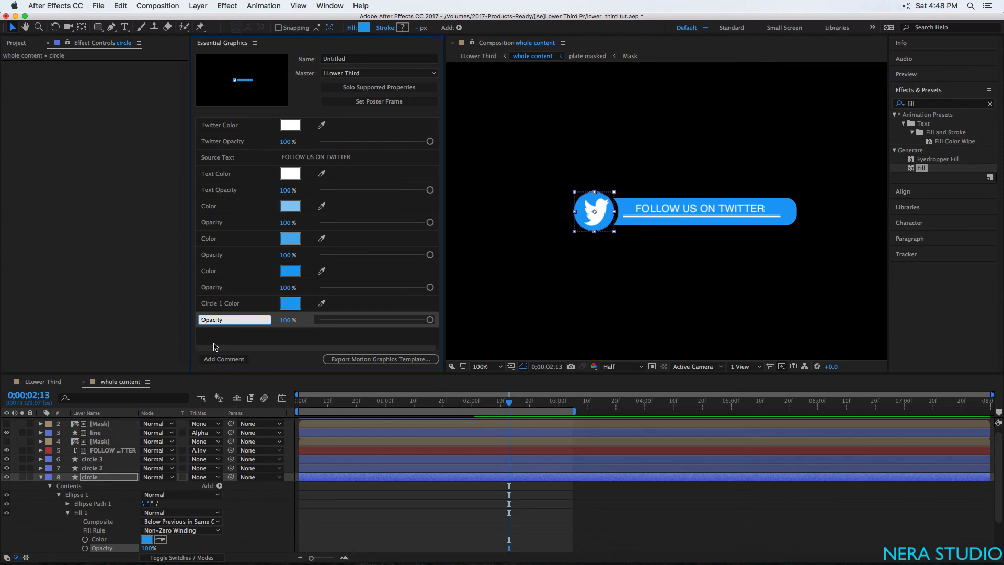
type("Circle 1")
key("Return")
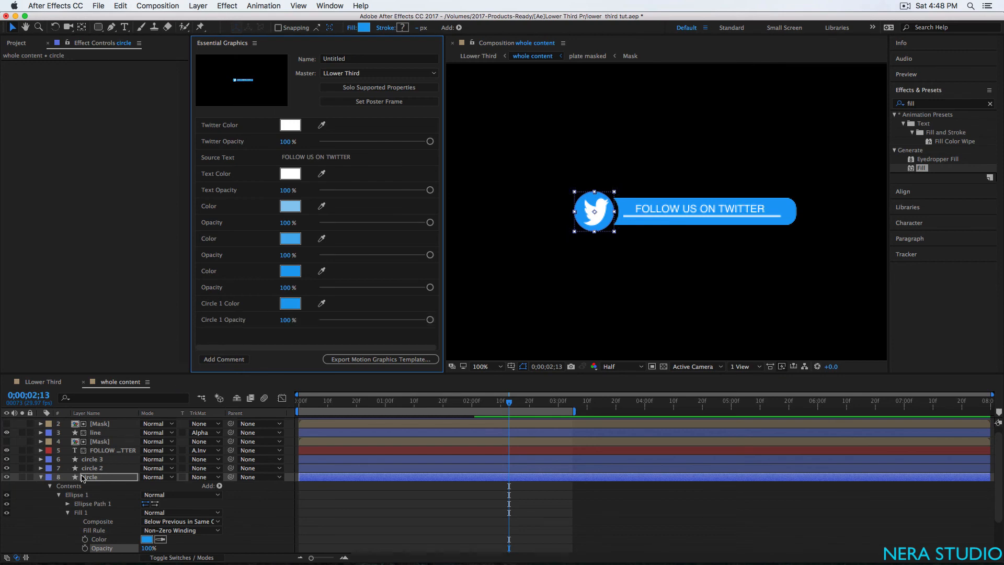
Step: Add the Fill 1 Color and Opacity of the circle 2 layer's Ellipse 1 to the Essential Graphics controls
left_click(40, 468)
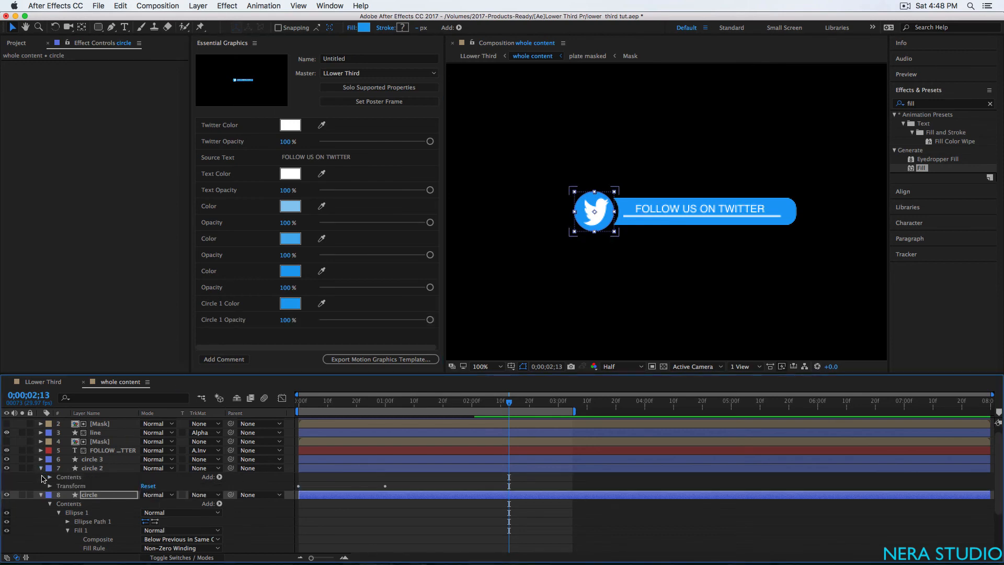
left_click(49, 477)
left_click(59, 486)
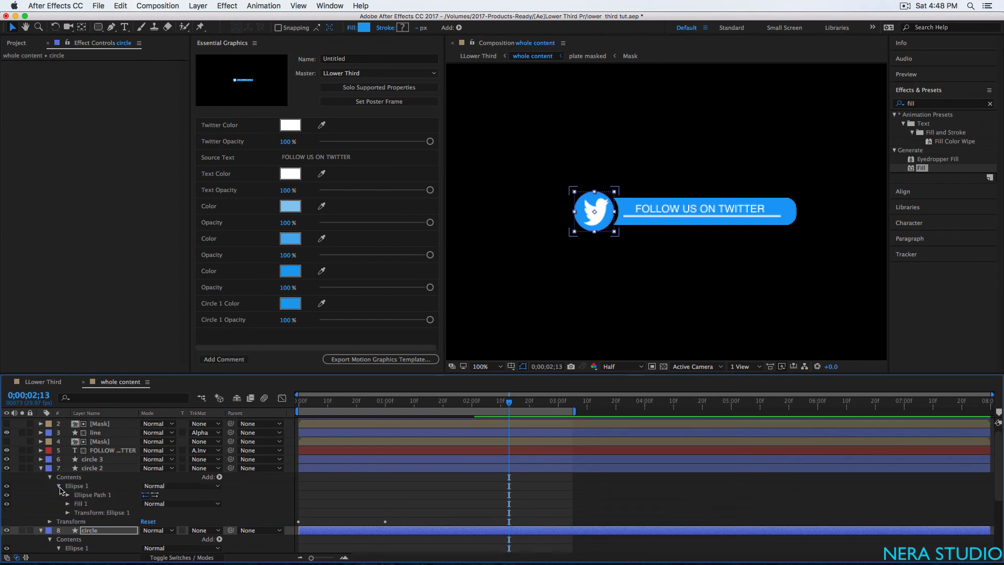
left_click(68, 503)
left_click(99, 531)
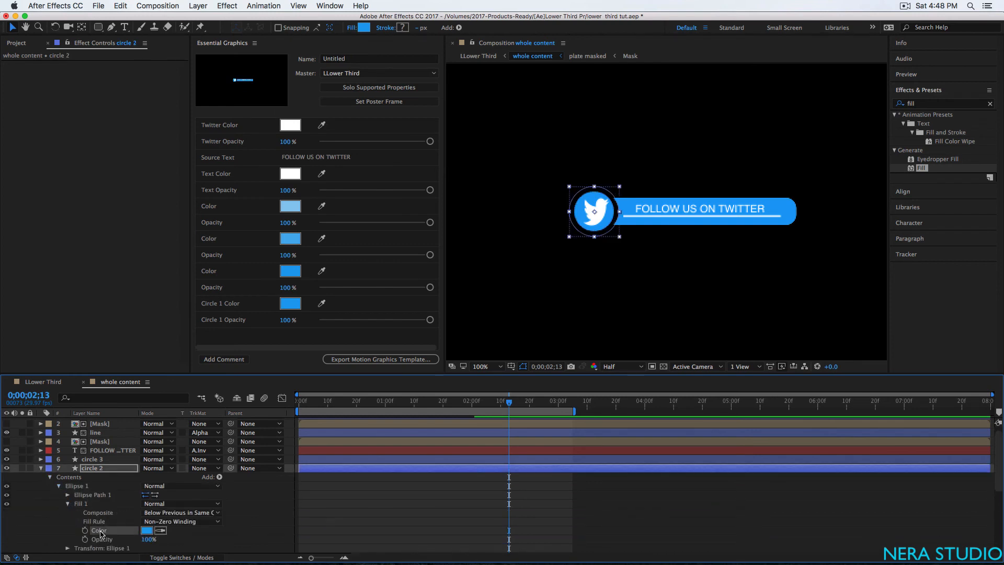
left_click_drag(106, 525, 243, 340)
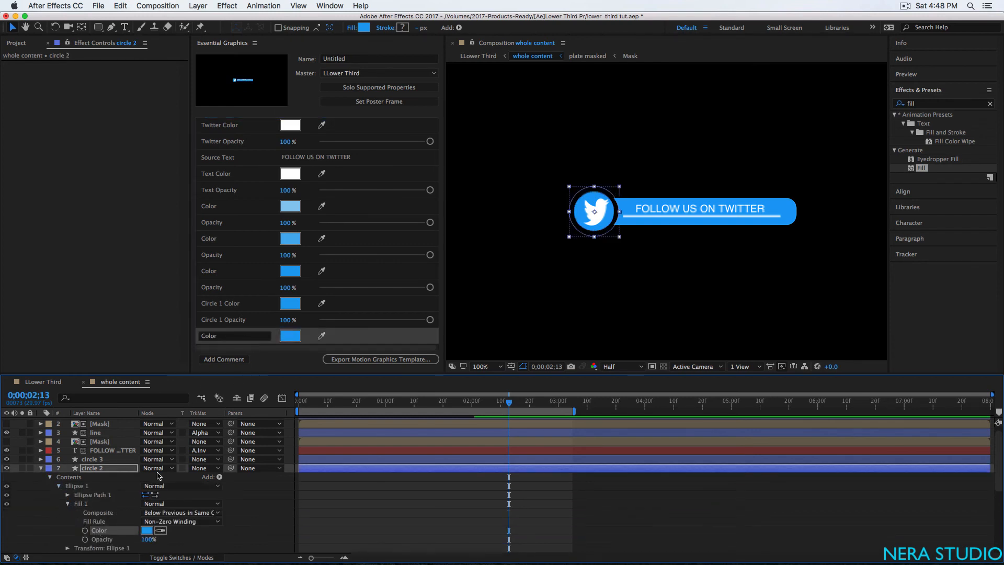
left_click_drag(110, 539, 207, 342)
Step: Rename the circle 2 layer's fill controls as Circle 2 Opacity and Circle 2 Color
left_click(206, 343)
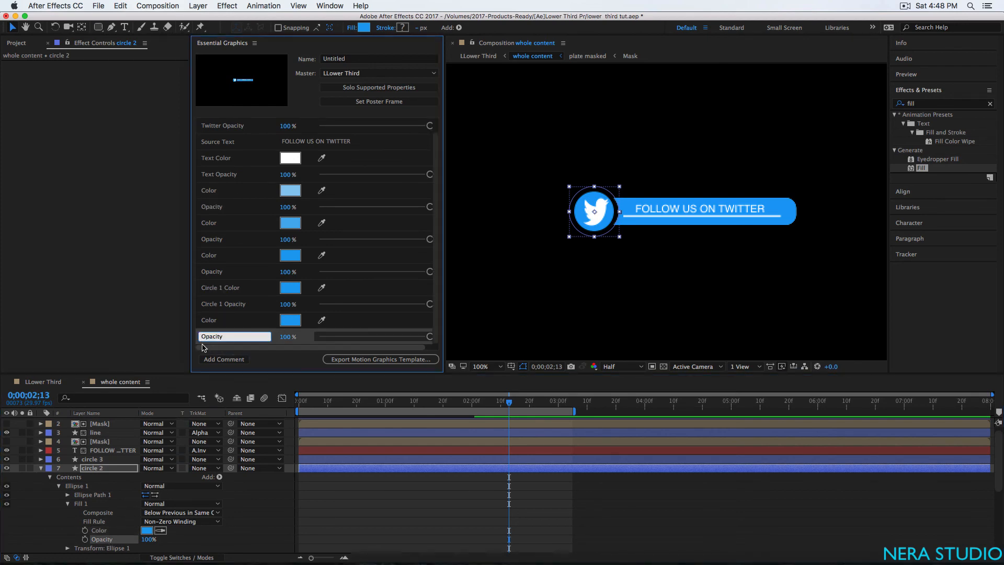
type("Circle 1")
key("BackSpace")
key("BackSpace")
type("2")
left_click(204, 324)
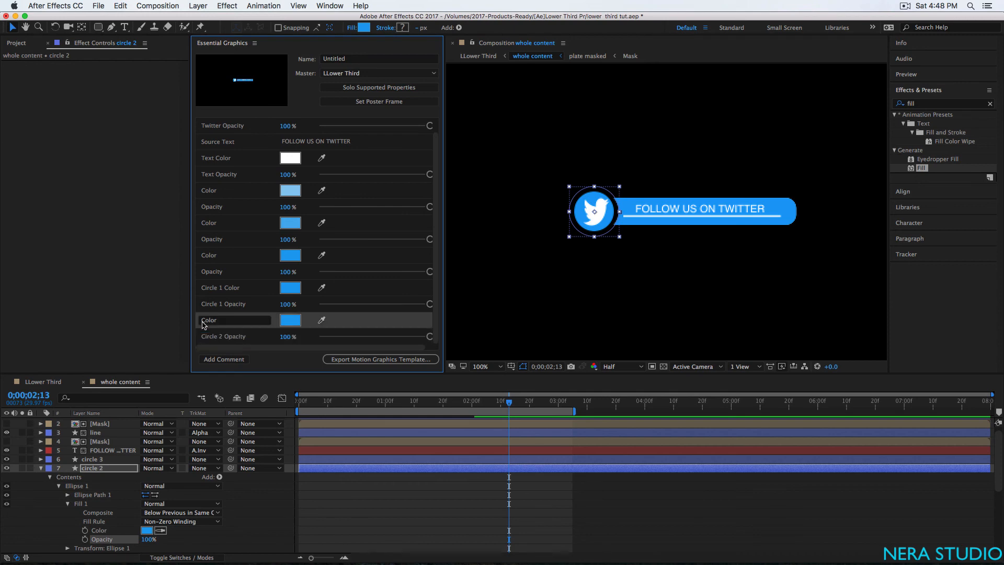
left_click(204, 325)
type("Circle 1")
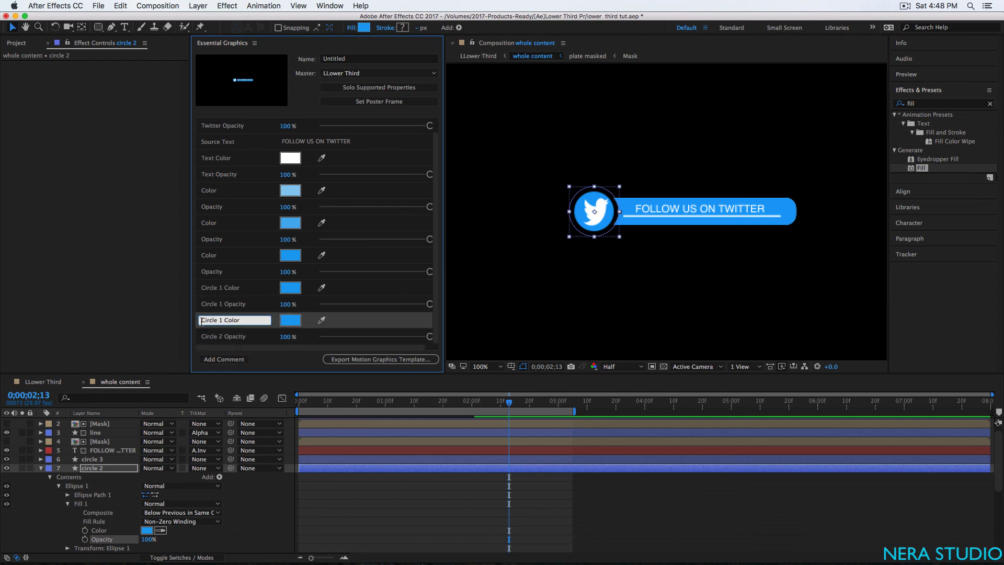
key("BackSpace")
type("2")
key("BackSpace")
key("BackSpace")
left_click(346, 328)
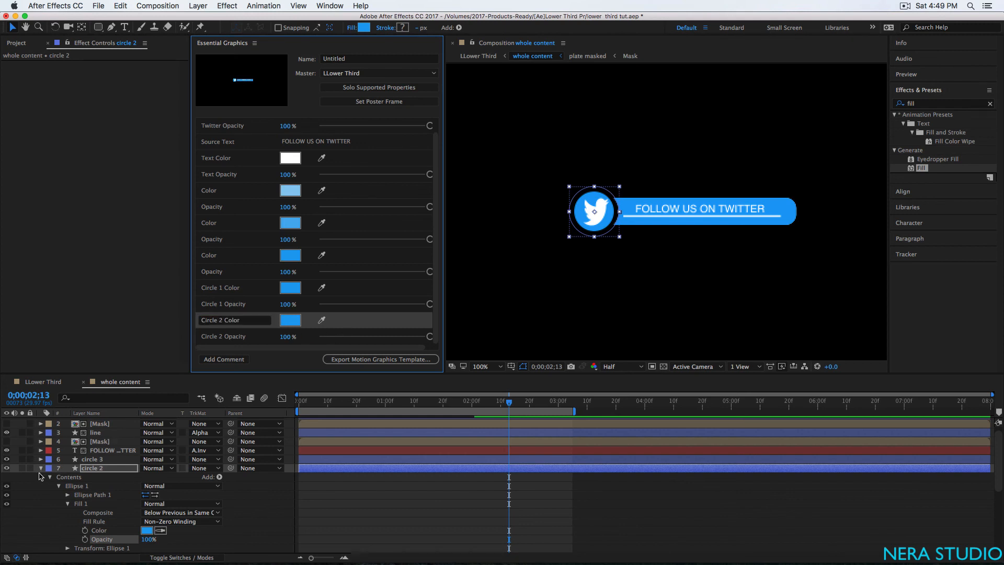
Step: Collapse the circle 2 layer's properties and the circle layer's Contents group
key("ctrl+d")
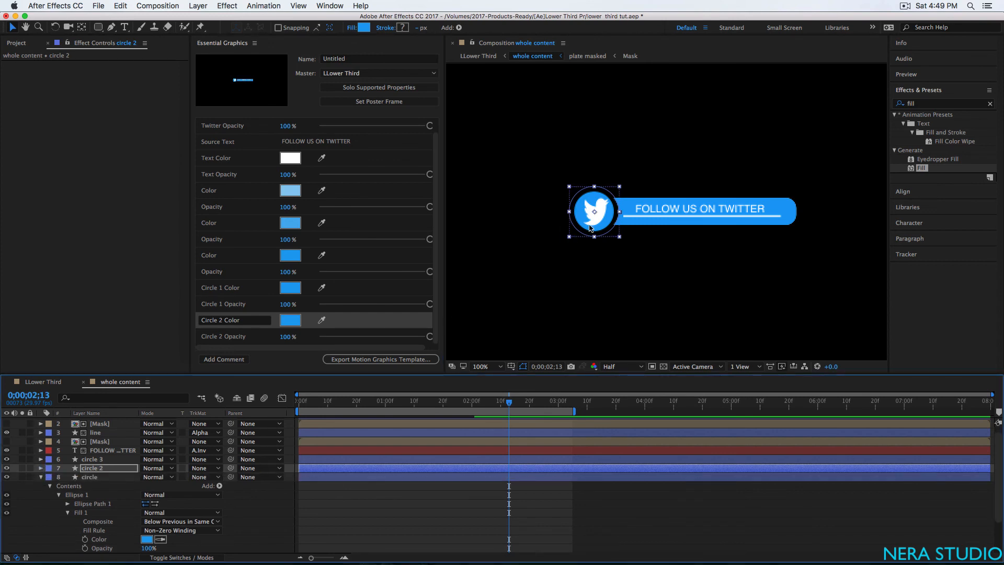
type("2")
left_click(50, 486)
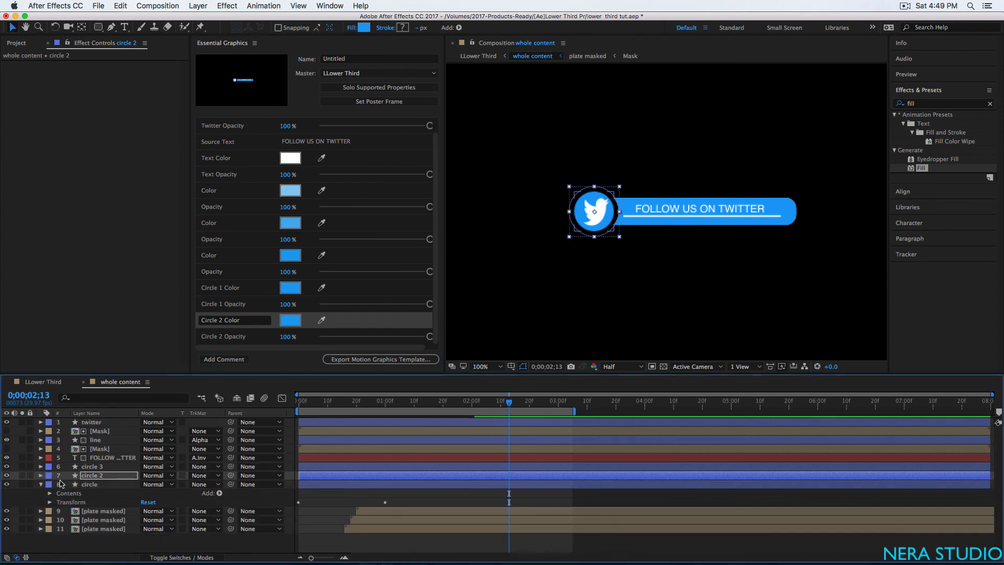
Step: Add the Stroke 1 Color, Opacity and Stroke Width of the circle 3 layer's Ellipse 1 to the Essential Graphics controls
left_click(86, 467)
left_click(40, 466)
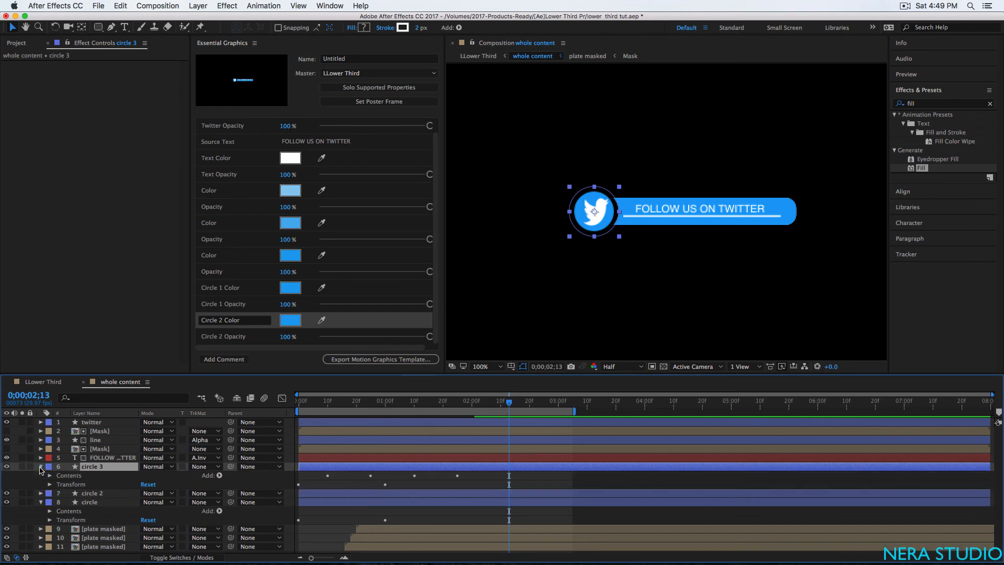
left_click(50, 475)
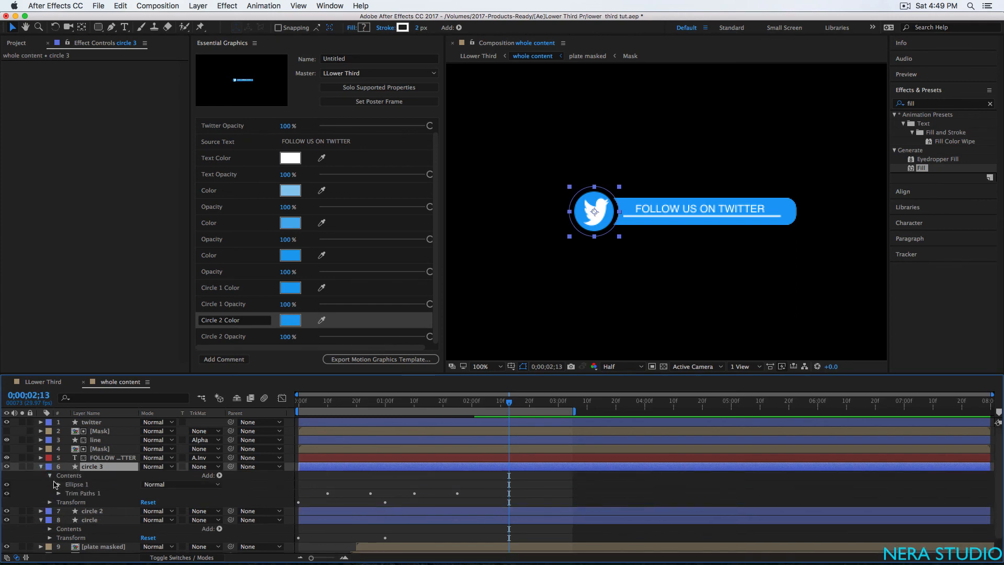
left_click(58, 493)
left_click(58, 493)
left_click(59, 484)
left_click(67, 502)
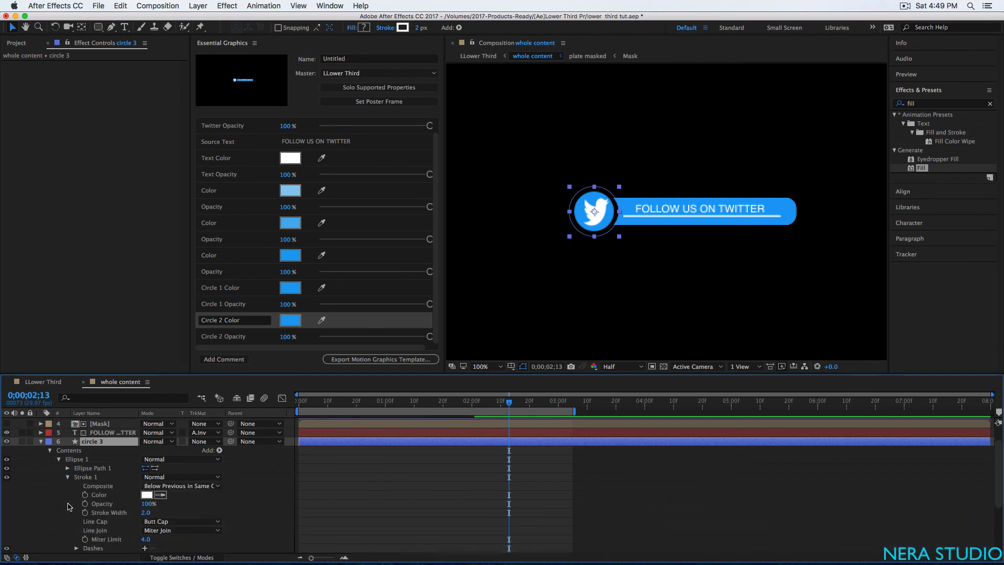
left_click(101, 494)
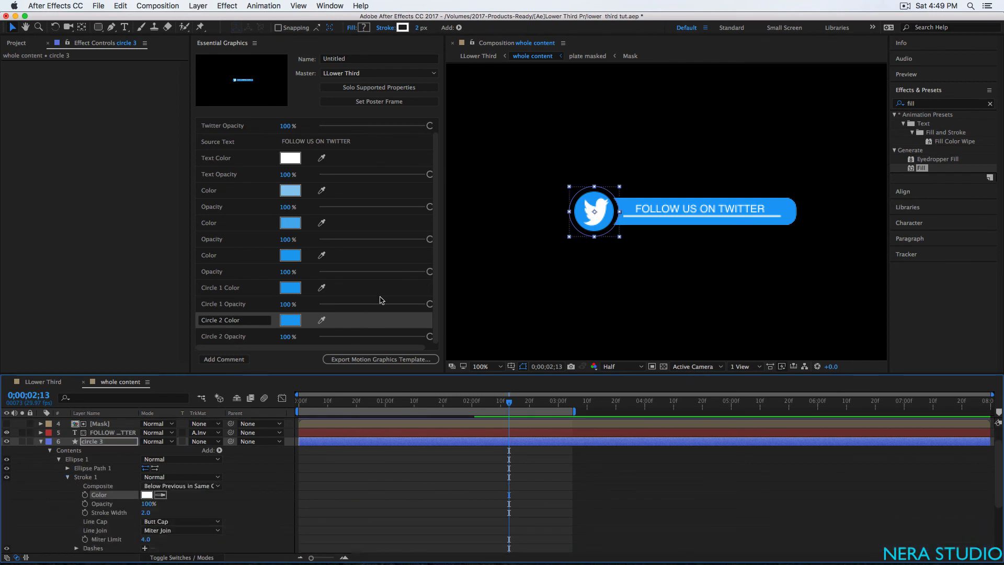
left_click_drag(436, 256, 437, 275)
mouse_move(85, 494)
left_mouse_down()
mouse_move(103, 502)
mouse_move(186, 420)
mouse_move(235, 343)
left_mouse_up()
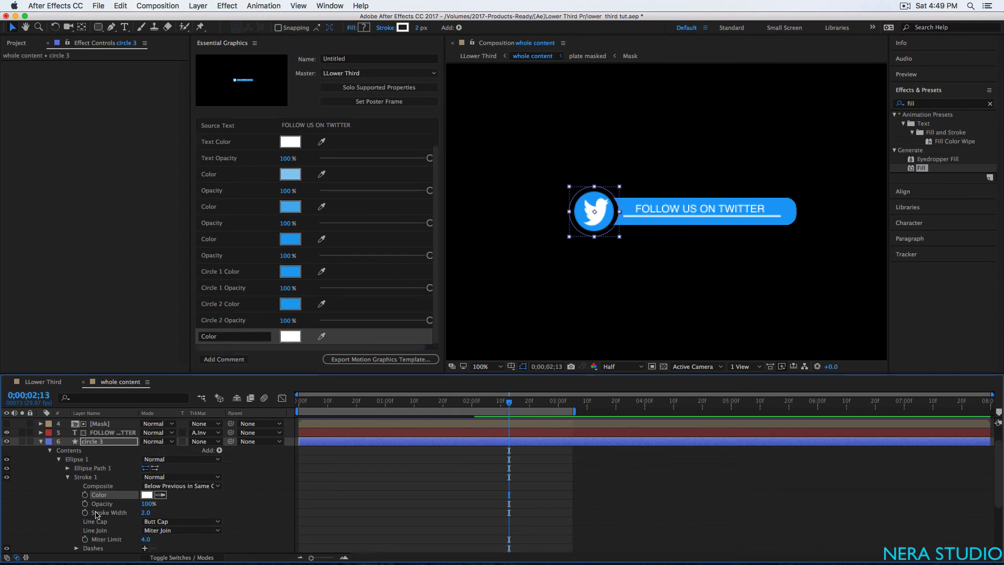
mouse_move(101, 504)
left_mouse_down()
mouse_move(217, 367)
mouse_move(224, 343)
left_mouse_up()
mouse_move(113, 514)
left_mouse_down()
mouse_move(103, 517)
mouse_move(212, 383)
mouse_move(218, 346)
left_mouse_up()
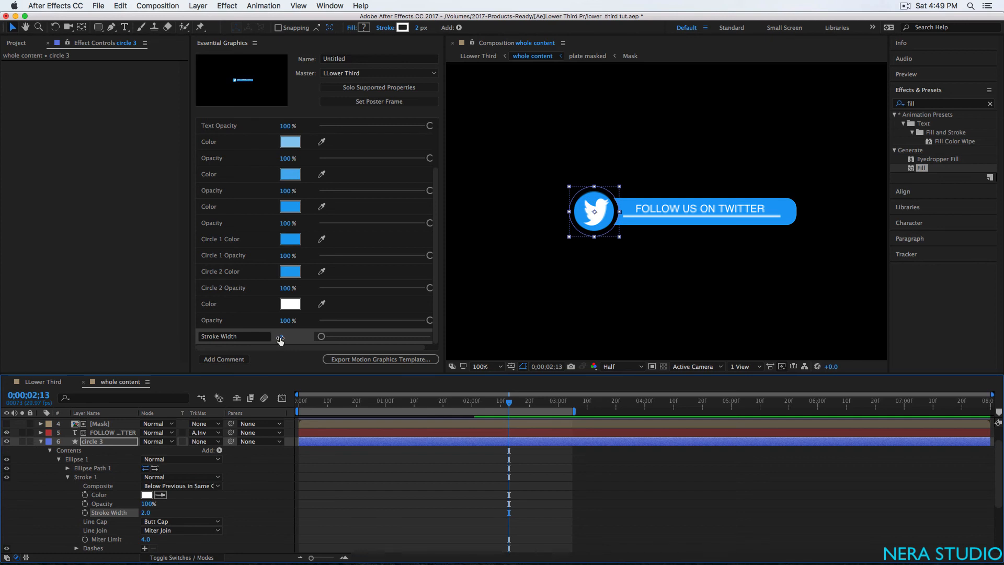
Step: Rename the circle 3 layer's controls as Stroke Opacity and Stroke Color, and collapse that layer's properties
left_click(203, 320)
type("Stroke")
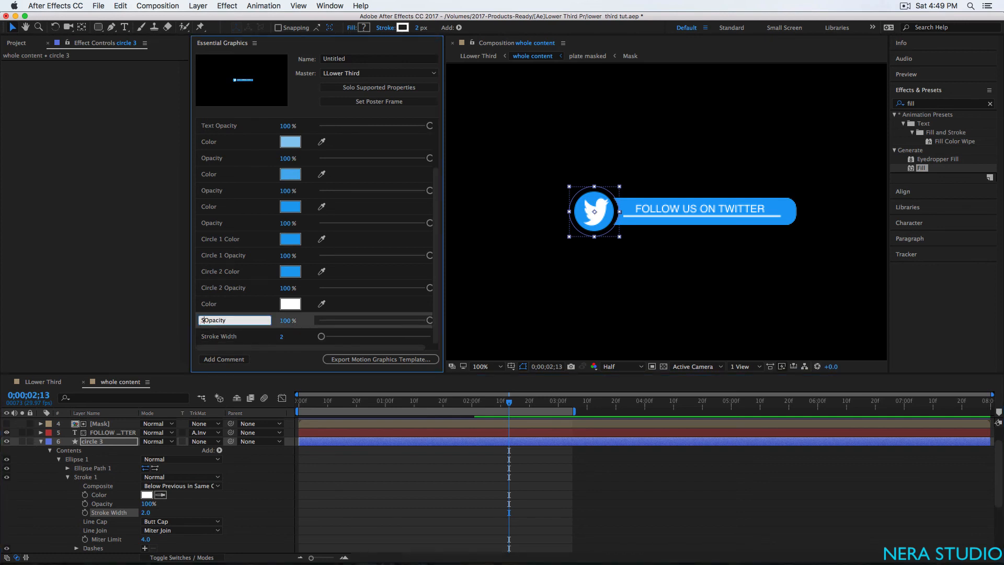
left_click(202, 305)
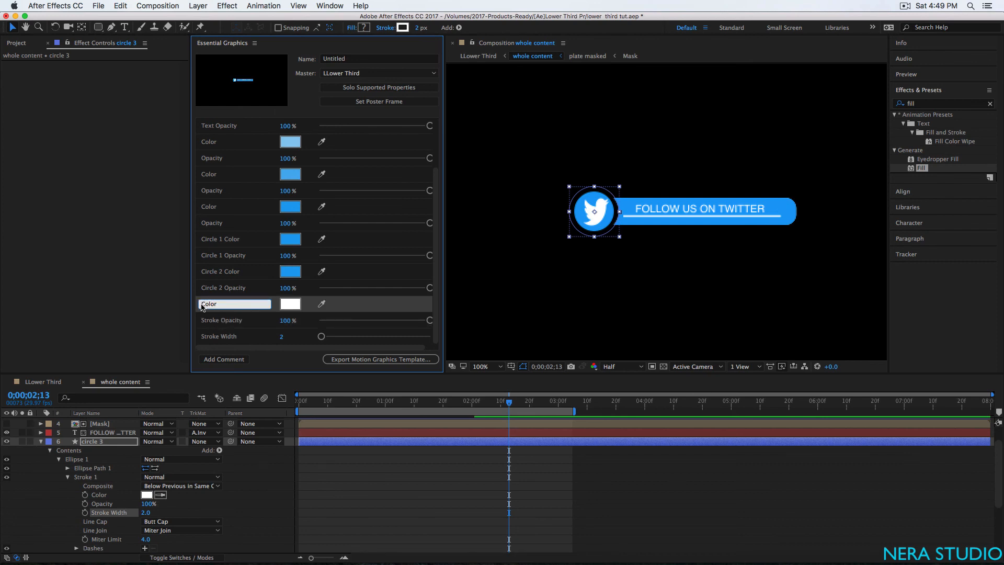
type("Stroke")
key("Return")
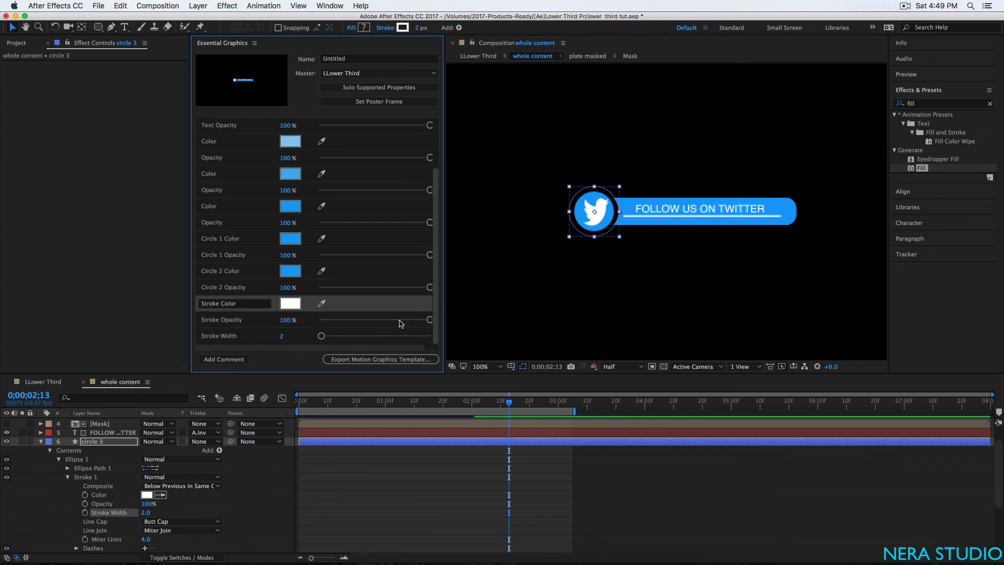
left_click(42, 441)
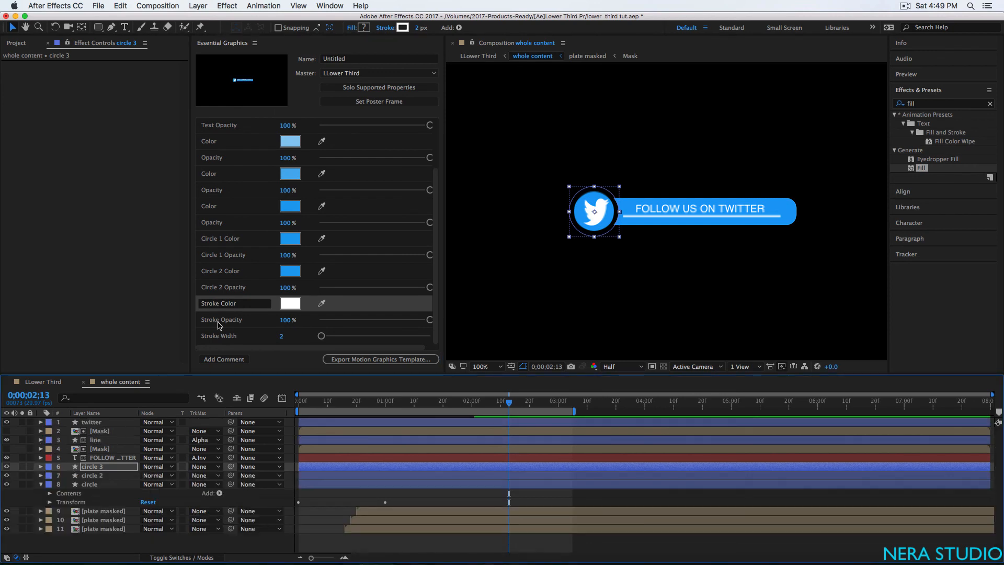
Step: Add the line layer's Stroke 1 Color at the start of the Essential Graphics controls and rename it Line Color
scroll(276, 257, "up", 3)
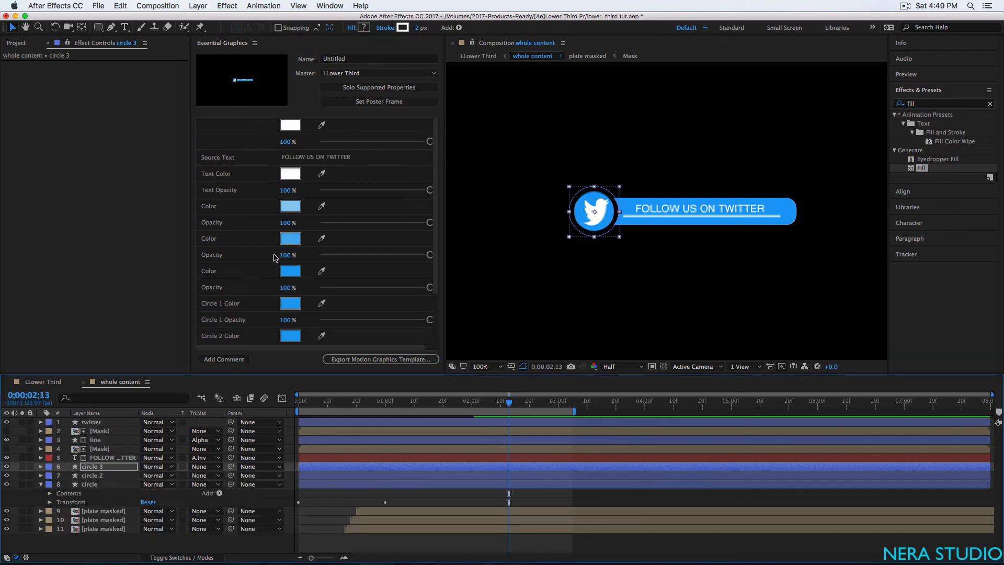
left_click(238, 132)
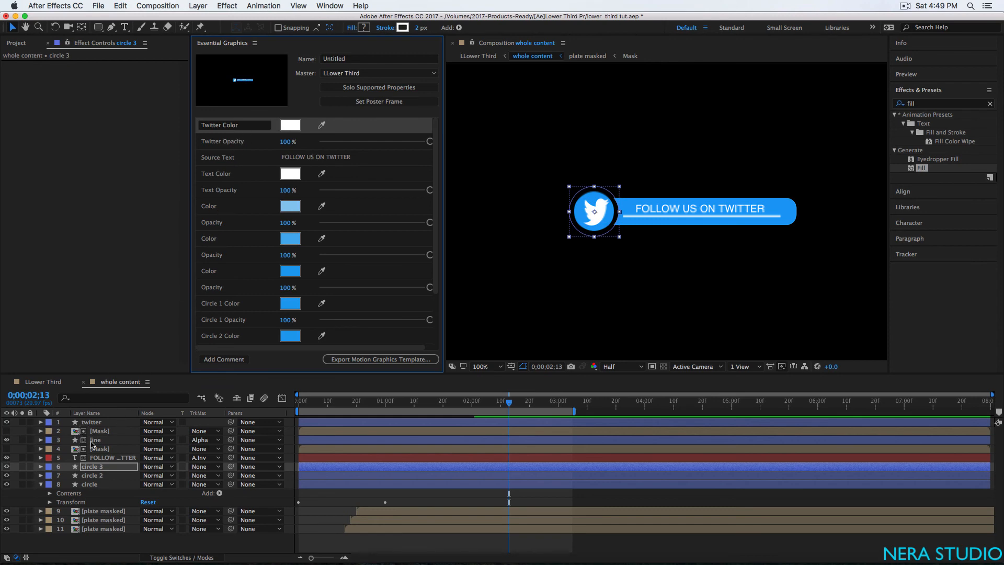
left_click(95, 440)
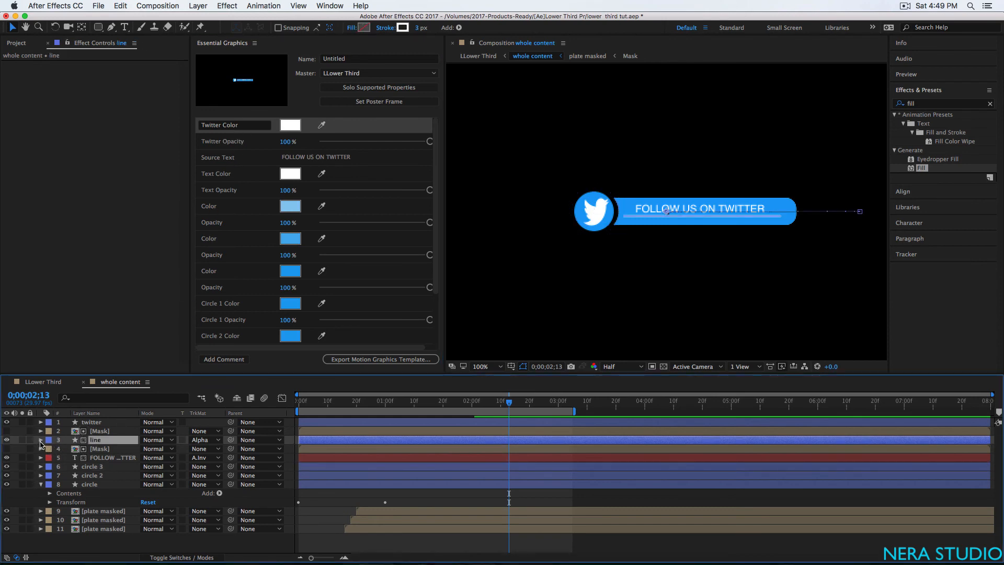
left_click(41, 440)
left_click(50, 449)
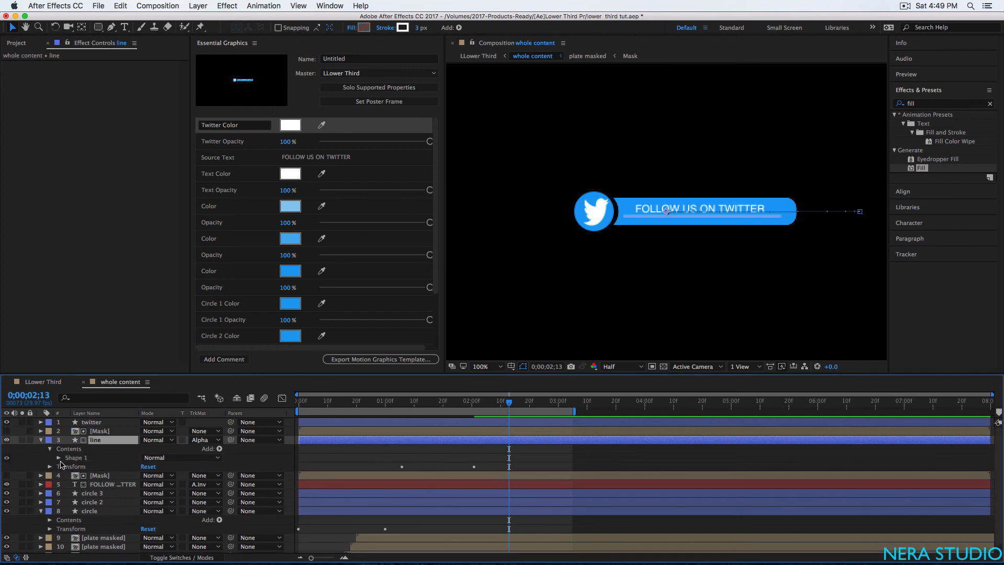
left_click(59, 458)
left_click(67, 477)
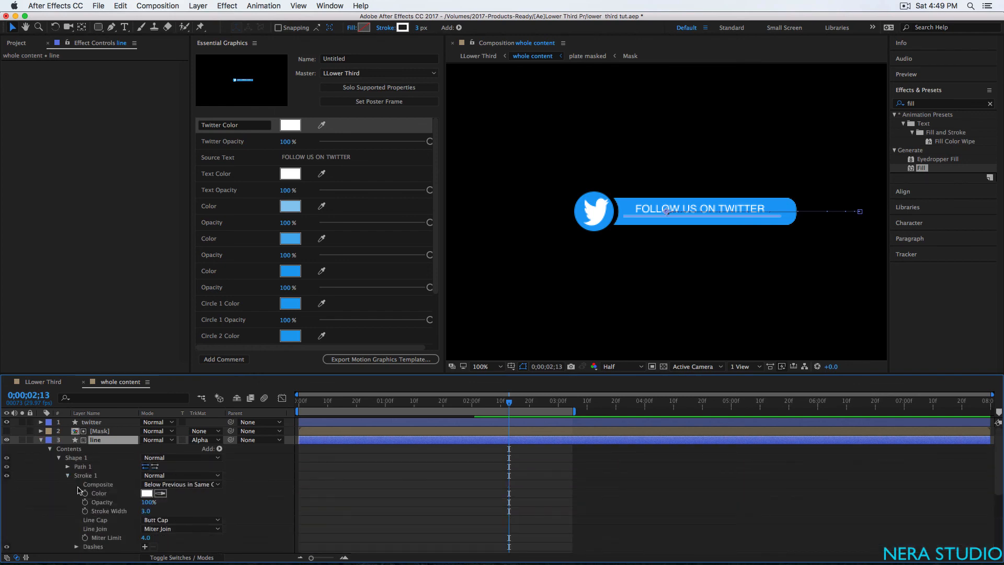
left_click(96, 494)
mouse_move(97, 497)
left_mouse_down()
mouse_move(116, 488)
mouse_move(217, 122)
left_mouse_up()
left_click(235, 127)
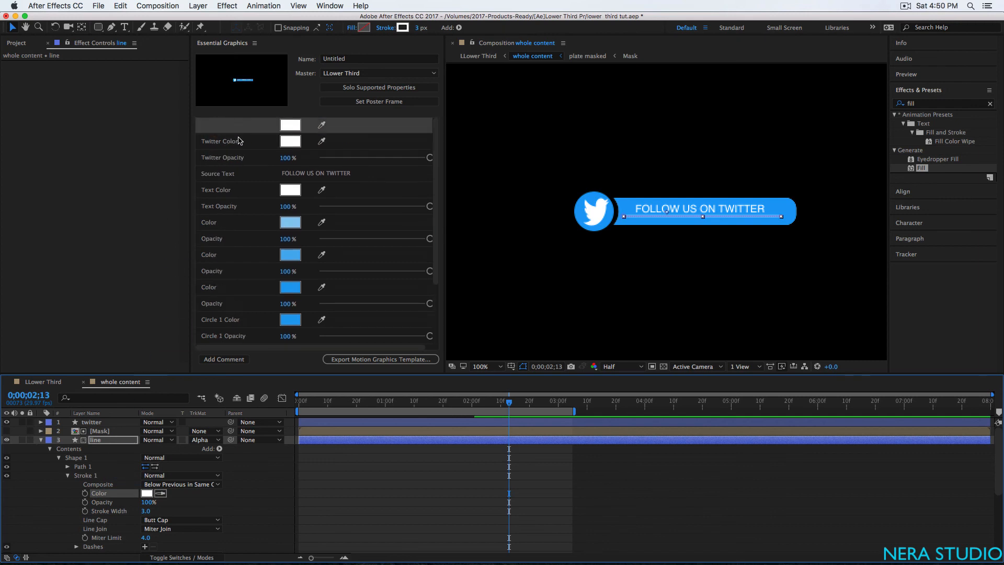
left_click(364, 128)
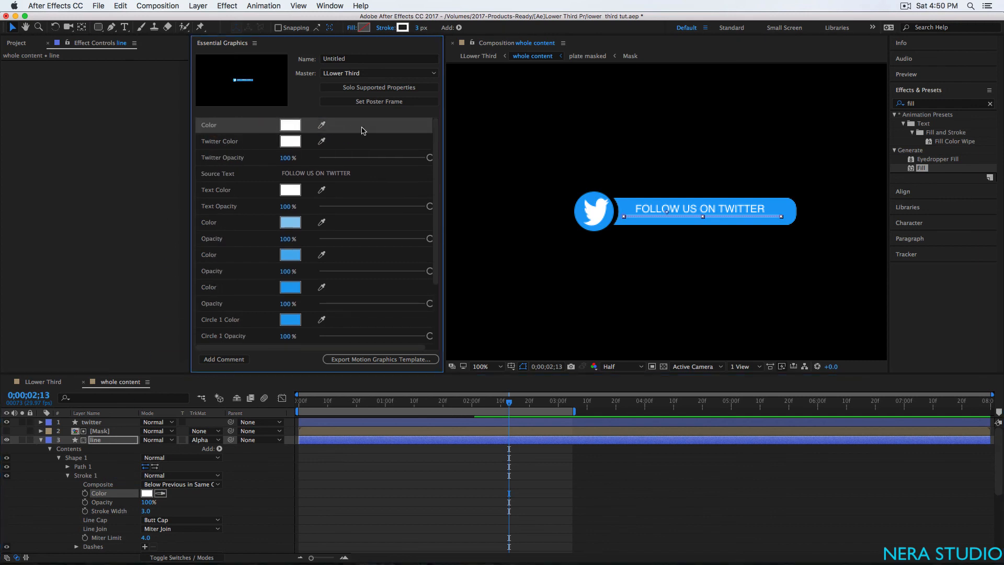
left_click(203, 130)
type("Line")
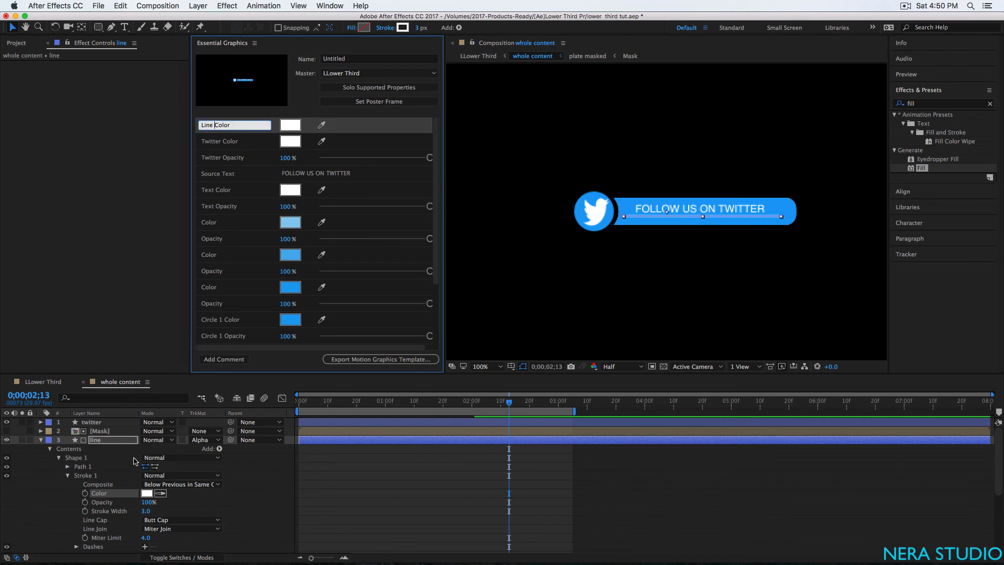
Step: Add the Opacity and Stroke Width of the line layer's Stroke 1 below the Line Color control
left_click(107, 502)
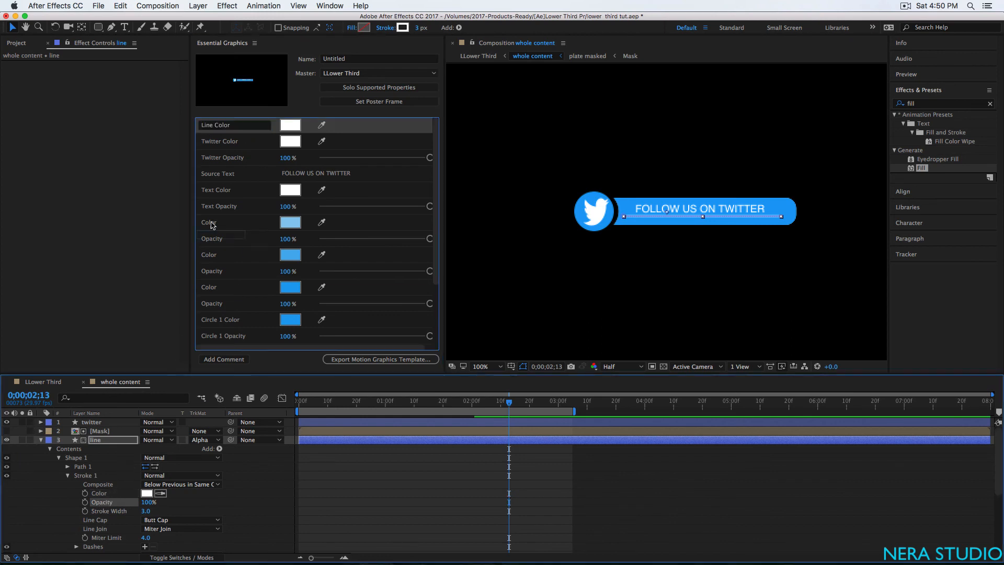
left_click_drag(212, 224, 229, 137)
left_click(107, 513)
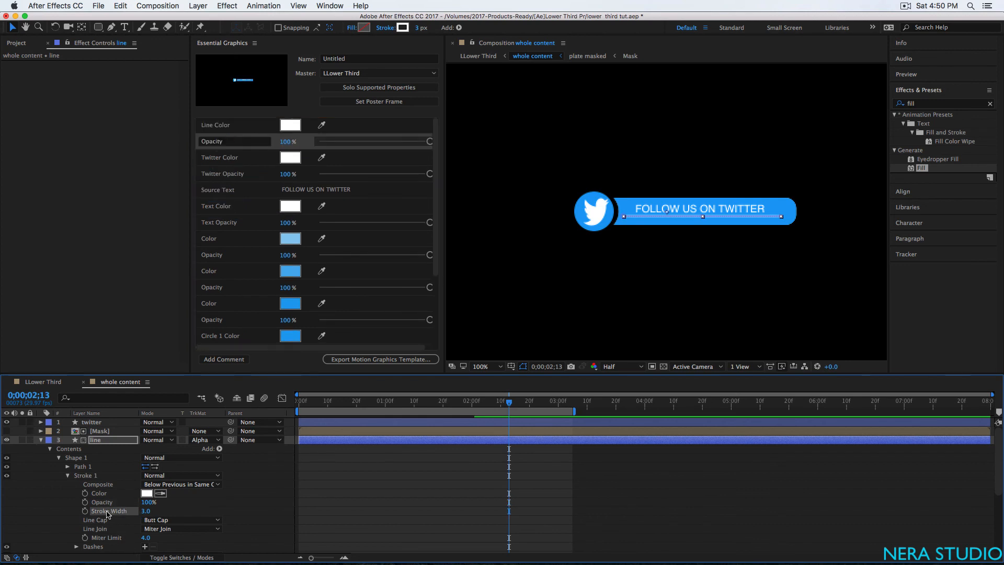
mouse_move(107, 512)
left_mouse_down()
mouse_move(246, 137)
mouse_move(254, 139)
mouse_move(209, 140)
left_mouse_up()
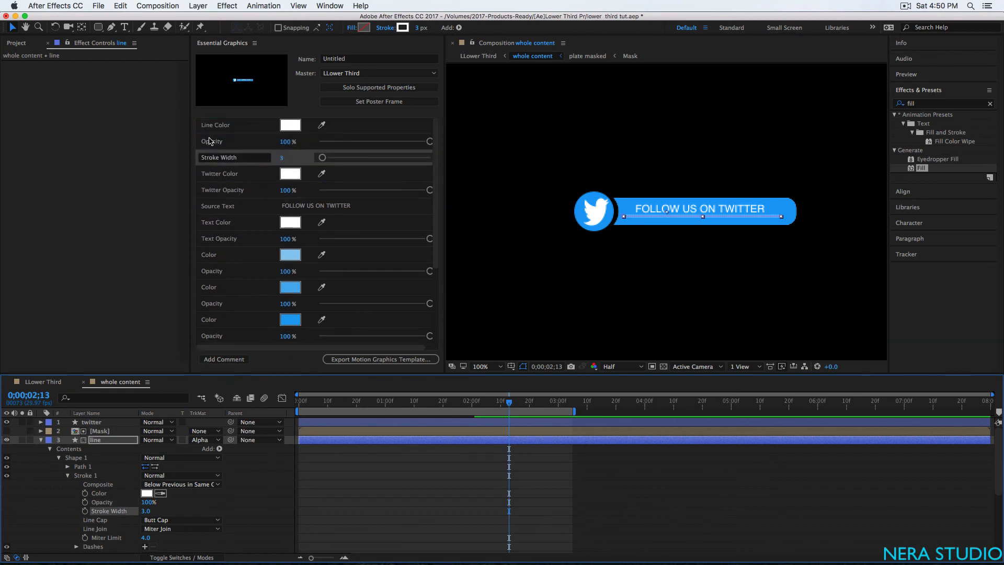
Step: Rename the line's opacity control as Line Opacity, collapse the line layer and save the project
left_click(202, 145)
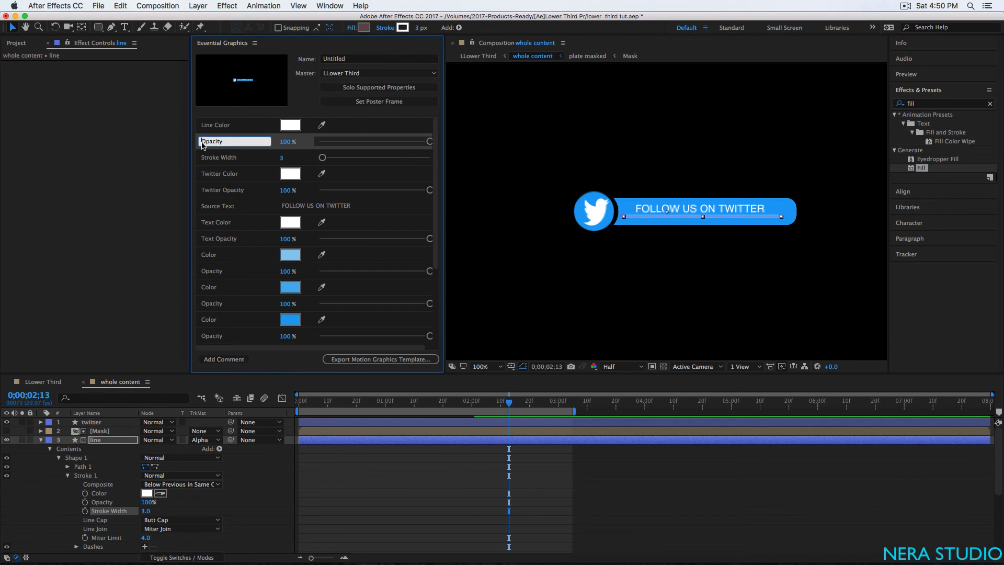
type("Line")
key("Return")
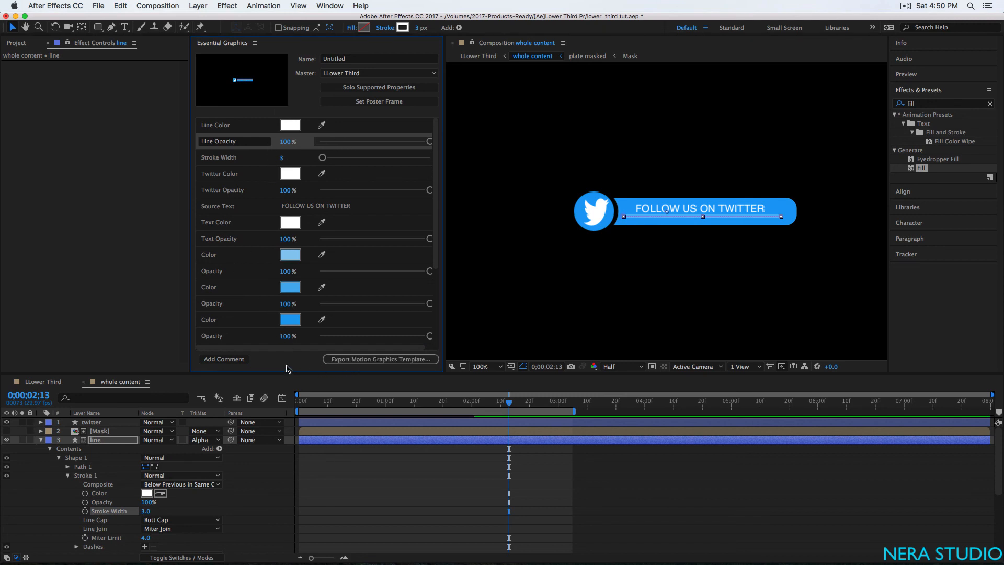
left_click(41, 440)
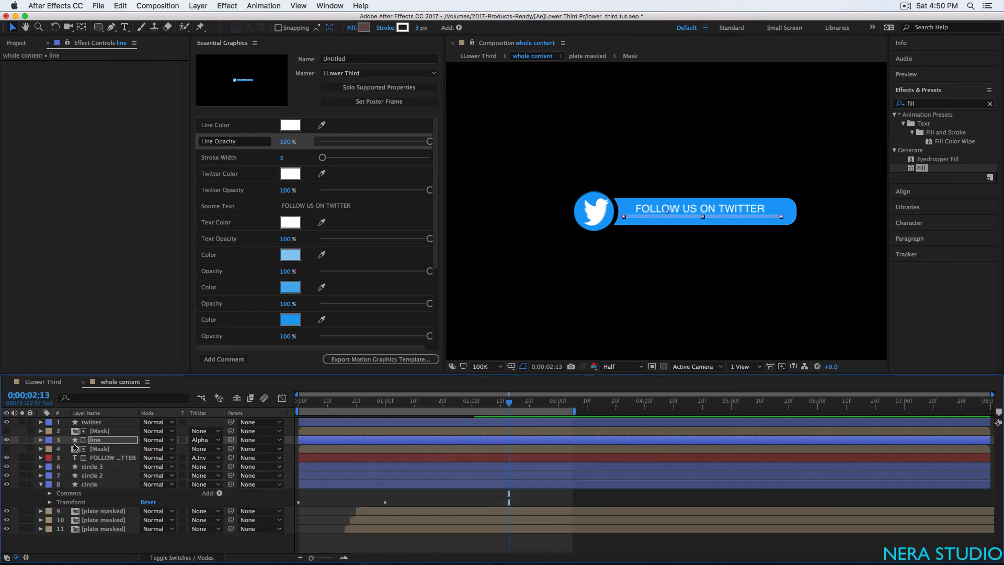
key("super+s")
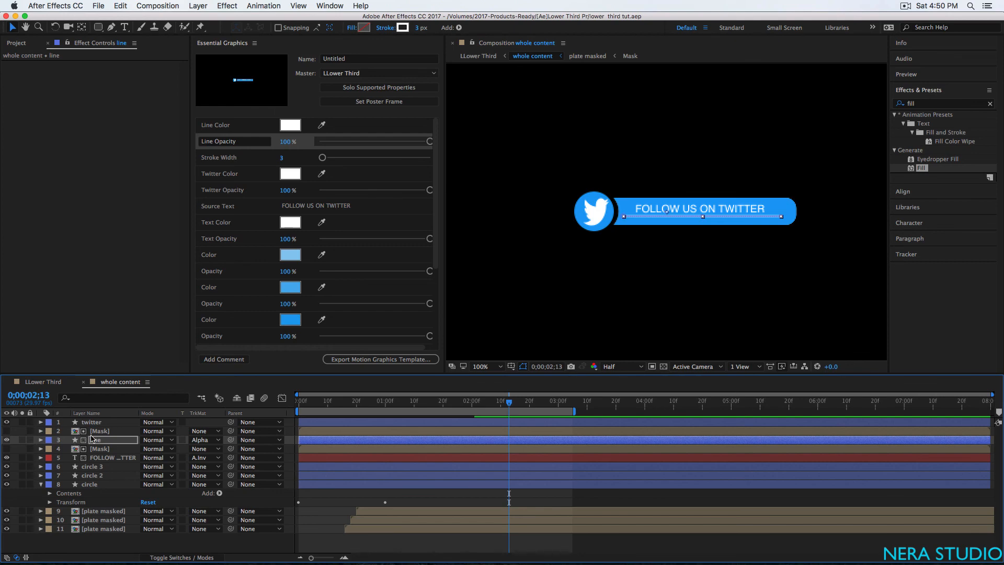
left_click(83, 382)
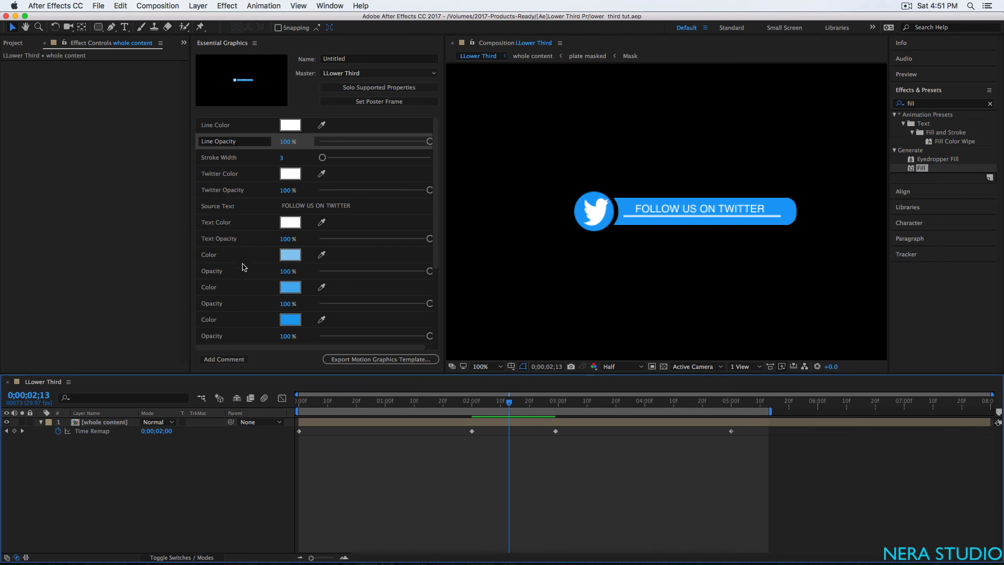
left_click(340, 361)
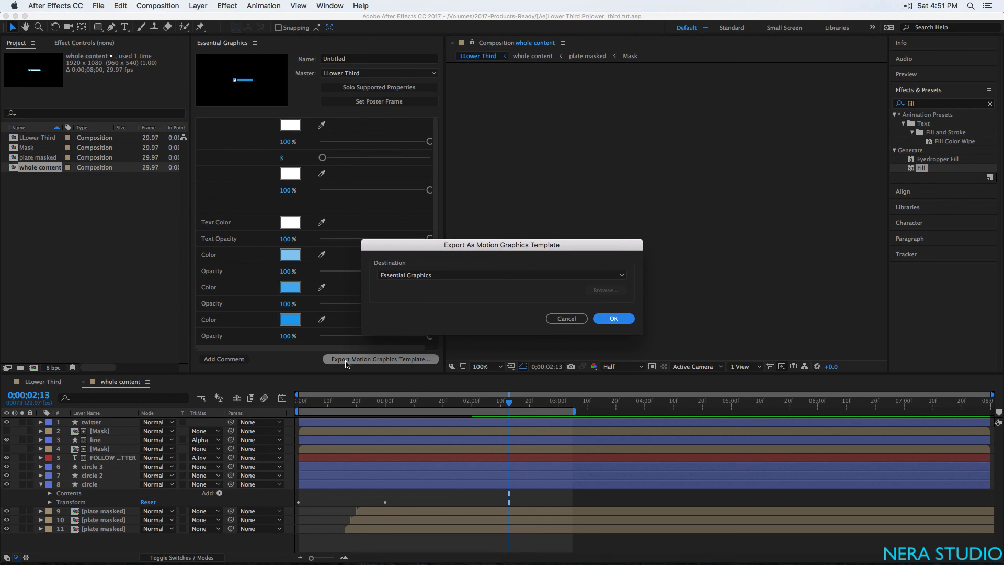
left_click_drag(472, 243, 462, 237)
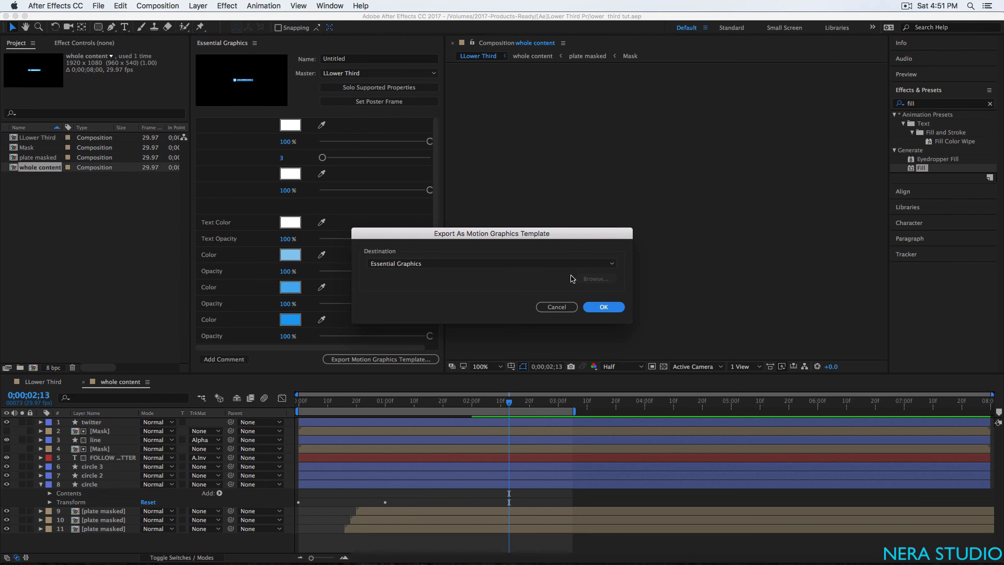
left_click(608, 263)
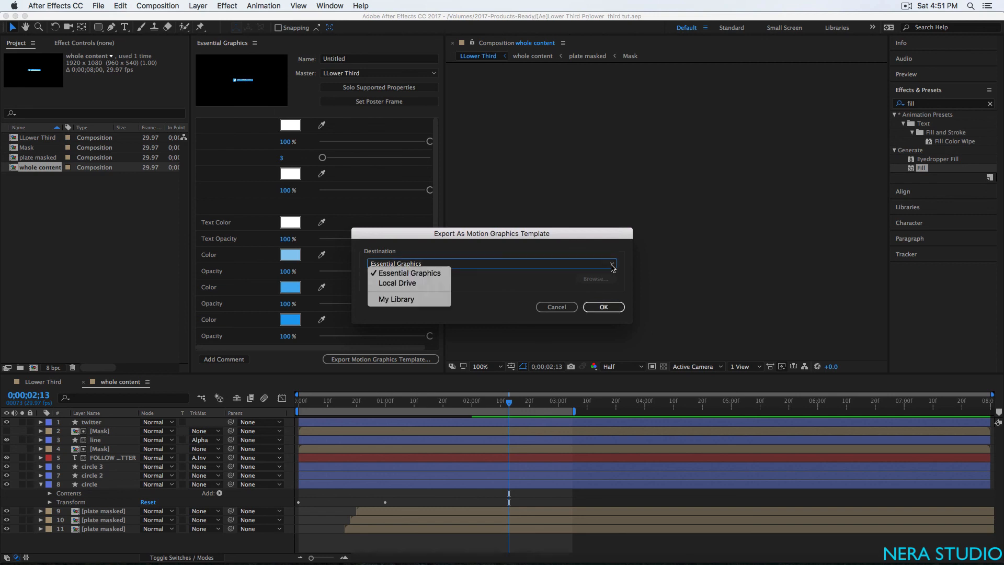
left_click(427, 282)
left_click(595, 278)
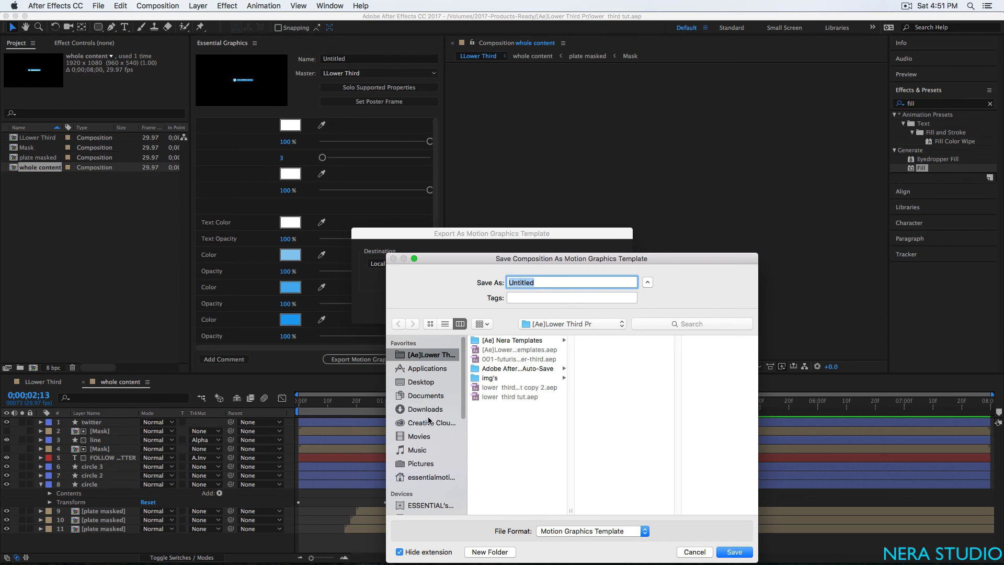
left_click(425, 396)
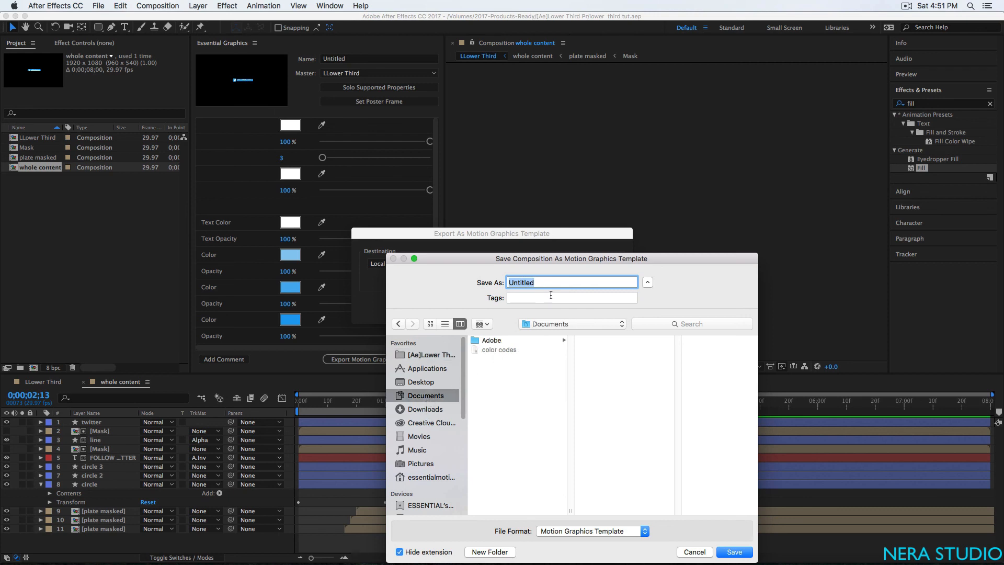
left_click(693, 551)
left_click(564, 308)
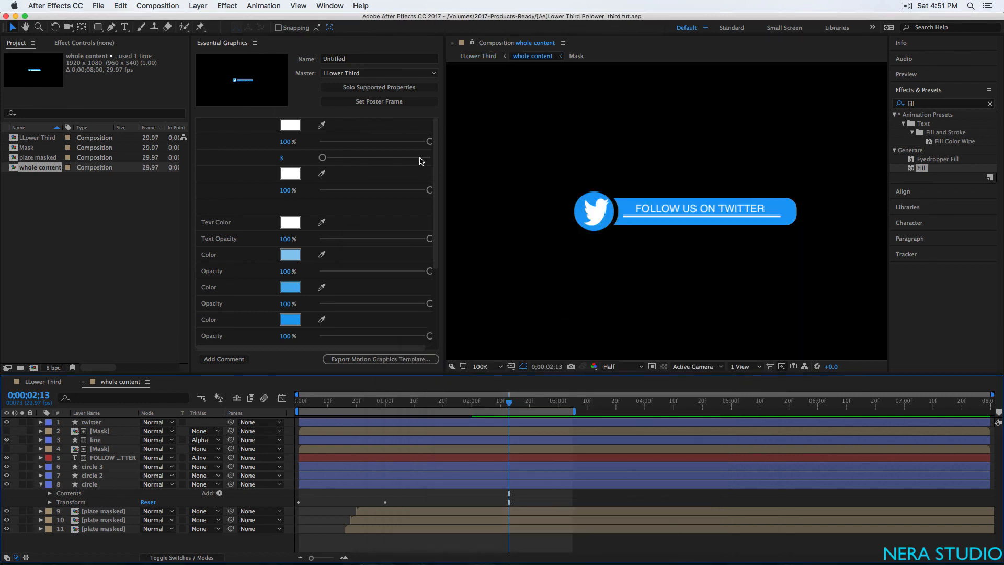
Step: Name the template LOwer Third Social Media and try to export it as a Motion Graphics template, saving the project first
left_click(321, 60)
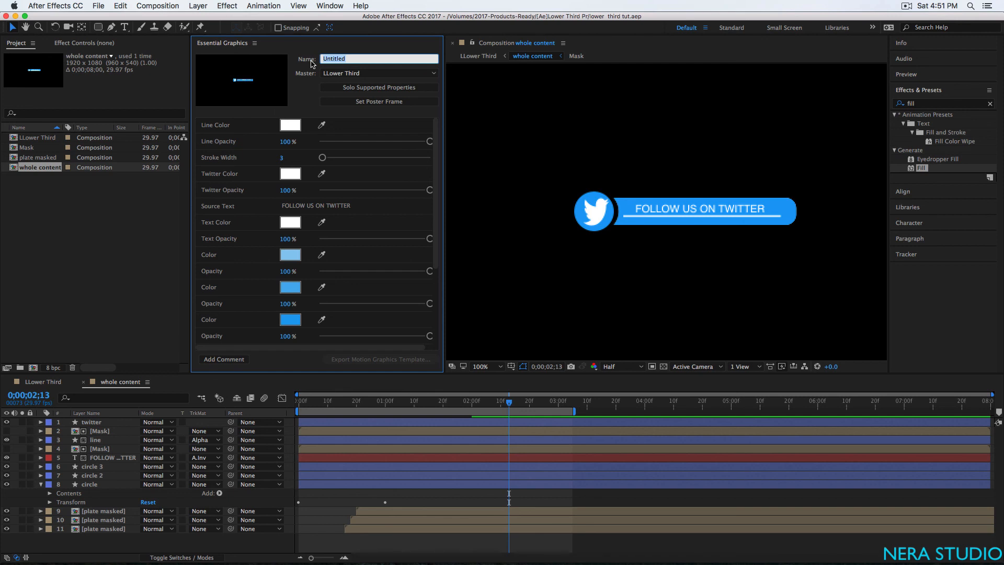
type("LOwer Third Social Media")
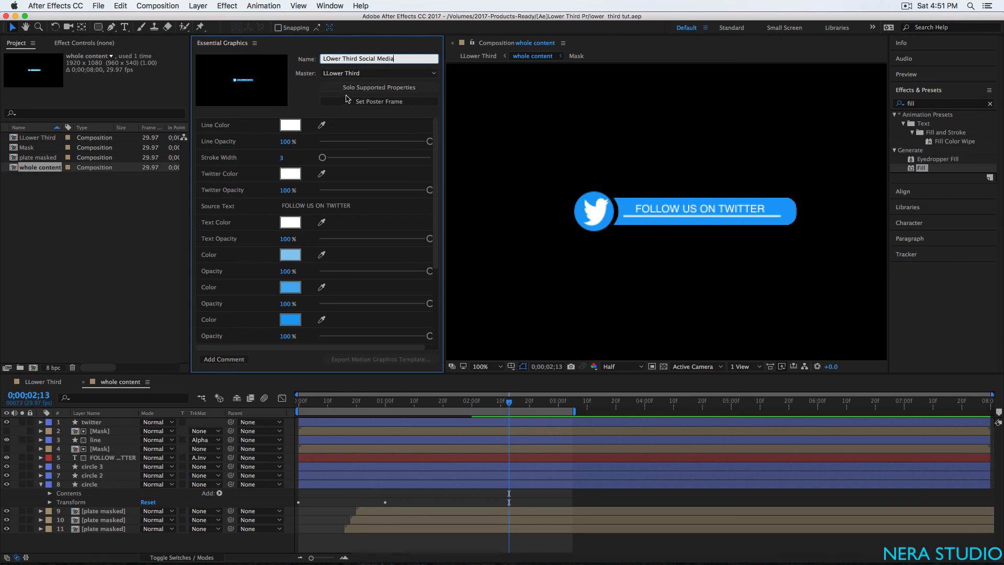
left_click(375, 287)
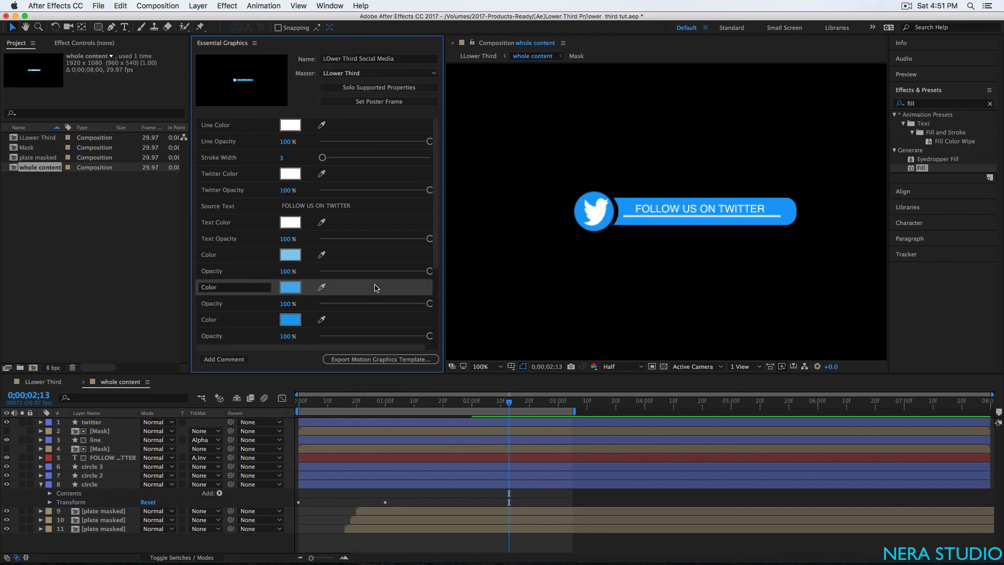
left_click(361, 360)
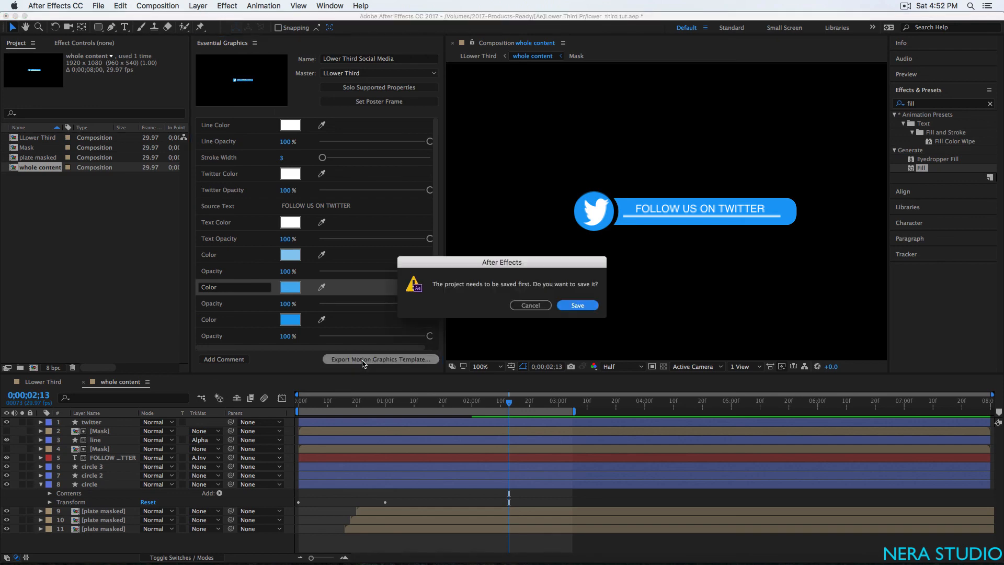
left_click(577, 305)
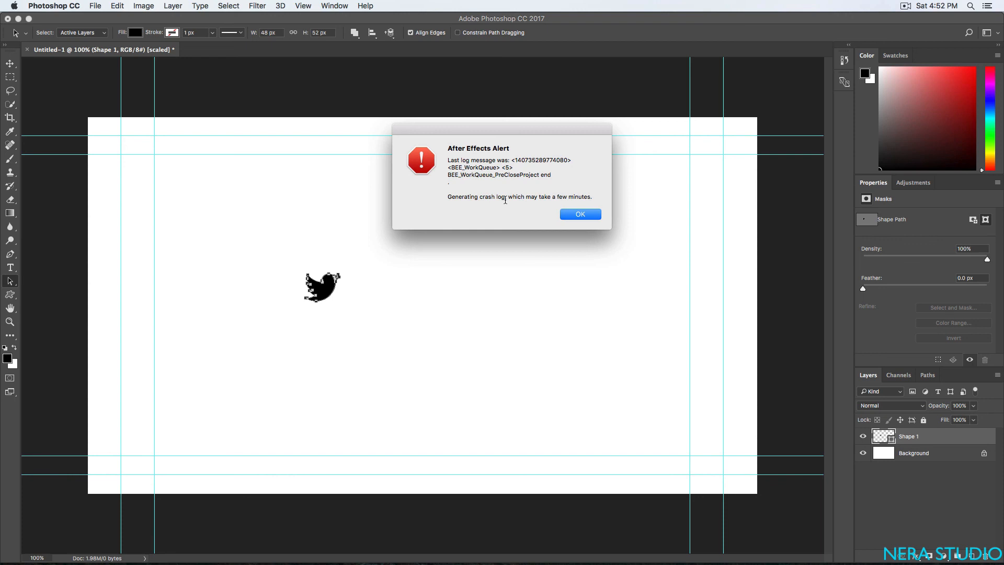
Step: Dismiss the crash alert, reopen After Effects with the lower third project and display Essential Graphics
left_click(574, 214)
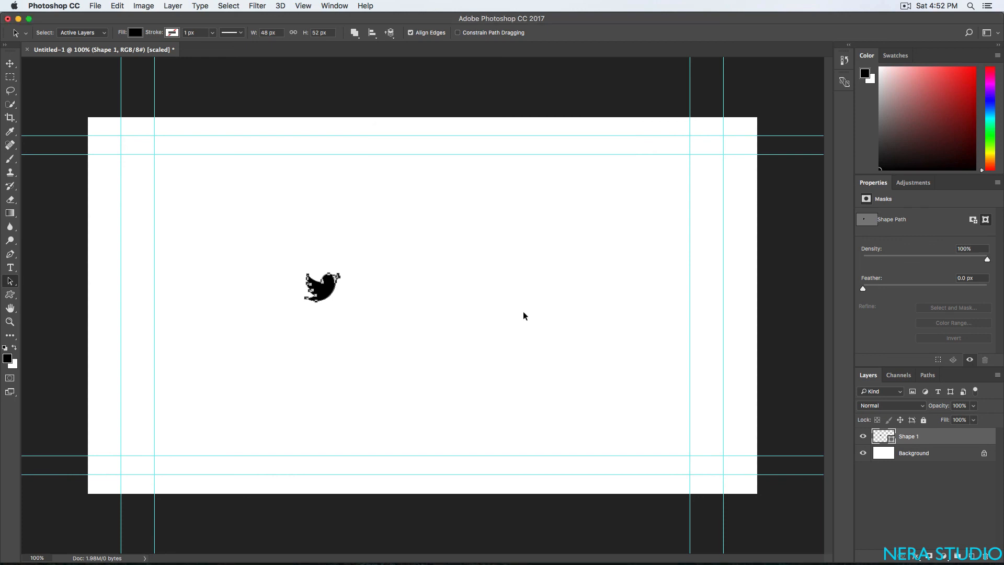
mouse_move(630, 563)
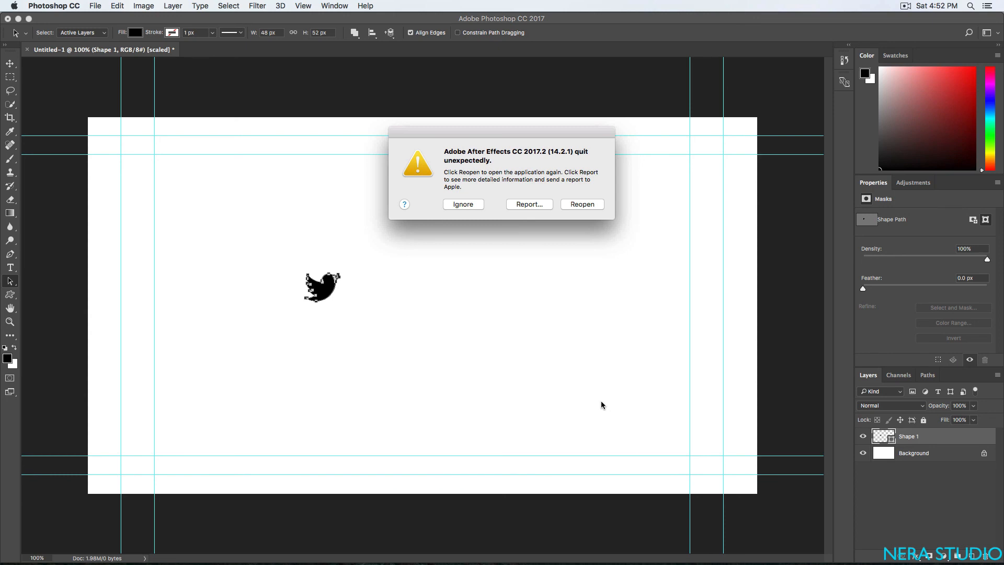
left_click(590, 206)
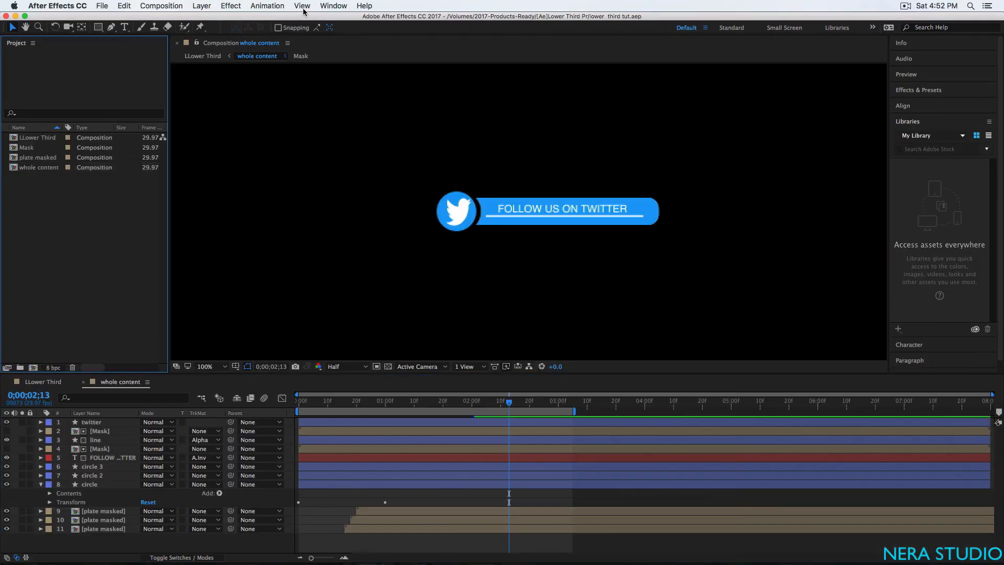
left_click(330, 6)
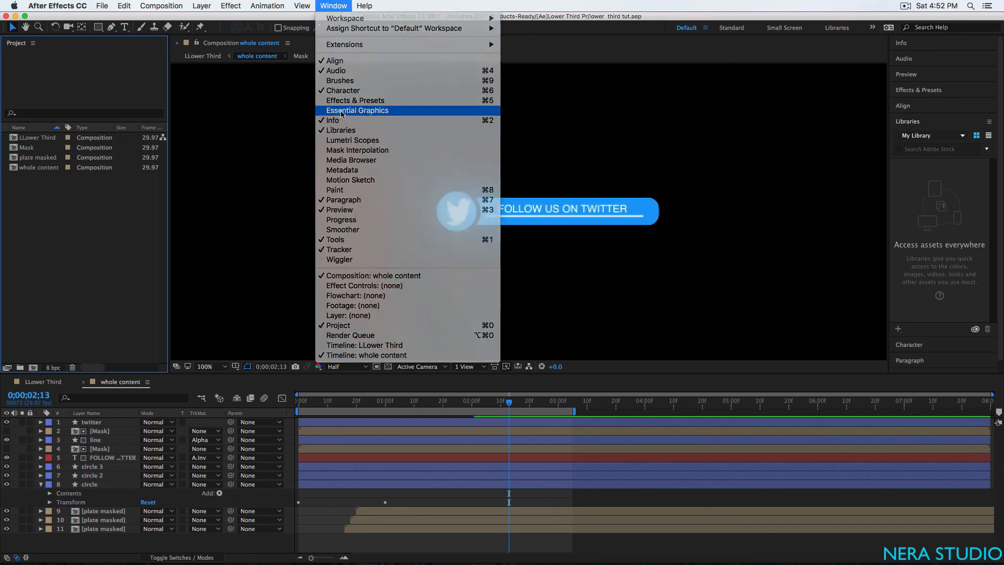
left_click(341, 110)
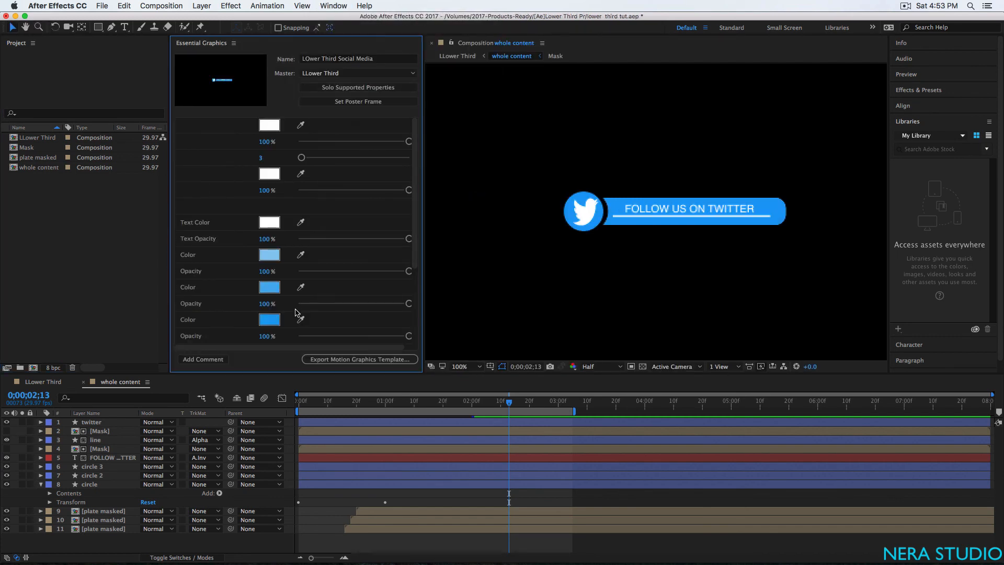
Step: Try again to export the Motion Graphics template, saving the project first, and dismiss the alert
left_click(324, 360)
left_click(567, 307)
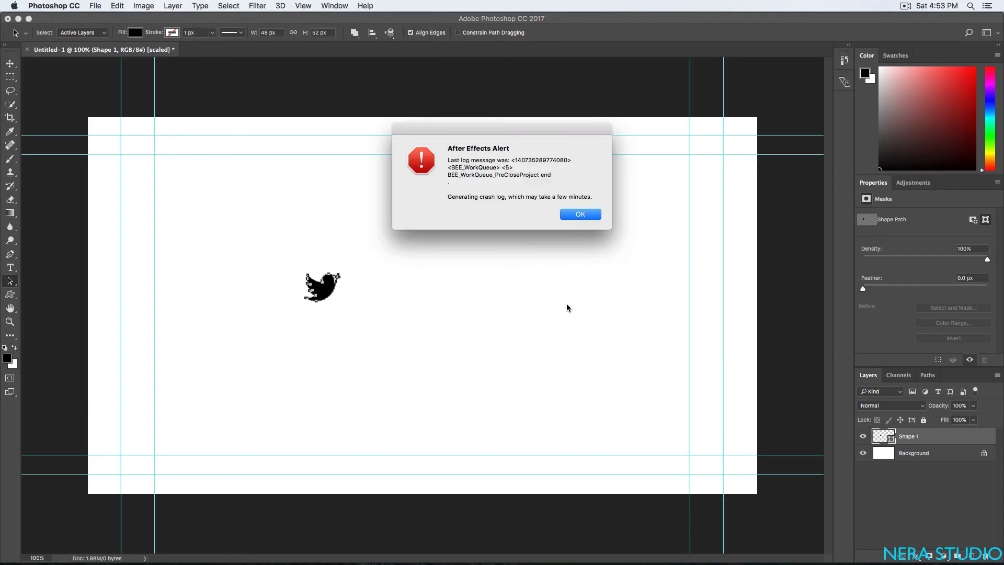
left_click(580, 213)
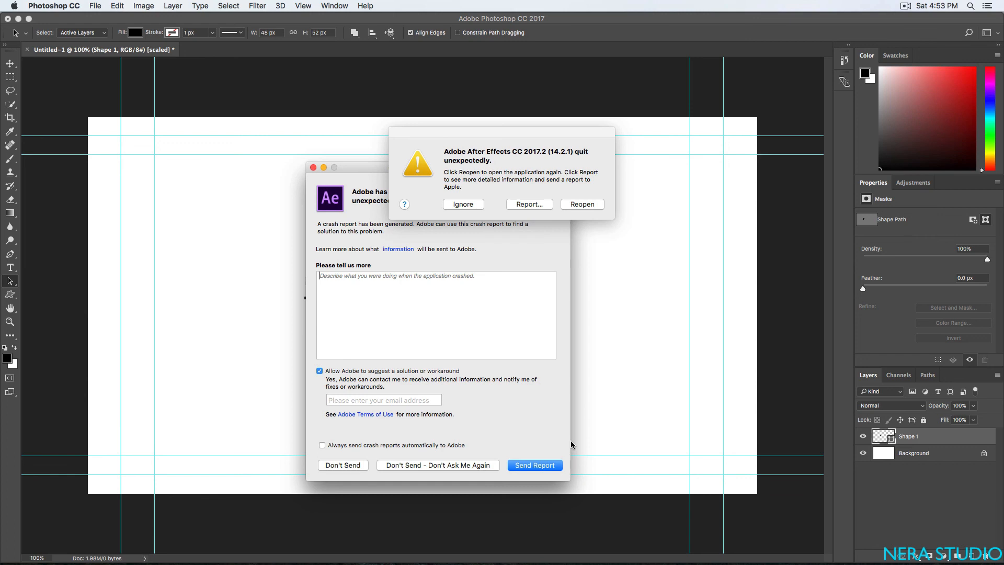
mouse_move(613, 564)
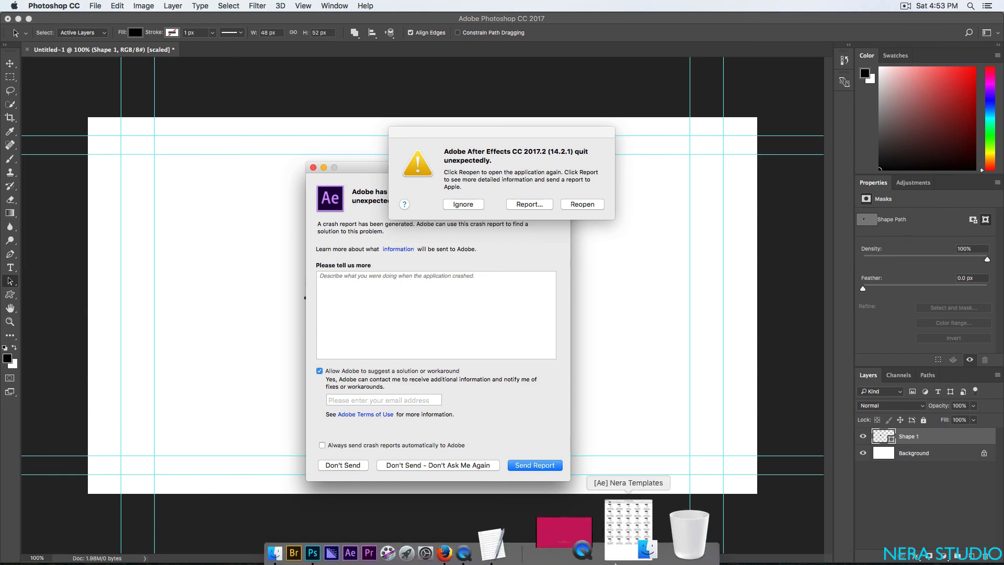